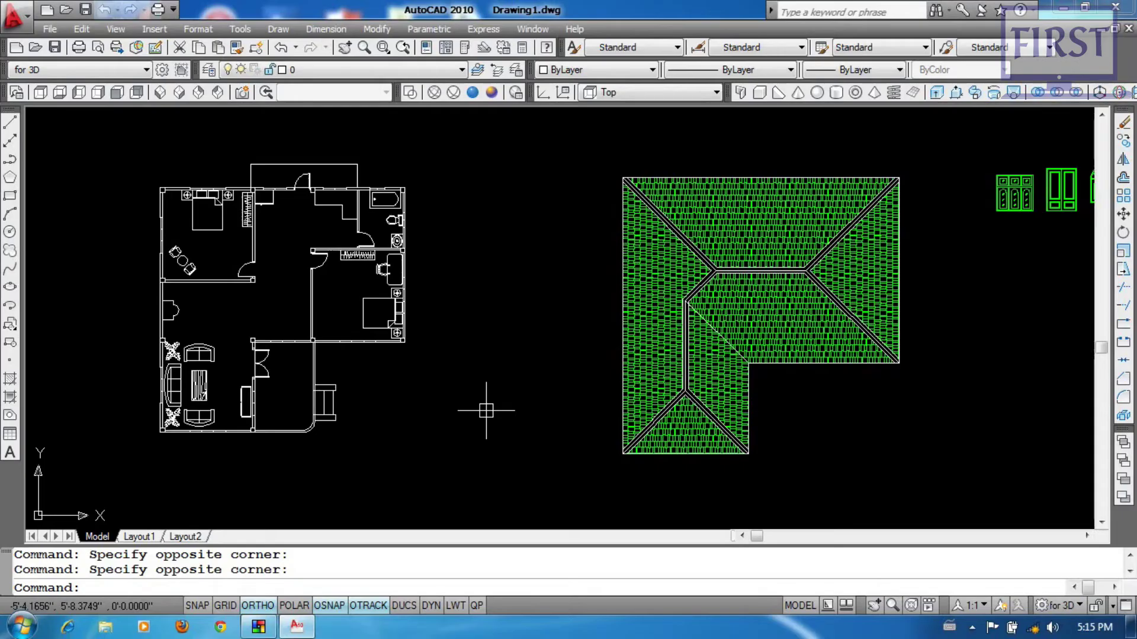
# Step: Switch from the model drawing to the Layout1 sheet
pyautogui.moveTo(492, 391); pyautogui.dragTo(489, 392, button='middle')
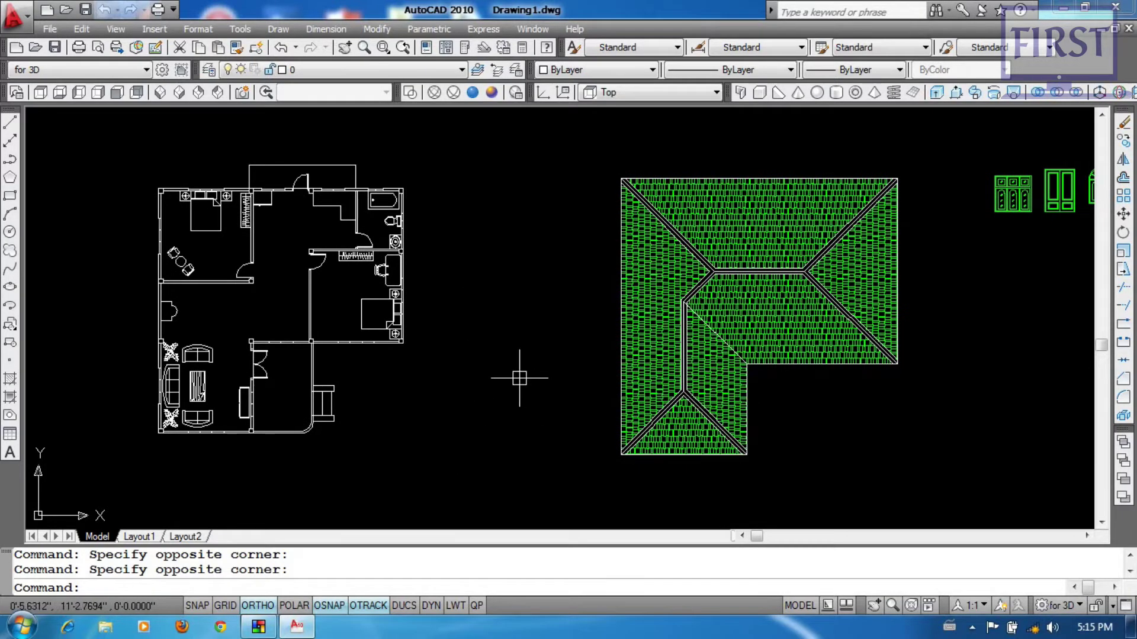
pyautogui.scroll(-4, 507, 381)
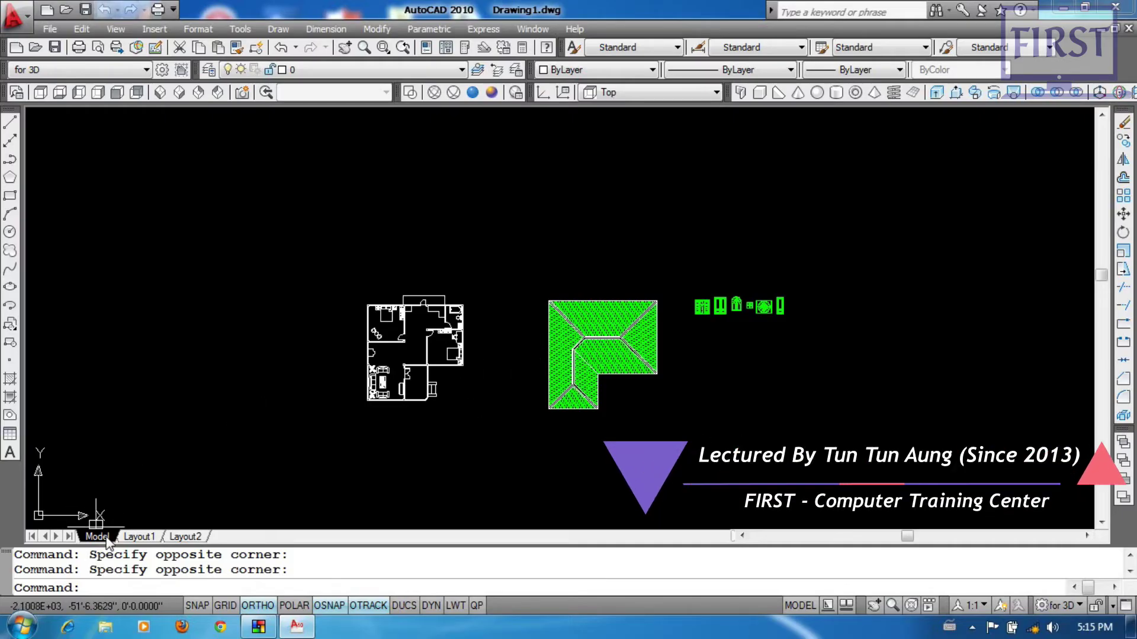
pyautogui.moveTo(145, 542)
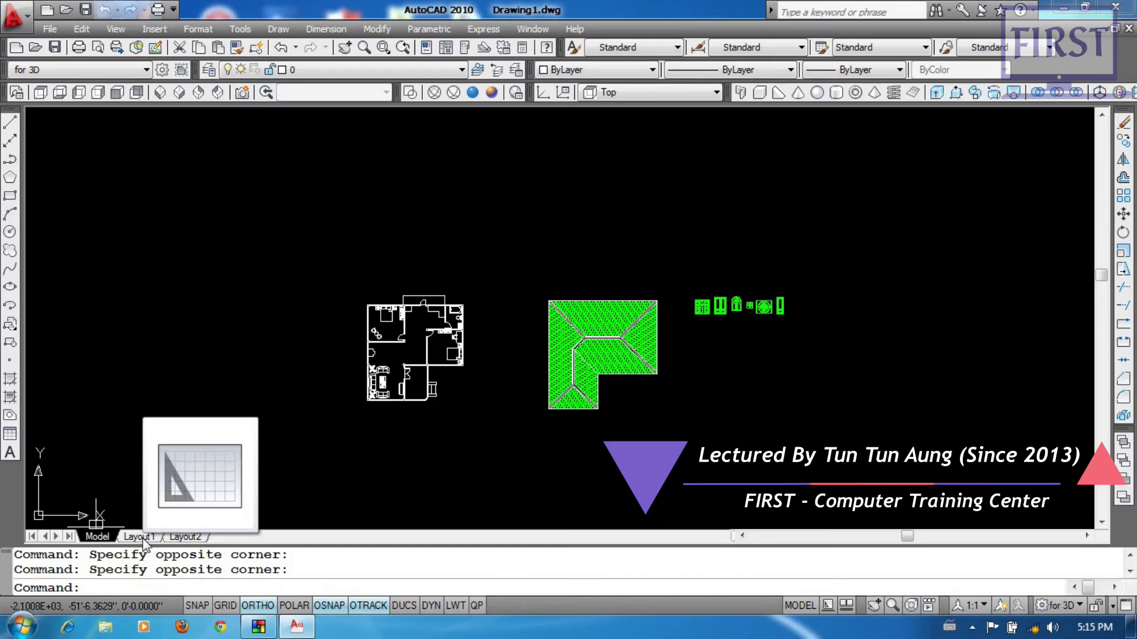
pyautogui.click(275, 367)
pyautogui.click(95, 483)
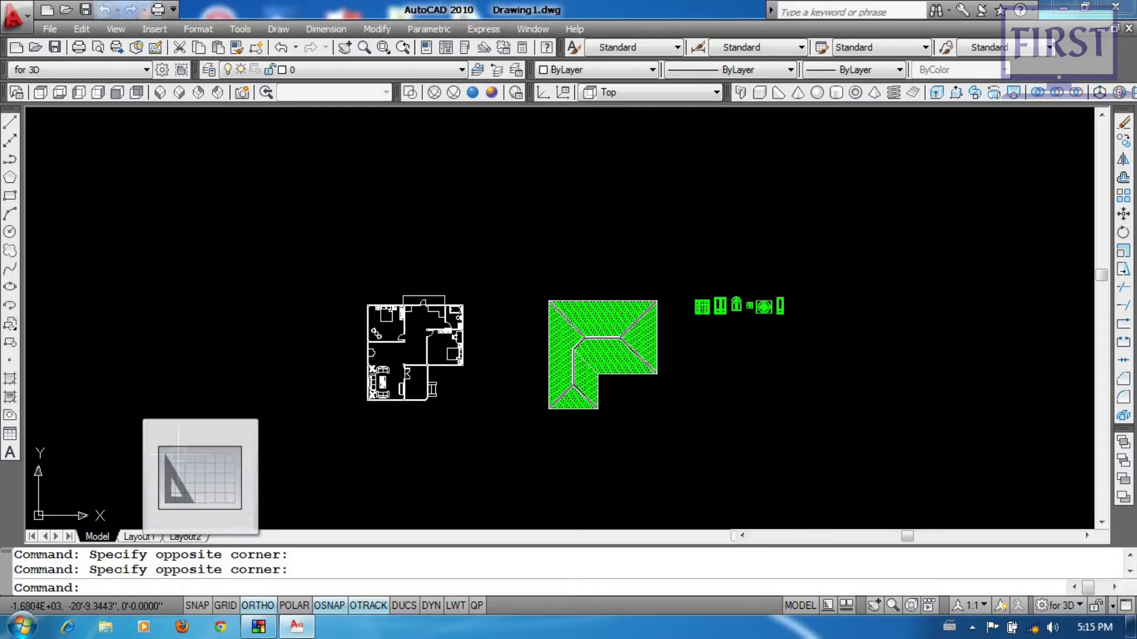
pyautogui.scroll(3, 462, 375)
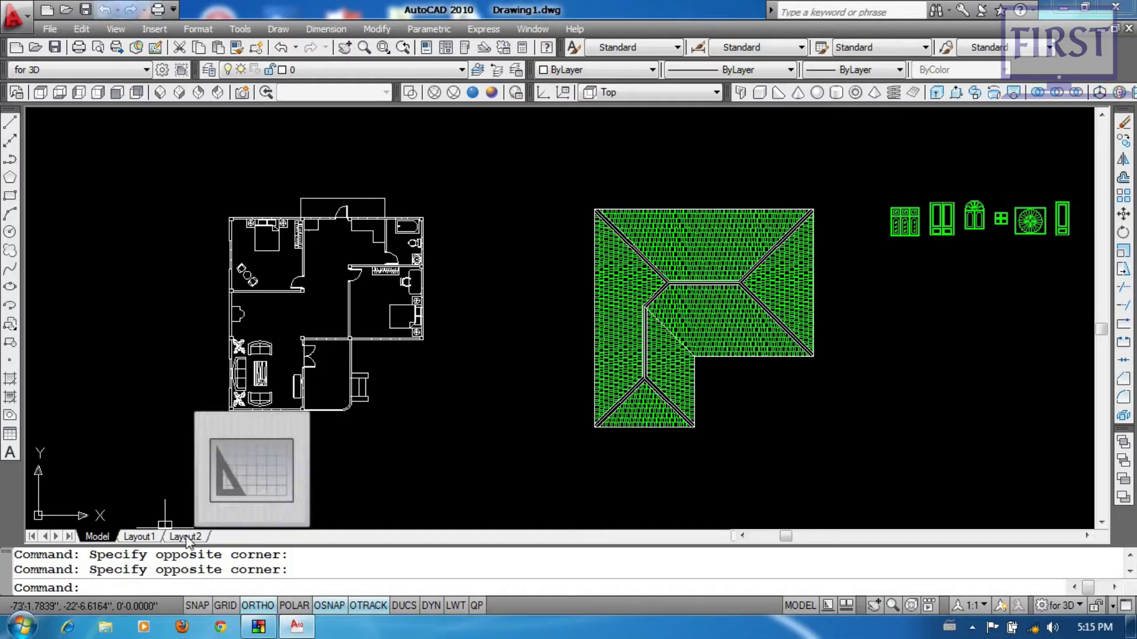
pyautogui.moveTo(150, 541)
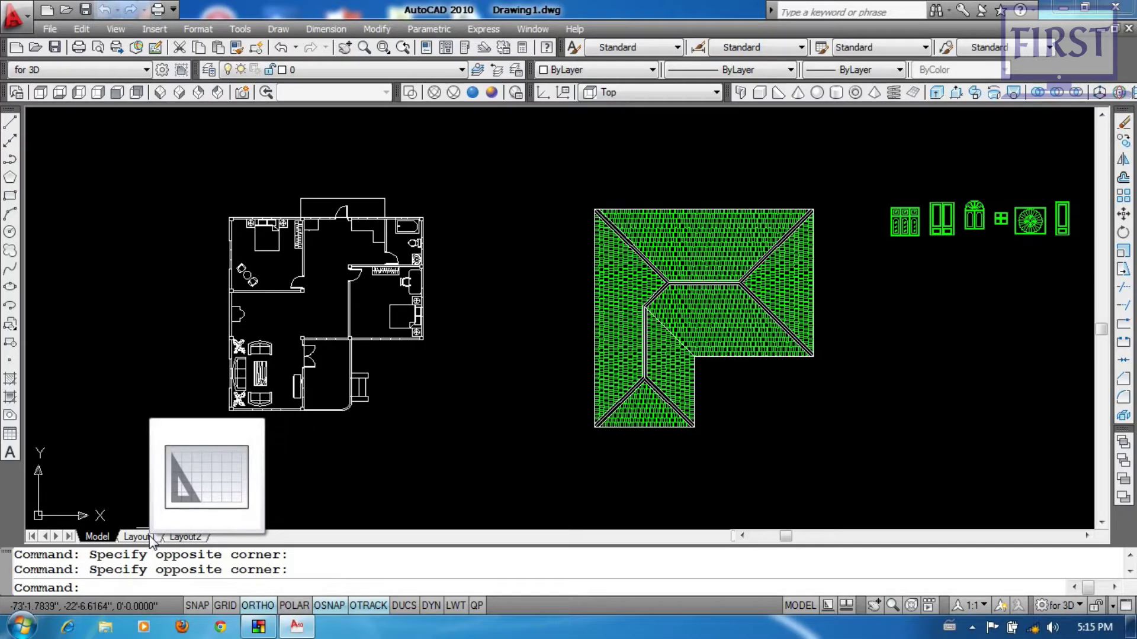
pyautogui.rightClick(150, 538)
pyautogui.click(150, 537)
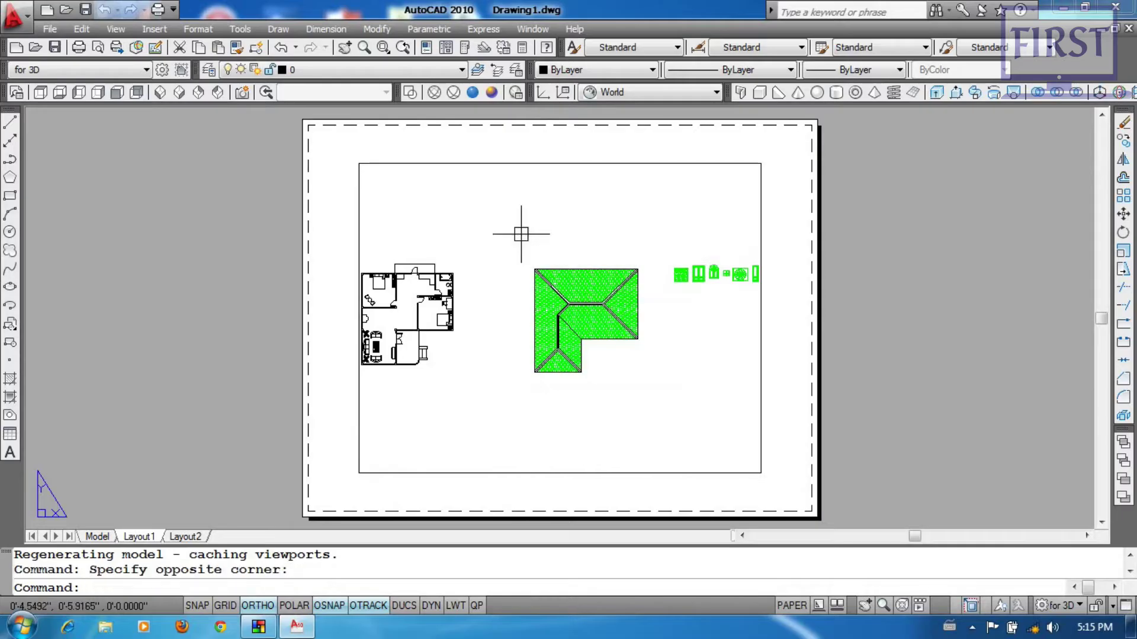
# Step: Erase the default viewport from the Layout1 sheet
pyautogui.click(685, 397)
pyautogui.click(528, 257)
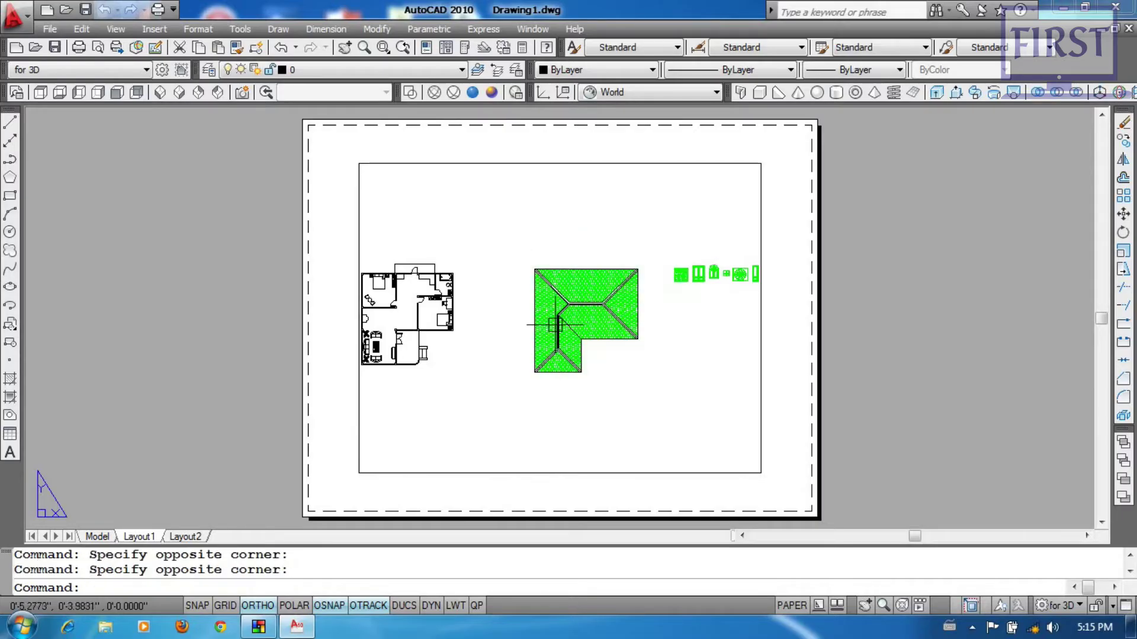
pyautogui.click(762, 472)
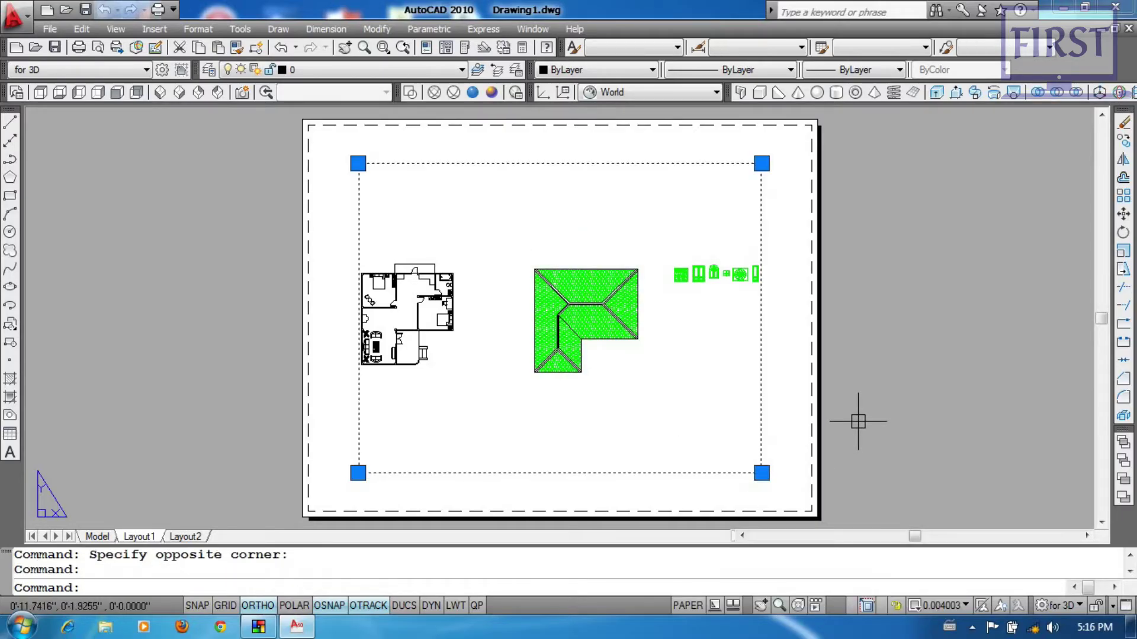
pyautogui.press('Delete')
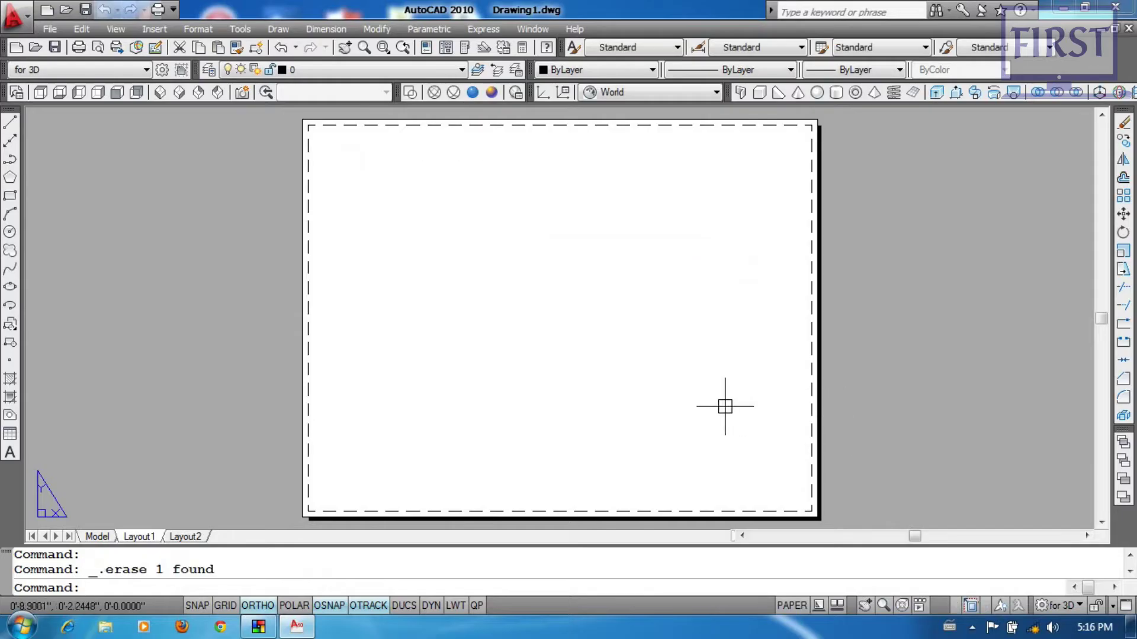
# Step: Rename the Layout1 tab to Roof
pyautogui.rightClick(150, 542)
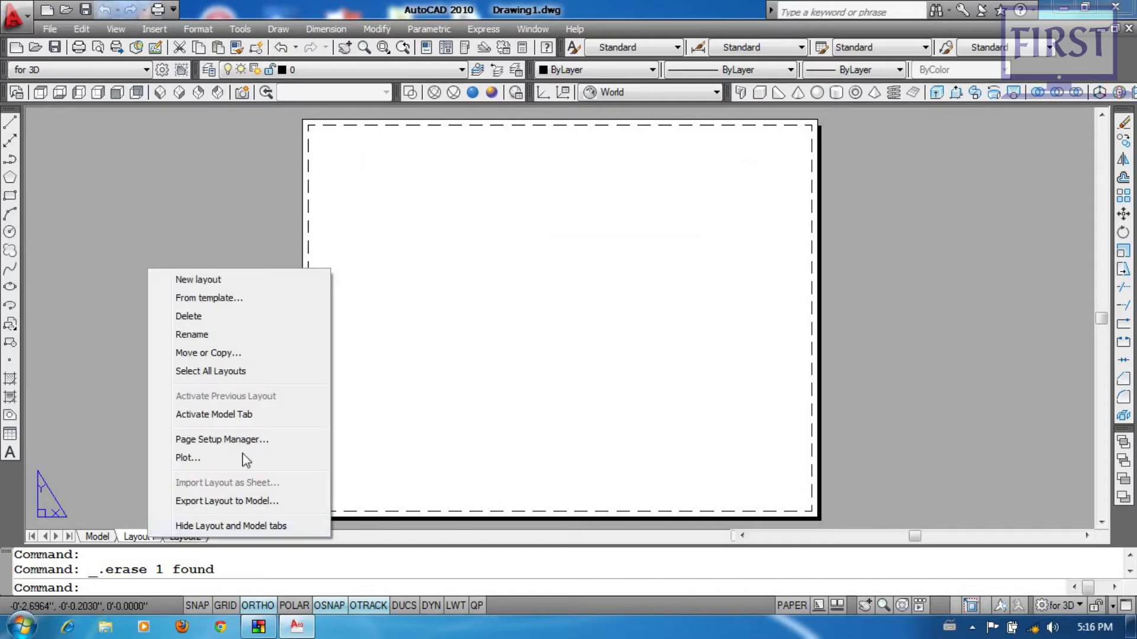
pyautogui.click(76, 403)
pyautogui.click(142, 457)
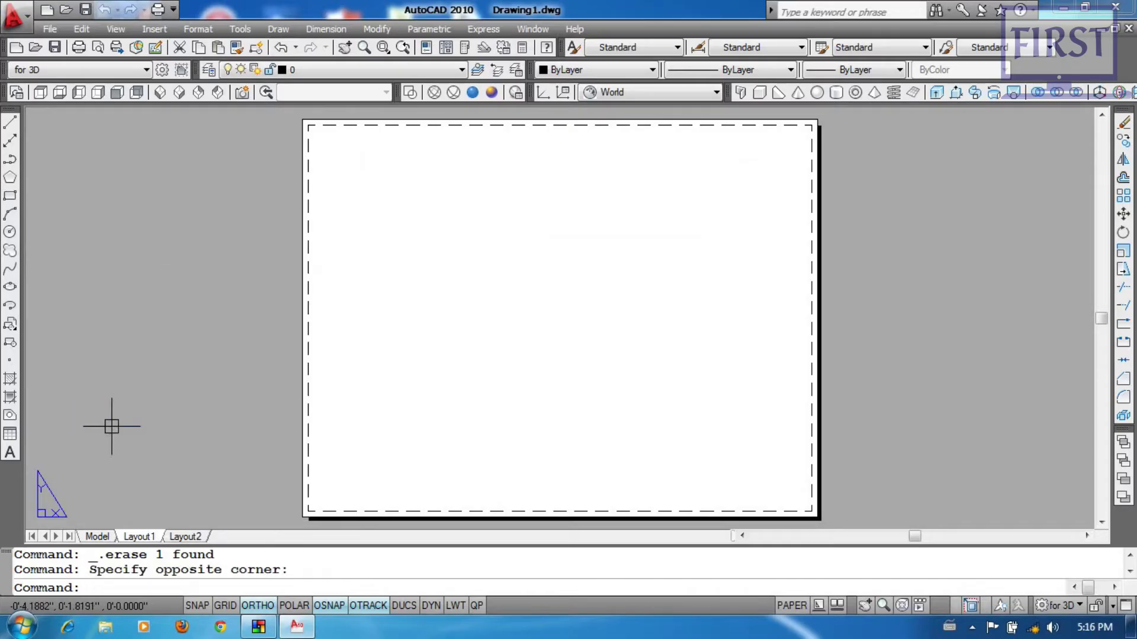
pyautogui.doubleClick(138, 538)
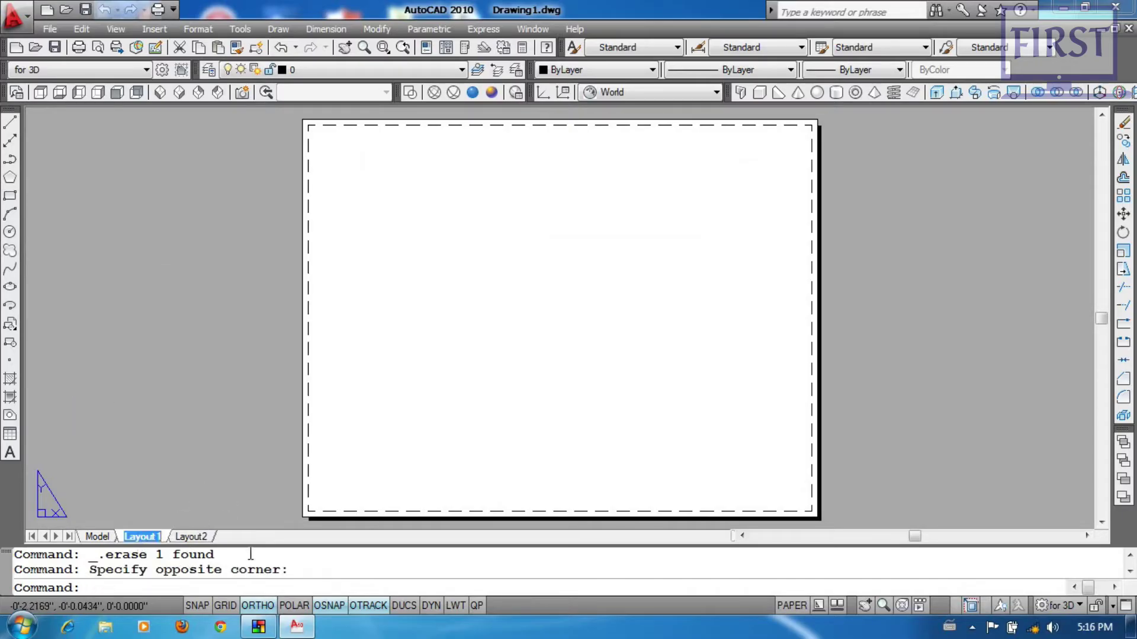
pyautogui.write('Roof')
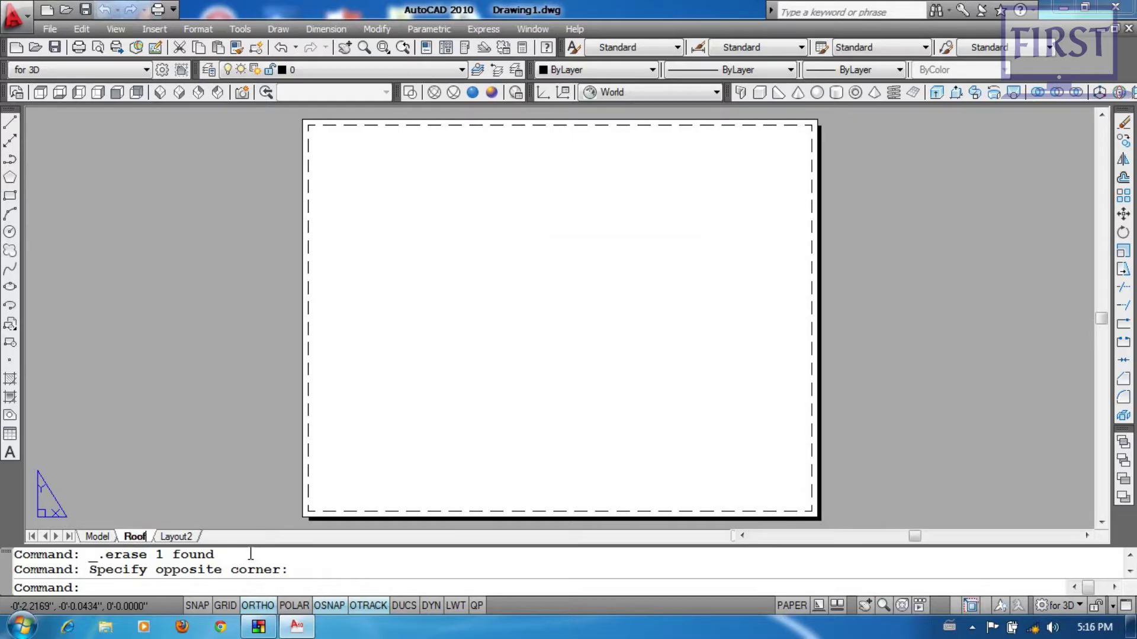
pyautogui.press('Return')
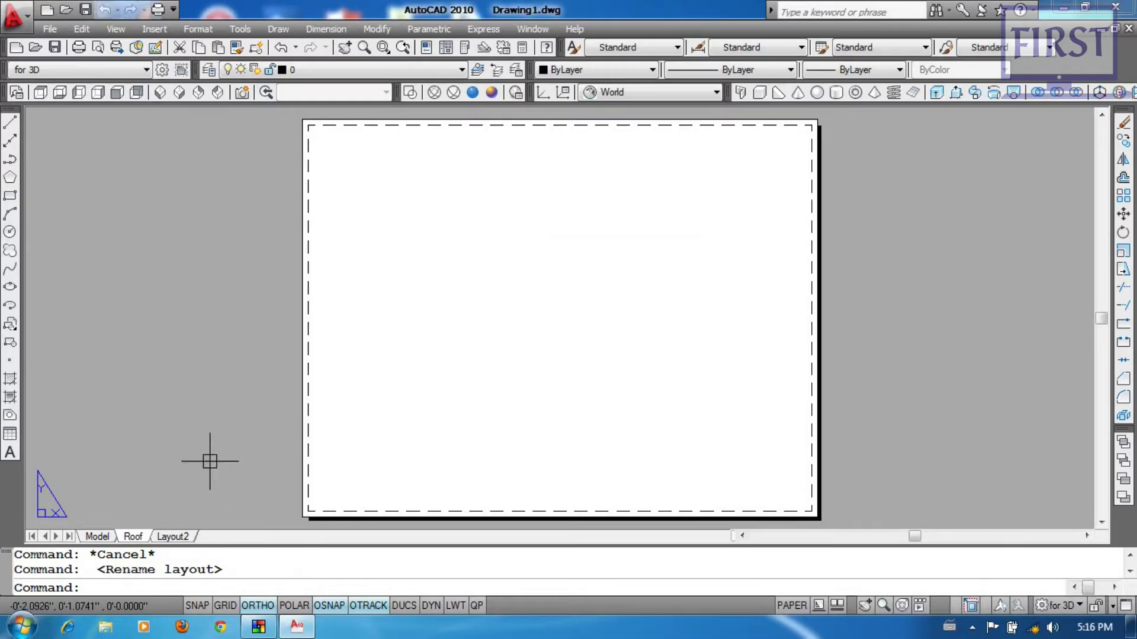
pyautogui.moveTo(474, 383); pyautogui.dragTo(450, 384, button='middle')
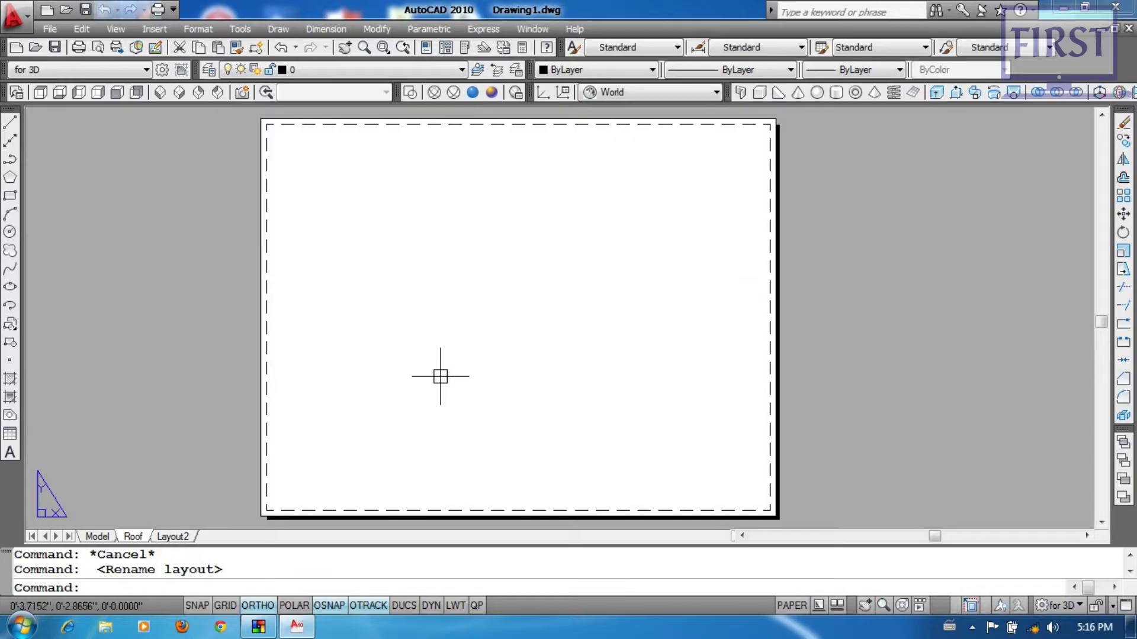
pyautogui.rightClick(136, 539)
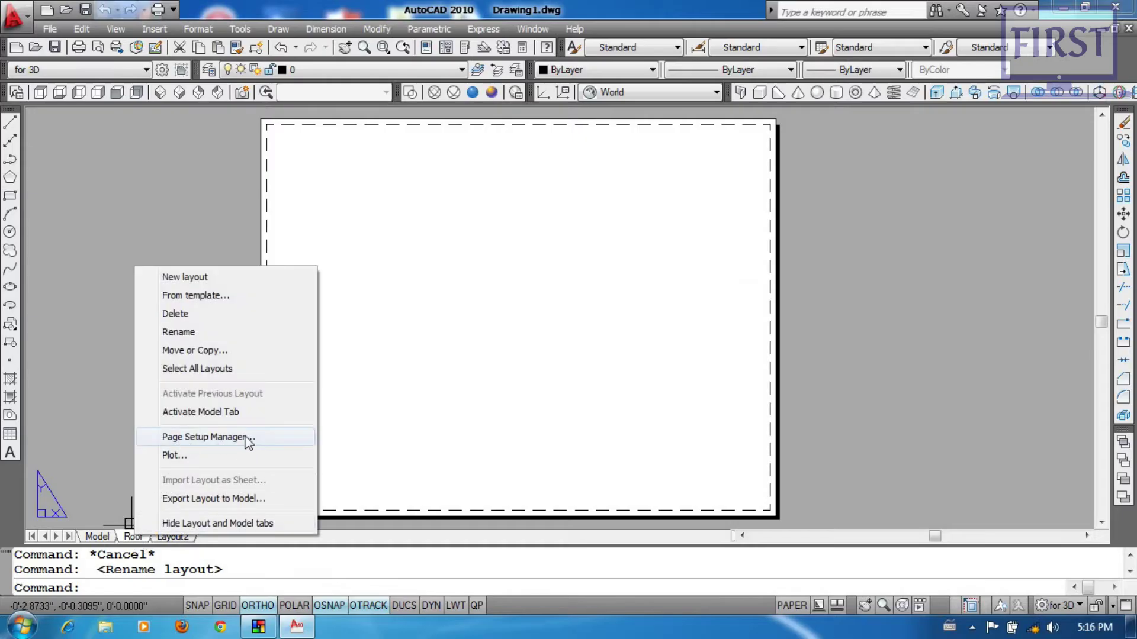
# Step: Open the Roof layout's page setup for editing from the Page Setup Manager
pyautogui.click(190, 203)
pyautogui.click(88, 124)
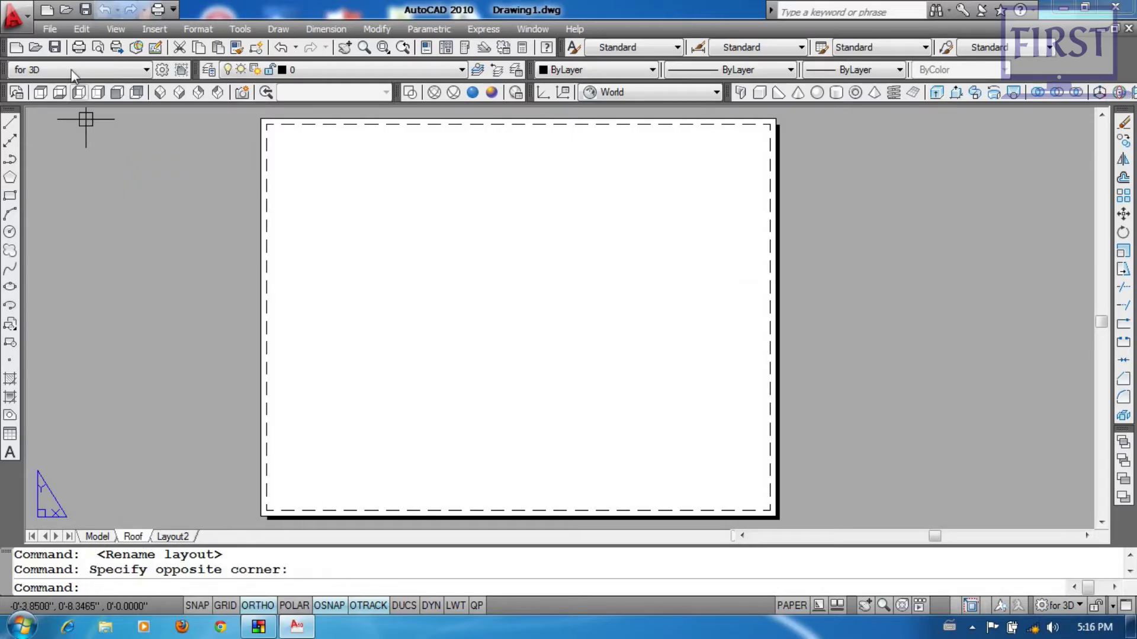
pyautogui.click(51, 30)
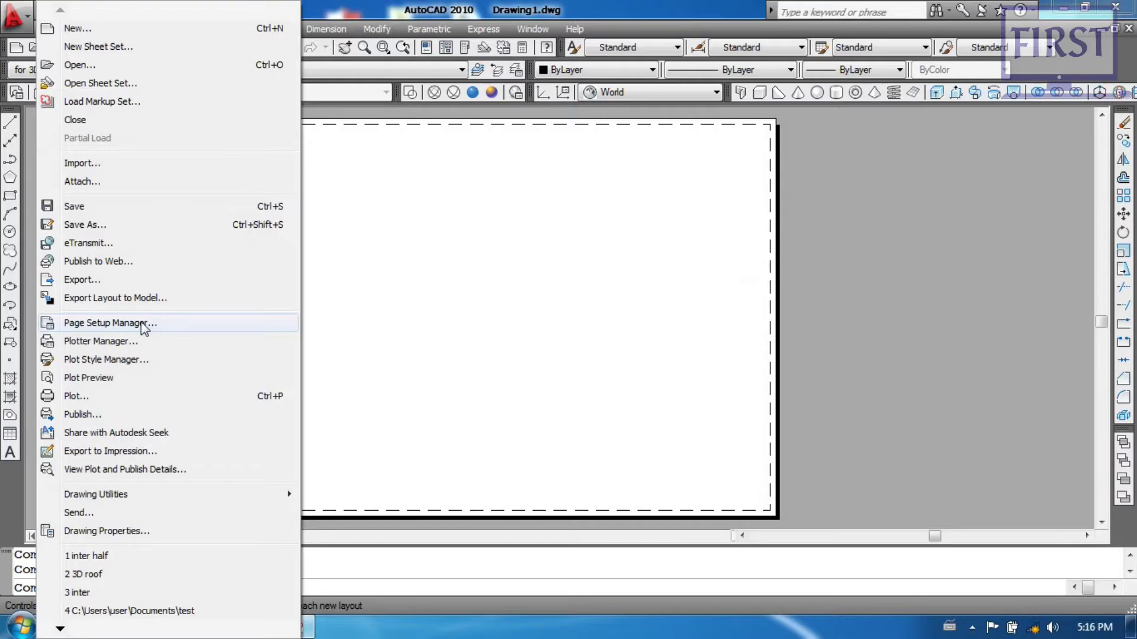
pyautogui.click(734, 373)
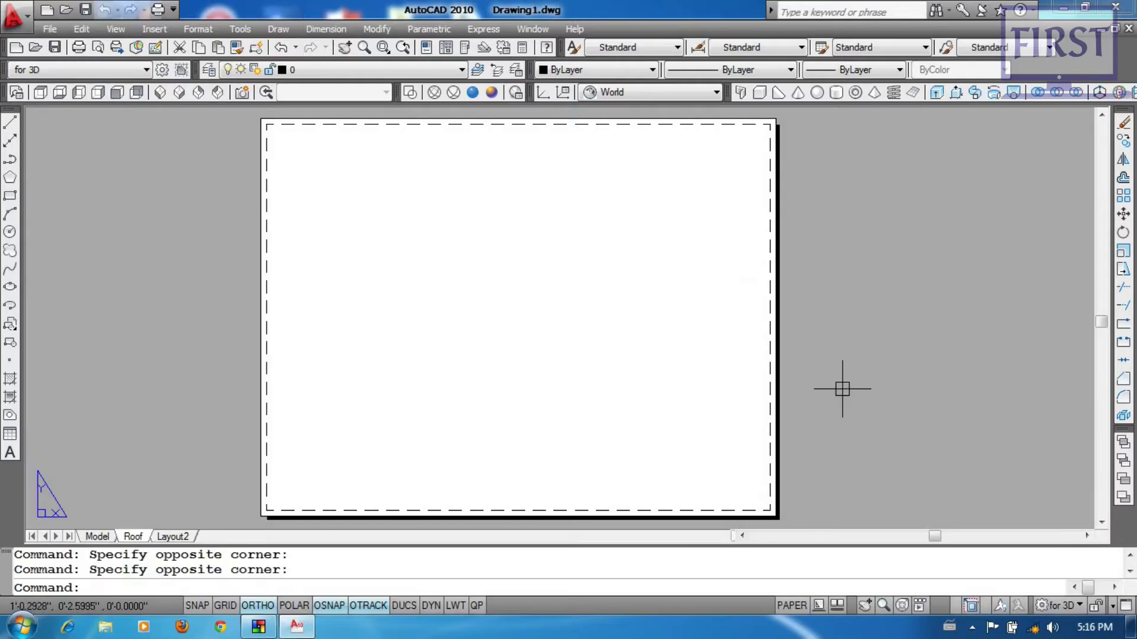
pyautogui.rightClick(132, 541)
pyautogui.click(287, 437)
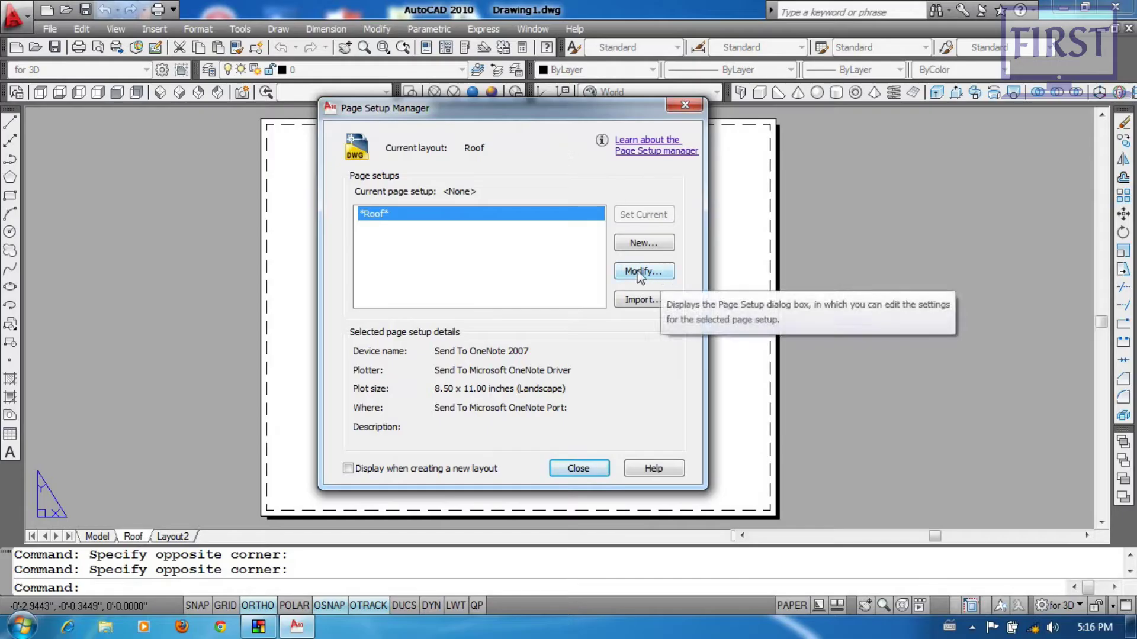
pyautogui.click(651, 272)
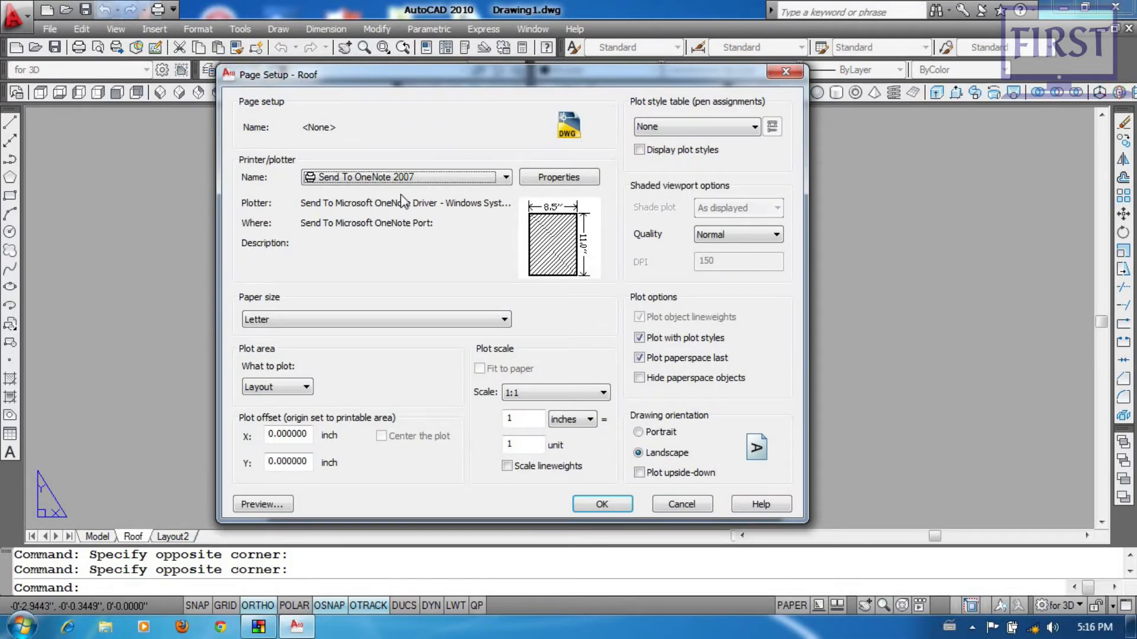
# Step: Choose Microsoft XPS Document Writer as the printer with A4 paper
pyautogui.click(506, 177)
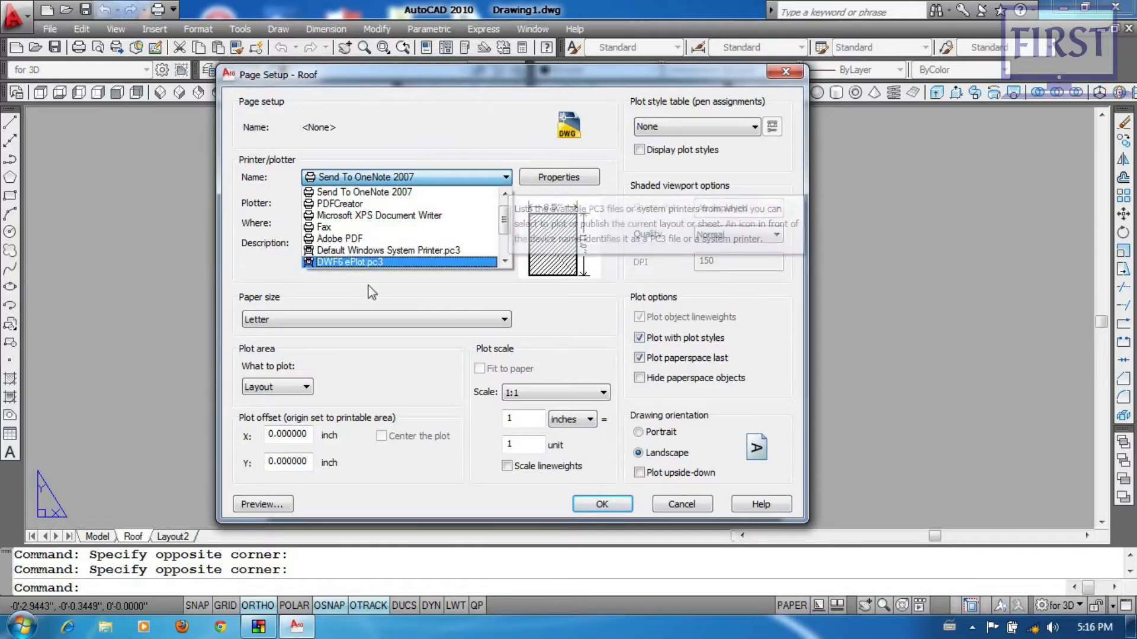
pyautogui.scroll(1, 400, 264)
pyautogui.scroll(-5, 397, 265)
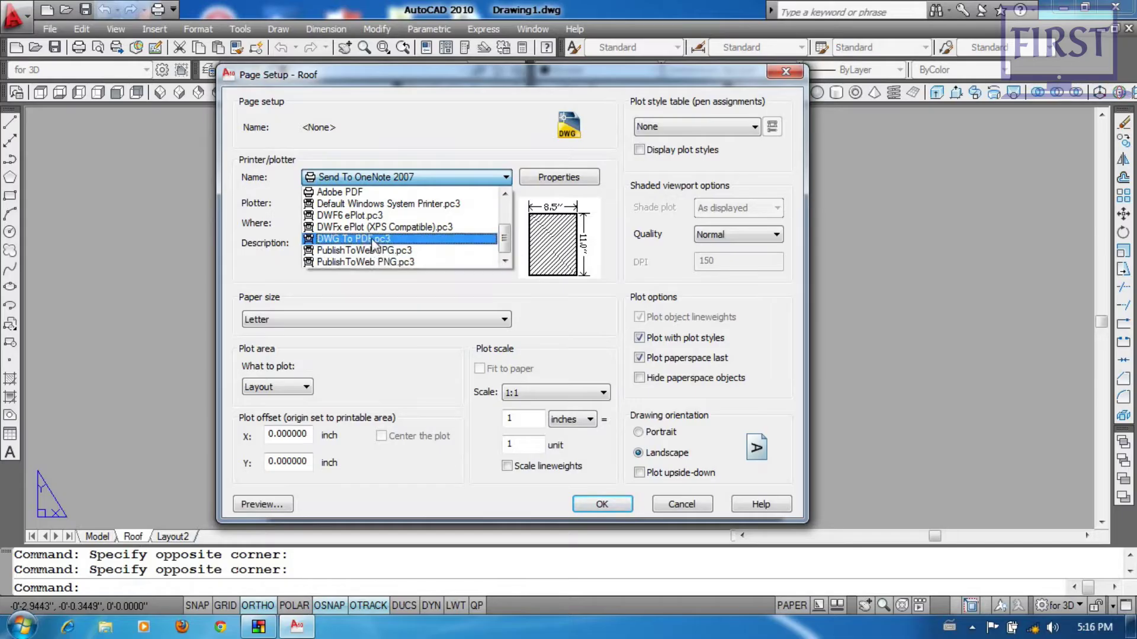
pyautogui.scroll(5, 395, 266)
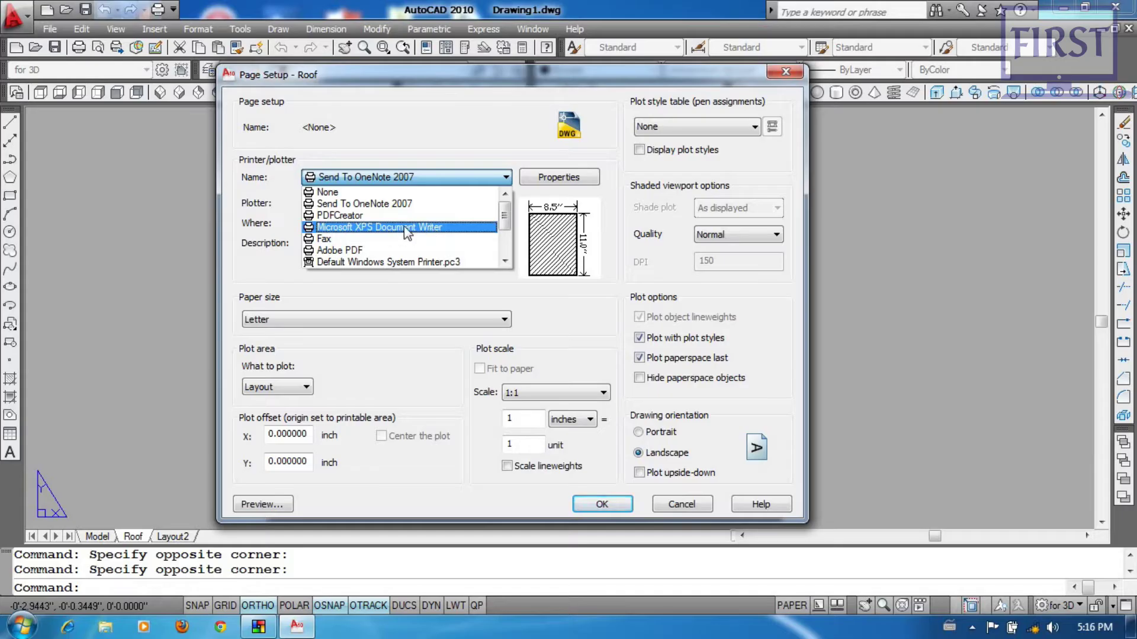
pyautogui.click(405, 228)
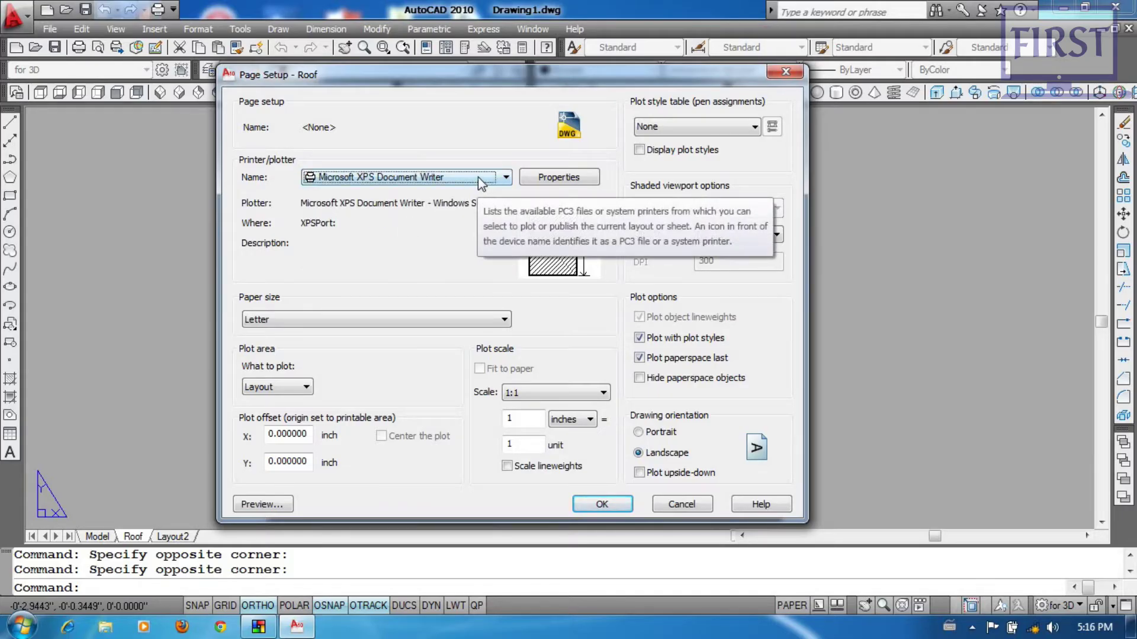
pyautogui.click(301, 318)
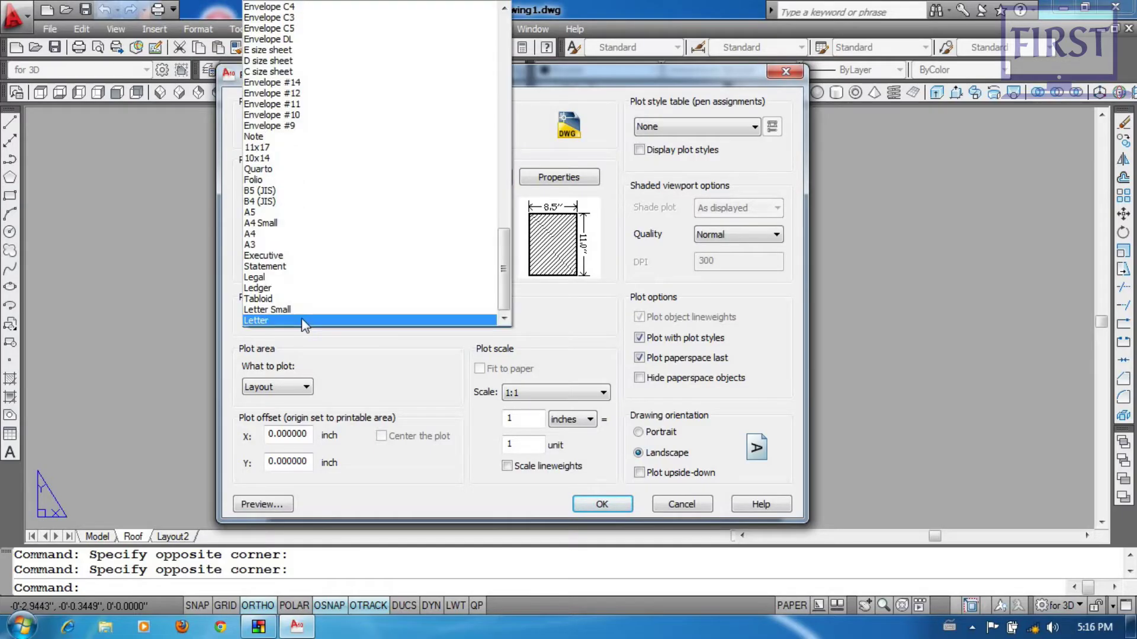
pyautogui.click(259, 234)
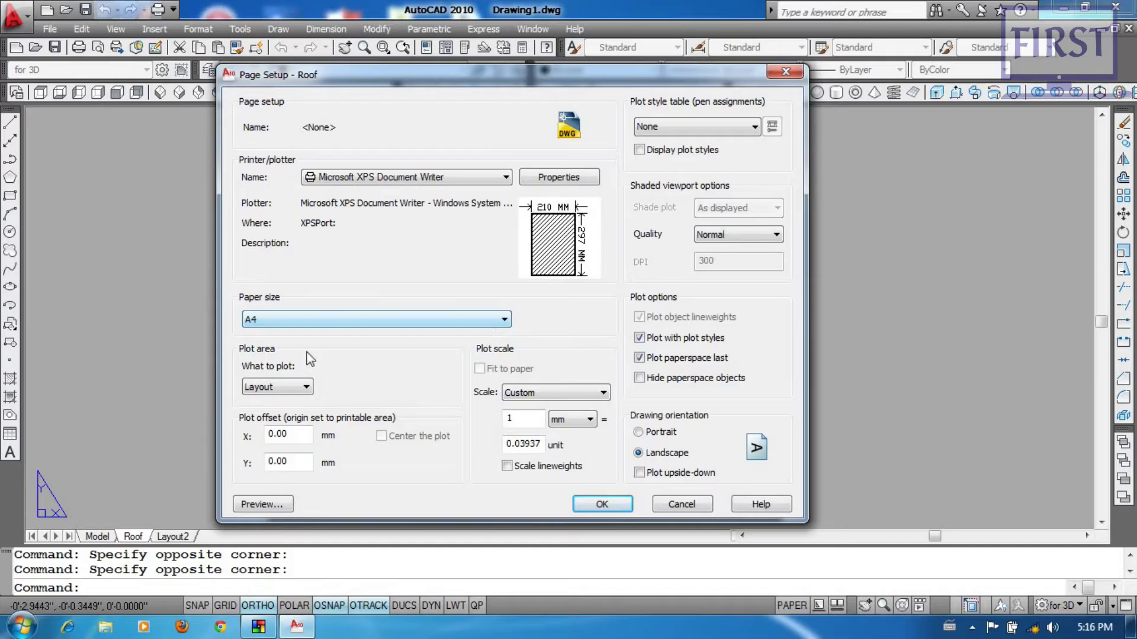
# Step: Keep Layout as the plot area and switch the scale units to inches for 1:1
pyautogui.click(307, 388)
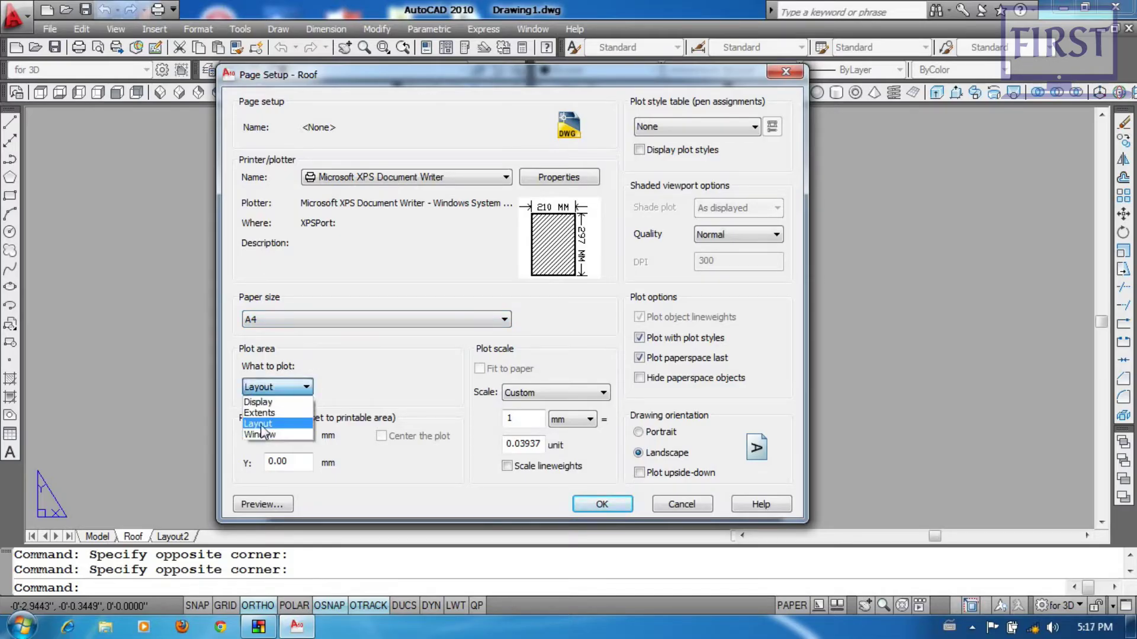
pyautogui.click(263, 427)
pyautogui.moveTo(278, 74); pyautogui.dragTo(531, 74)
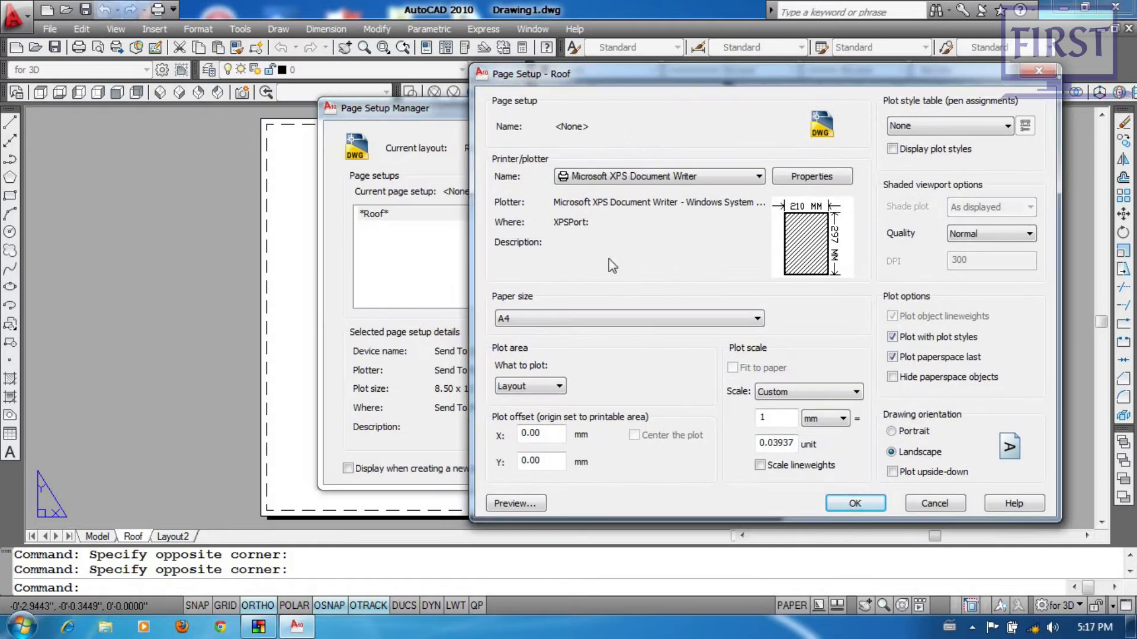
pyautogui.moveTo(815, 68); pyautogui.dragTo(575, 55)
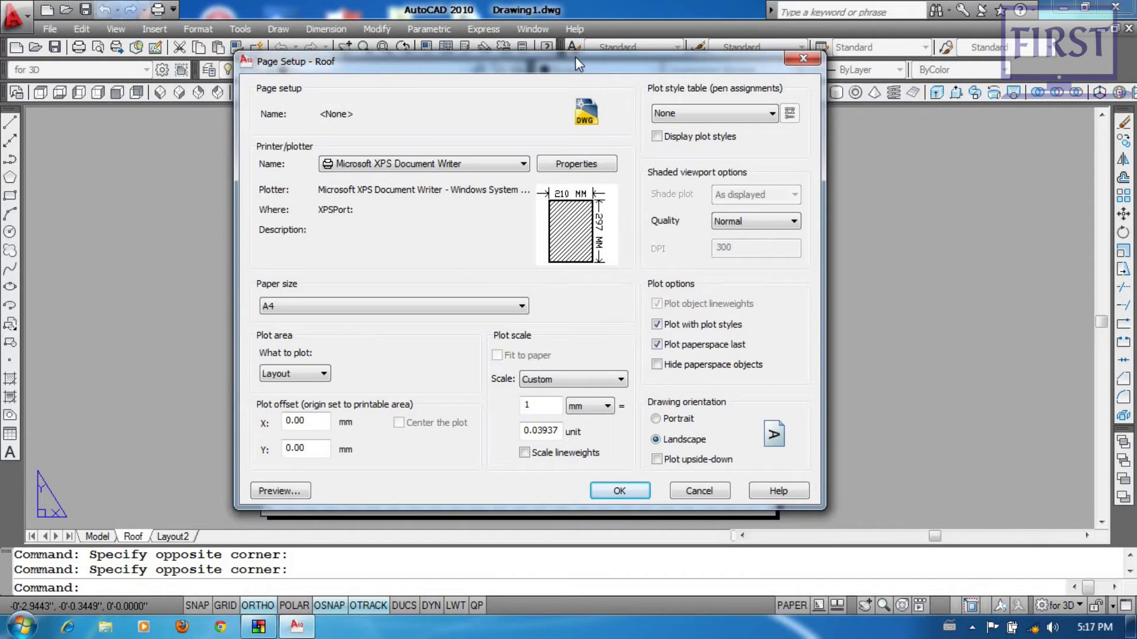
pyautogui.click(586, 406)
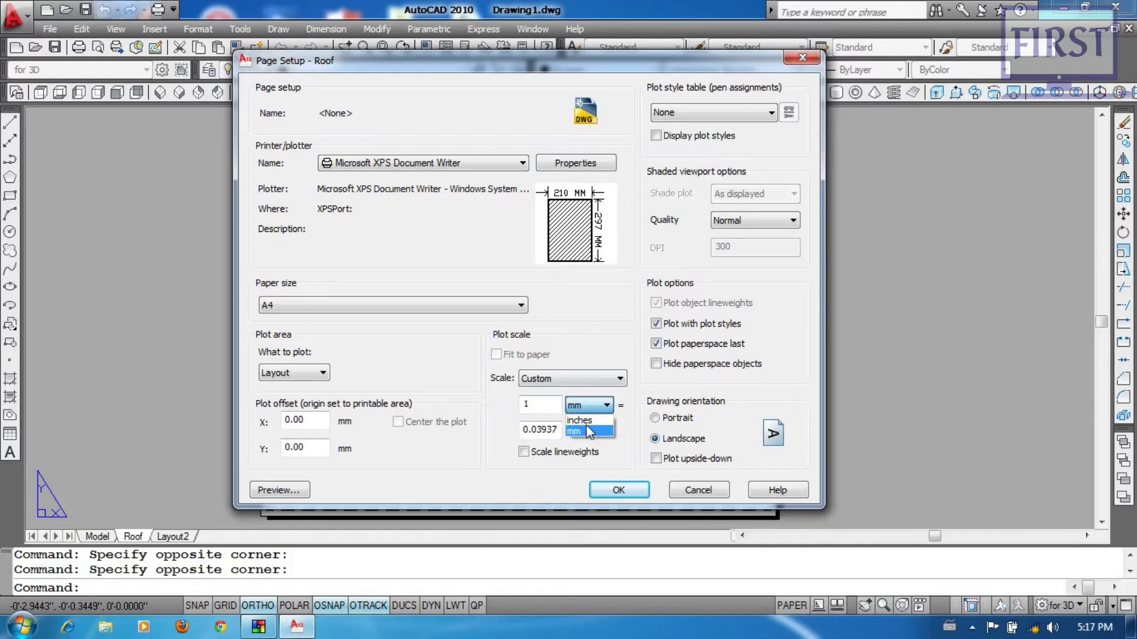
pyautogui.click(597, 422)
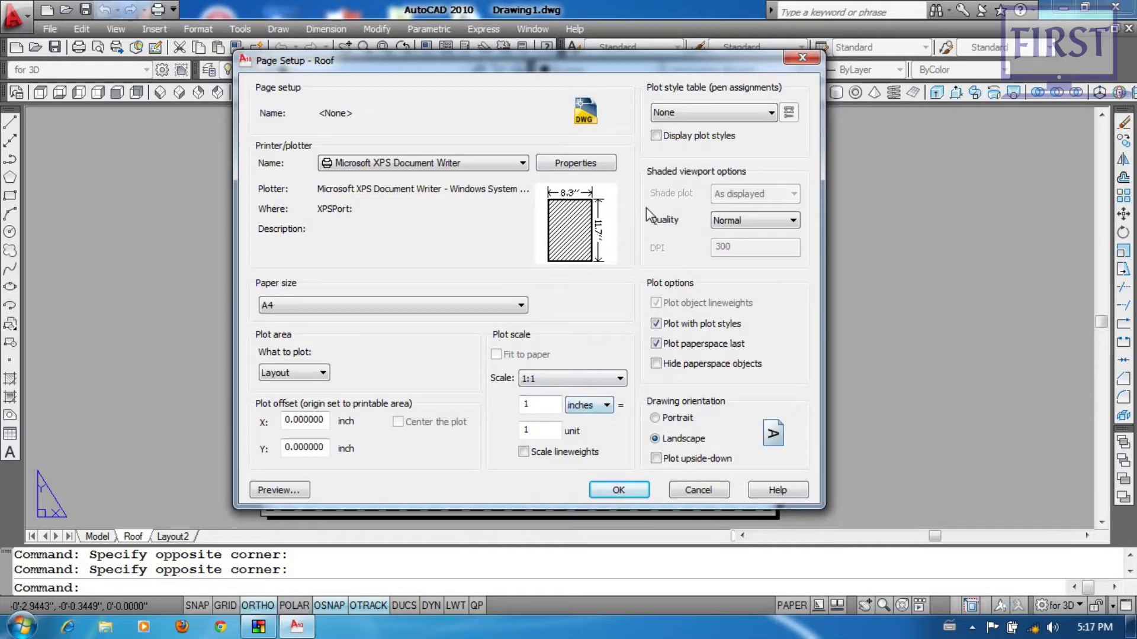
pyautogui.click(752, 118)
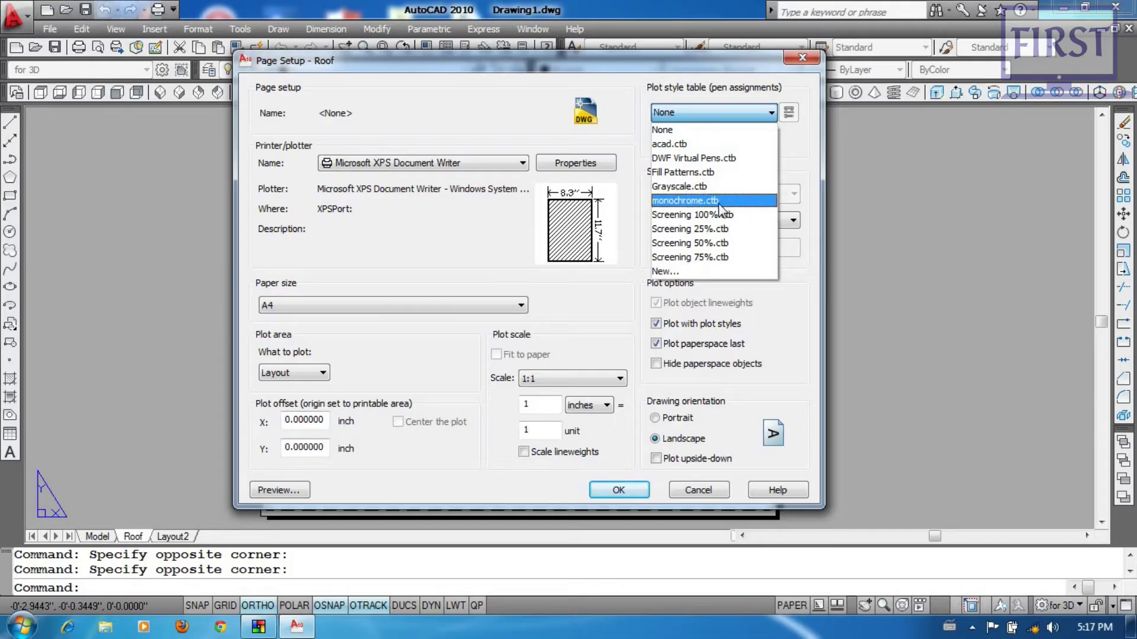
# Step: Use monochrome.ctb, Maximum shaded quality and Landscape orientation, then apply and close the setup
pyautogui.click(709, 200)
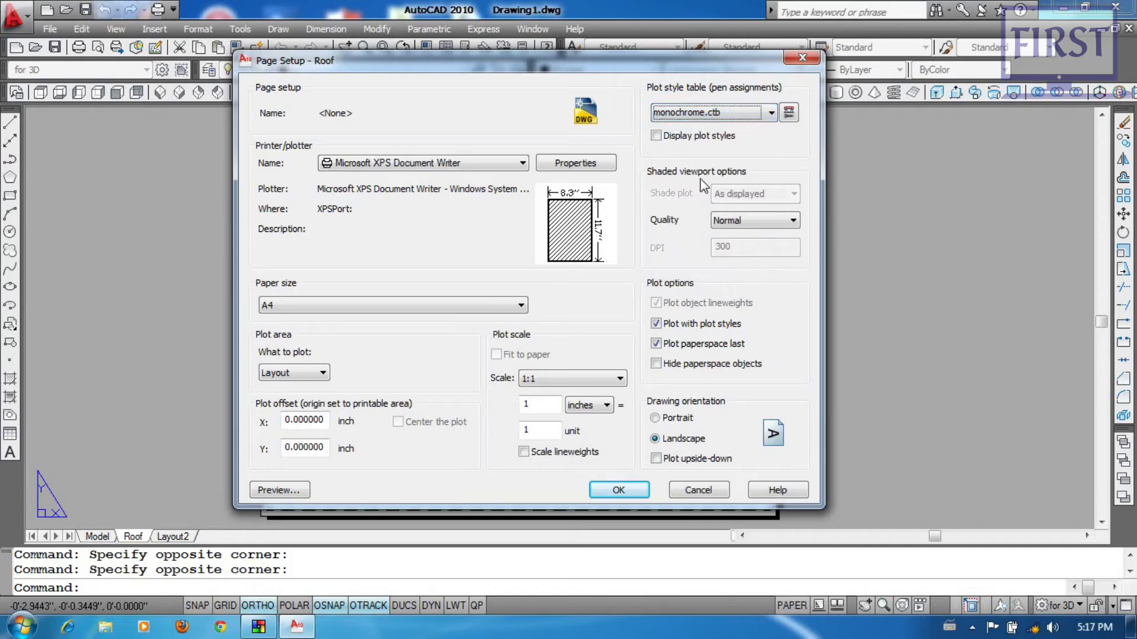
pyautogui.click(758, 218)
pyautogui.click(747, 283)
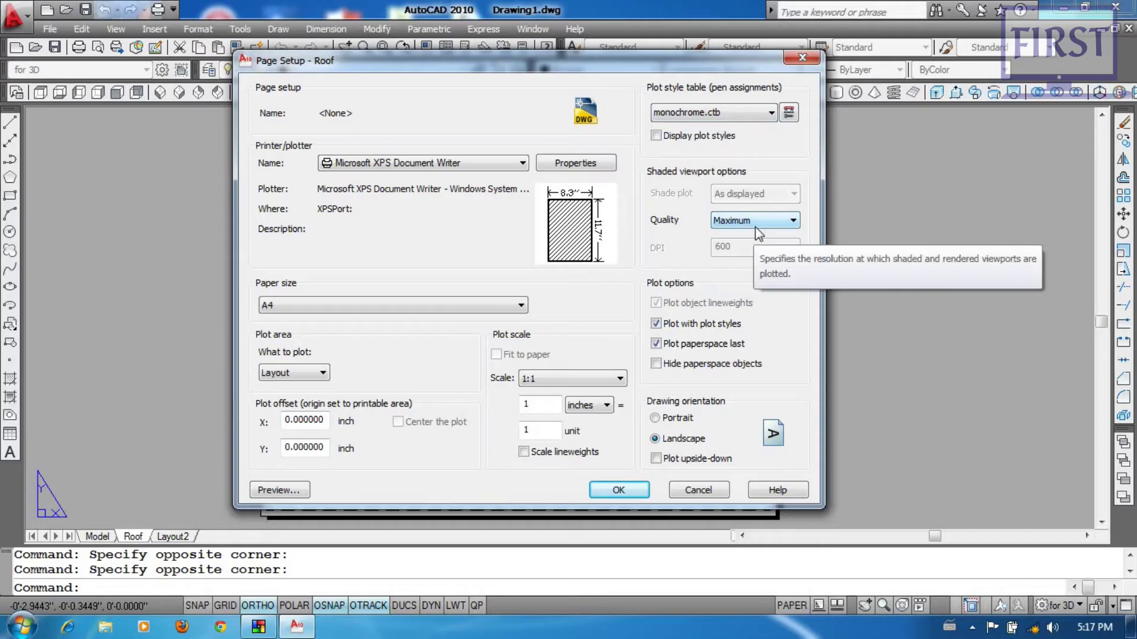
pyautogui.click(654, 418)
pyautogui.click(659, 435)
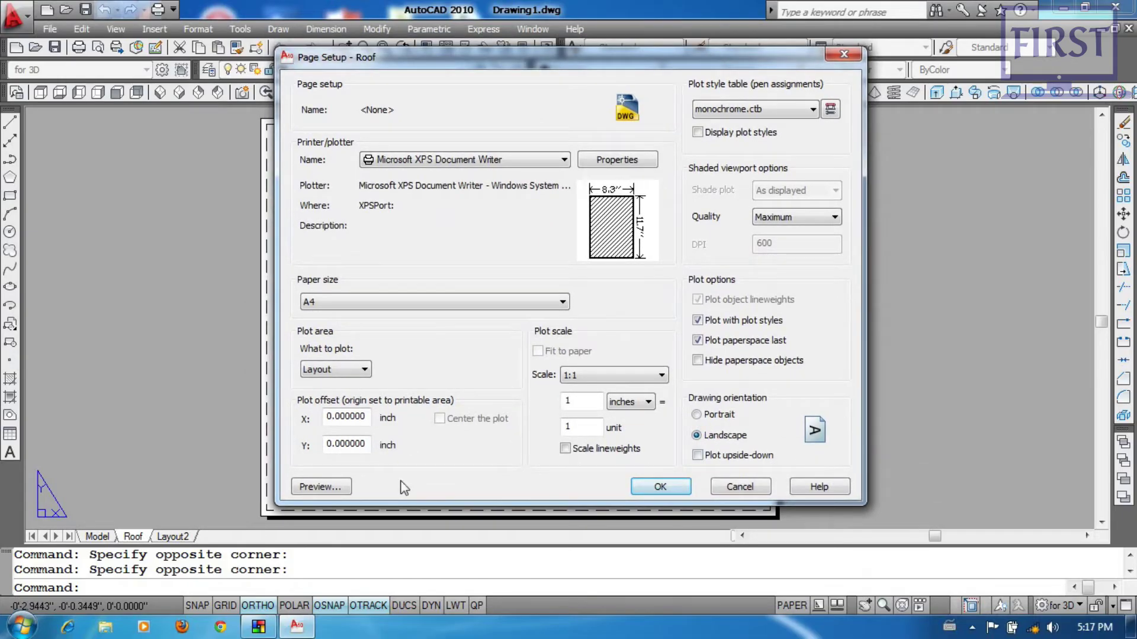
pyautogui.click(670, 489)
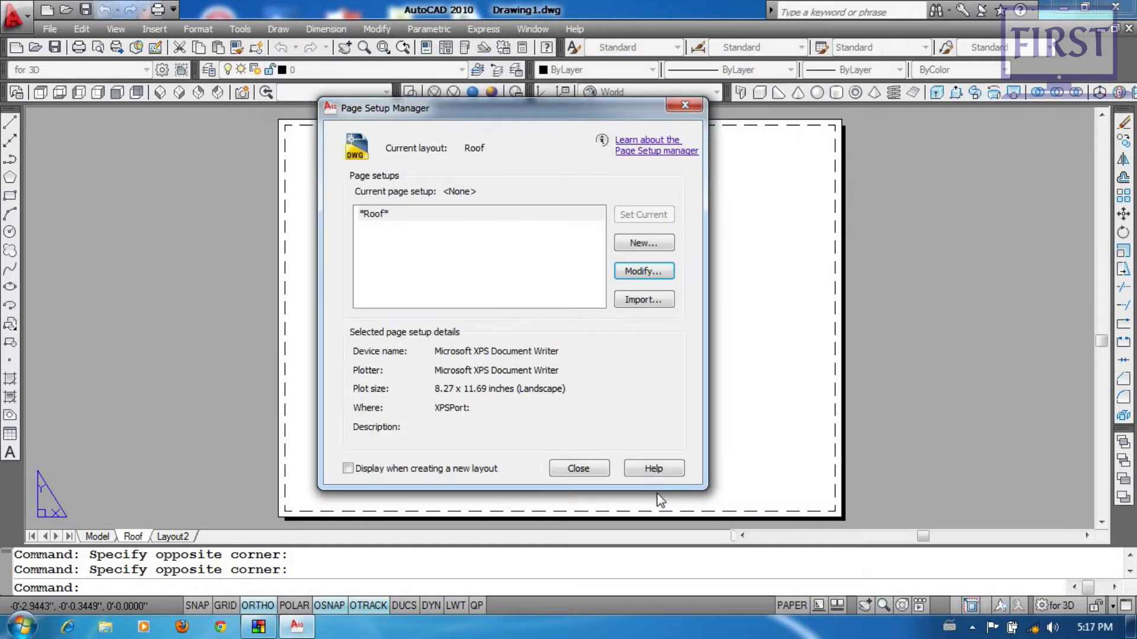
pyautogui.click(577, 469)
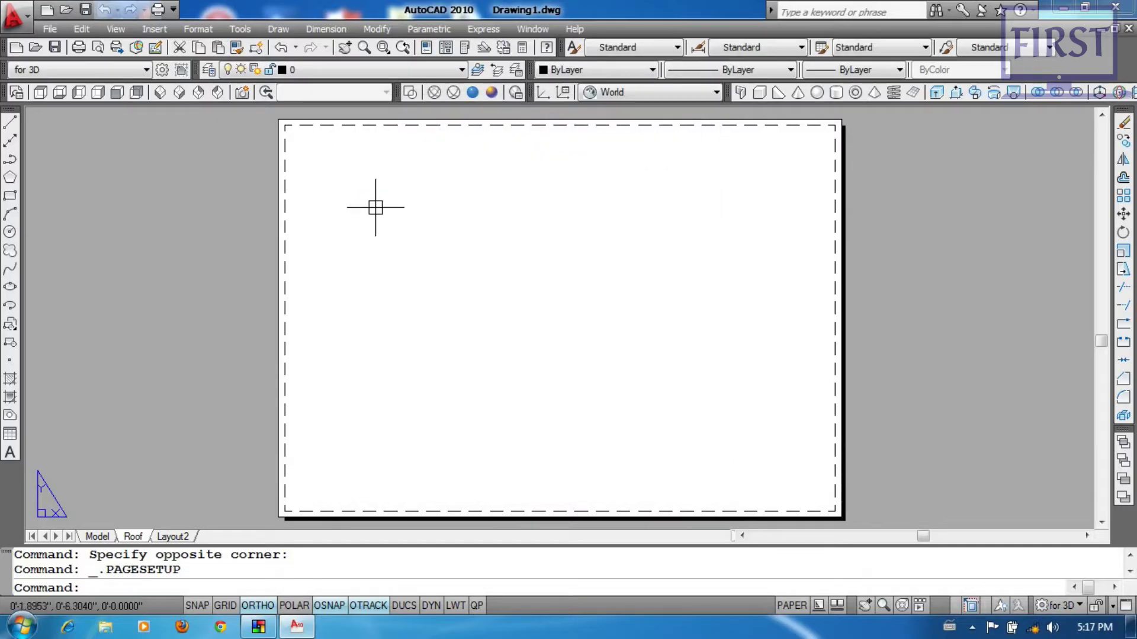
# Step: Create a full-page viewport with MVIEW Fit, then delete it
pyautogui.write('m')
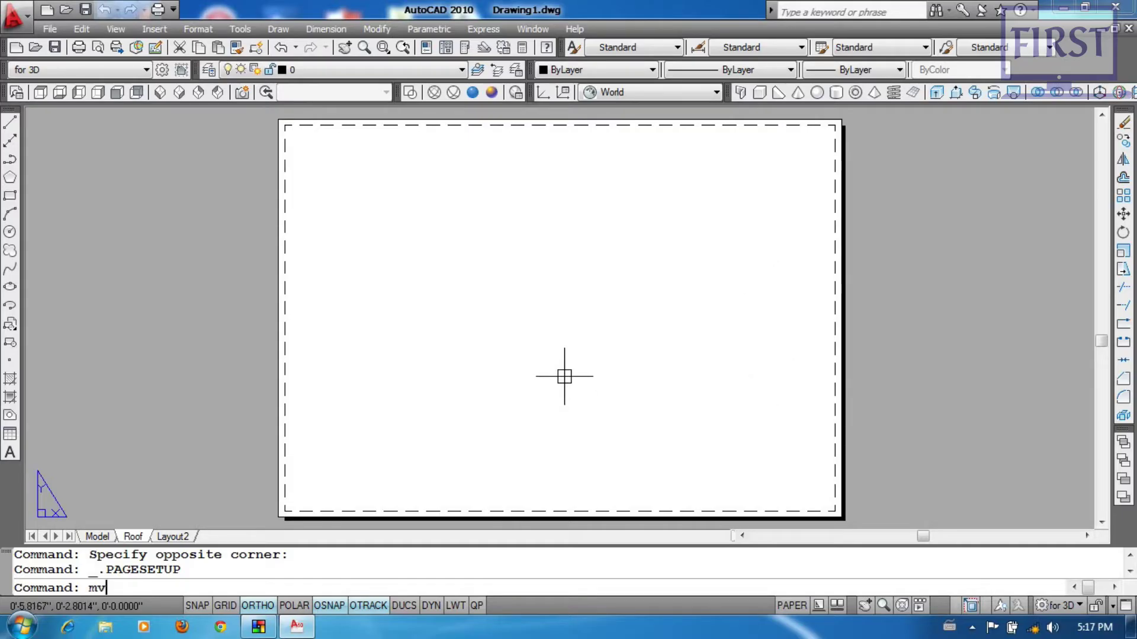
pyautogui.write('v')
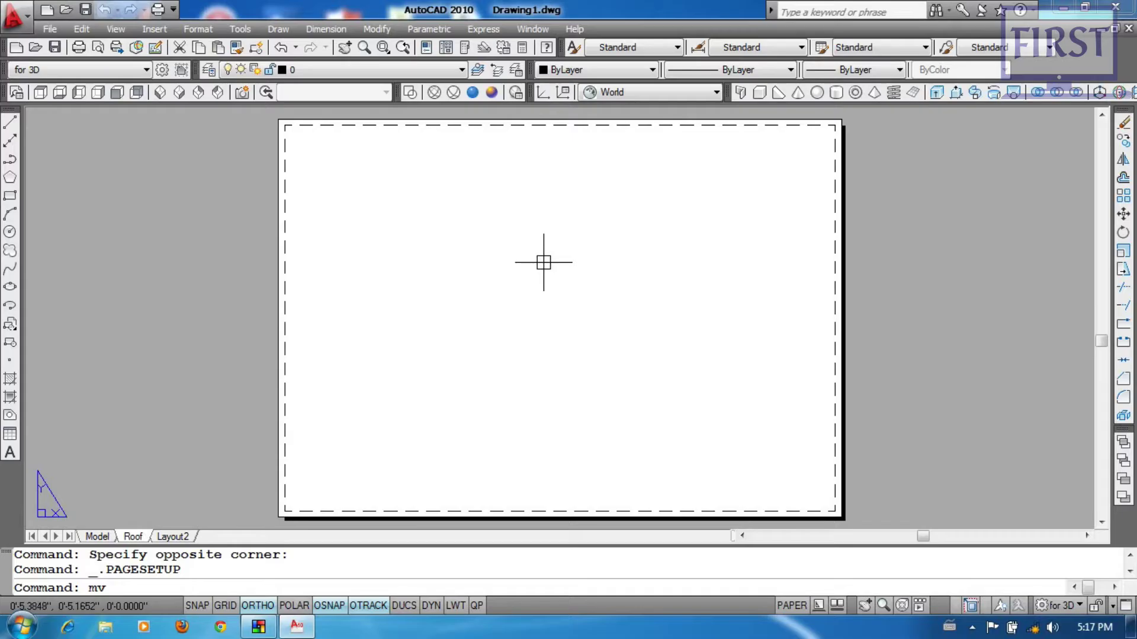
pyautogui.press('Return')
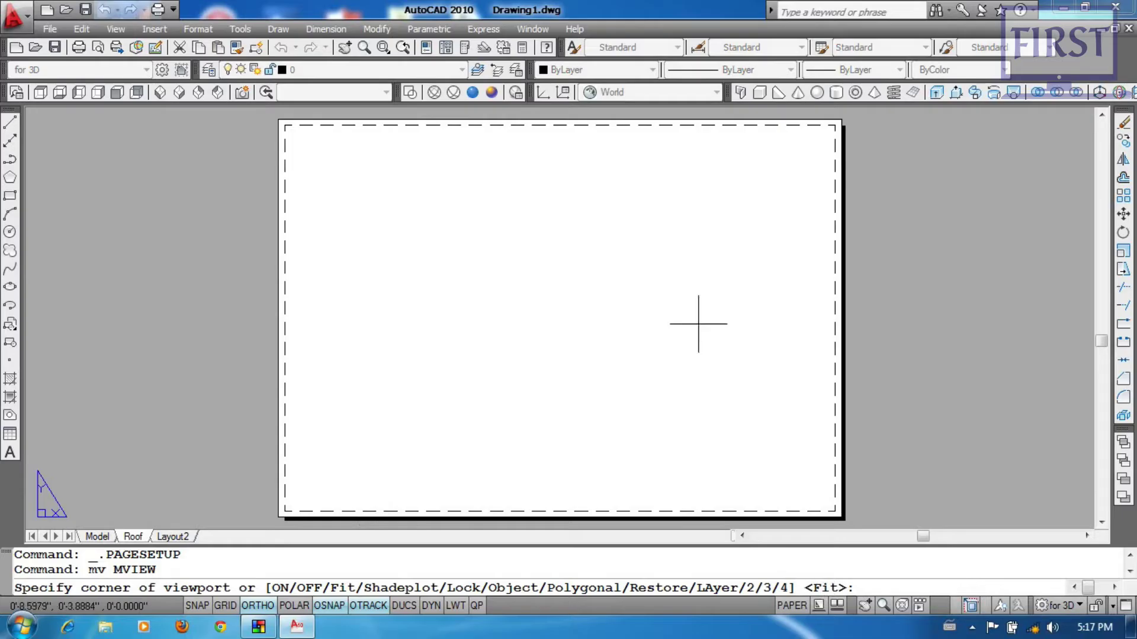
pyautogui.press('Return')
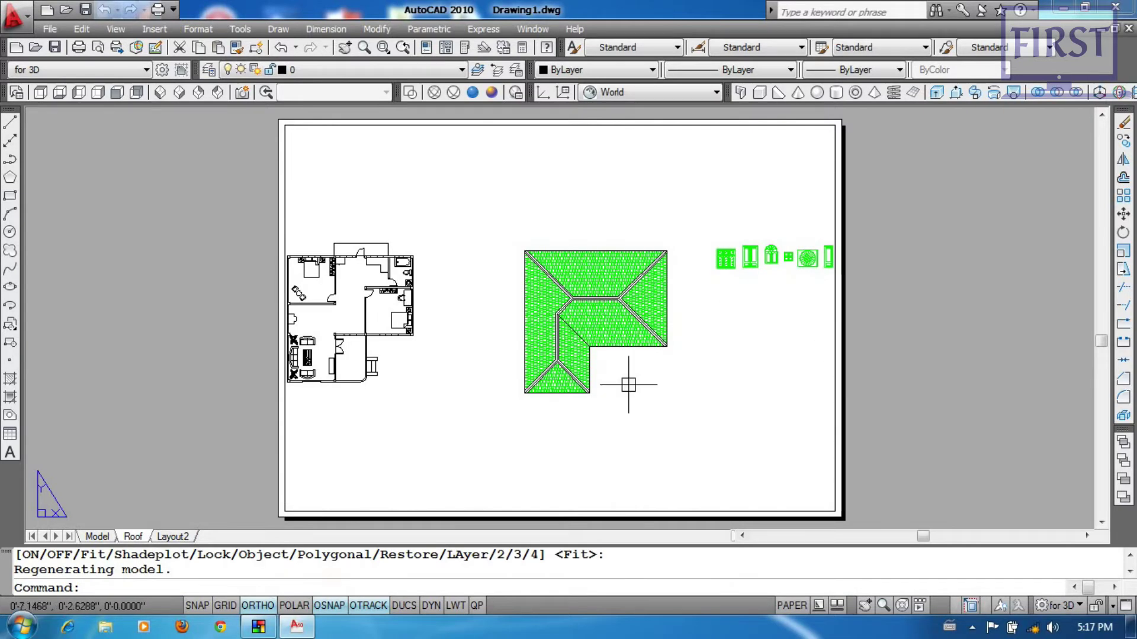
pyautogui.click(836, 308)
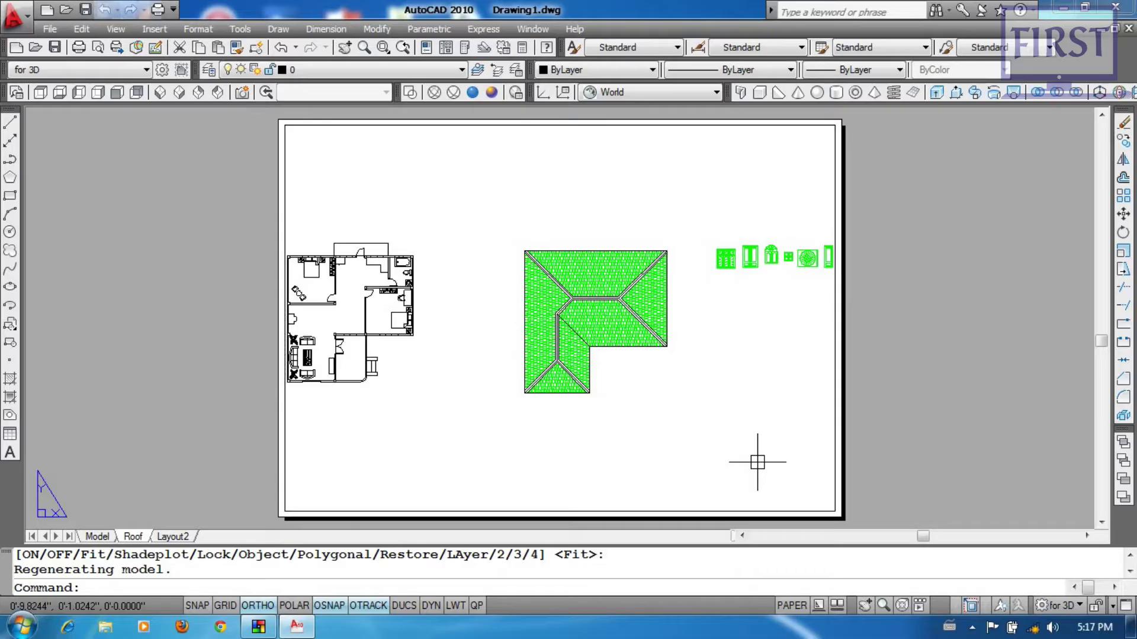
pyautogui.click(834, 354)
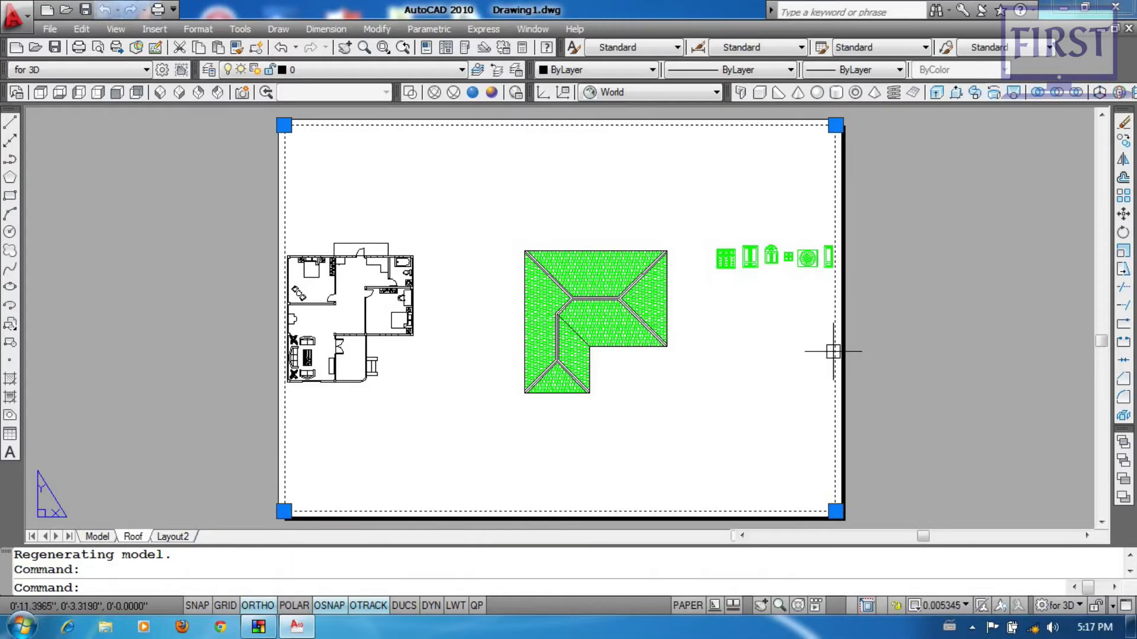
pyautogui.press('Delete')
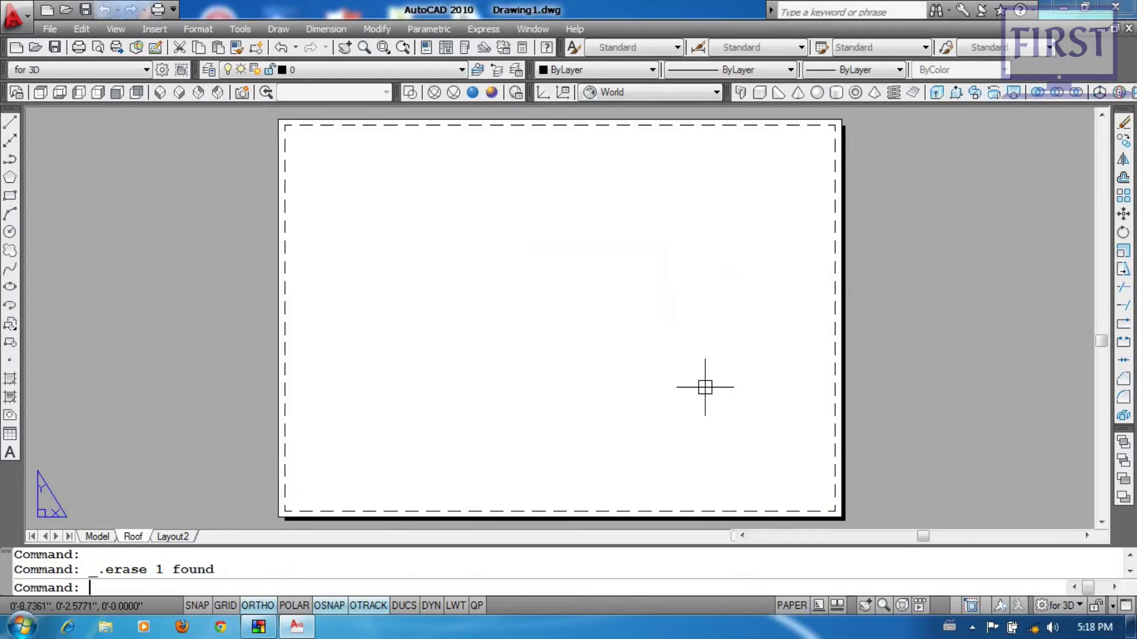
# Step: Draw a smaller viewport near the sheet's top-left and delete it too
pyautogui.write('mv')
pyautogui.press('Return')
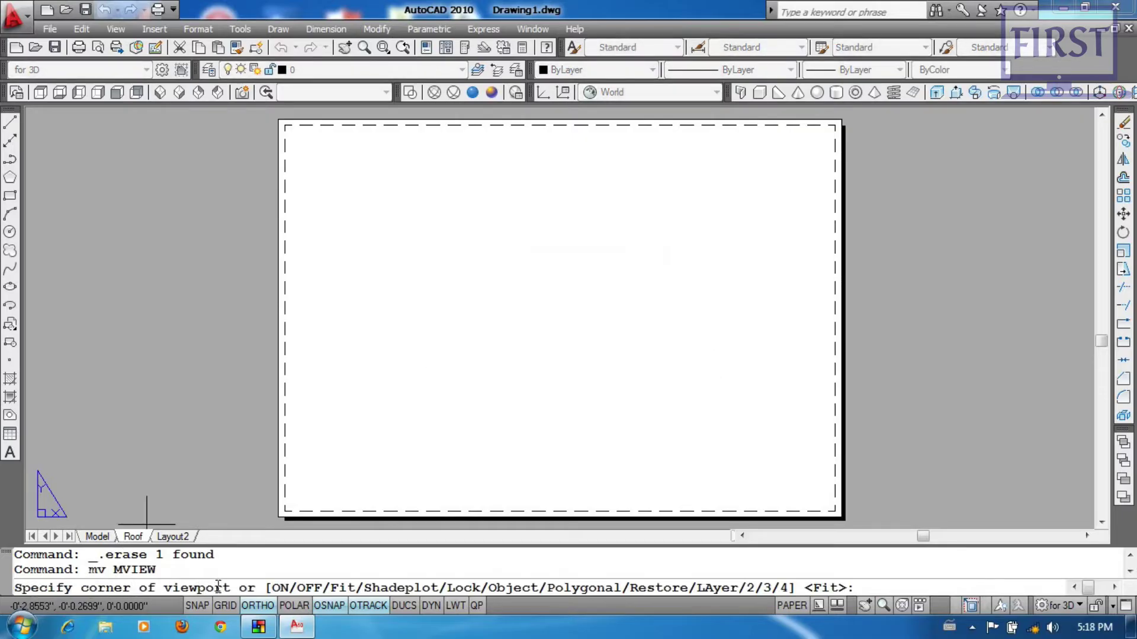
pyautogui.click(318, 151)
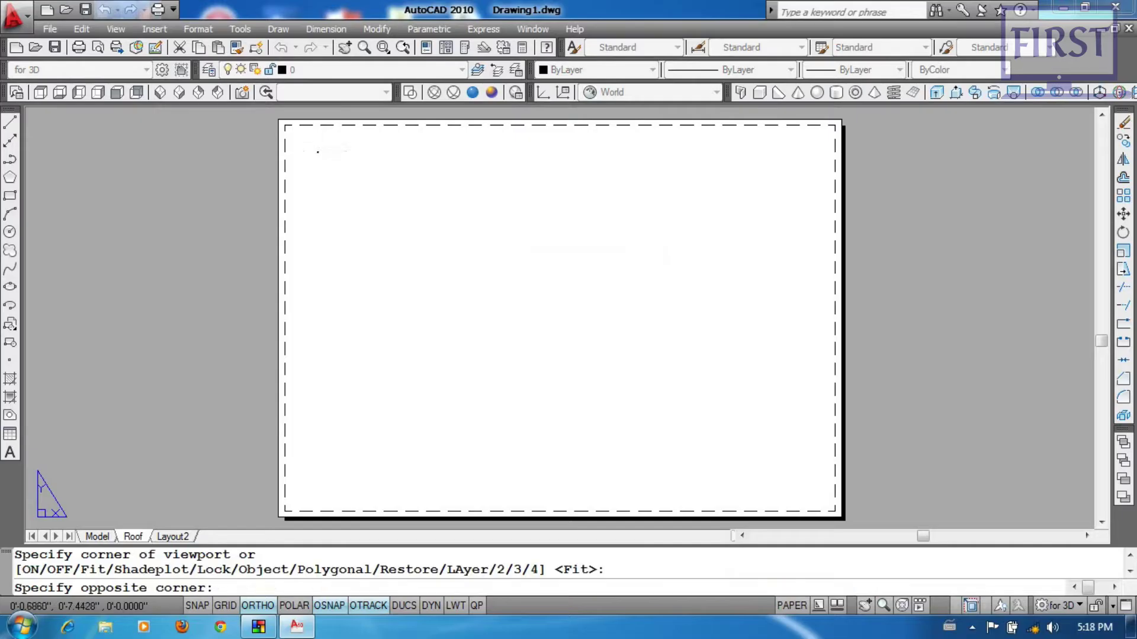
pyautogui.click(496, 313)
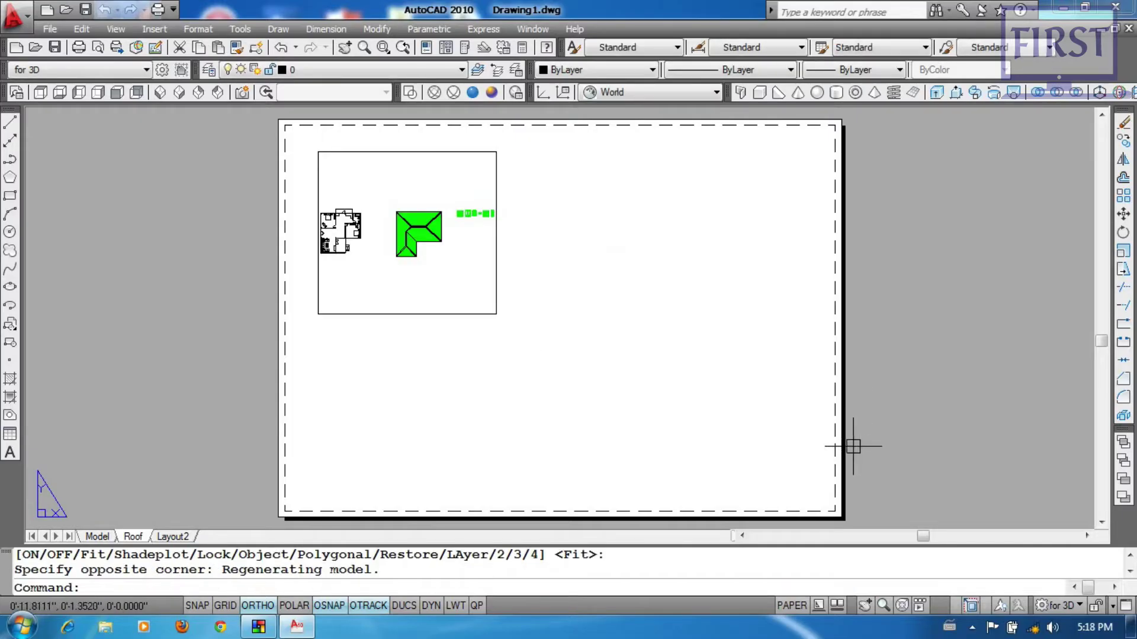
pyautogui.click(496, 309)
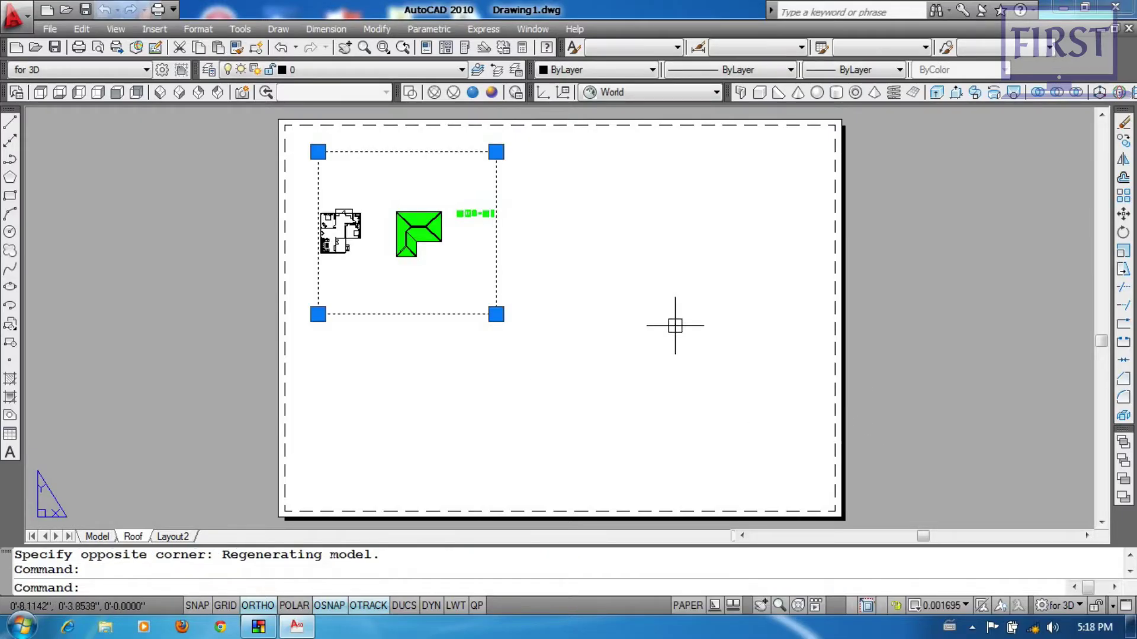
pyautogui.press('Delete')
pyautogui.write('mv')
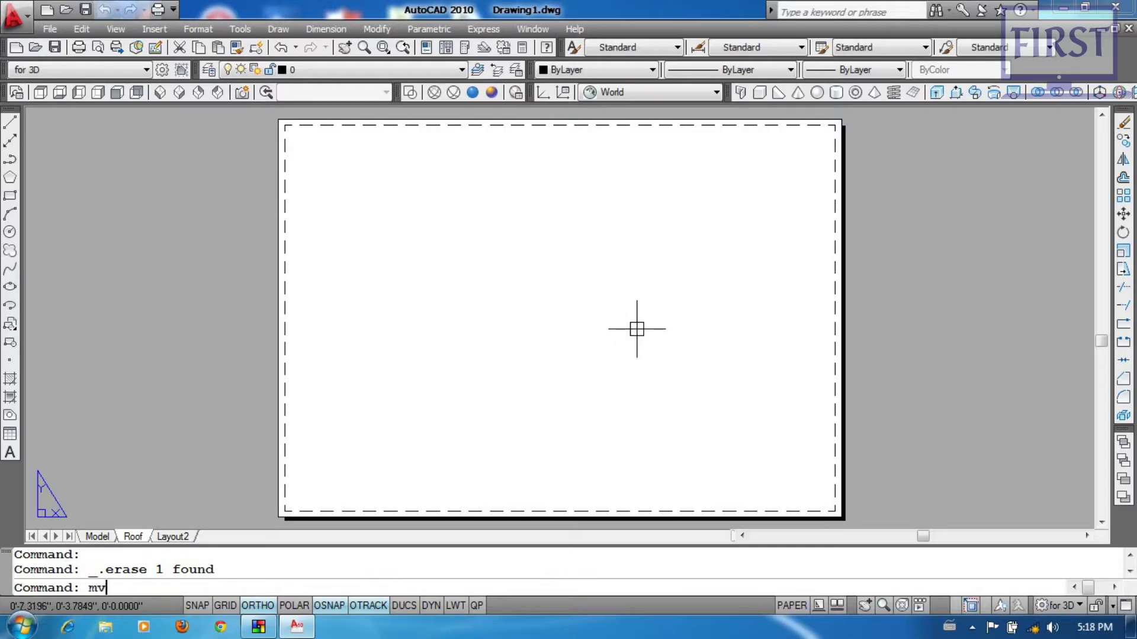
pyautogui.press('Return')
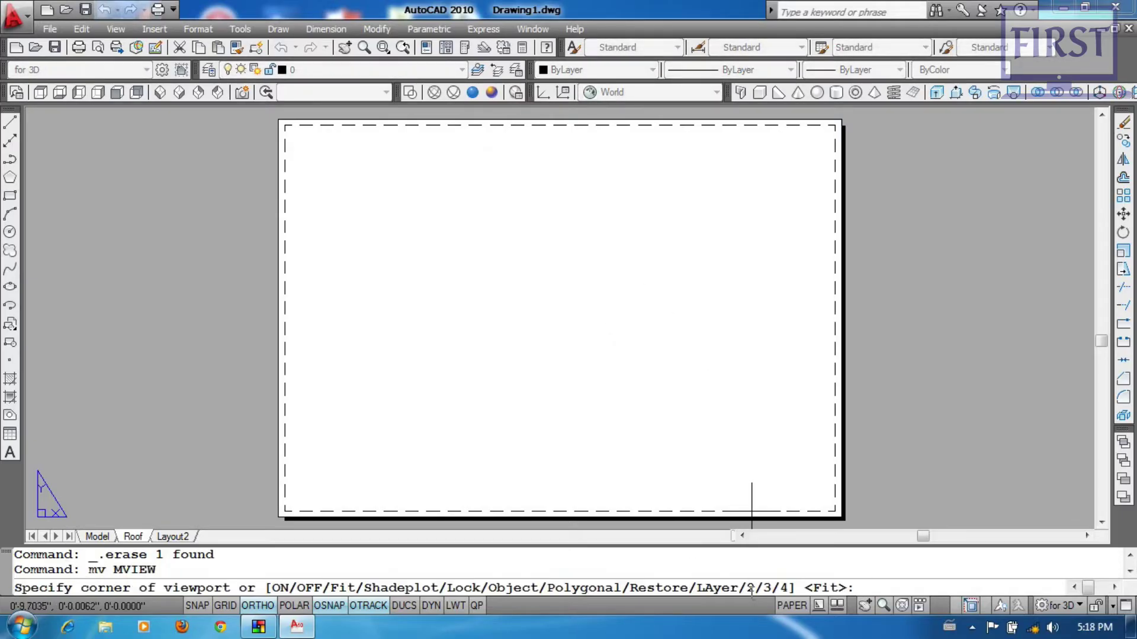
# Step: Create two viewports arranged vertically side by side
pyautogui.write('2')
pyautogui.press('Return')
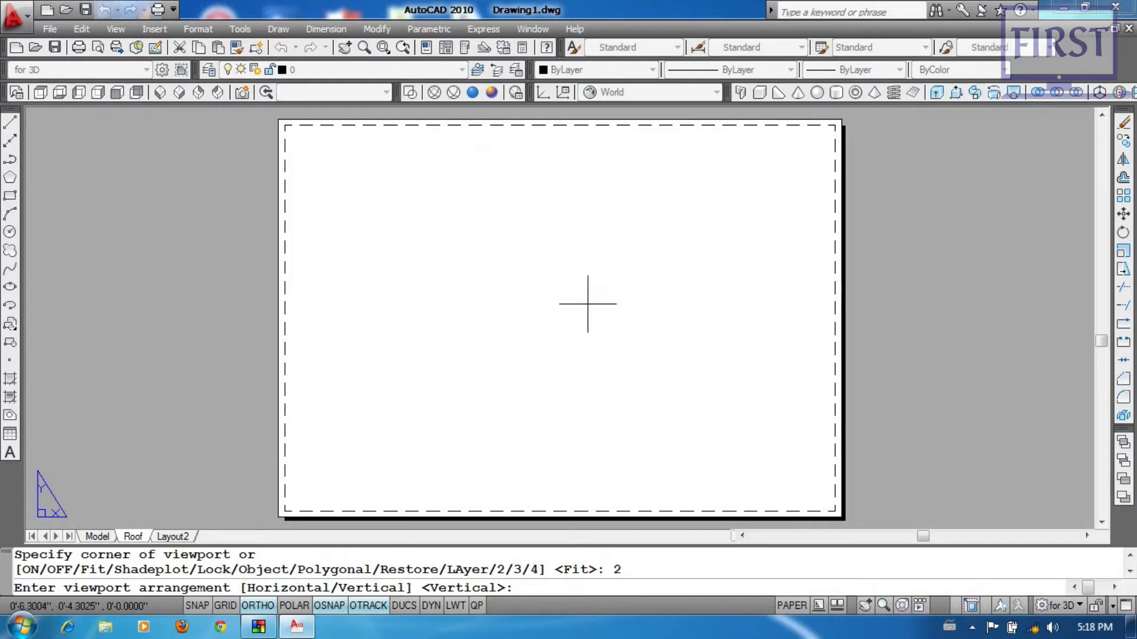
pyautogui.write('v')
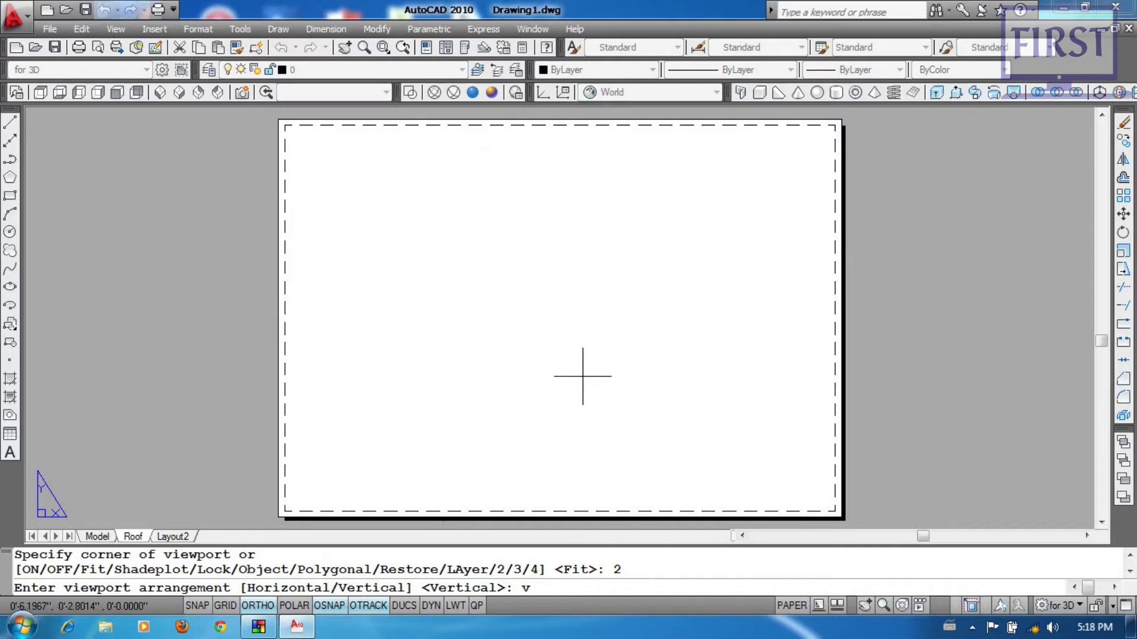
pyautogui.press('Return')
pyautogui.press('Return')
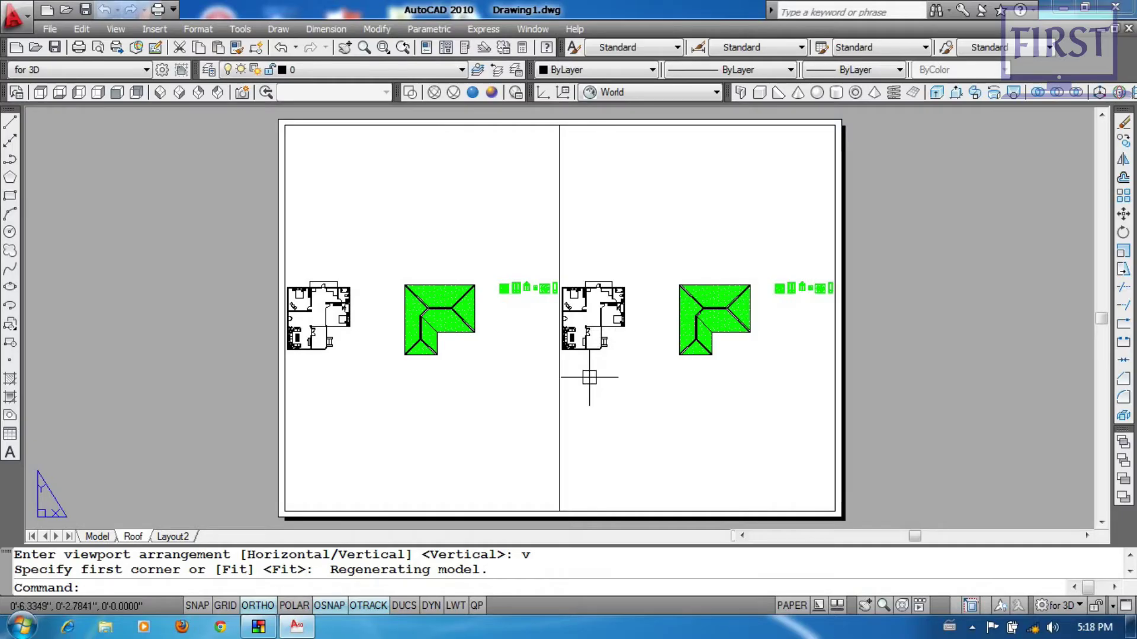
# Step: Pan the left viewport's view toward the door and window blocks
pyautogui.doubleClick(416, 221)
pyautogui.scroll(5, 414, 268)
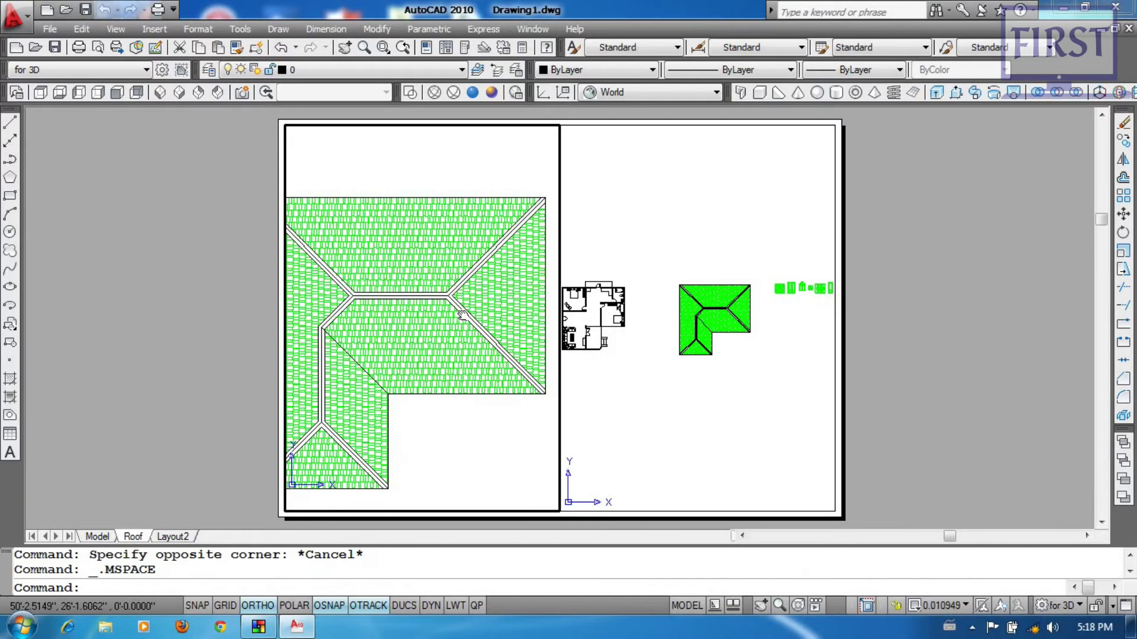
pyautogui.scroll(-2, 462, 316)
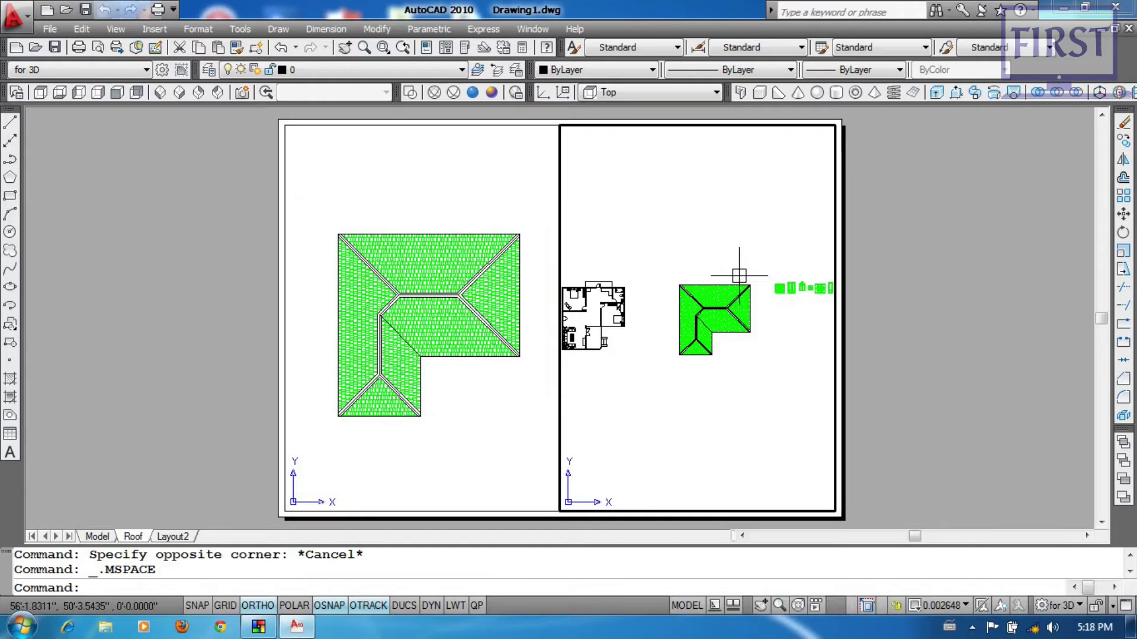
pyautogui.scroll(5, 781, 296)
pyautogui.moveTo(784, 300); pyautogui.dragTo(626, 349, button='middle')
pyautogui.scroll(2, 657, 380)
pyautogui.scroll(-1, 656, 380)
pyautogui.scroll(2, 616, 355)
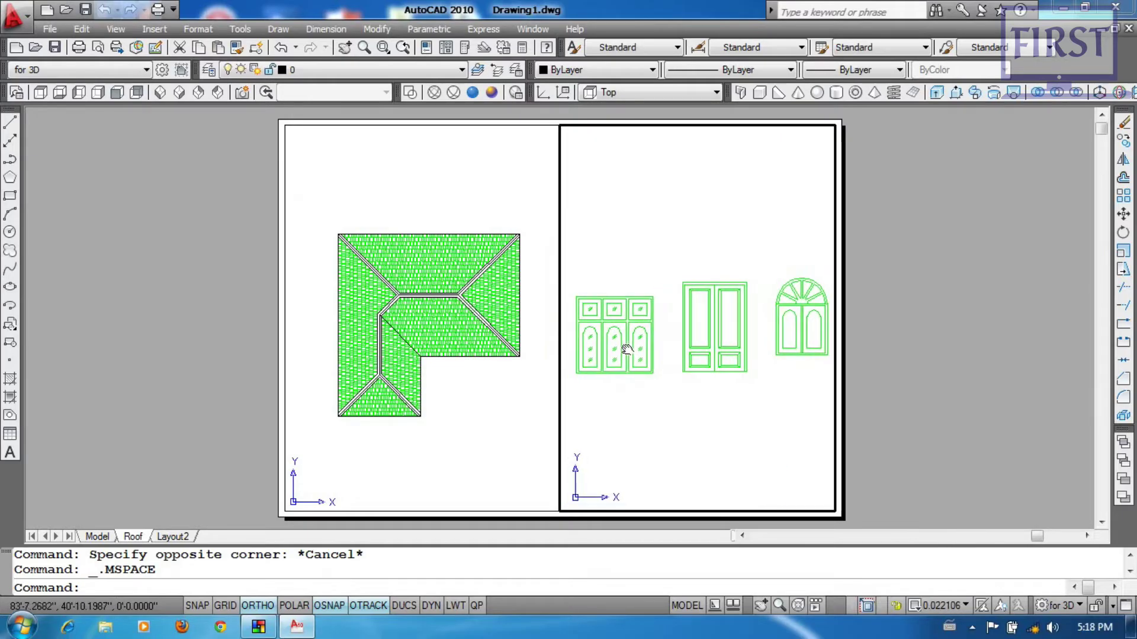
pyautogui.doubleClick(872, 303)
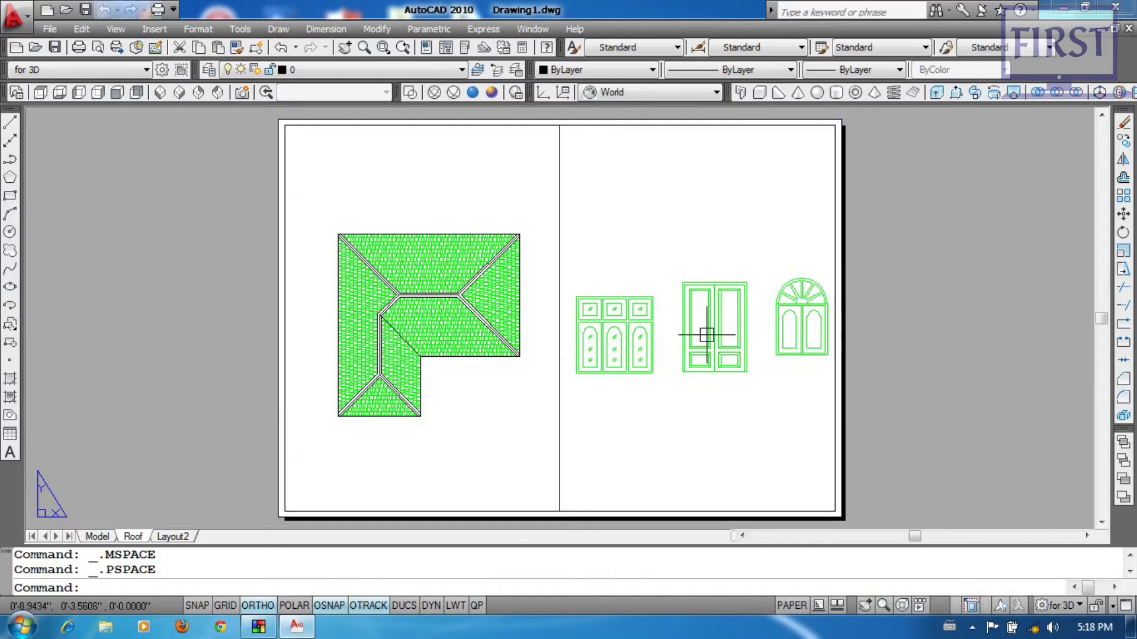
# Step: Window-select both viewports and delete them
pyautogui.click(591, 139)
pyautogui.click(537, 182)
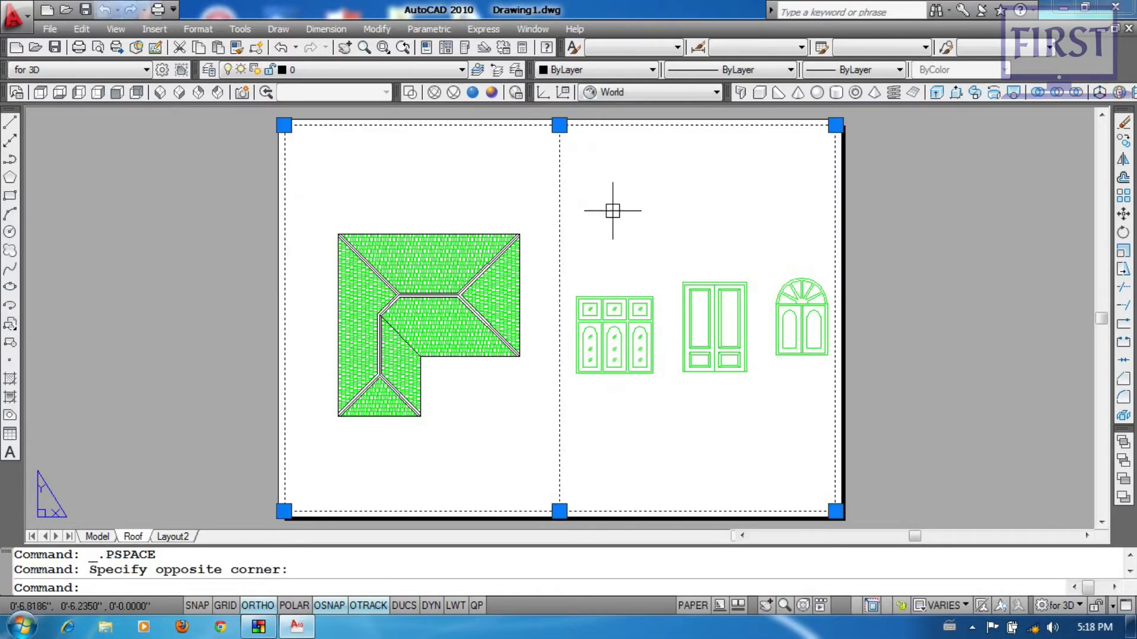
pyautogui.press('Delete')
pyautogui.write('mv')
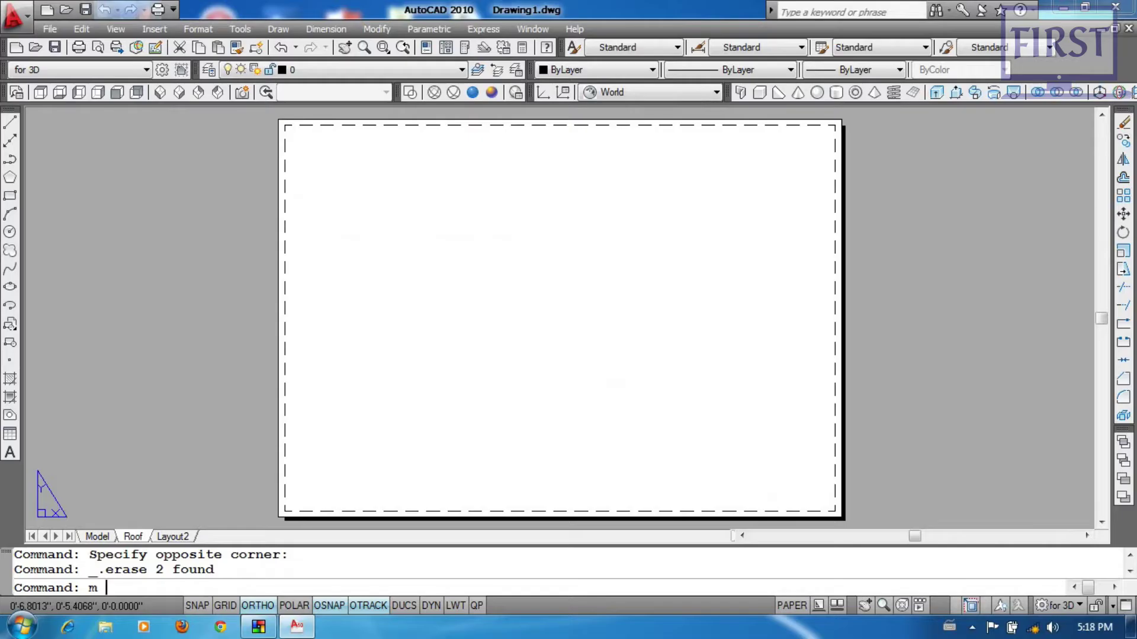
pyautogui.press('Return')
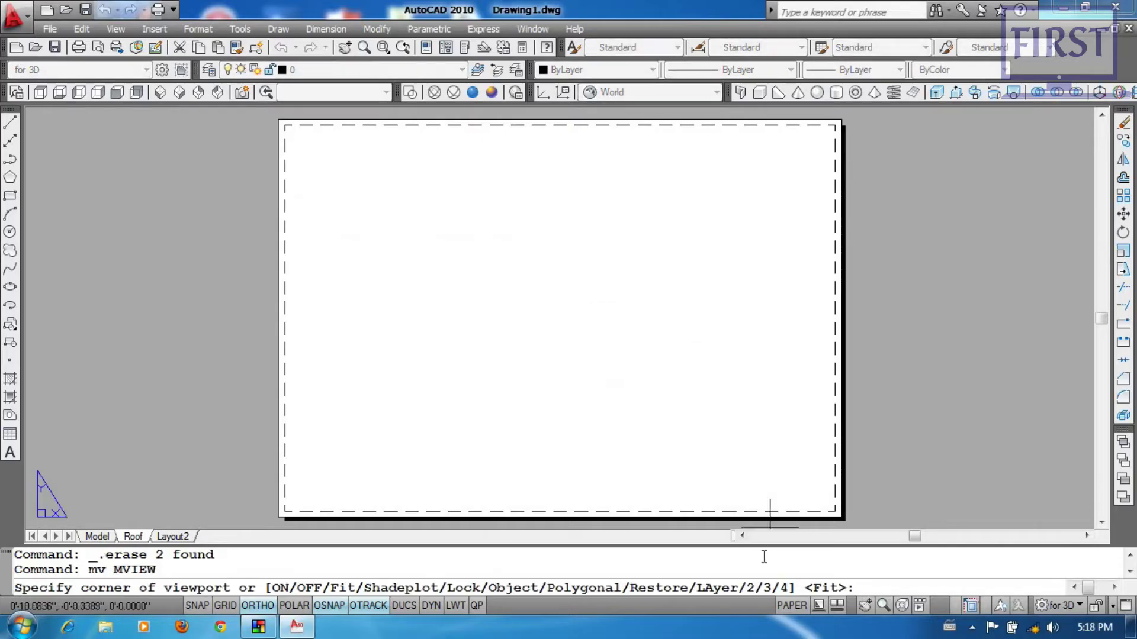
pyautogui.write('3')
pyautogui.press('Return')
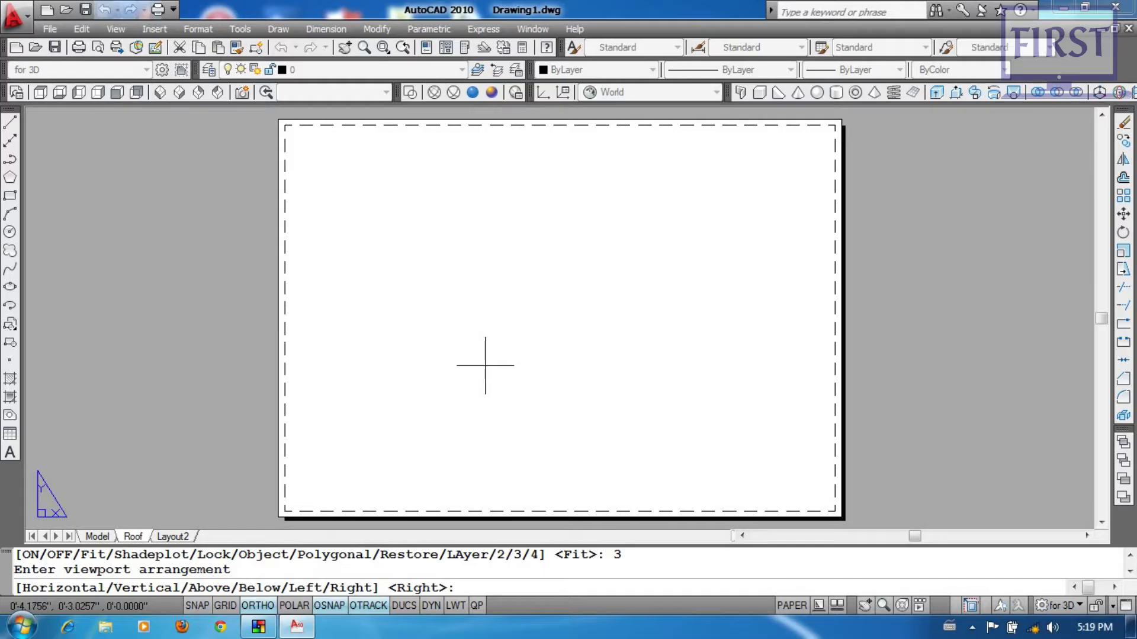
pyautogui.write('a')
pyautogui.press('Return')
pyautogui.press('Return')
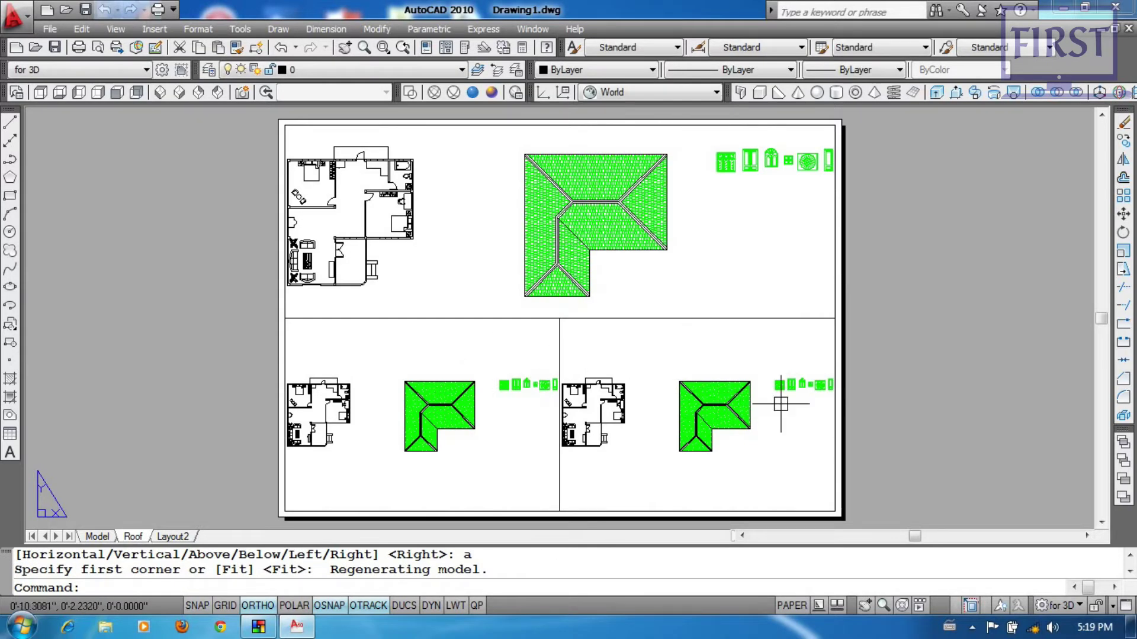
pyautogui.click(592, 299)
pyautogui.click(538, 337)
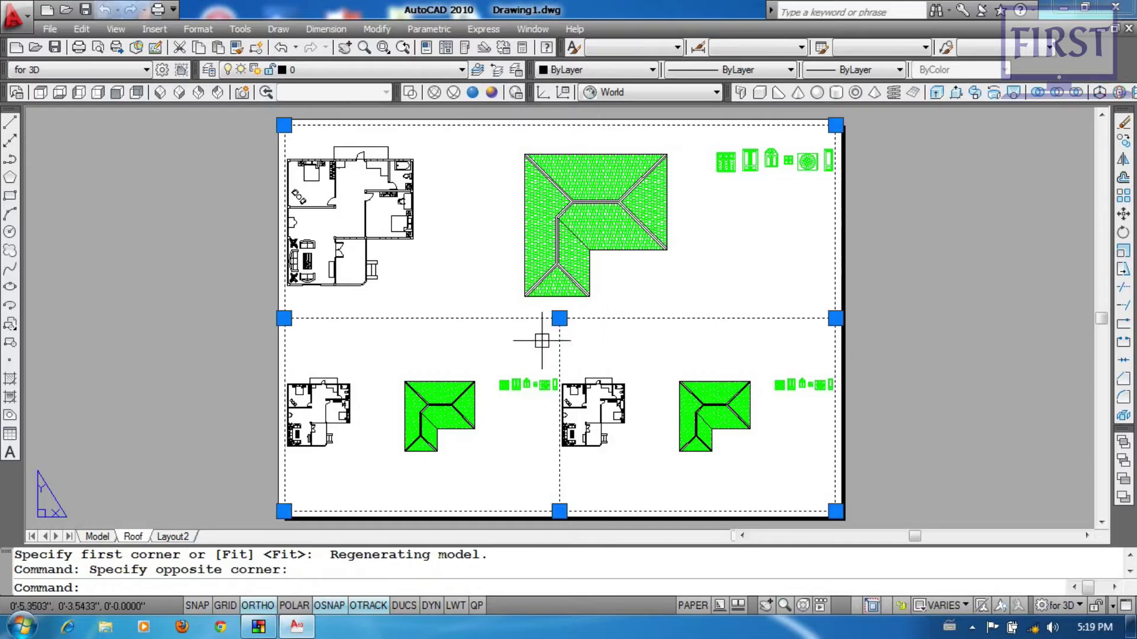
pyautogui.write('e')
pyautogui.press('Return')
pyautogui.write('mv')
pyautogui.press('Return')
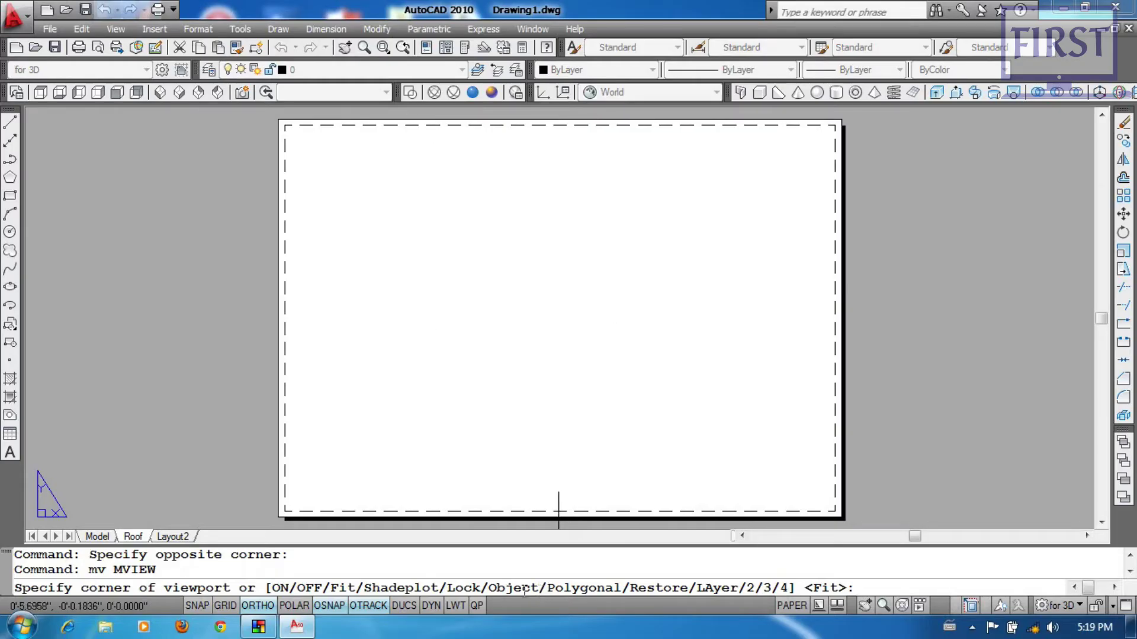
pyautogui.press('Escape')
# Step: Exit the pending viewport command on the empty Roof sheet
pyautogui.doubleClick(546, 256)
pyautogui.doubleClick(489, 316)
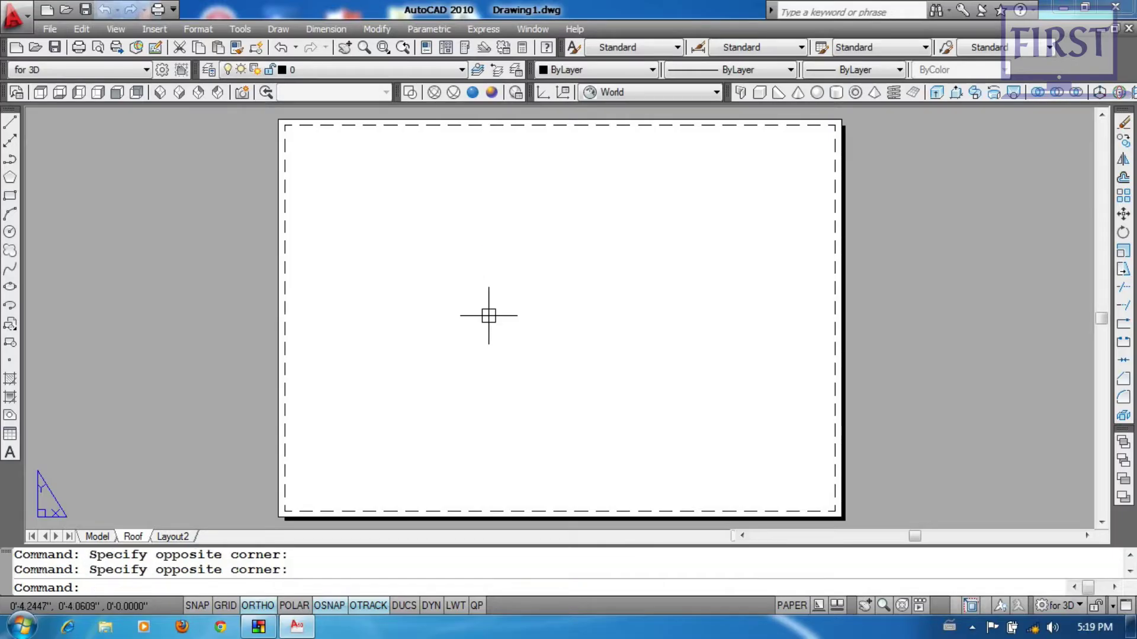
pyautogui.click(594, 249)
pyautogui.click(528, 302)
pyautogui.click(578, 281)
pyautogui.click(553, 297)
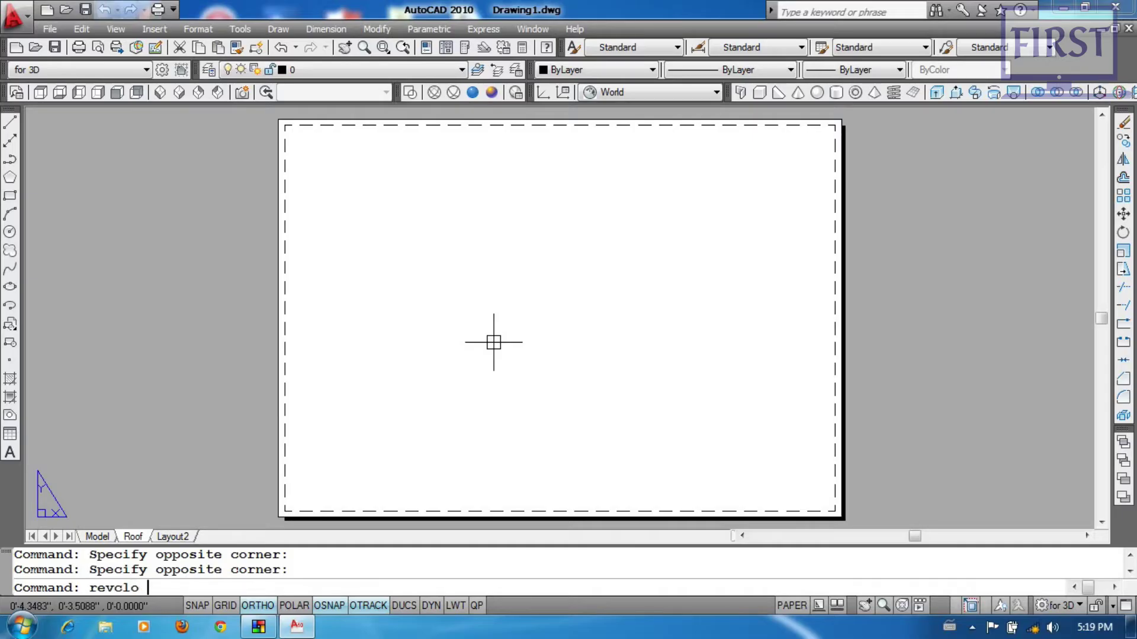
# Step: Start REVCLOUD and set its minimum and maximum arc lengths by picking points
pyautogui.press('Return')
pyautogui.write('a')
pyautogui.press('Return')
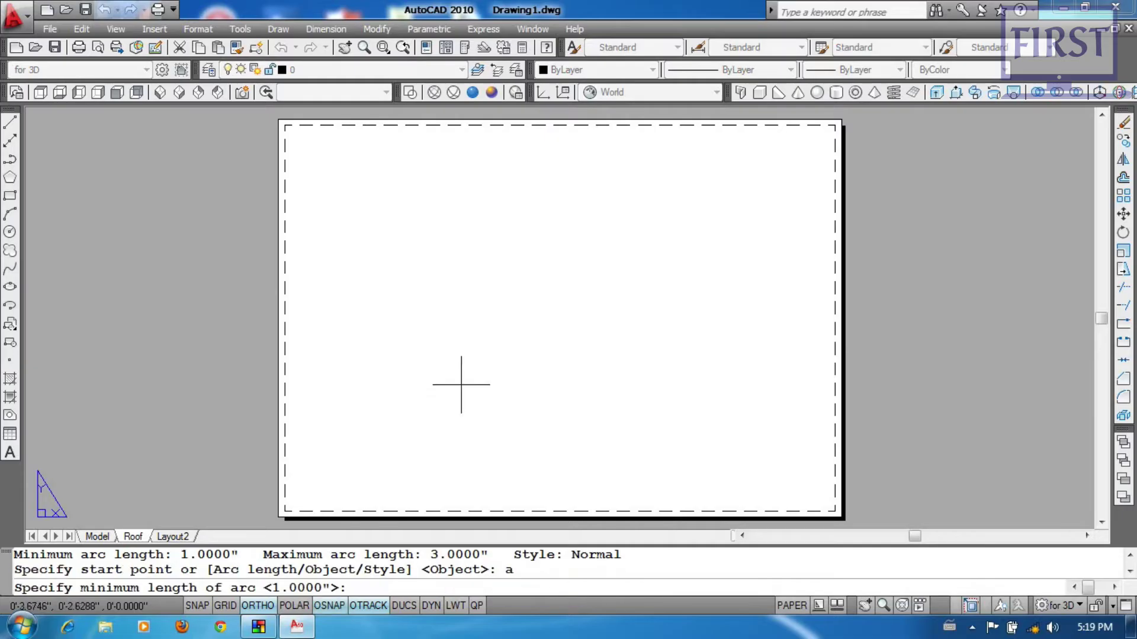
pyautogui.click(399, 364)
pyautogui.click(403, 335)
pyautogui.click(406, 355)
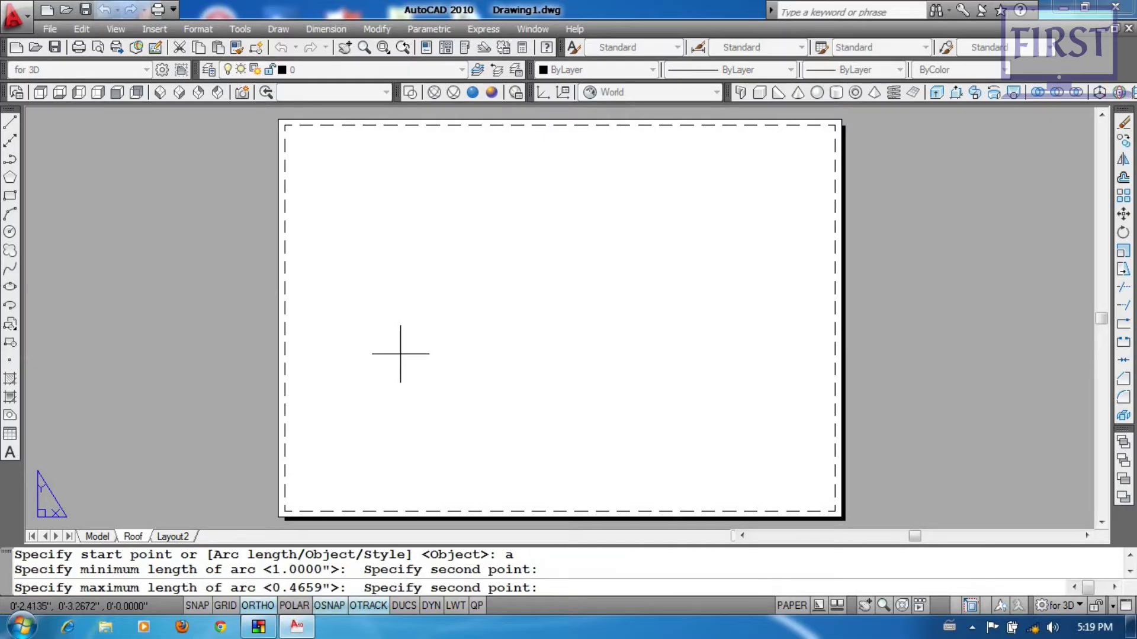
pyautogui.click(393, 299)
# Step: Trace and close the revision cloud in the sheet's upper-left area
pyautogui.click(341, 267)
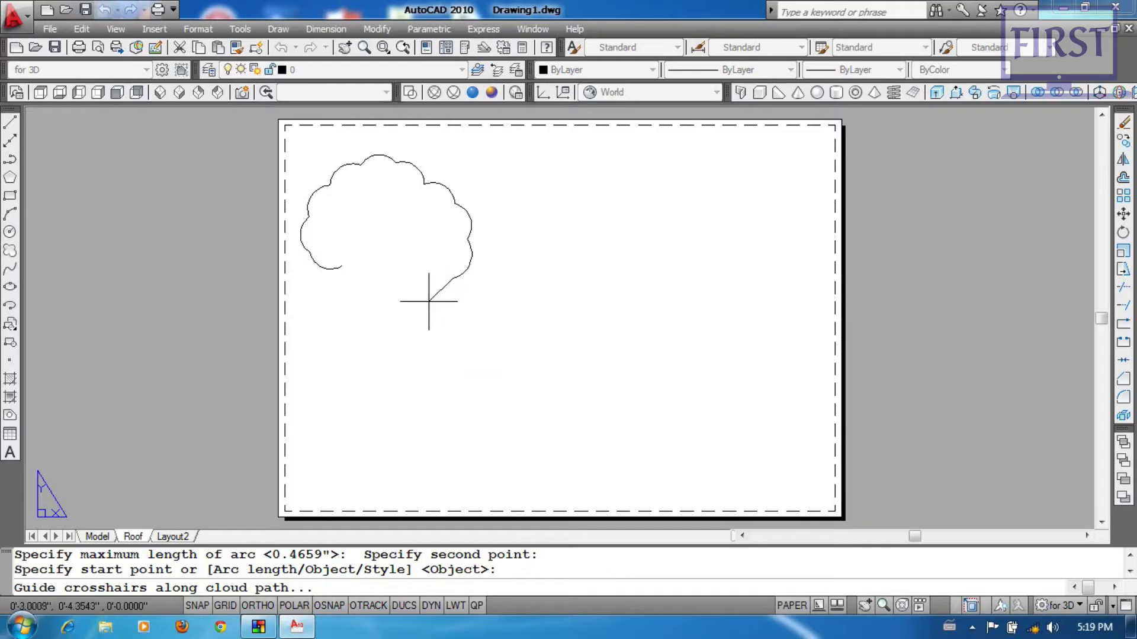
pyautogui.click(460, 256)
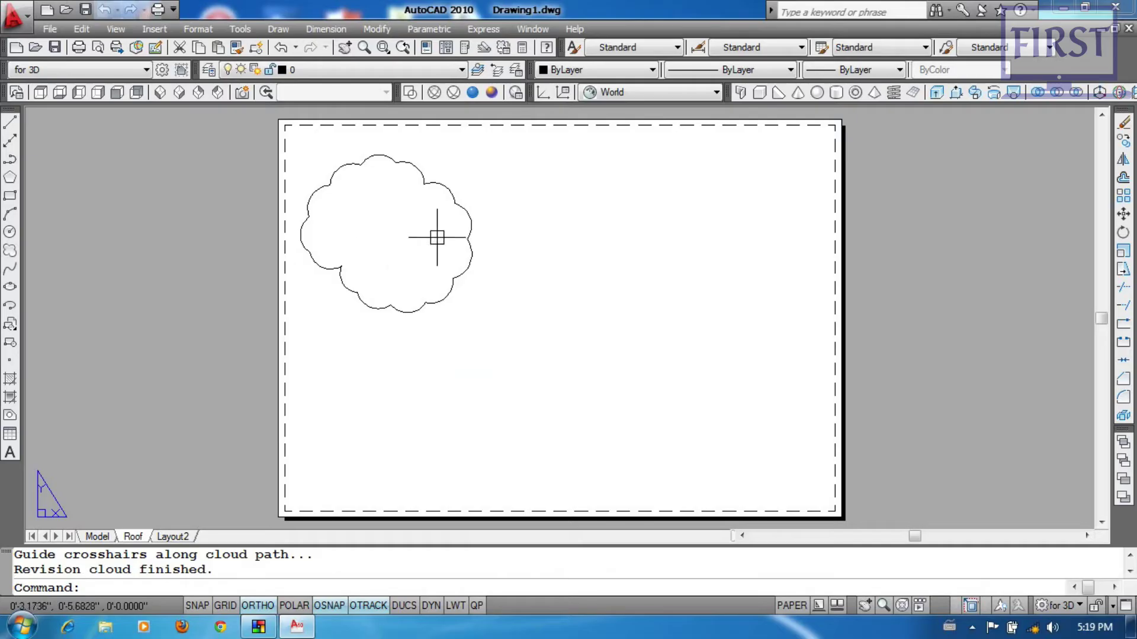
pyautogui.write('v')
pyautogui.press('Return')
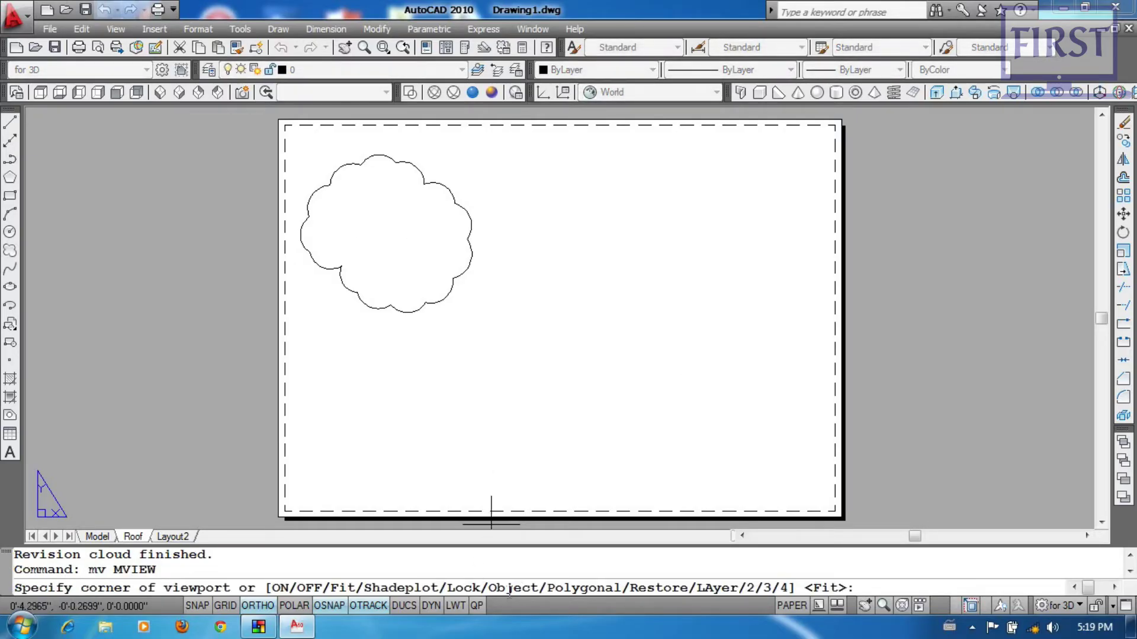
# Step: Turn the revision cloud into a viewport and pan the floor plan inside it
pyautogui.write('o')
pyautogui.press('Return')
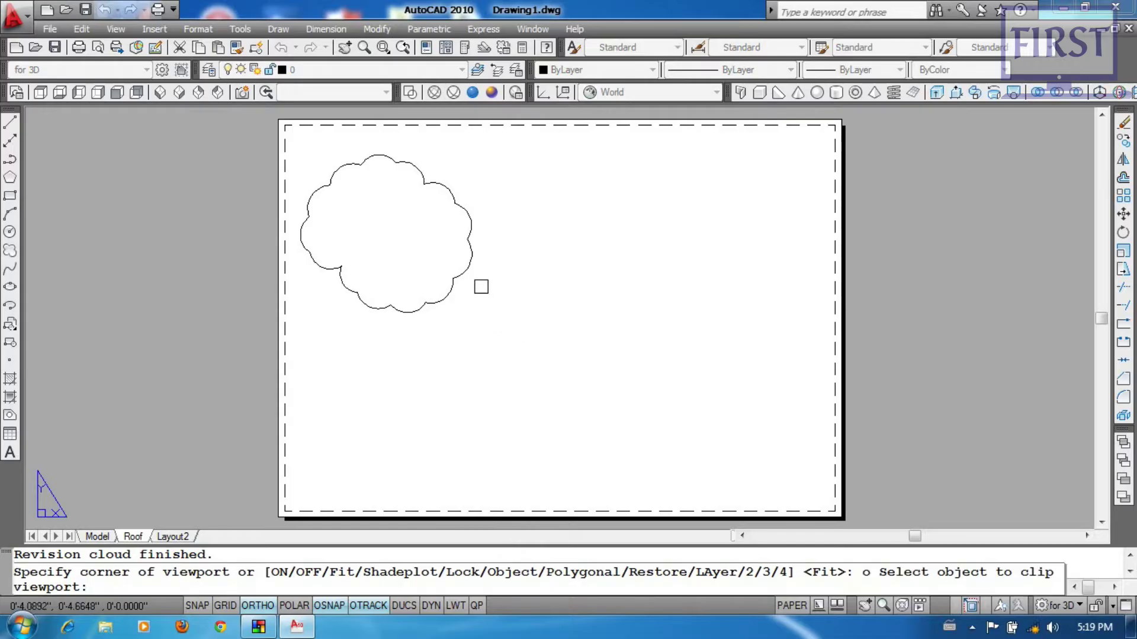
pyautogui.click(470, 261)
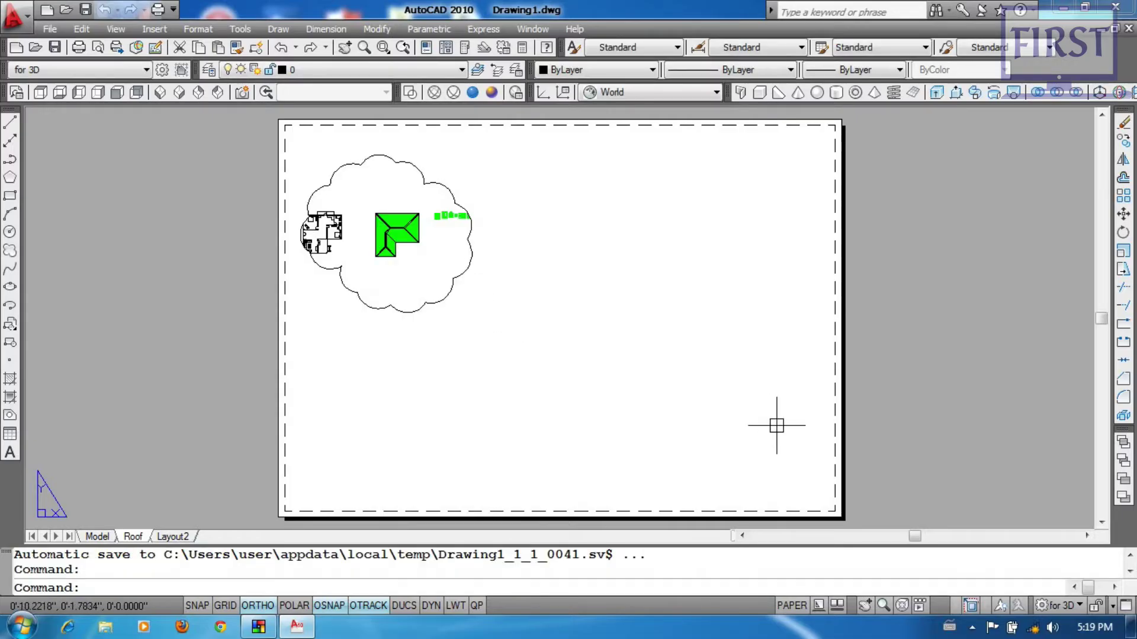
pyautogui.doubleClick(431, 269)
pyautogui.moveTo(430, 264); pyautogui.dragTo(414, 235, button='middle')
pyautogui.scroll(2, 381, 270)
pyautogui.scroll(5, 381, 270)
pyautogui.moveTo(391, 264); pyautogui.dragTo(432, 261, button='middle')
pyautogui.scroll(-1, 431, 261)
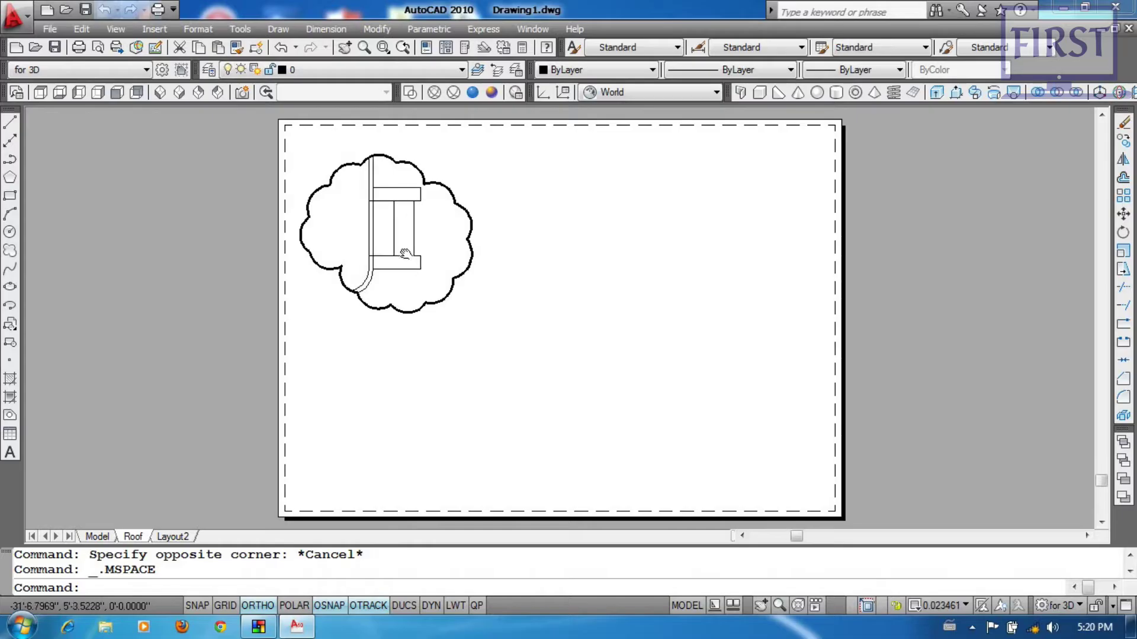
pyautogui.doubleClick(603, 320)
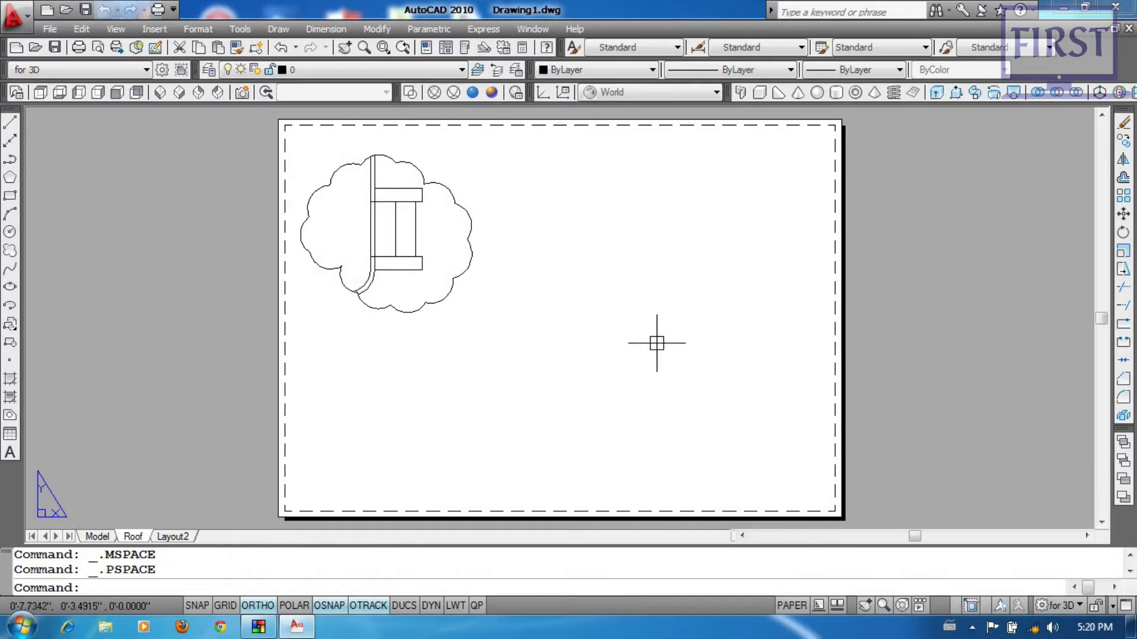
pyautogui.scroll(-2, 604, 355)
pyautogui.scroll(1, 635, 349)
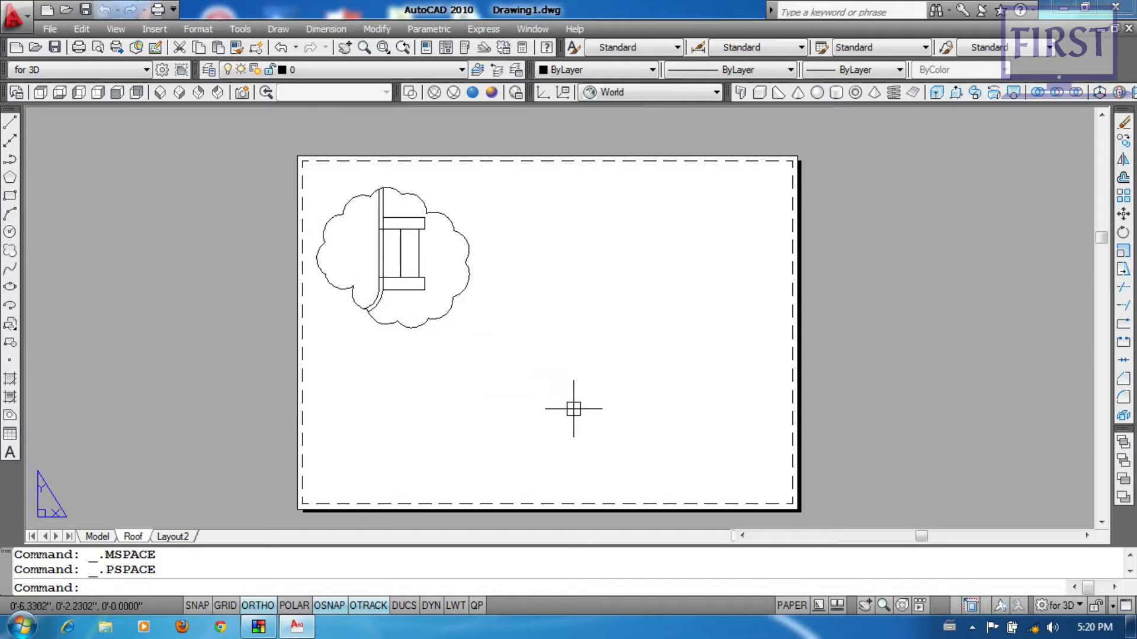
# Step: Start another MVIEW Object viewport, then cancel it
pyautogui.write('mv')
pyautogui.press('Return')
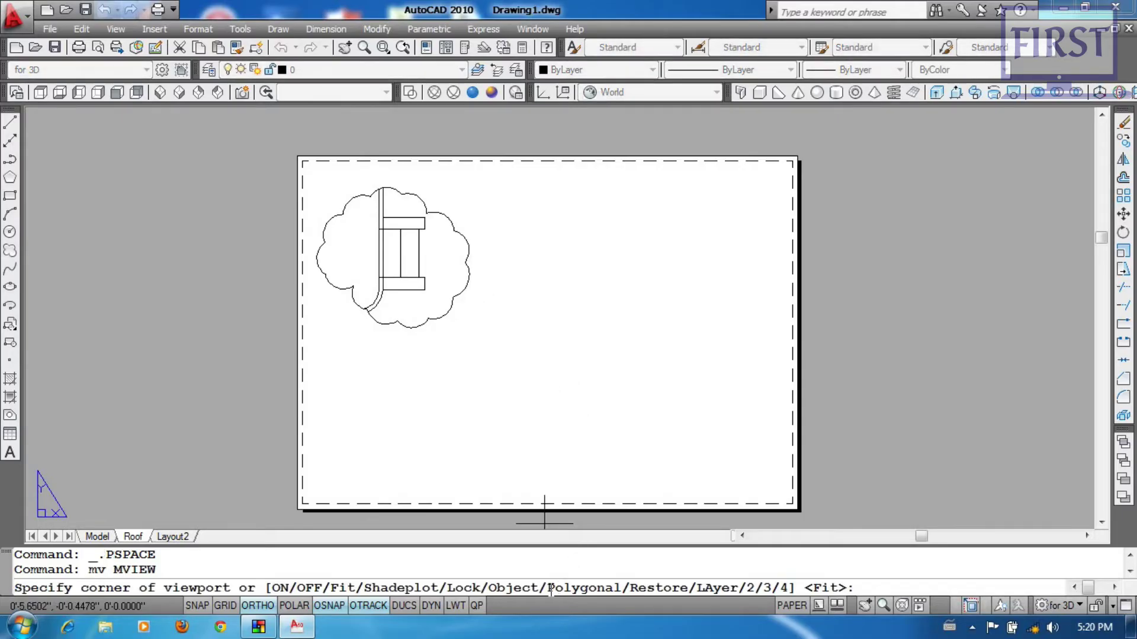
pyautogui.write('o')
pyautogui.press('Return')
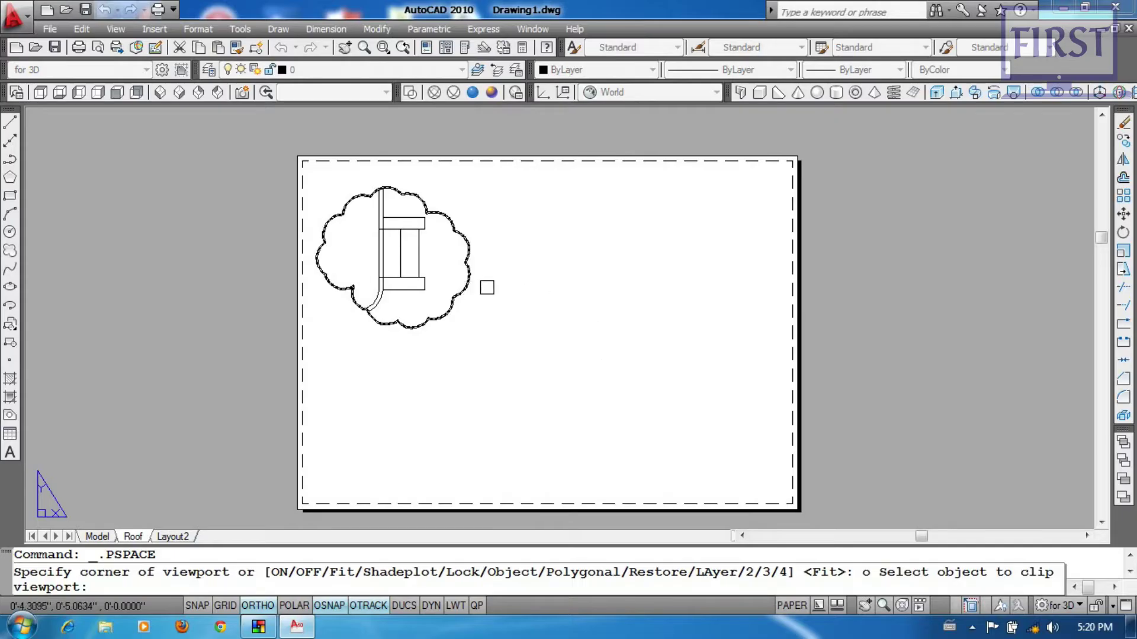
pyautogui.press('Escape')
# Step: Window-select the cloud viewport and ERASE it
pyautogui.scroll(-1, 468, 348)
pyautogui.click(468, 347)
pyautogui.click(385, 255)
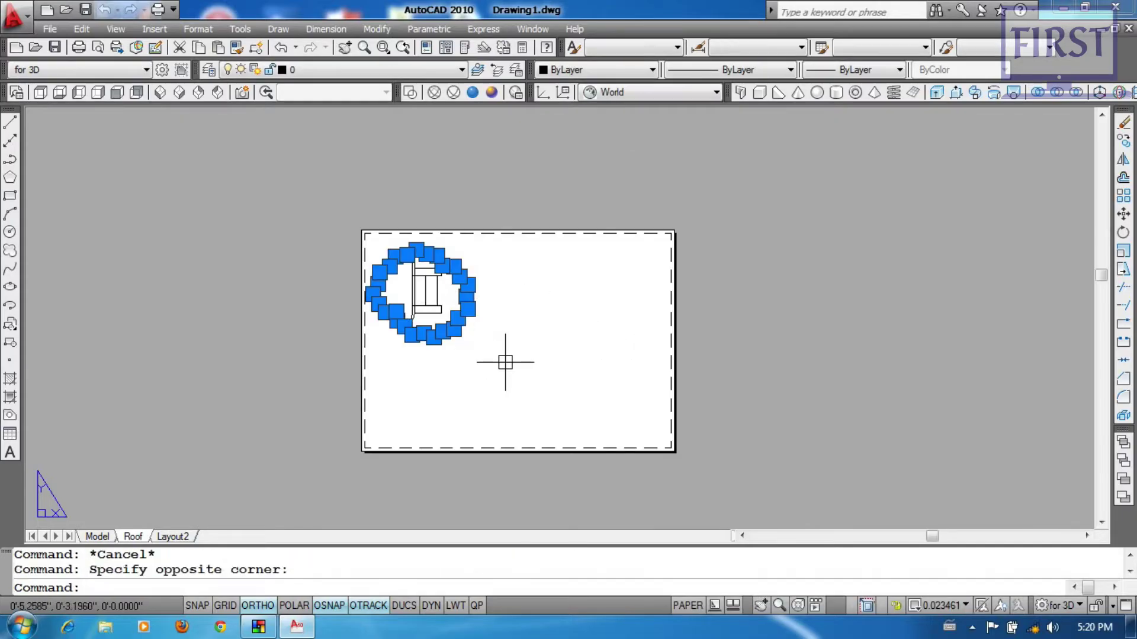
pyautogui.write('e')
pyautogui.press('Return')
pyautogui.click(550, 315)
pyautogui.click(505, 349)
pyautogui.scroll(1, 504, 349)
pyautogui.moveTo(504, 356); pyautogui.dragTo(492, 342, button='middle')
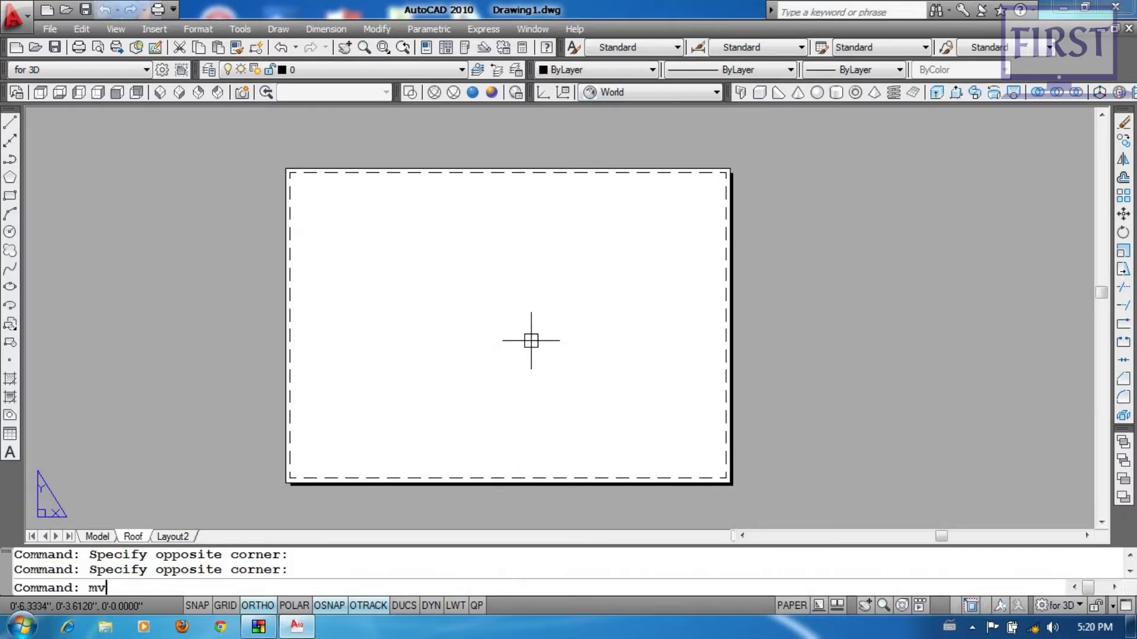
# Step: Create a single viewport fitted to the Roof layout sheet and adjust the sheet view
pyautogui.press('Return')
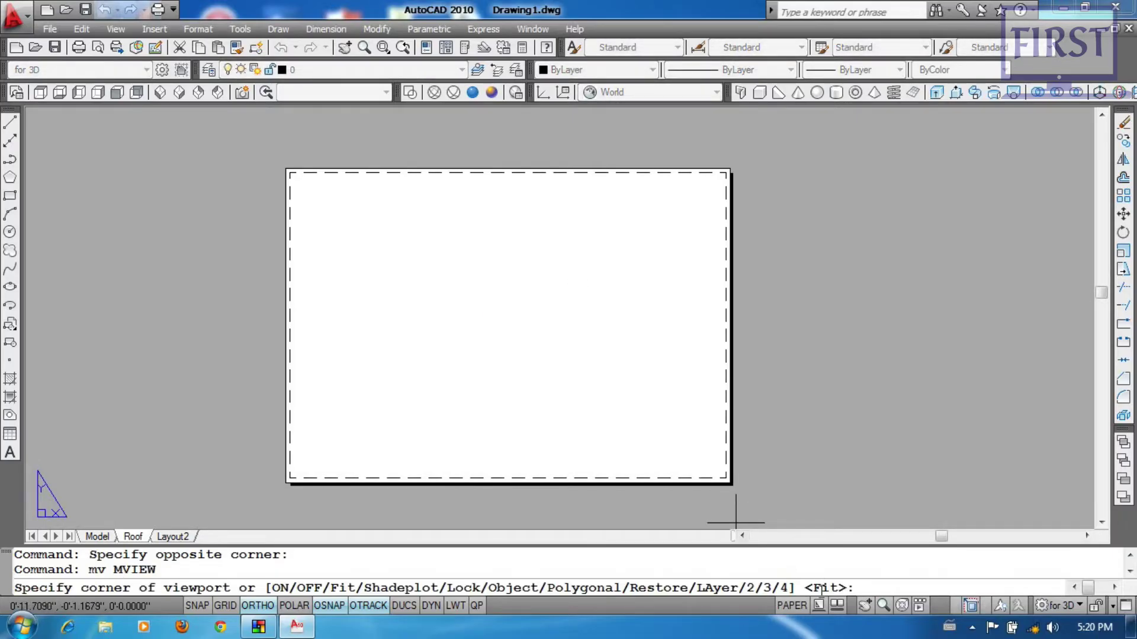
pyautogui.press('Return')
pyautogui.doubleClick(672, 368)
pyautogui.doubleClick(767, 373)
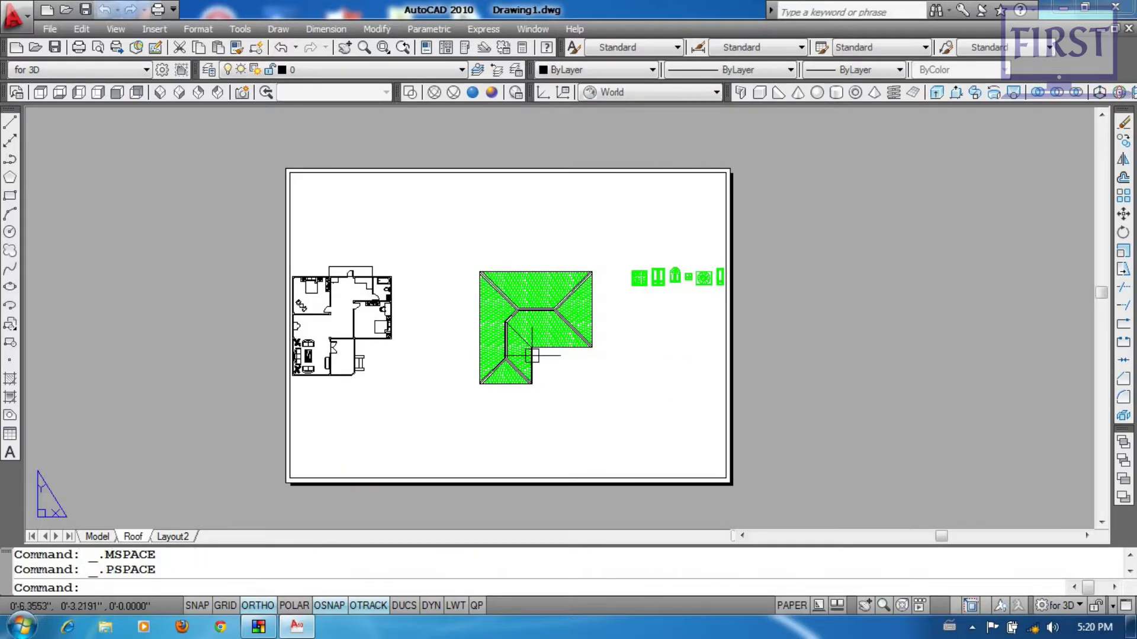
pyautogui.scroll(-3, 495, 344)
pyautogui.scroll(-1, 504, 339)
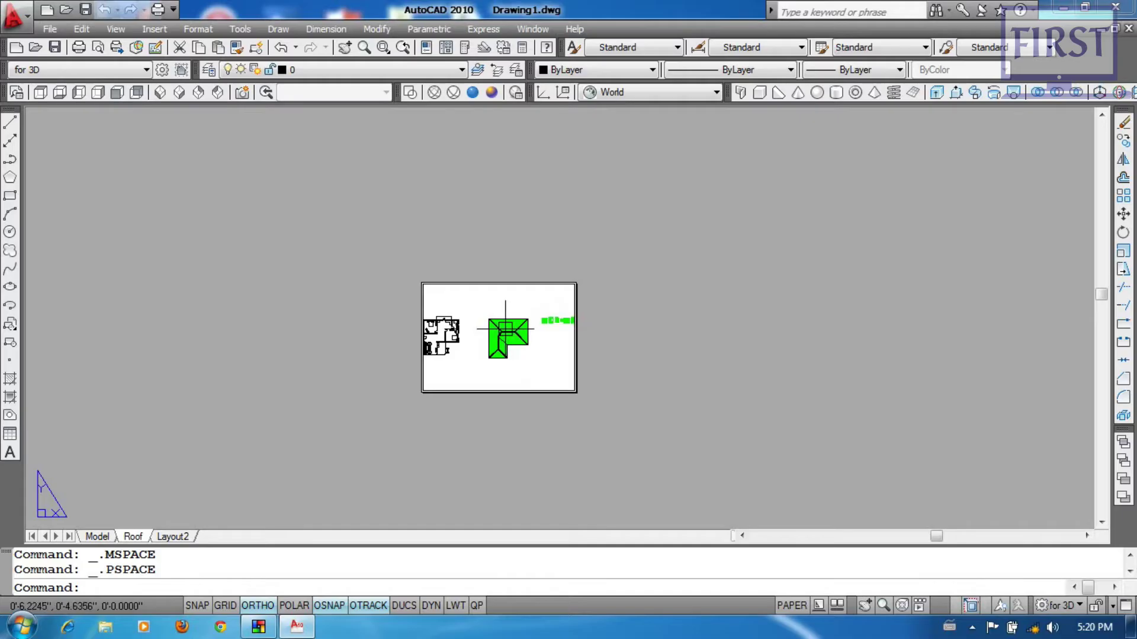
pyautogui.scroll(4, 505, 328)
pyautogui.moveTo(505, 329); pyautogui.dragTo(542, 339, button='middle')
pyautogui.scroll(-5, 542, 340)
pyautogui.scroll(5, 542, 339)
pyautogui.scroll(-3, 542, 339)
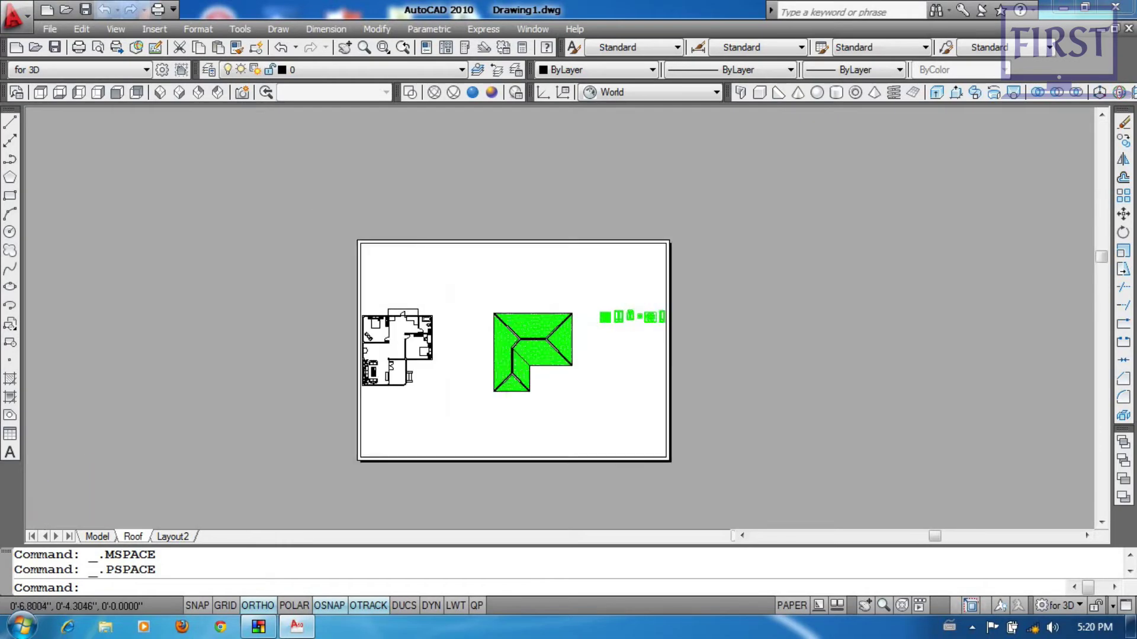
pyautogui.scroll(2, 545, 359)
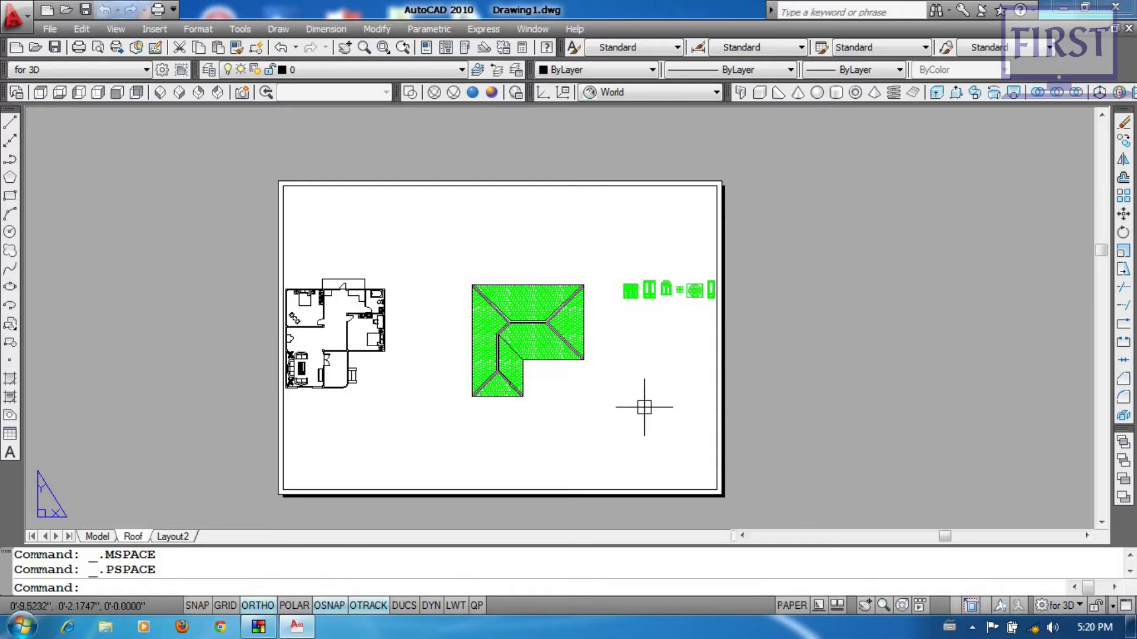
pyautogui.moveTo(647, 401); pyautogui.dragTo(624, 386, button='middle')
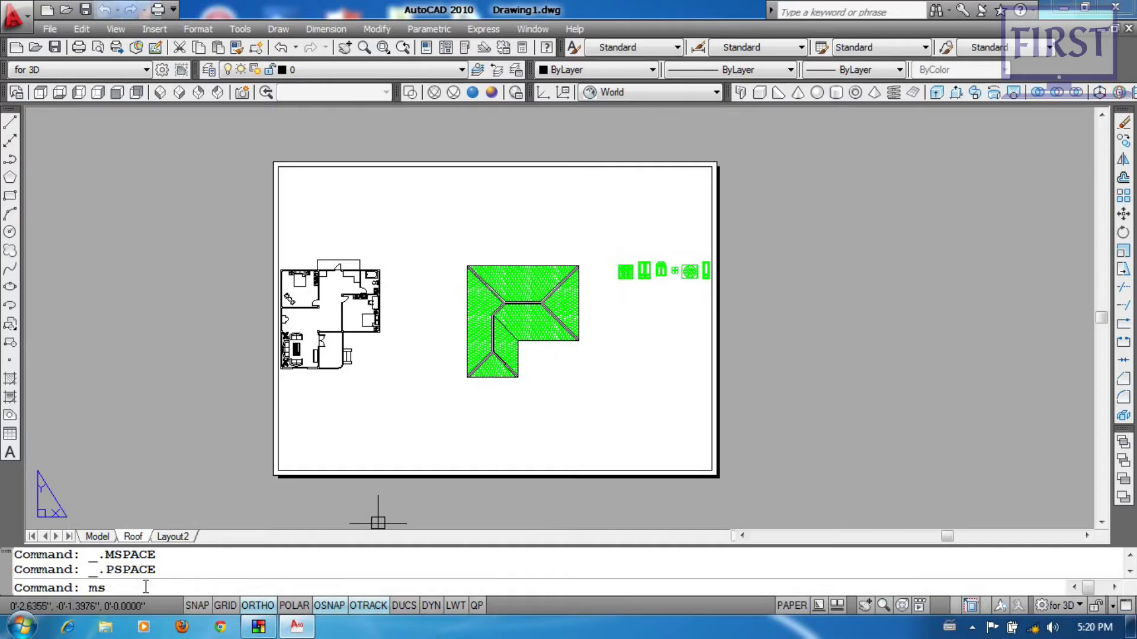
# Step: Check the roof plan in the viewport's model space, then return to paper space and zoom All
pyautogui.press('Return')
pyautogui.scroll(-3, 451, 350)
pyautogui.scroll(4, 451, 355)
pyautogui.scroll(-6, 452, 355)
pyautogui.scroll(3, 451, 359)
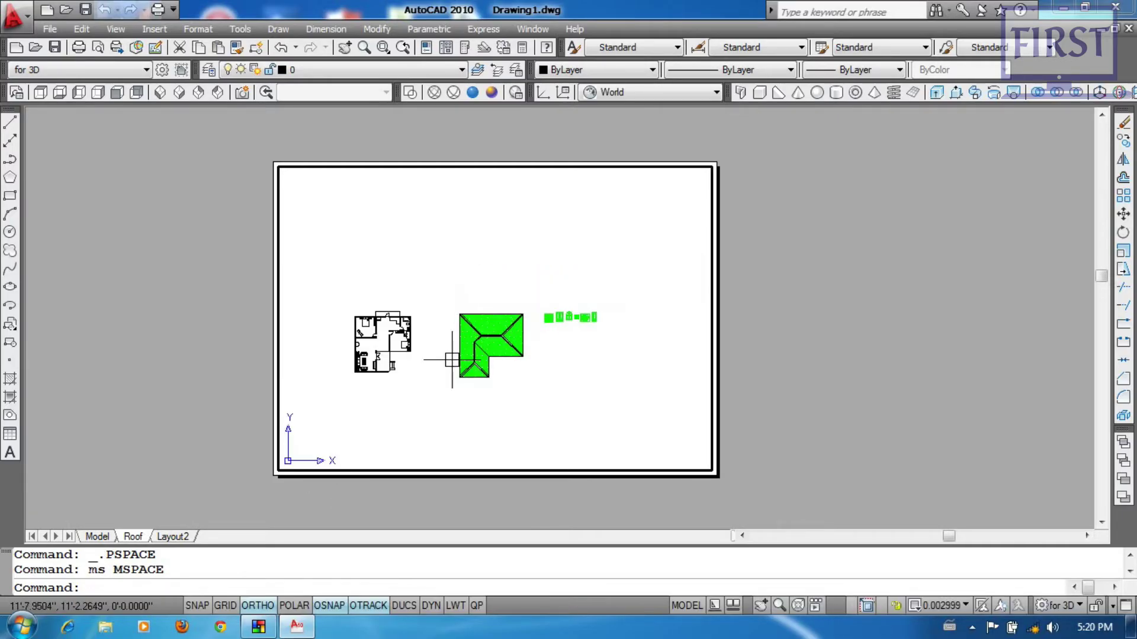
pyautogui.write('p')
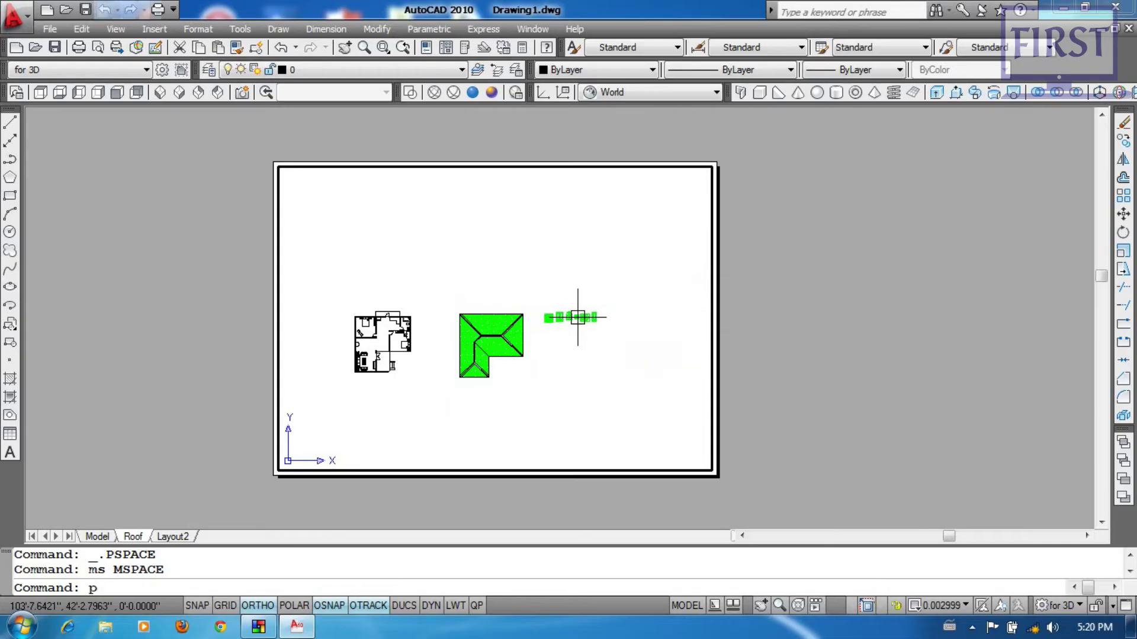
pyautogui.press('Return')
pyautogui.scroll(-3, 540, 325)
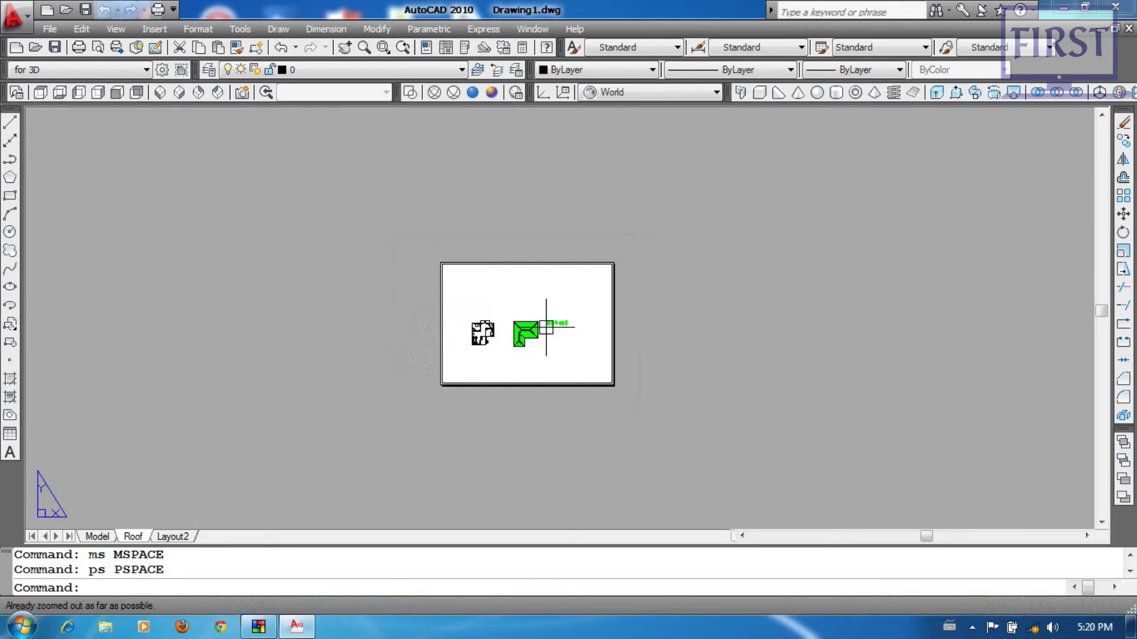
pyautogui.scroll(3, 539, 341)
pyautogui.write('z')
pyautogui.press('Return')
pyautogui.write('a')
pyautogui.press('Return')
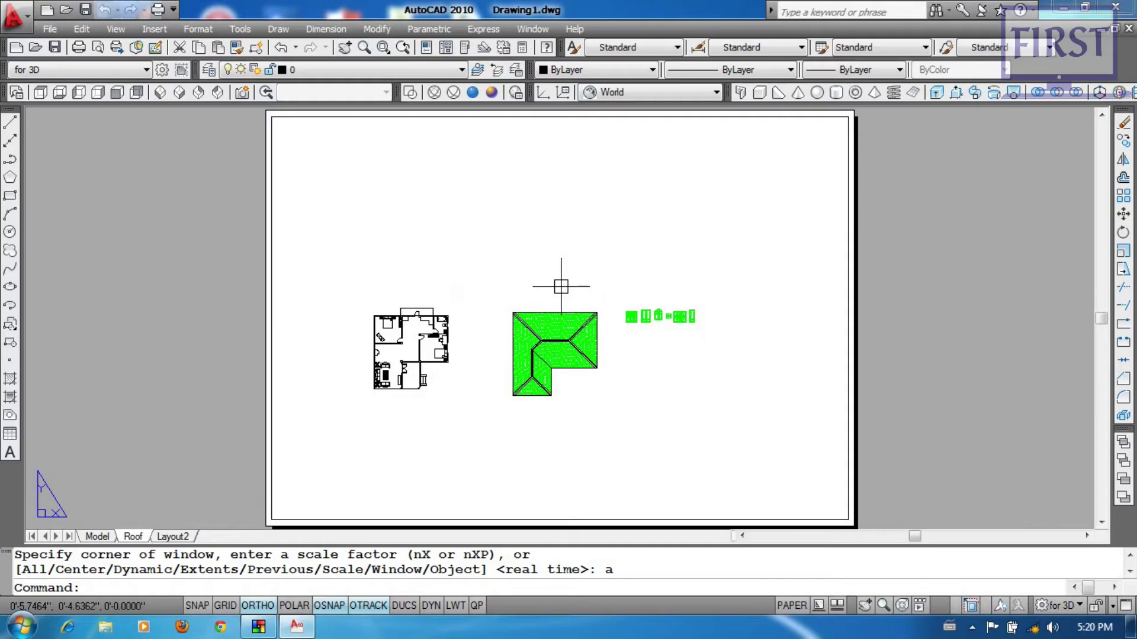
# Step: Zoom the roof plan inside the viewport, cancelling a stray selection window
pyautogui.doubleClick(529, 248)
pyautogui.scroll(-2, 538, 261)
pyautogui.scroll(3, 538, 261)
pyautogui.doubleClick(977, 279)
pyautogui.scroll(-2, 561, 303)
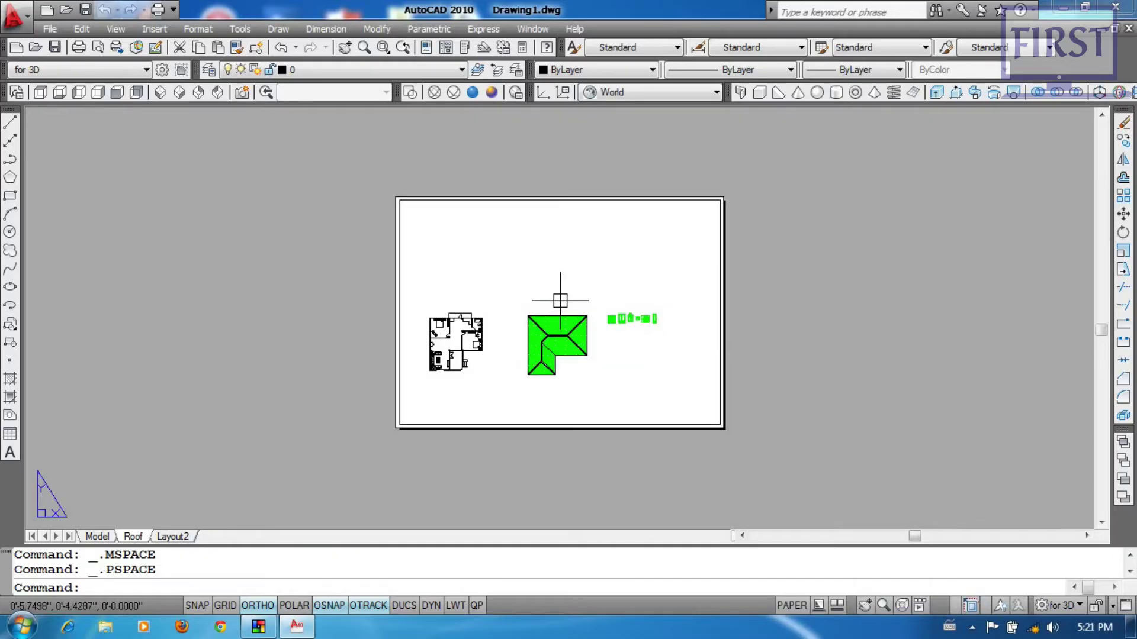
pyautogui.click(580, 271)
pyautogui.press('Escape')
pyautogui.doubleClick(561, 355)
pyautogui.scroll(3, 561, 355)
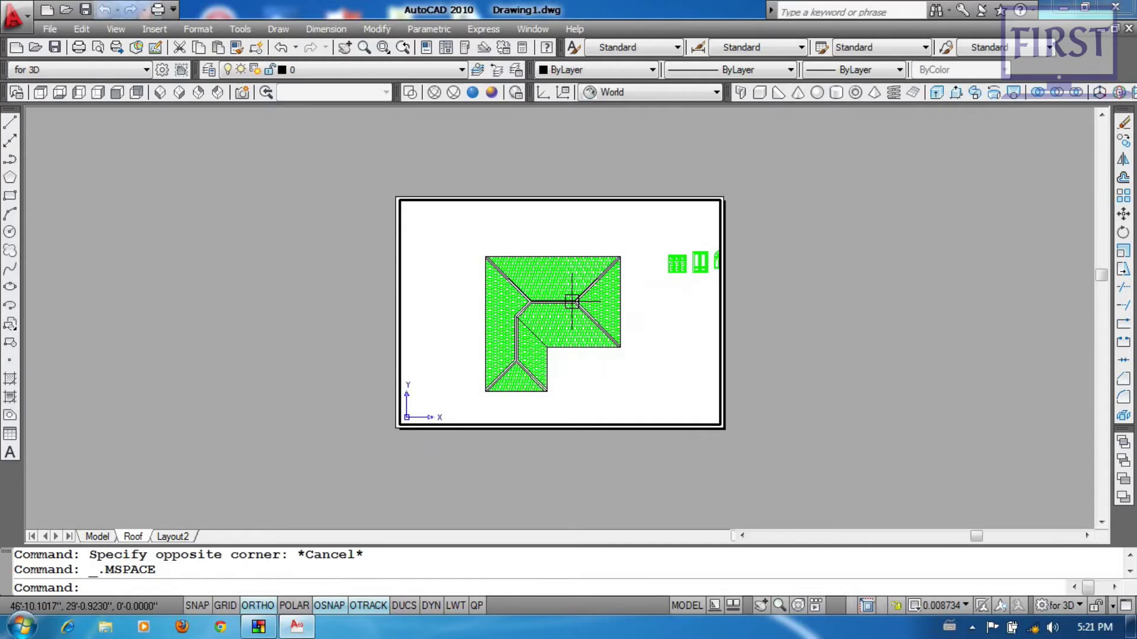
pyautogui.doubleClick(800, 312)
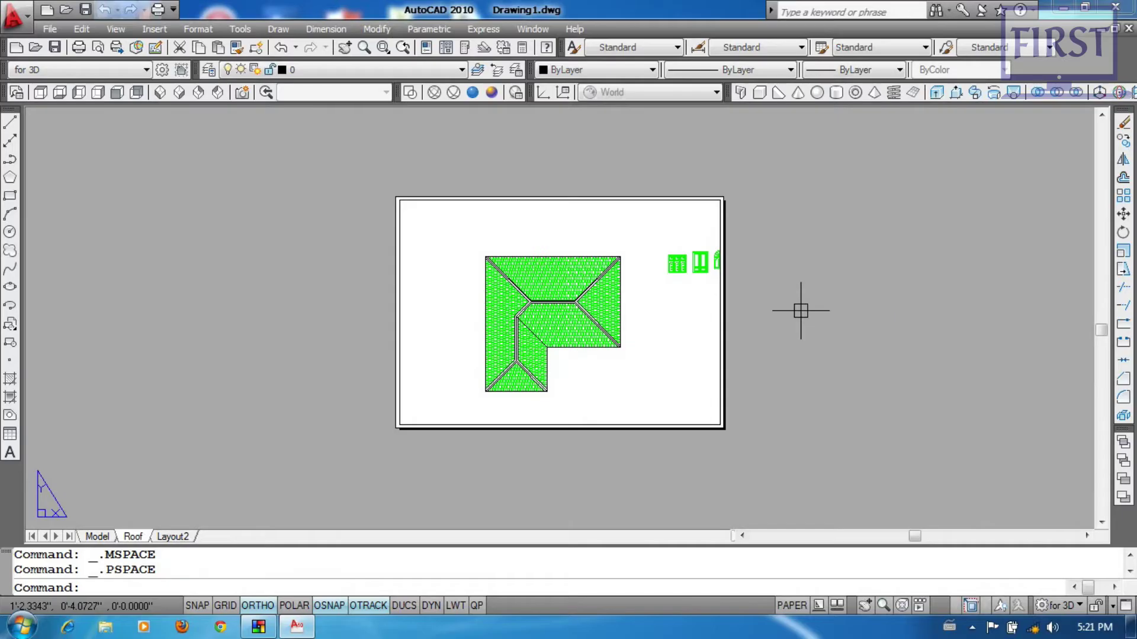
pyautogui.scroll(-2, 608, 317)
pyautogui.scroll(1, 608, 319)
# Step: Zoom All on the layout, rescale the roof view in the viewport, and switch back with PS
pyautogui.write('z')
pyautogui.press('Return')
pyautogui.write('a')
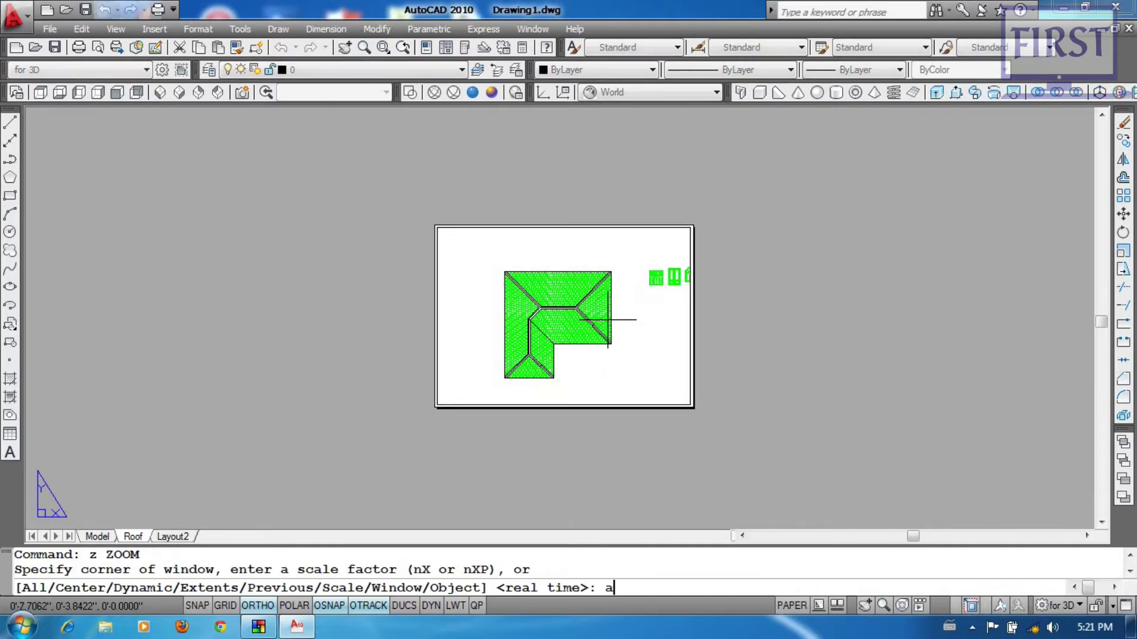
pyautogui.press('Return')
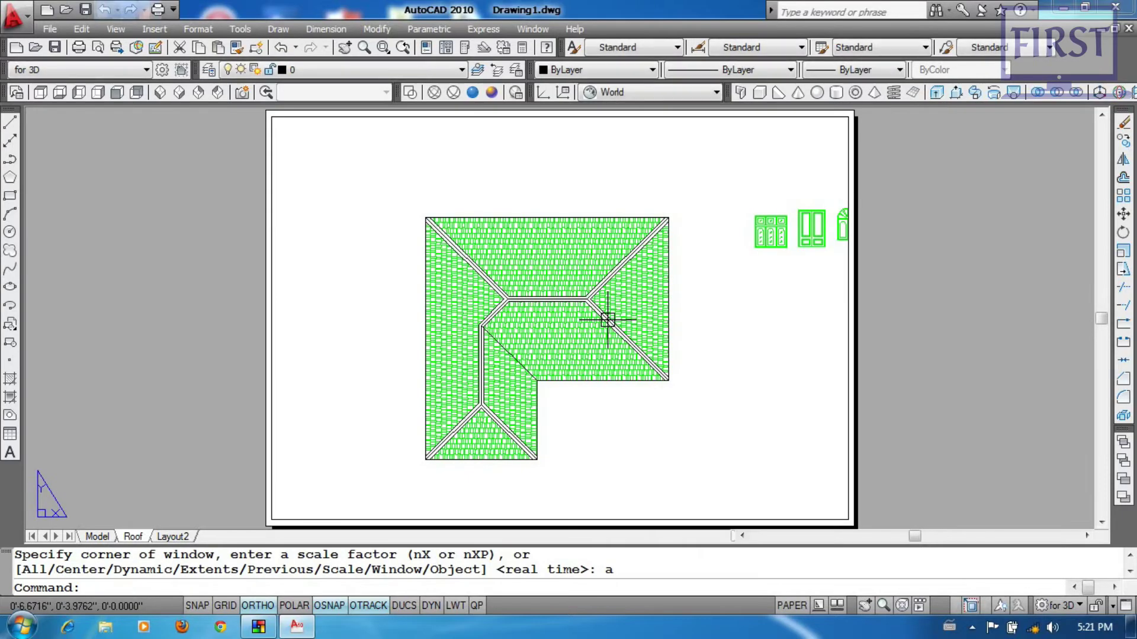
pyautogui.scroll(3, 721, 335)
pyautogui.doubleClick(721, 332)
pyautogui.scroll(-5, 516, 325)
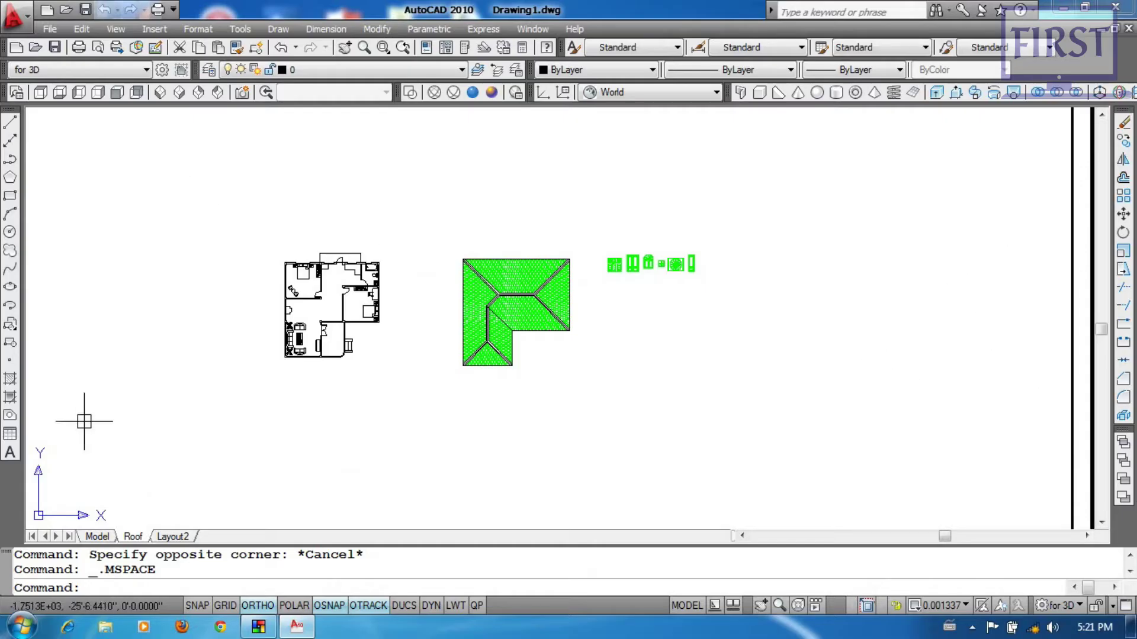
pyautogui.write('ps')
pyautogui.press('Return')
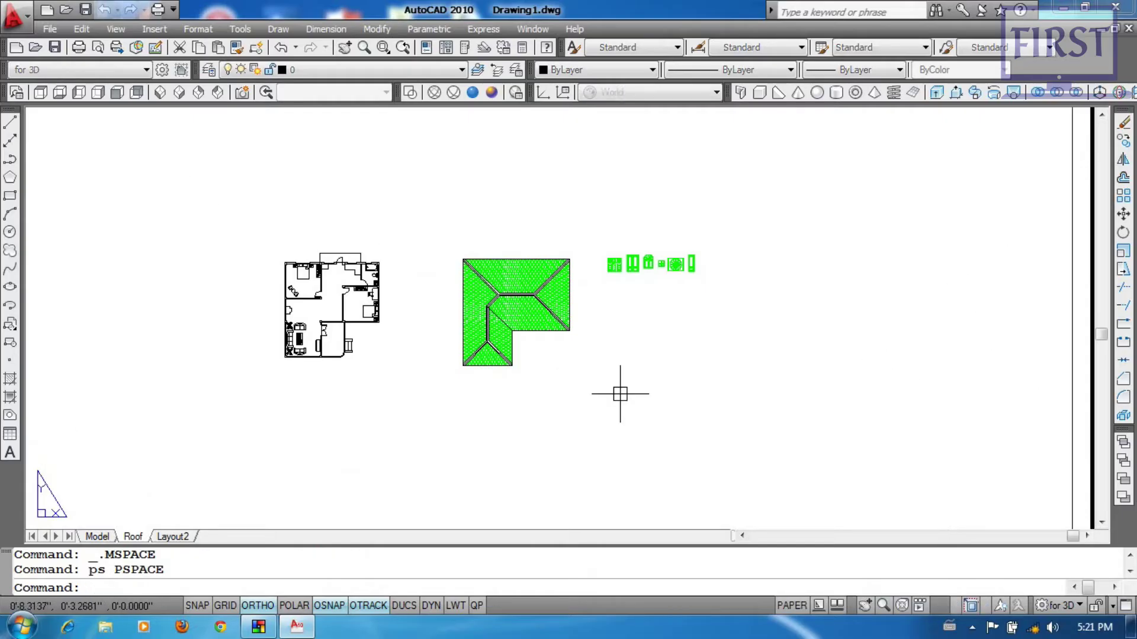
# Step: Zoom All inside the viewport, then enlarge and centre the roof plan to fill it
pyautogui.doubleClick(467, 419)
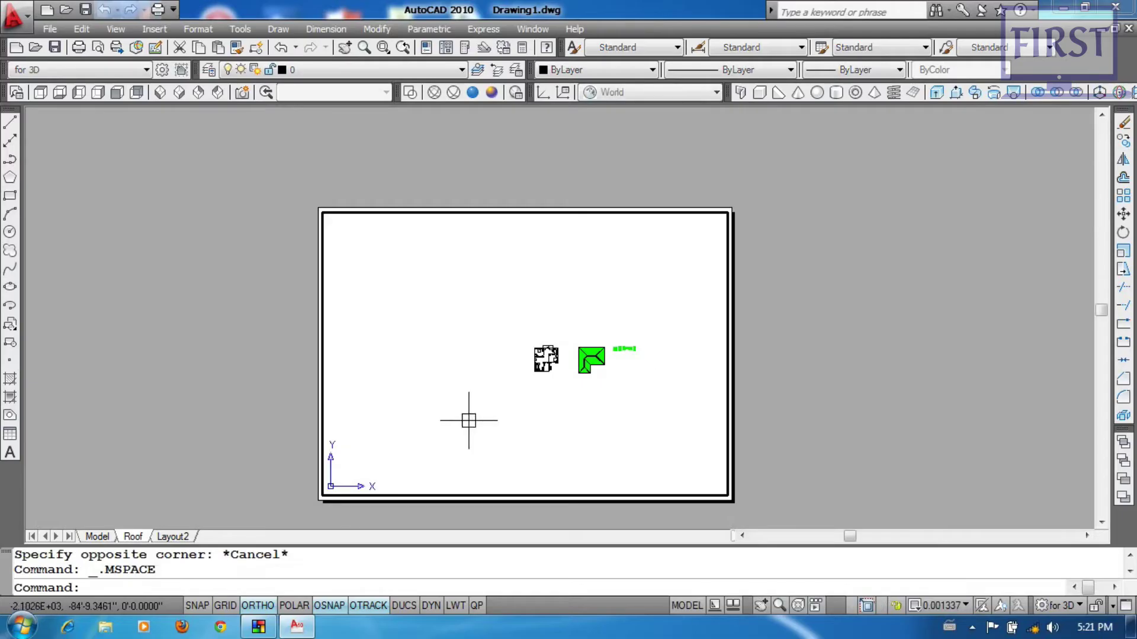
pyautogui.write('z')
pyautogui.press('Return')
pyautogui.write('a')
pyautogui.press('Return')
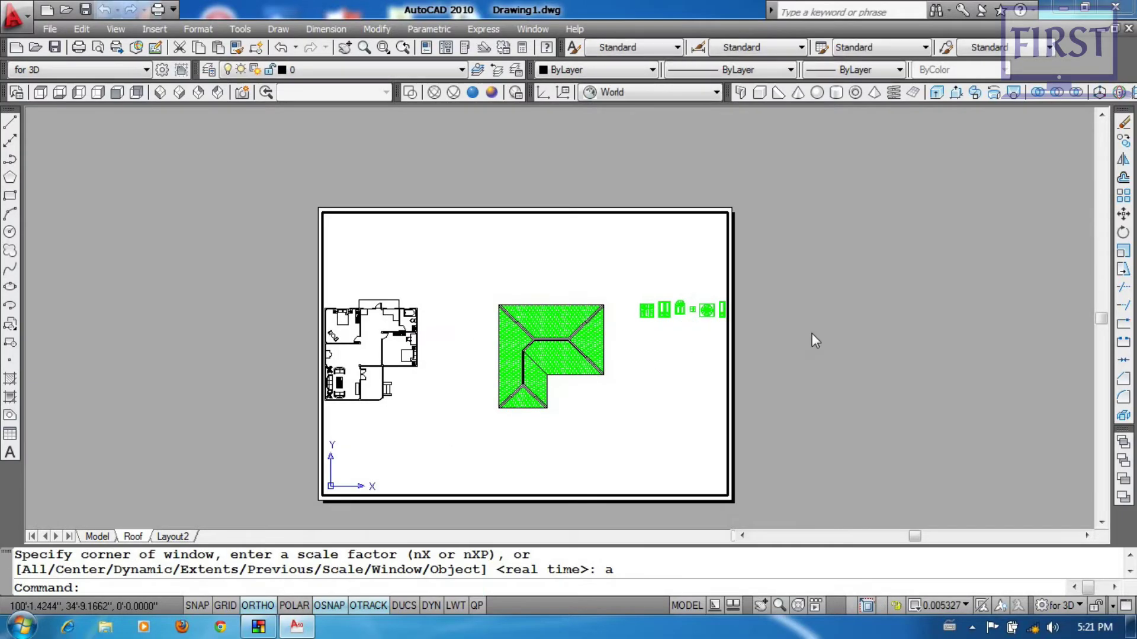
pyautogui.doubleClick(811, 337)
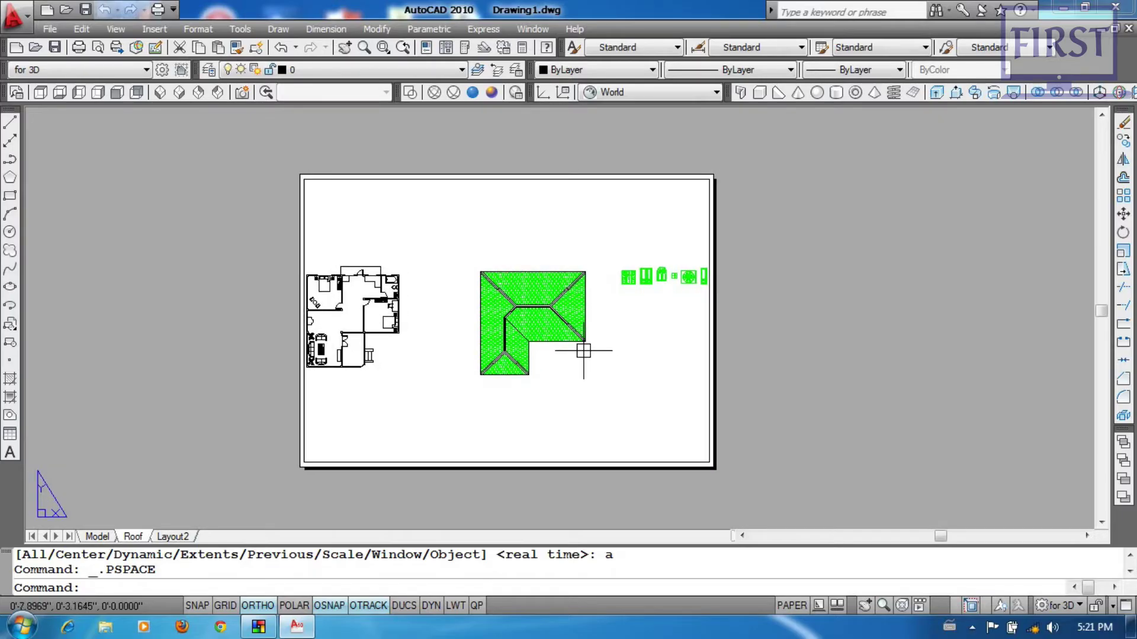
pyautogui.click(609, 381)
pyautogui.doubleClick(520, 318)
pyautogui.scroll(5, 509, 319)
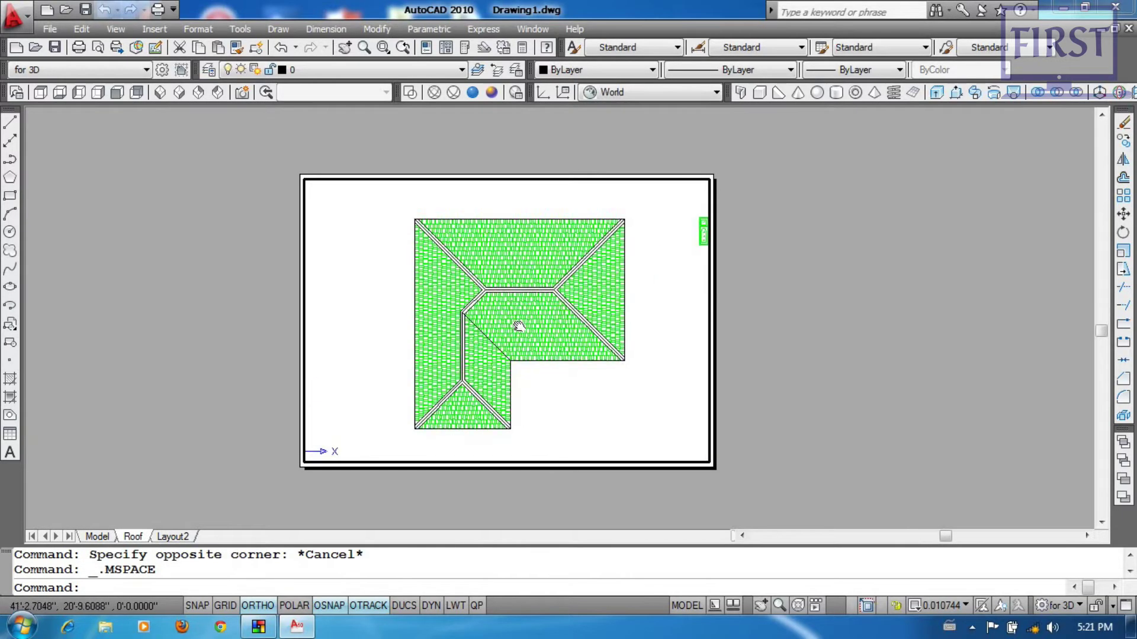
pyautogui.scroll(-3, 510, 319)
pyautogui.scroll(3, 519, 322)
pyautogui.moveTo(519, 323); pyautogui.dragTo(522, 322, button='middle')
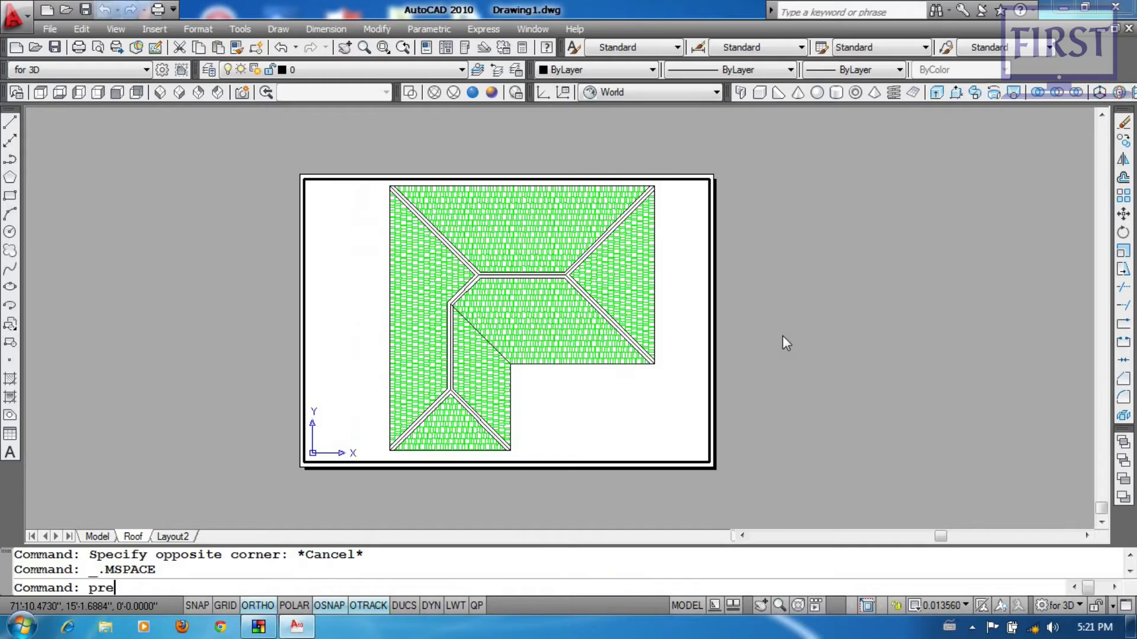
pyautogui.press('Return')
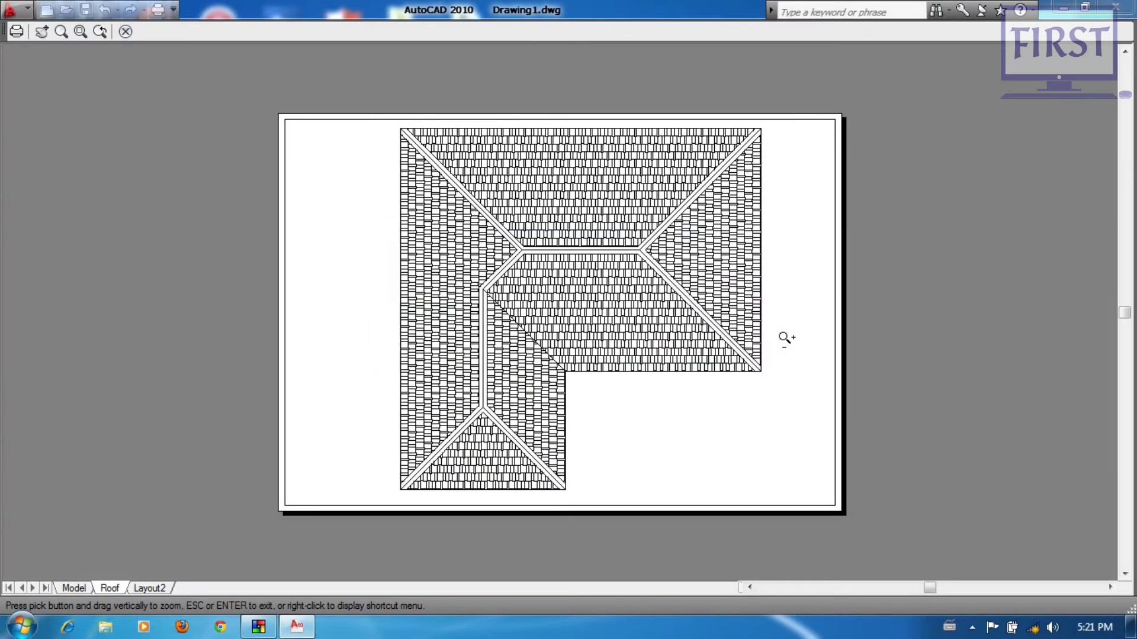
pyautogui.scroll(4, 705, 305)
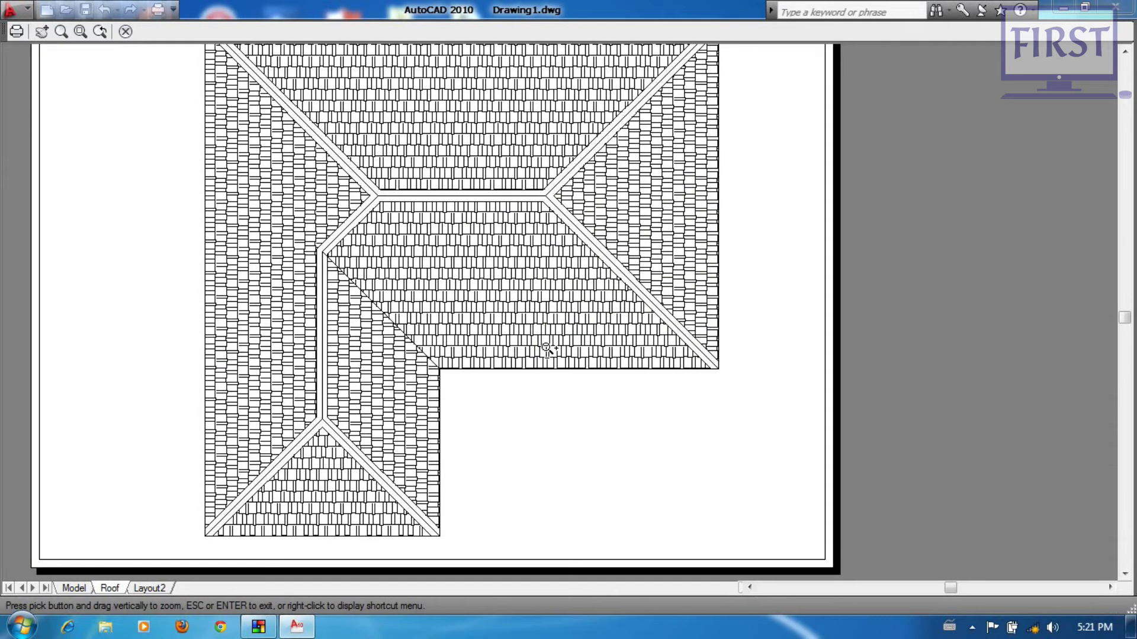
pyautogui.scroll(-5, 568, 369)
pyautogui.rightClick(518, 254)
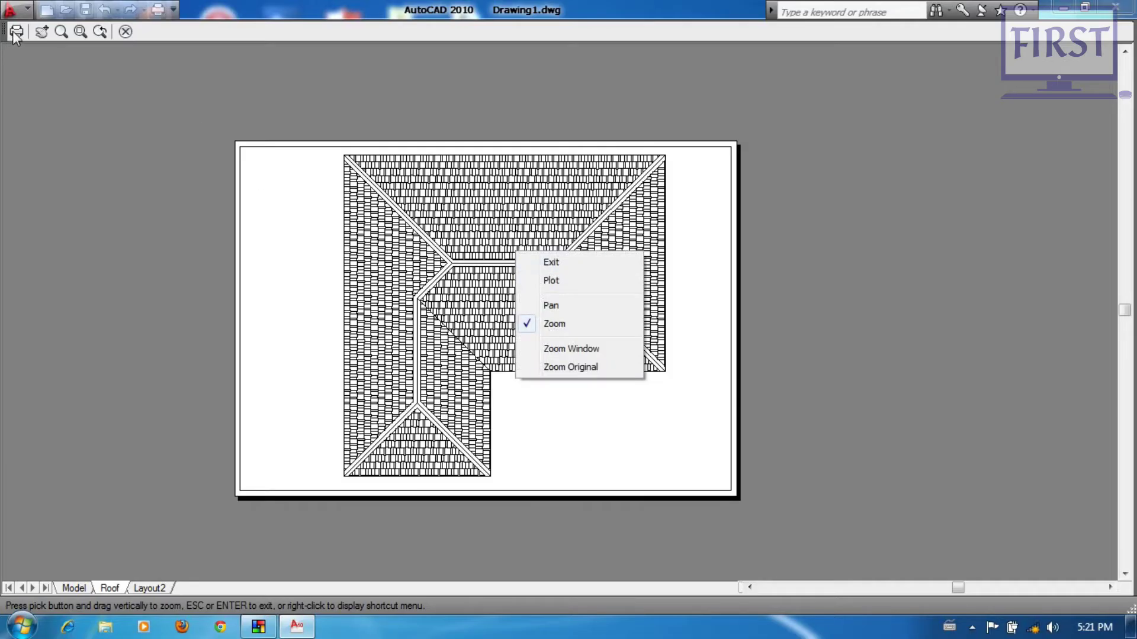
pyautogui.click(552, 262)
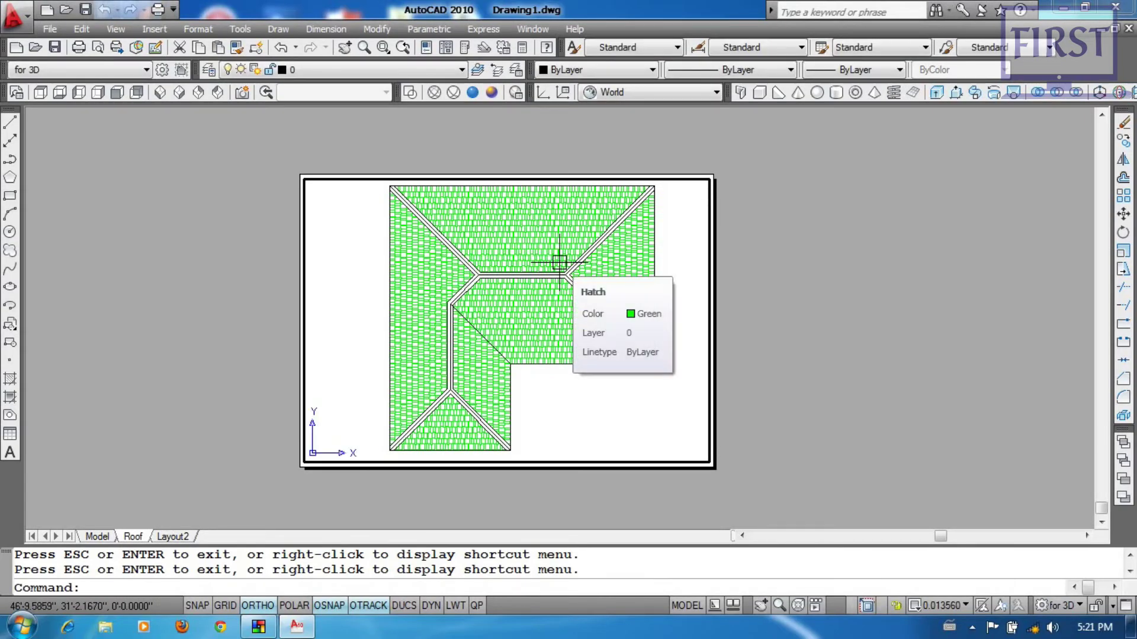
# Step: Zoom out and shift the roof plan left inside the viewport
pyautogui.scroll(-2, 601, 356)
pyautogui.scroll(1, 603, 370)
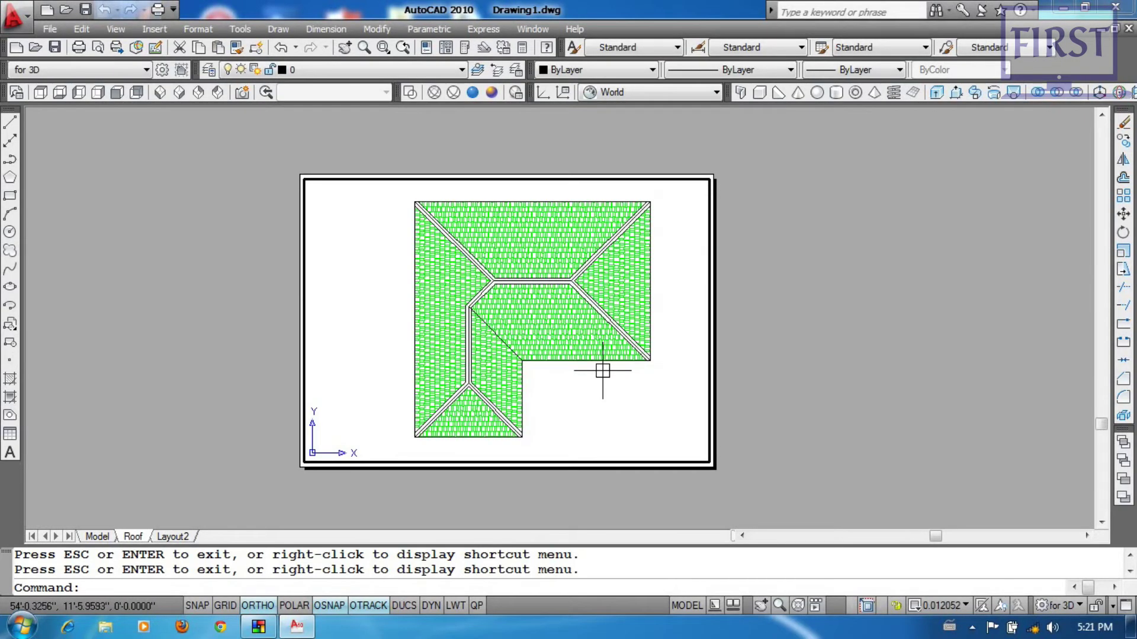
pyautogui.moveTo(609, 363); pyautogui.dragTo(590, 363, button='middle')
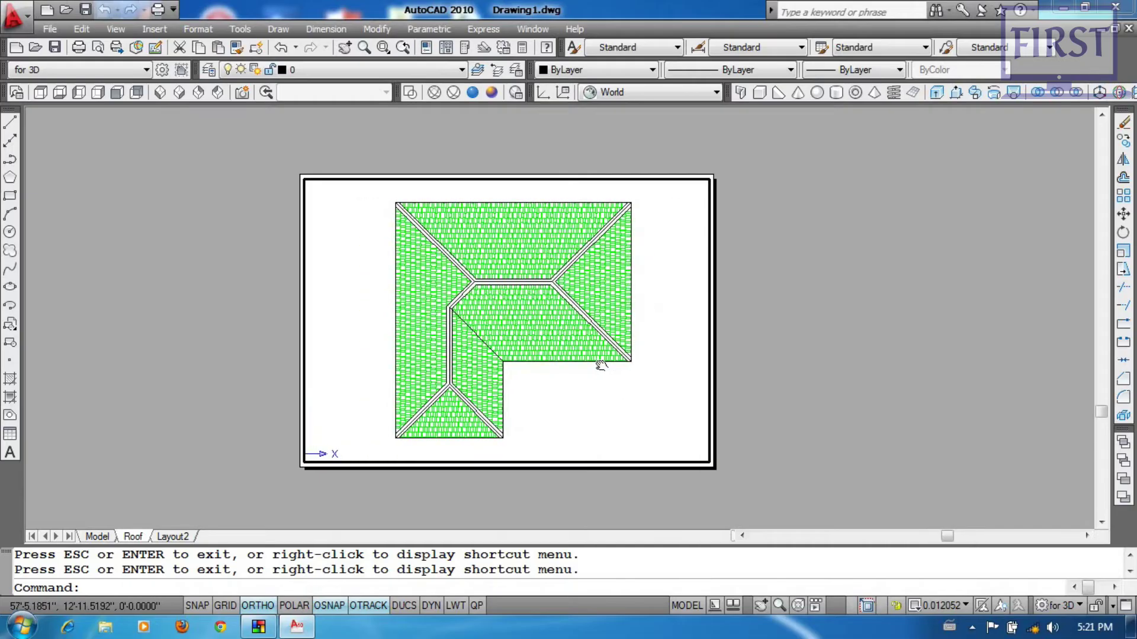
pyautogui.click(601, 411)
pyautogui.click(558, 430)
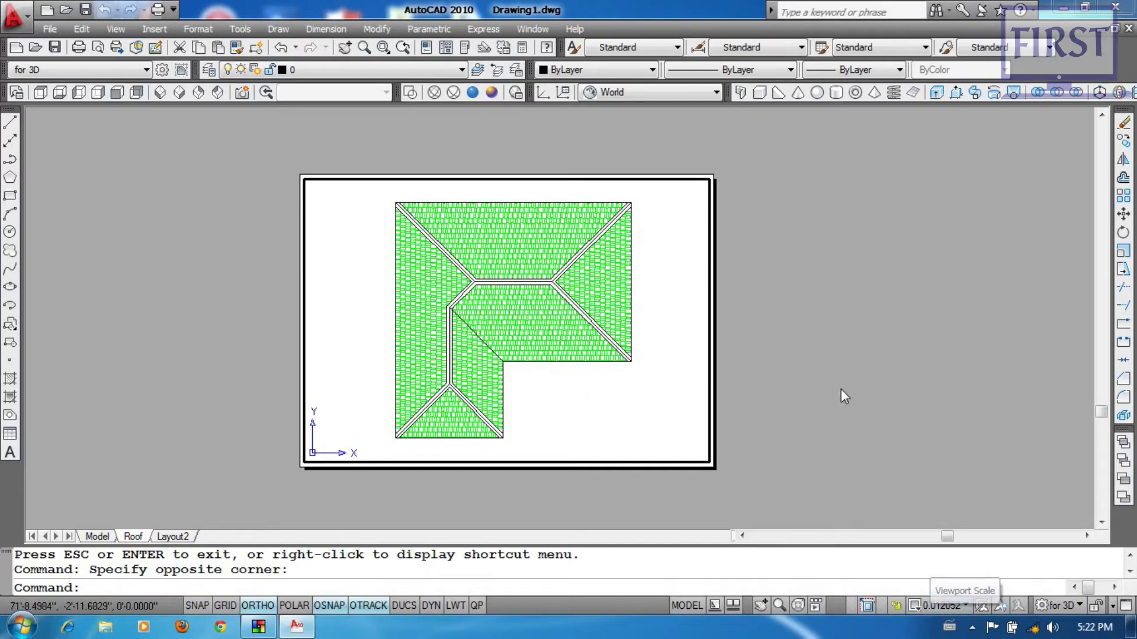
# Step: Zoom Extents on the layout, then set the viewport scale to Scale to fit
pyautogui.doubleClick(840, 350)
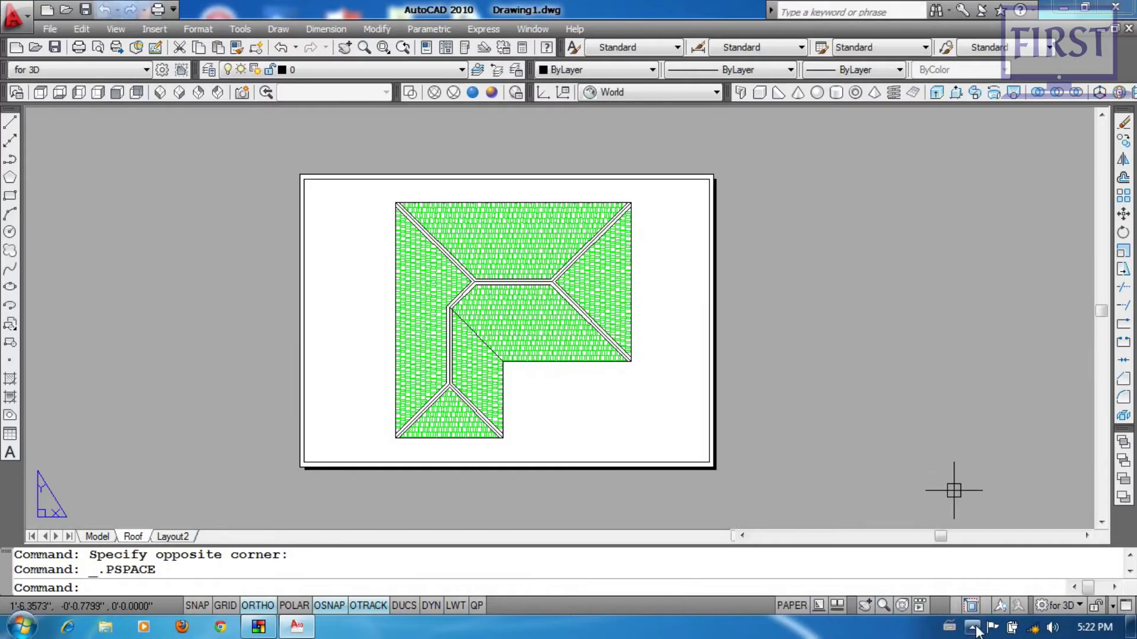
pyautogui.scroll(-3, 619, 337)
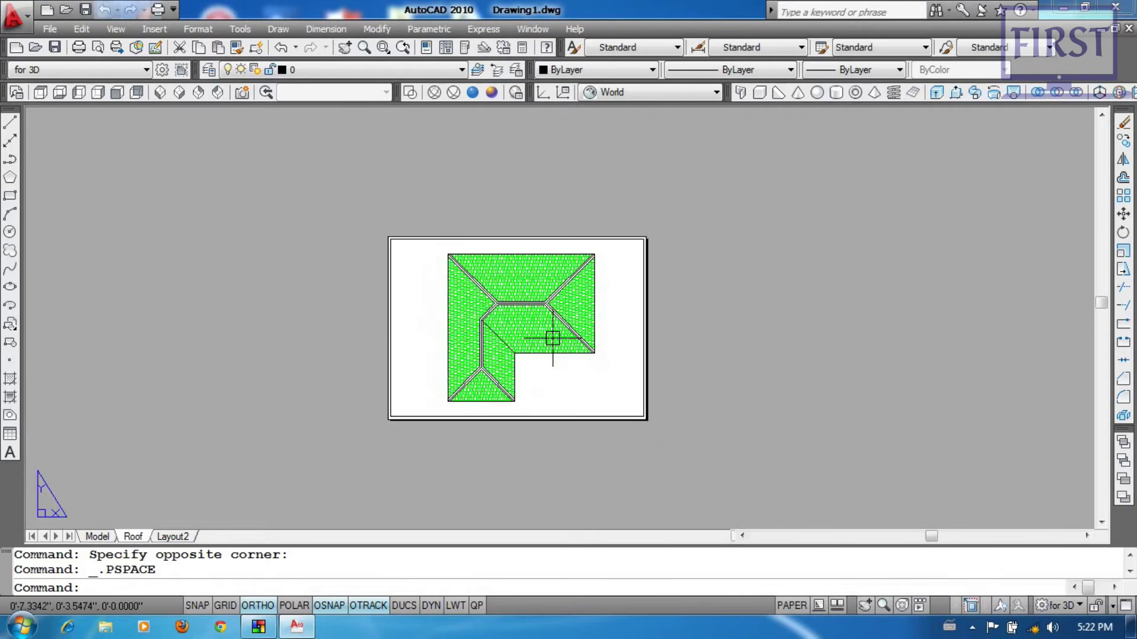
pyautogui.scroll(3, 617, 338)
pyautogui.write('z')
pyautogui.press('Return')
pyautogui.write('e')
pyautogui.press('Return')
pyautogui.doubleClick(606, 424)
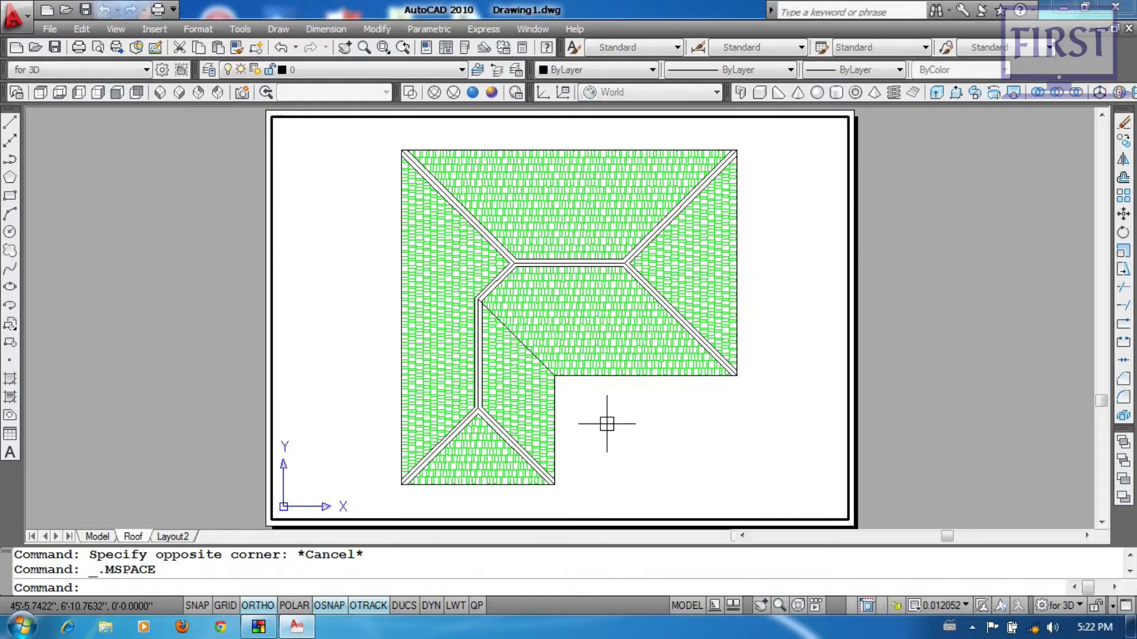
pyautogui.click(947, 612)
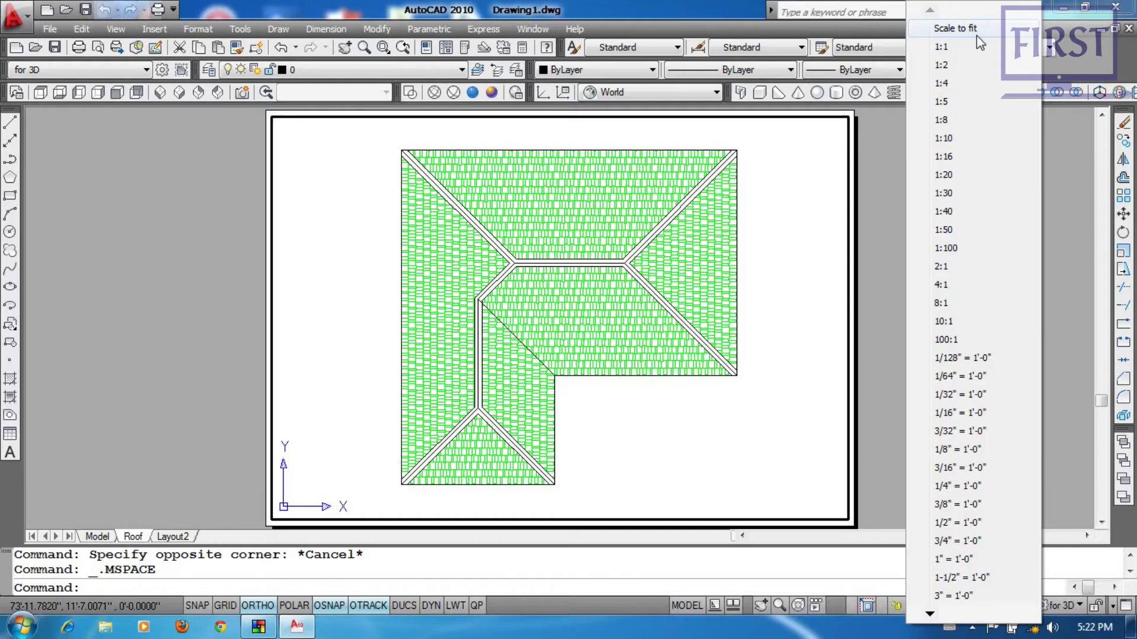
pyautogui.click(975, 36)
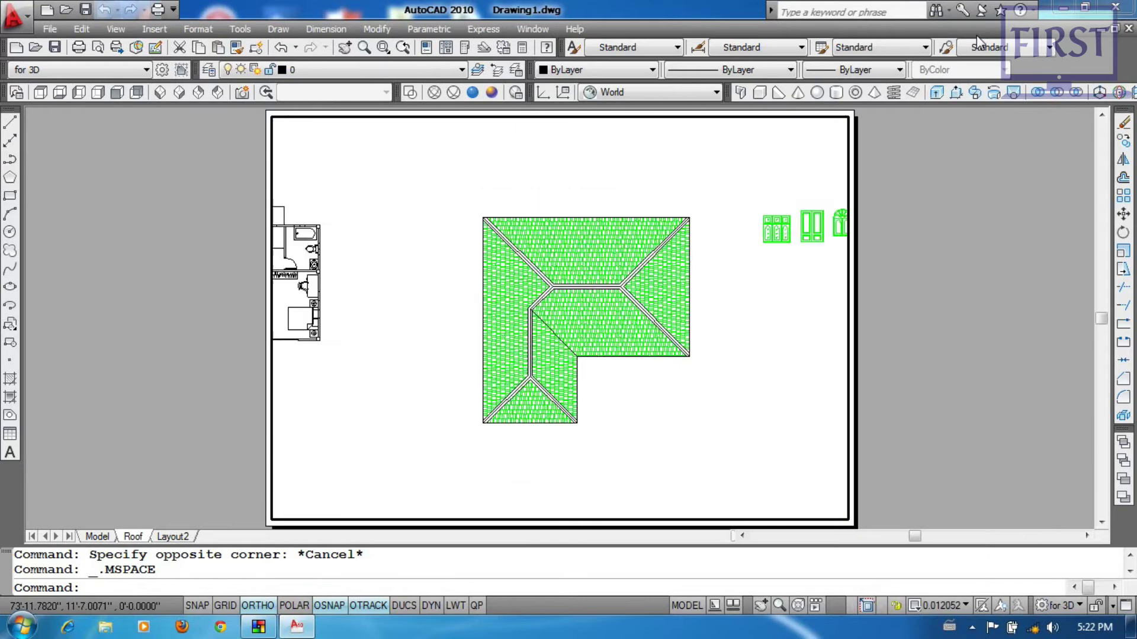
# Step: Compare viewport scales 1/8", 3/16" and 3/32" = 1'-0", settling on 1/8" = 1'-0"
pyautogui.click(955, 605)
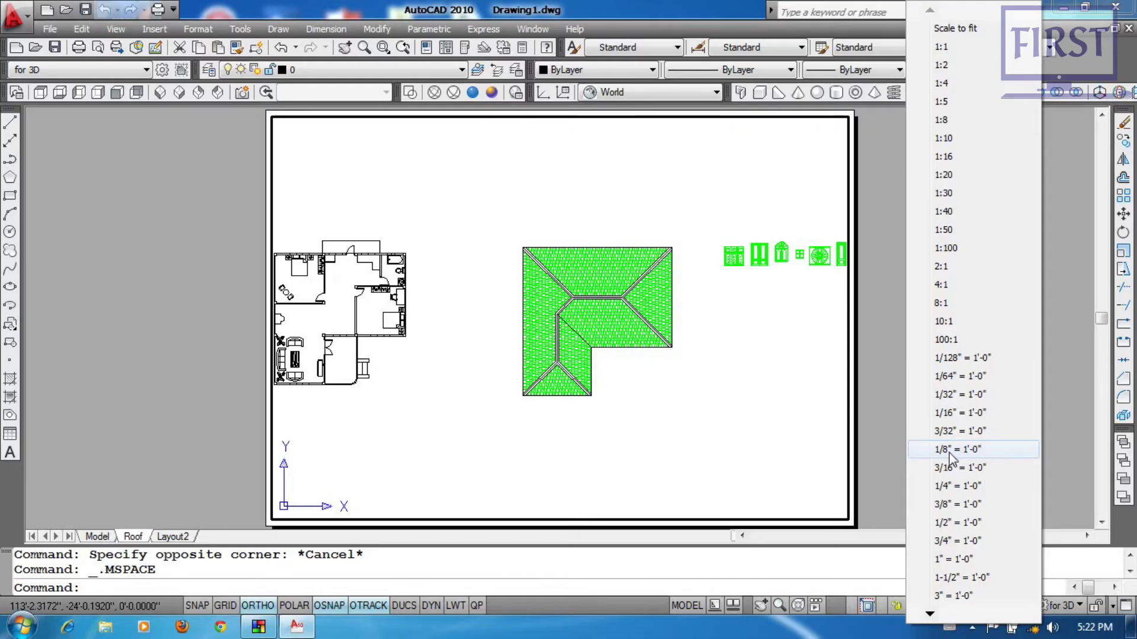
pyautogui.click(983, 451)
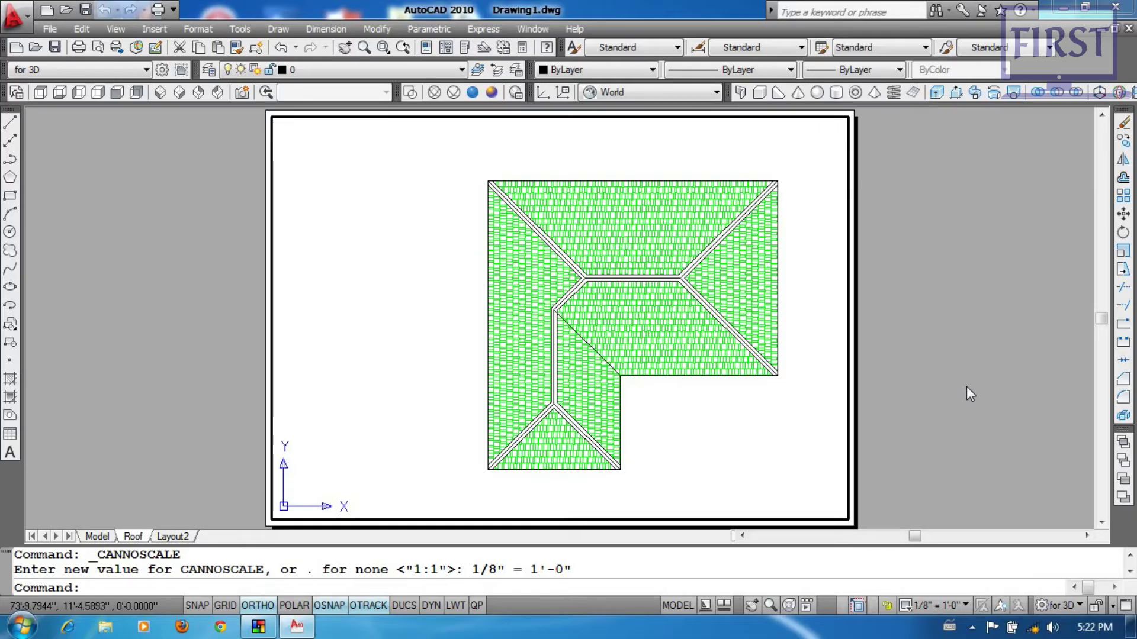
pyautogui.click(962, 606)
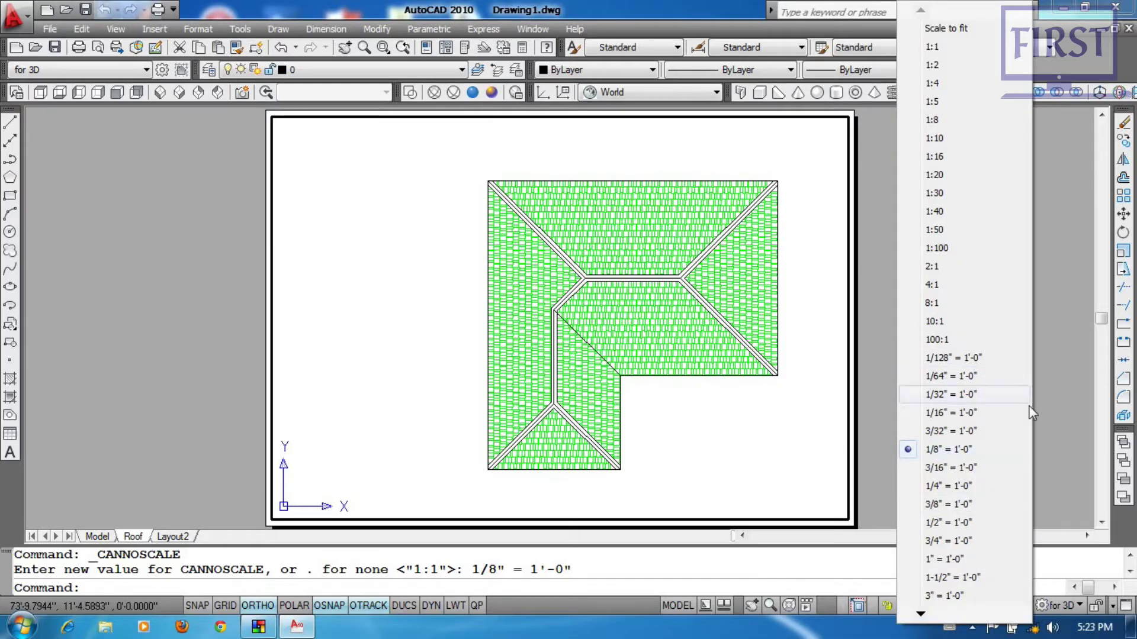
pyautogui.click(970, 472)
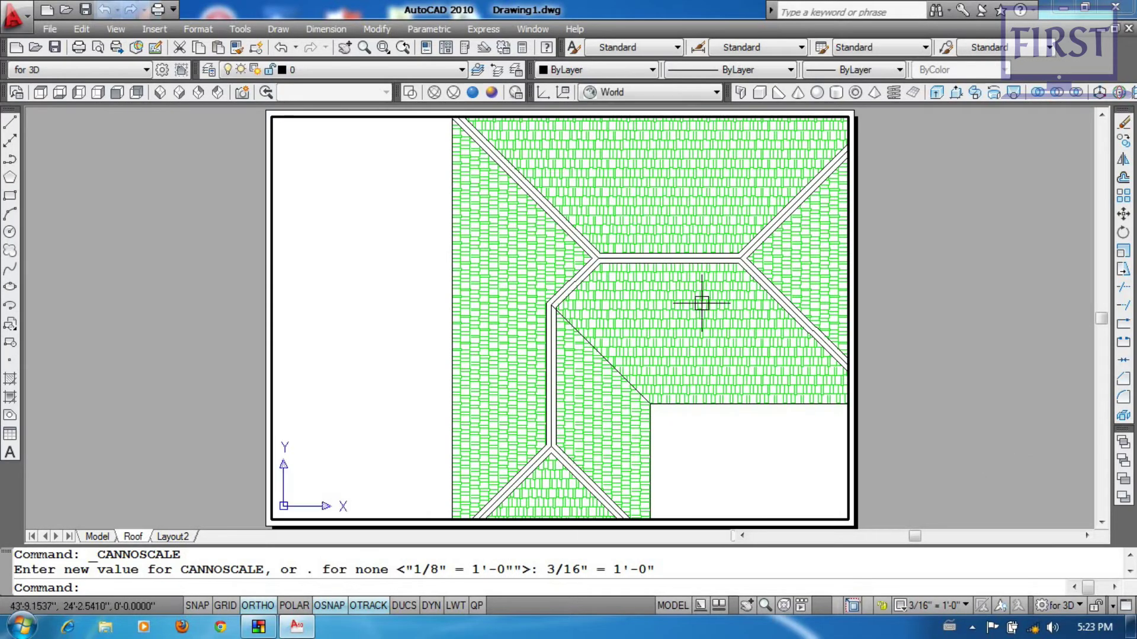
pyautogui.click(931, 609)
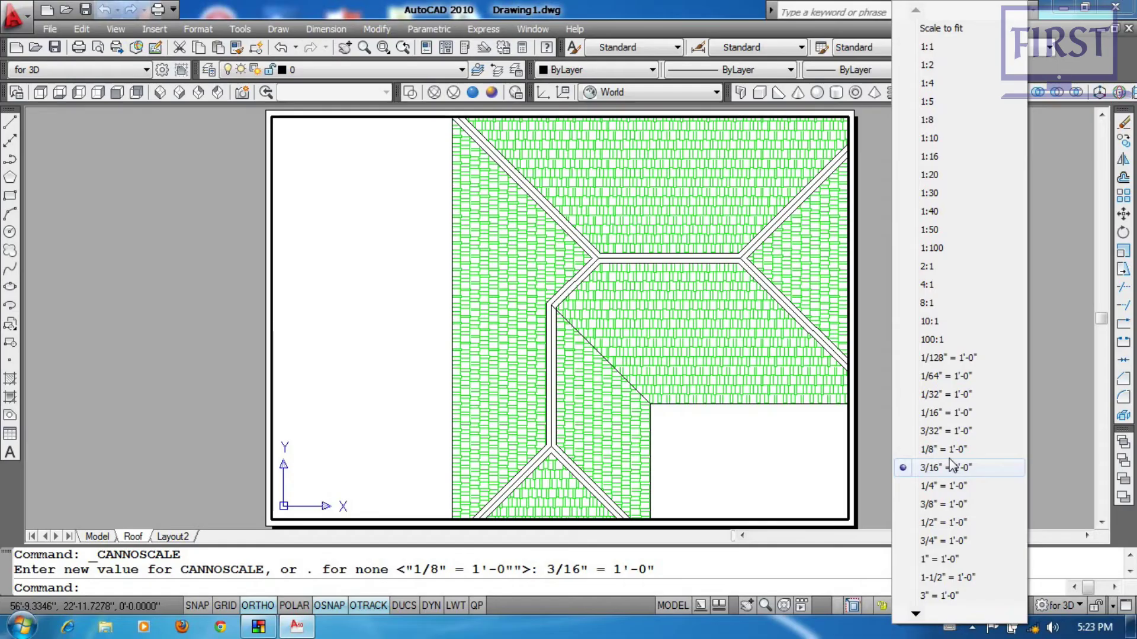
pyautogui.click(954, 456)
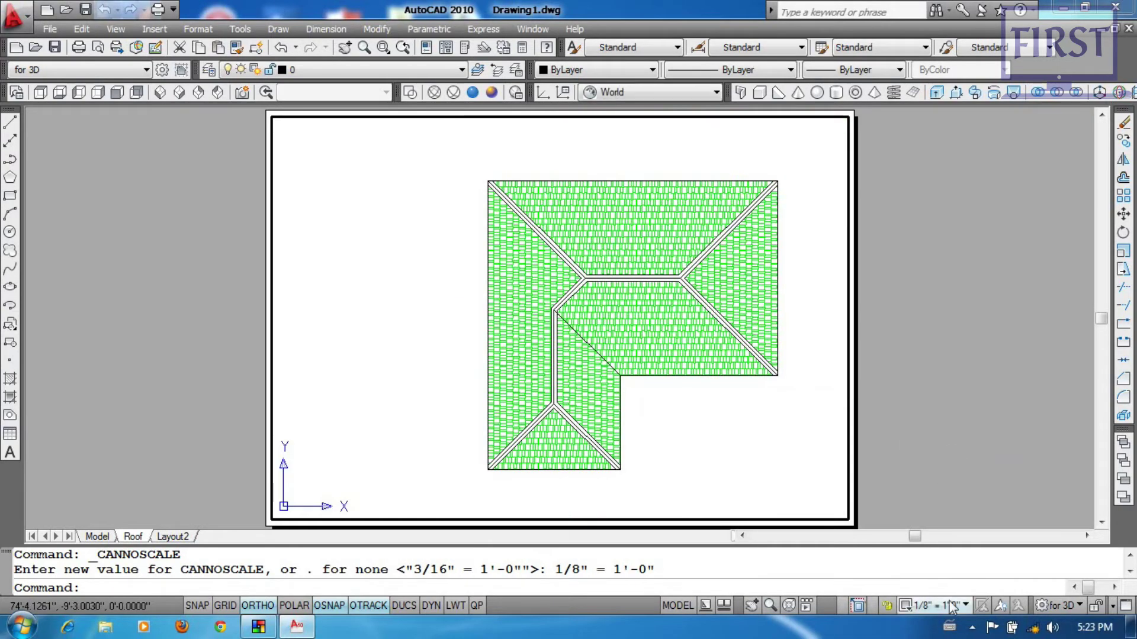
pyautogui.click(933, 606)
pyautogui.click(949, 433)
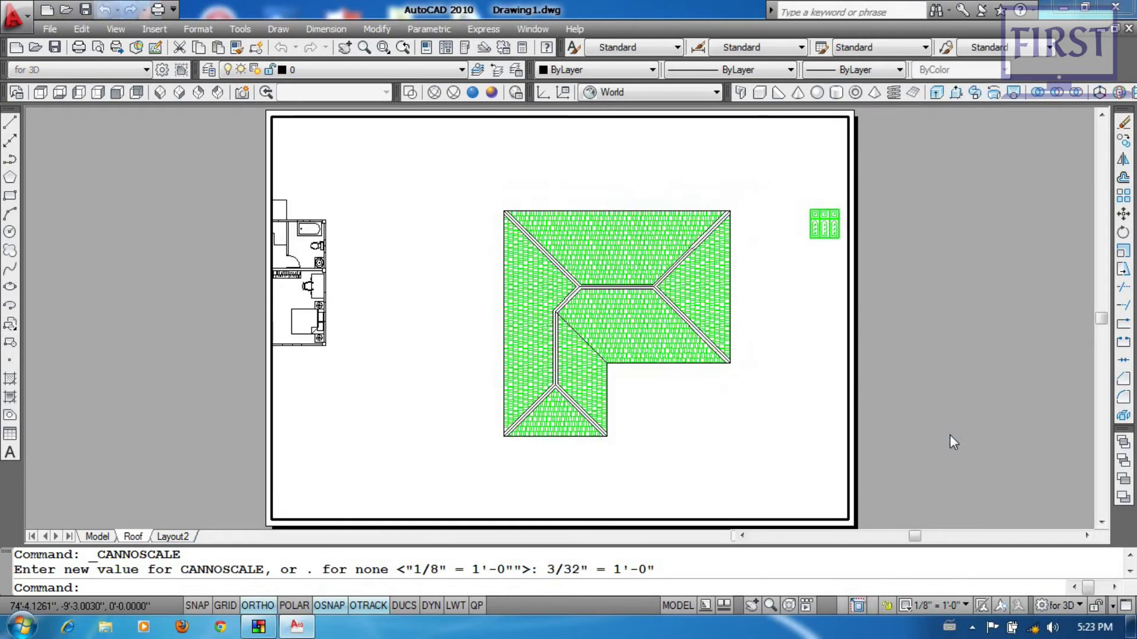
pyautogui.click(949, 605)
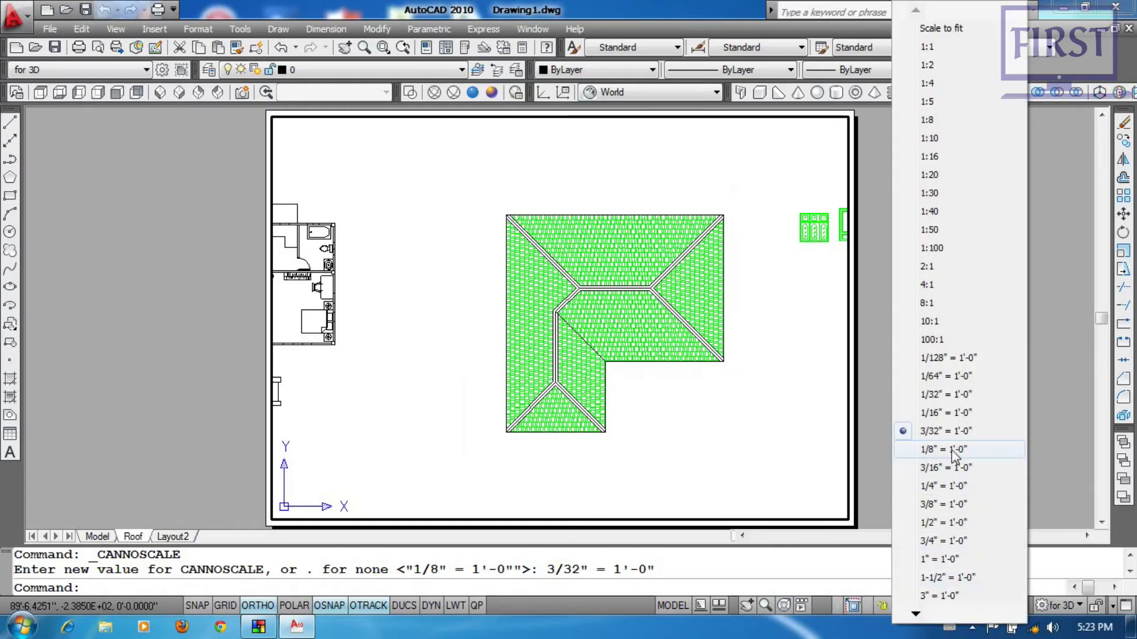
pyautogui.click(948, 456)
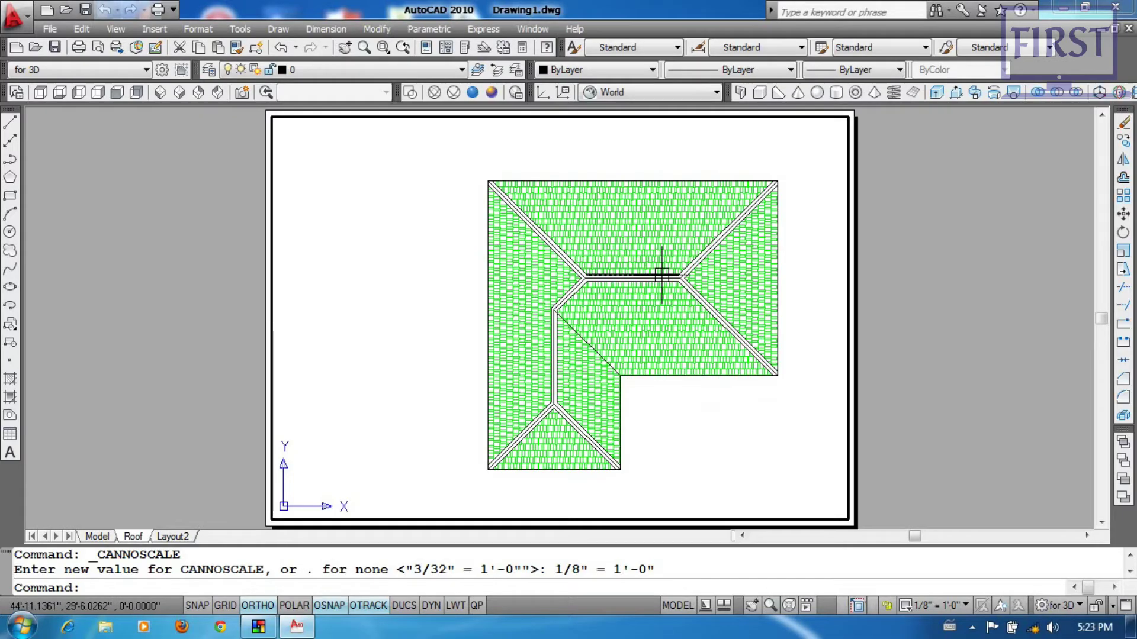
# Step: Shift the roof plan within the viewport and reapply the 1/8" = 1'-0" scale
pyautogui.moveTo(662, 276)
pyautogui.mouseDown(button='middle')
pyautogui.moveTo(590, 270)
pyautogui.moveTo(630, 272)
pyautogui.mouseUp(button='middle')
pyautogui.scroll(2, 634, 274)
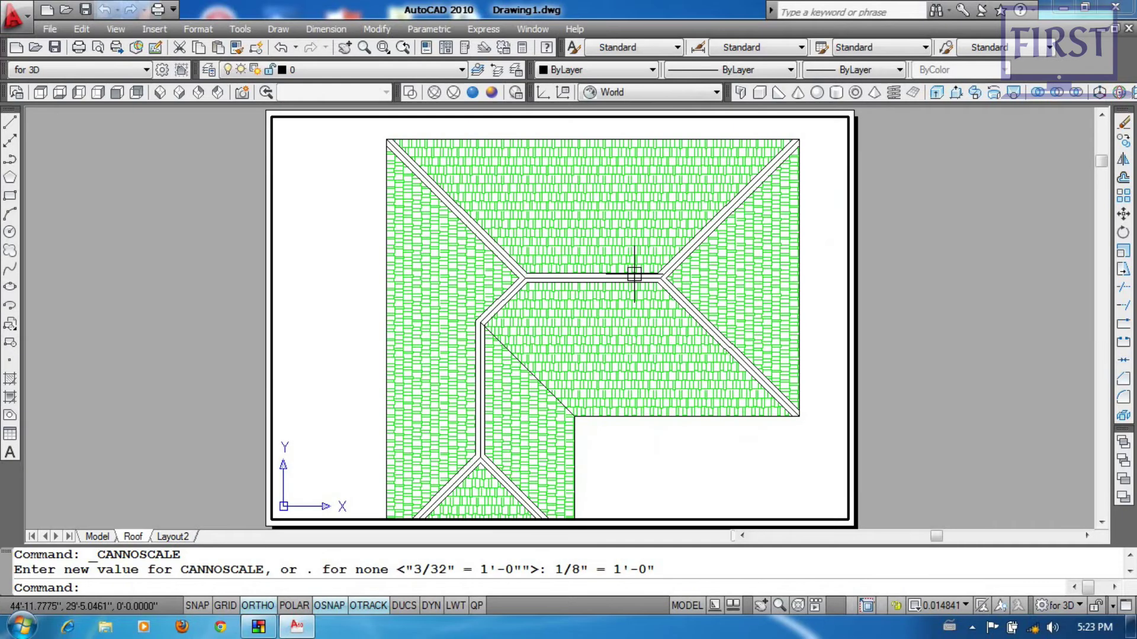
pyautogui.scroll(-1, 634, 274)
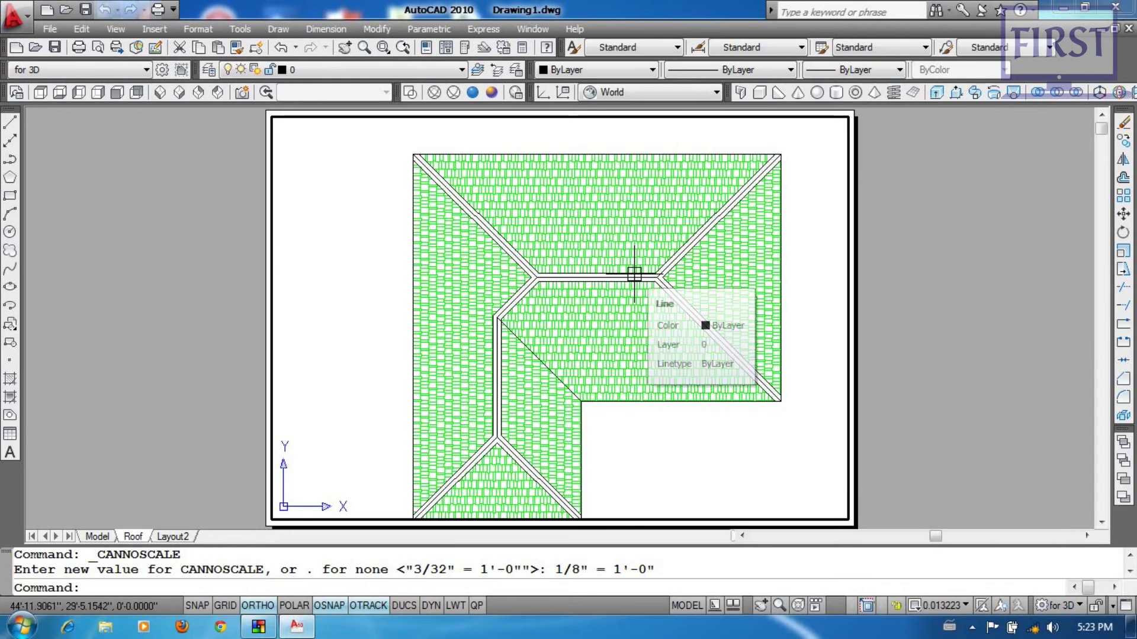
pyautogui.click(964, 605)
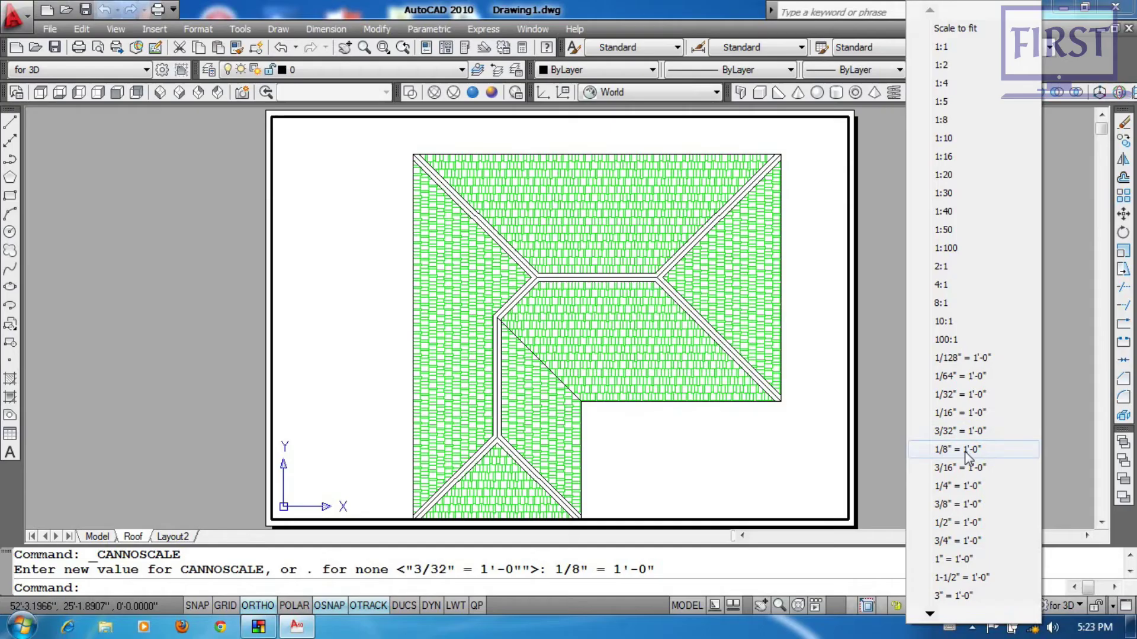
pyautogui.click(948, 450)
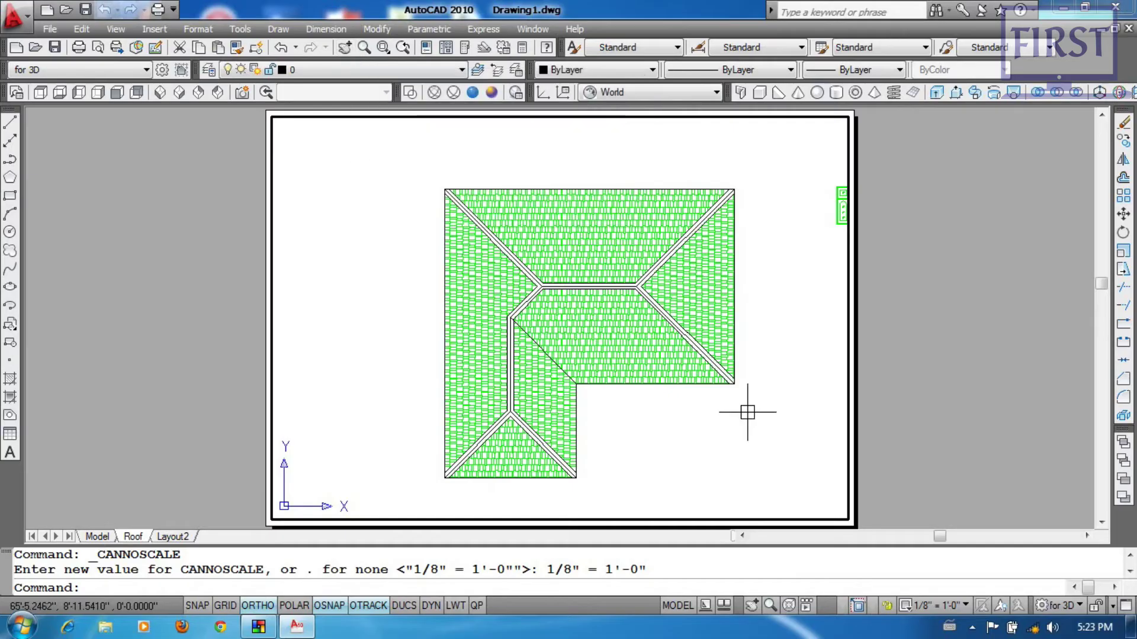
pyautogui.press('Return')
# Step: Recentre the roof plan, then move the door and window blocks to the right in model space
pyautogui.moveTo(733, 368)
pyautogui.mouseDown()
pyautogui.moveTo(684, 337)
pyautogui.moveTo(747, 343)
pyautogui.moveTo(700, 348)
pyautogui.moveTo(756, 332)
pyautogui.moveTo(743, 322)
pyautogui.moveTo(692, 334)
pyautogui.moveTo(706, 339)
pyautogui.mouseUp()
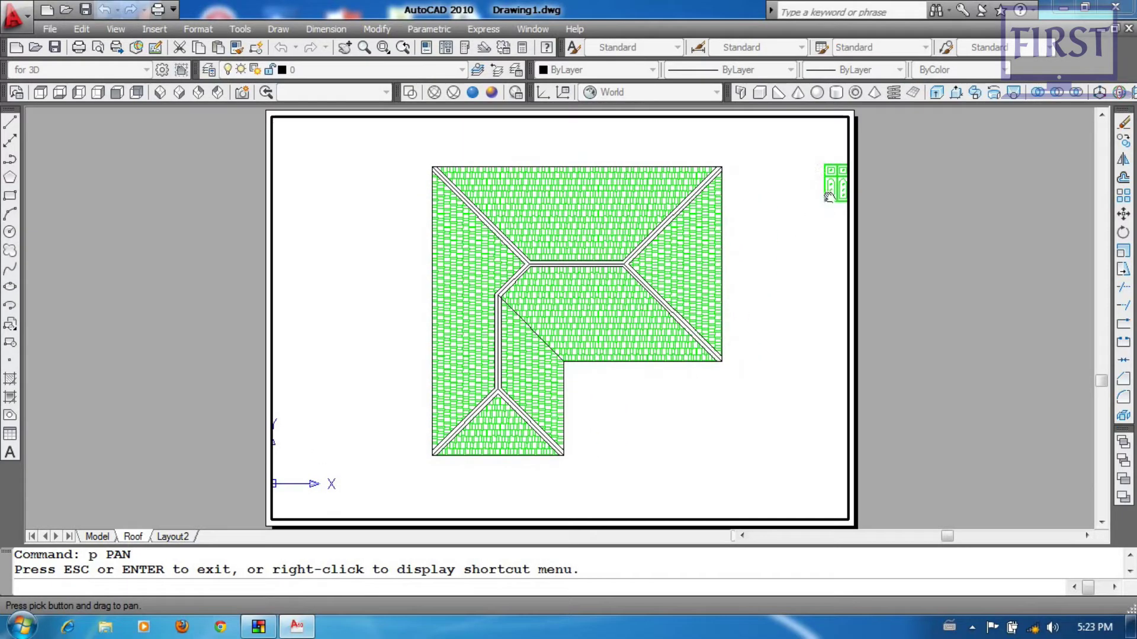
pyautogui.rightClick(656, 241)
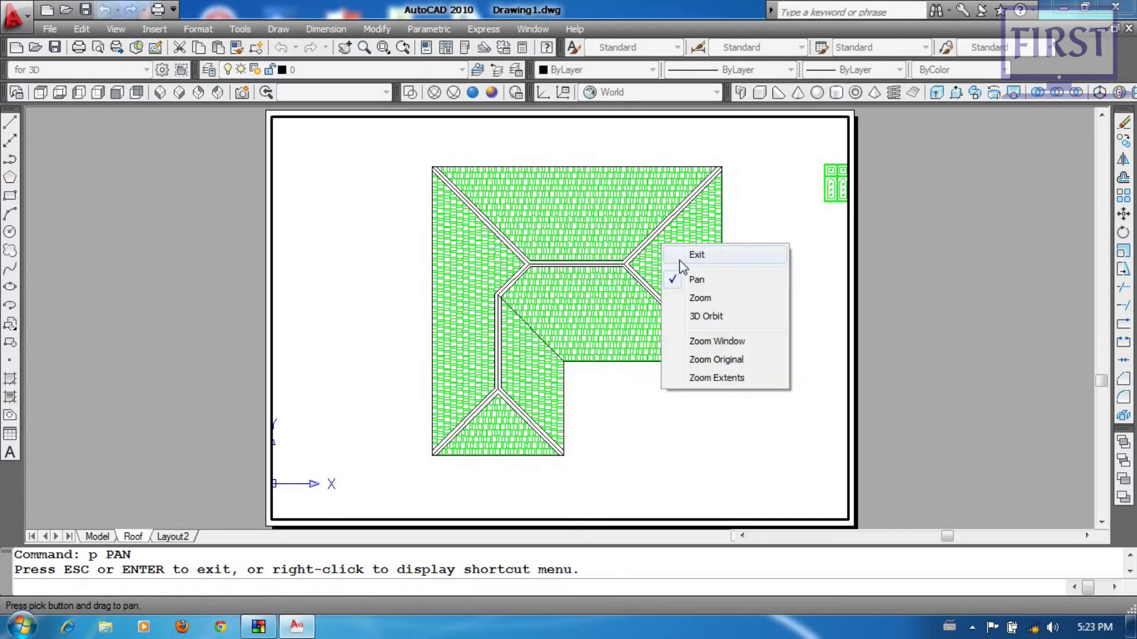
pyautogui.click(680, 261)
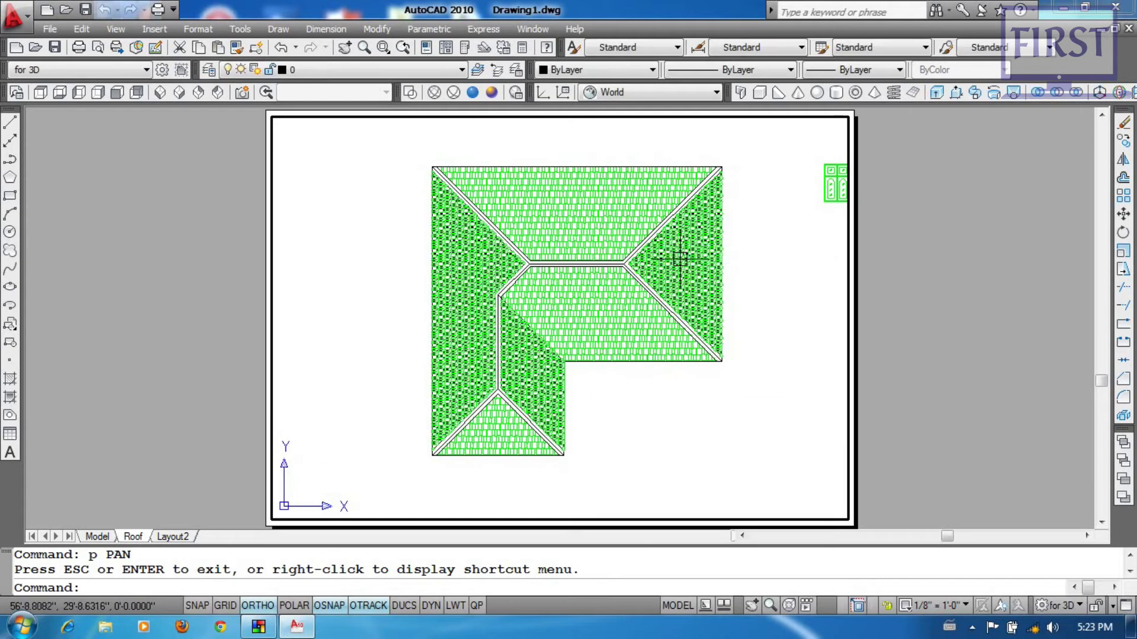
pyautogui.click(97, 536)
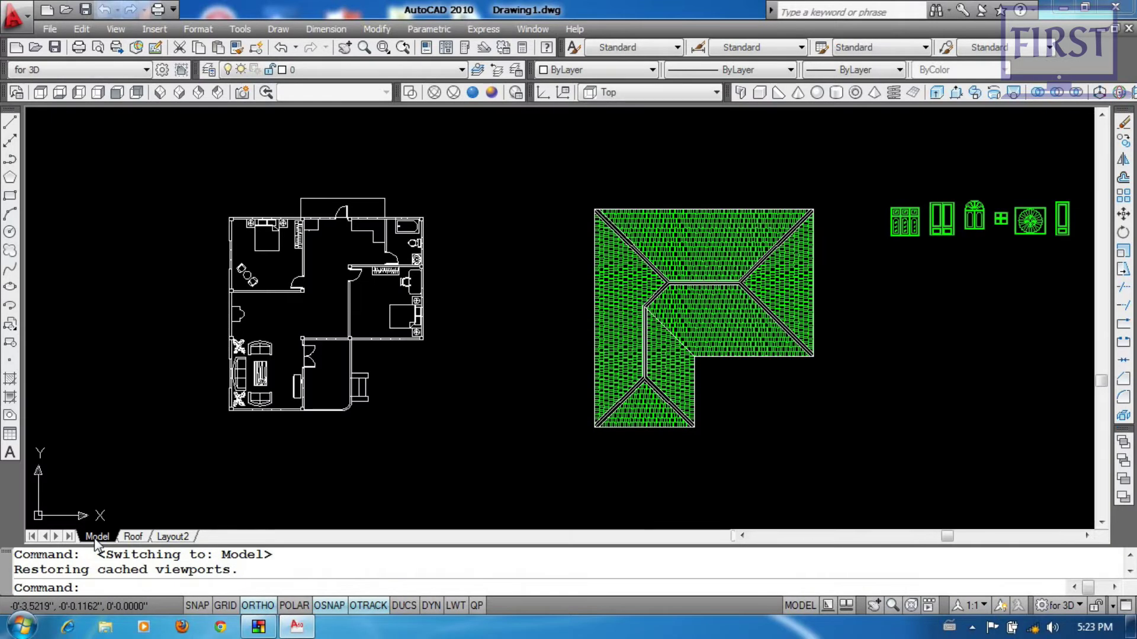
pyautogui.scroll(3, 817, 398)
pyautogui.write('m')
pyautogui.press('Return')
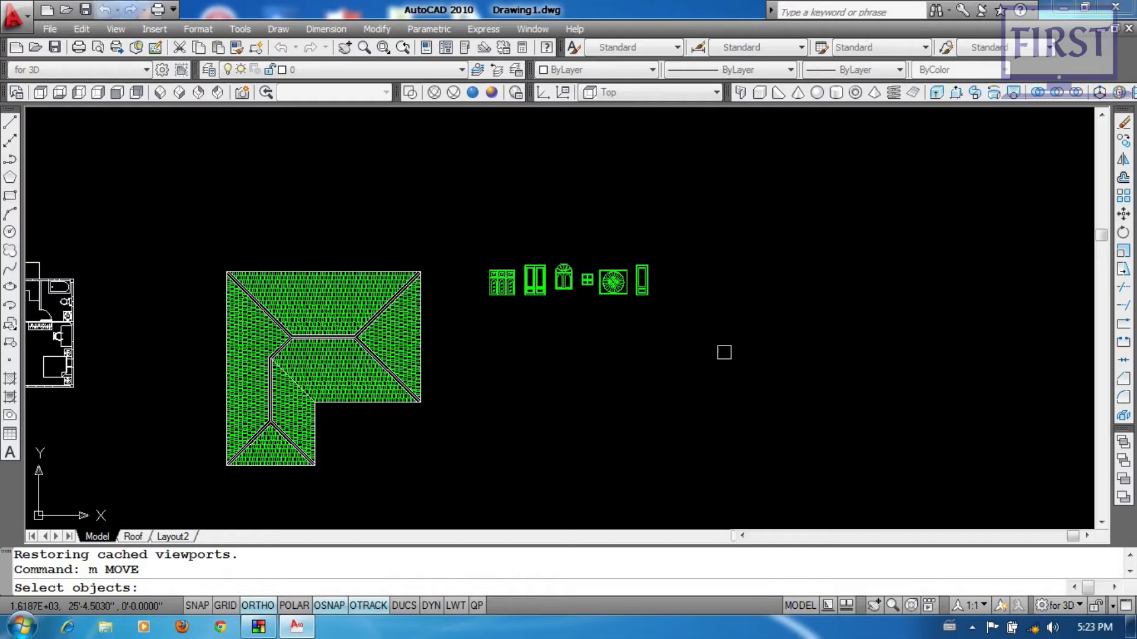
pyautogui.click(726, 354)
pyautogui.click(470, 214)
pyautogui.press('Return')
pyautogui.click(553, 381)
pyautogui.click(678, 414)
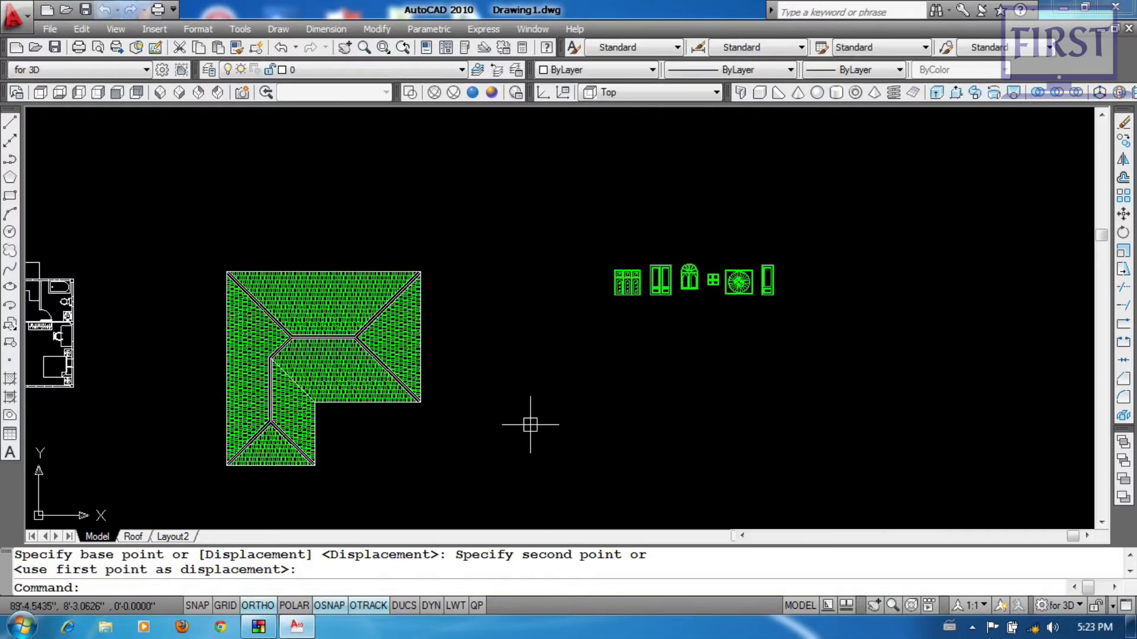
# Step: Back on the Roof layout in paper space, preview the sheet as it will print
pyautogui.click(133, 538)
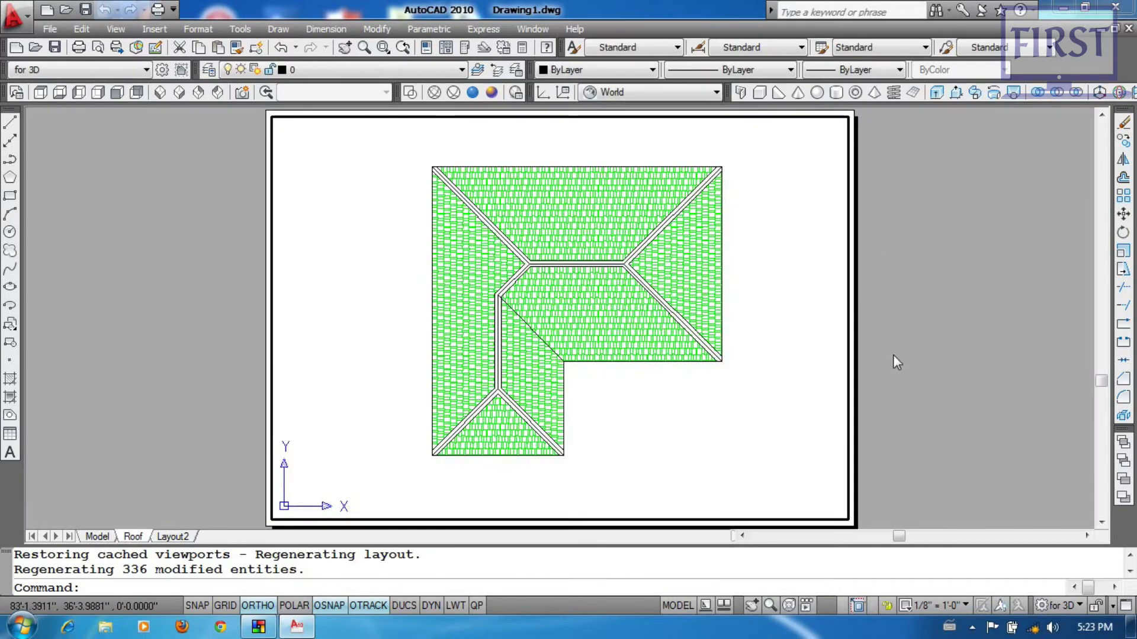
pyautogui.click(787, 411)
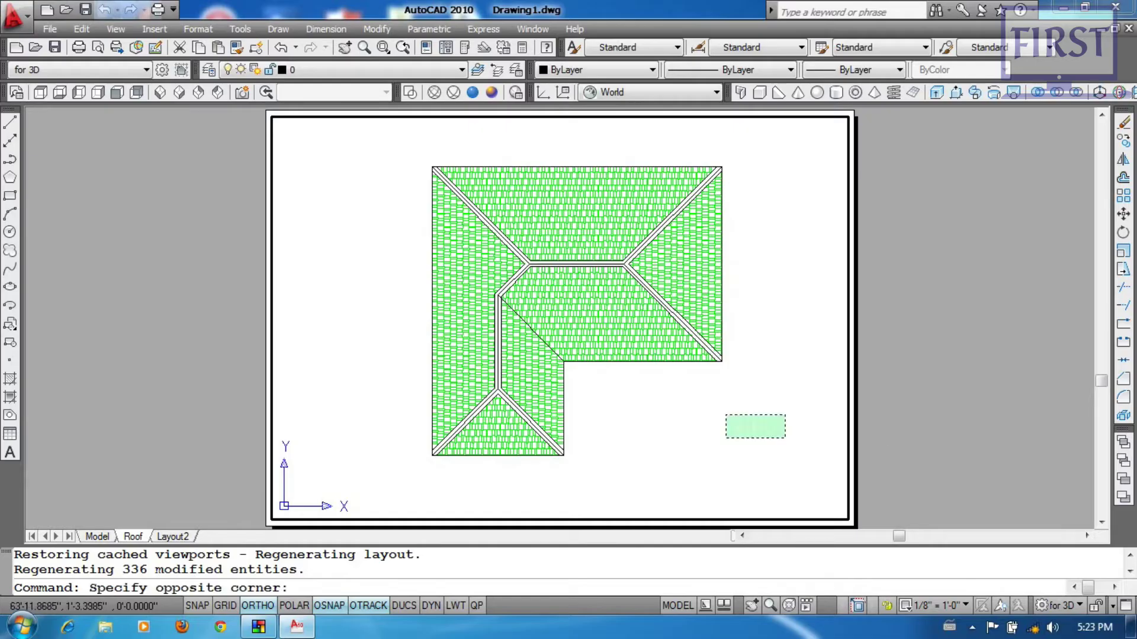
pyautogui.click(725, 438)
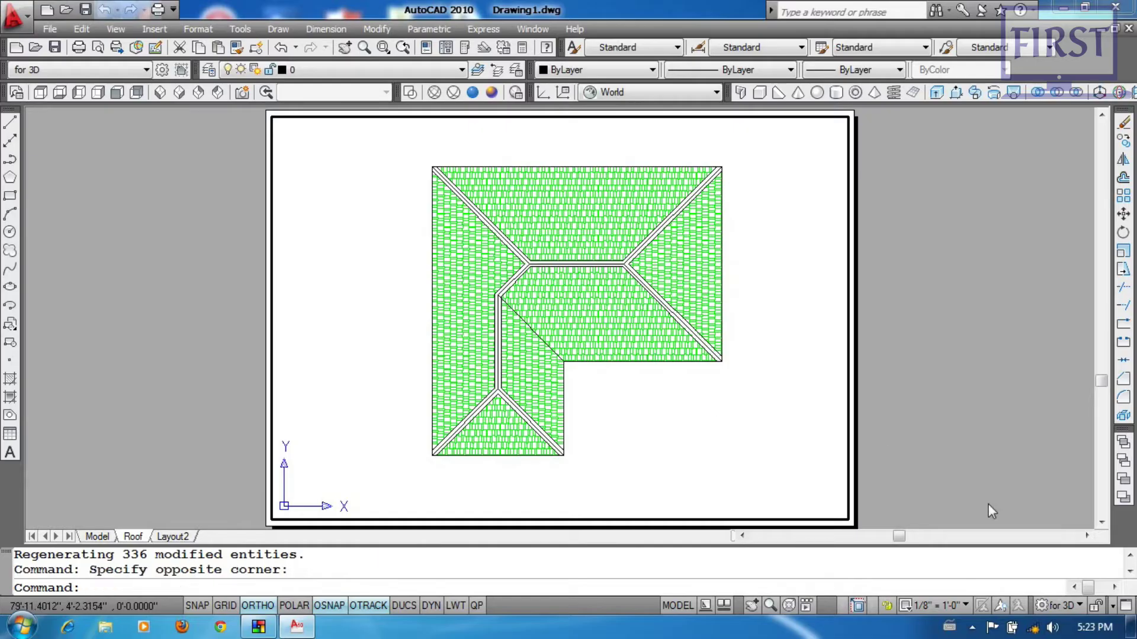
pyautogui.doubleClick(961, 400)
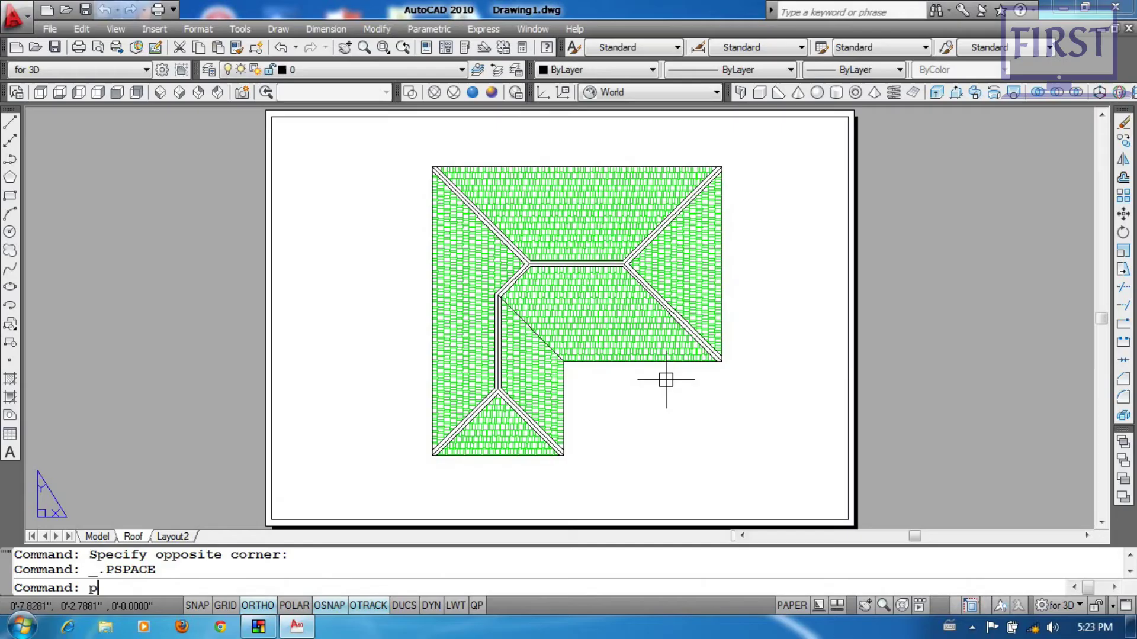
pyautogui.press('Return')
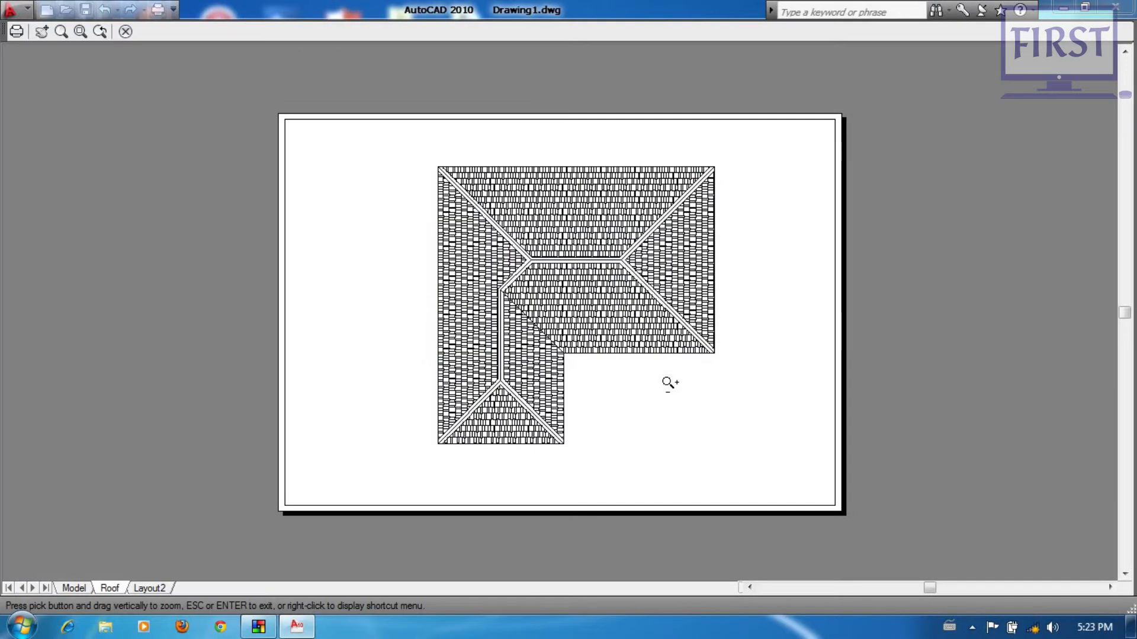
pyautogui.scroll(2, 616, 258)
pyautogui.scroll(2, 616, 259)
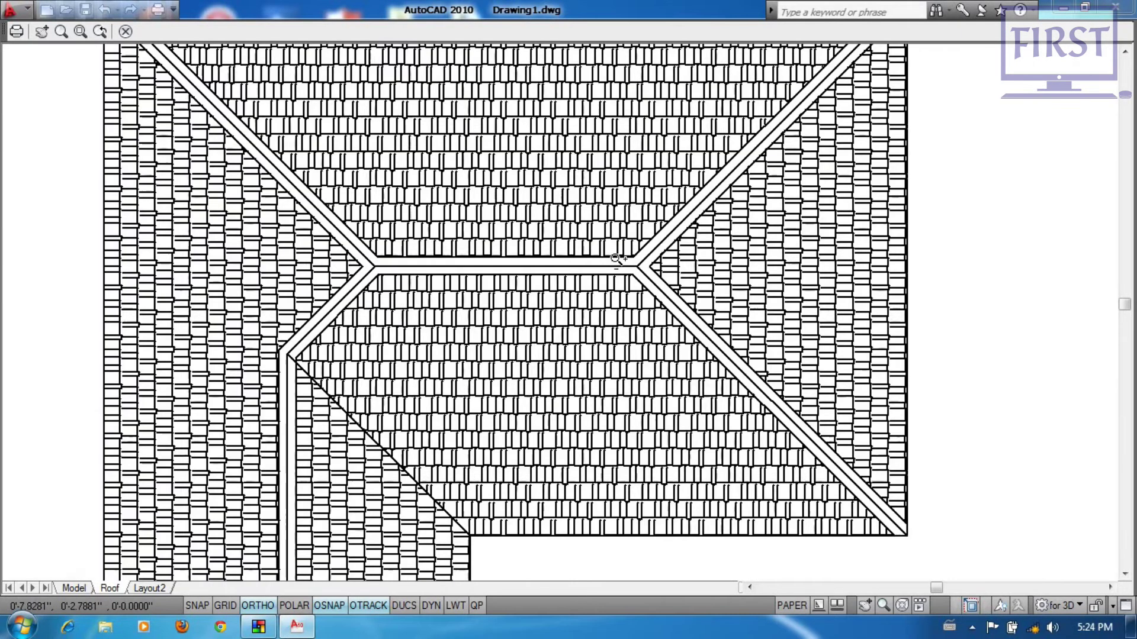
# Step: Plot the previewed Roof sheet to 'sample print.xps' in Documents and dismiss the completion notice
pyautogui.scroll(-5, 616, 258)
pyautogui.rightClick(566, 217)
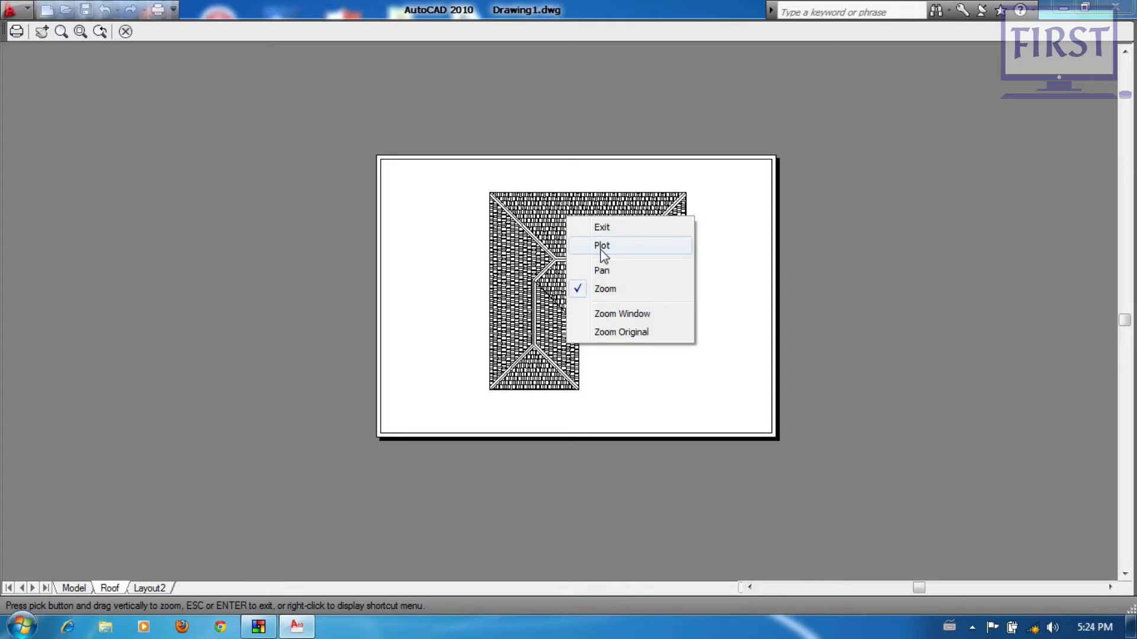
pyautogui.click(601, 248)
pyautogui.moveTo(577, 96); pyautogui.dragTo(569, 92)
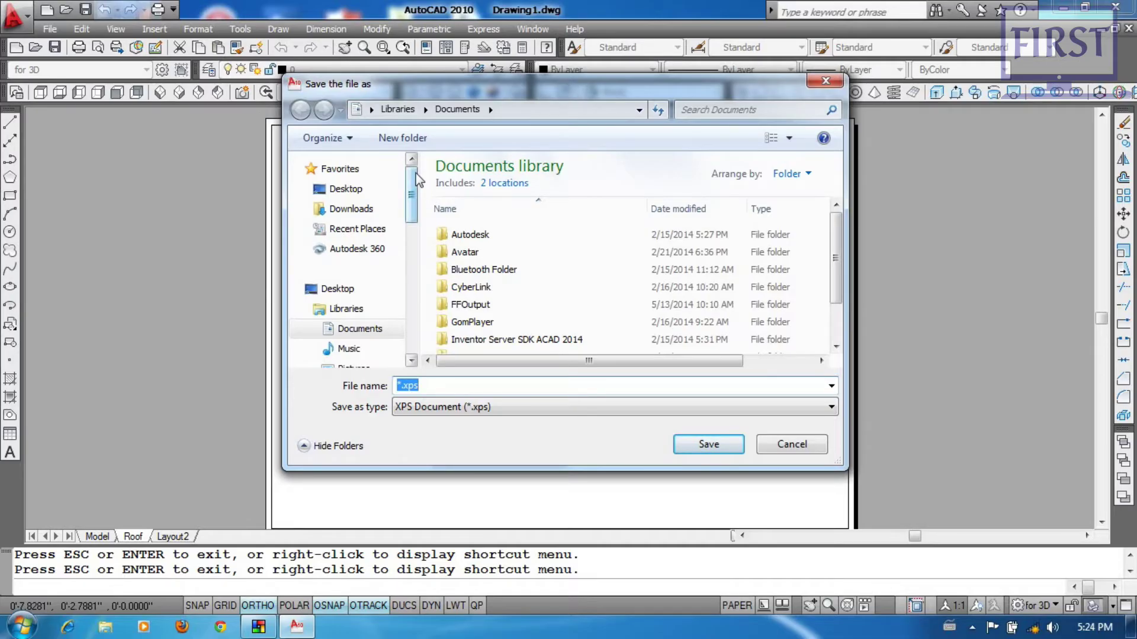
pyautogui.click(379, 334)
pyautogui.write('sample ')
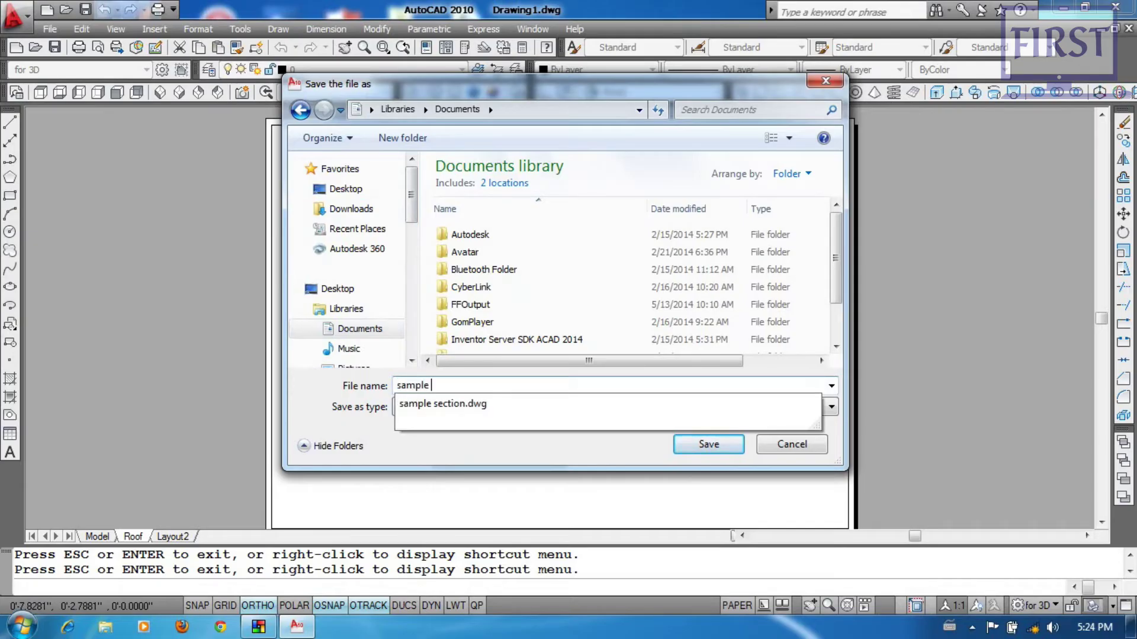
pyautogui.write('print')
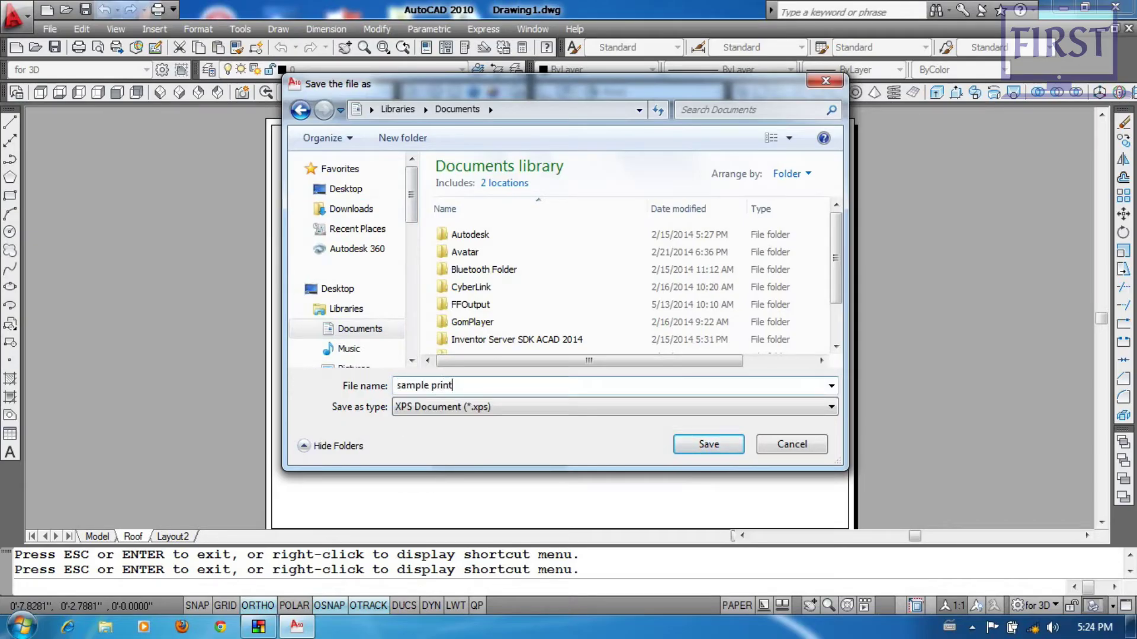
pyautogui.click(724, 449)
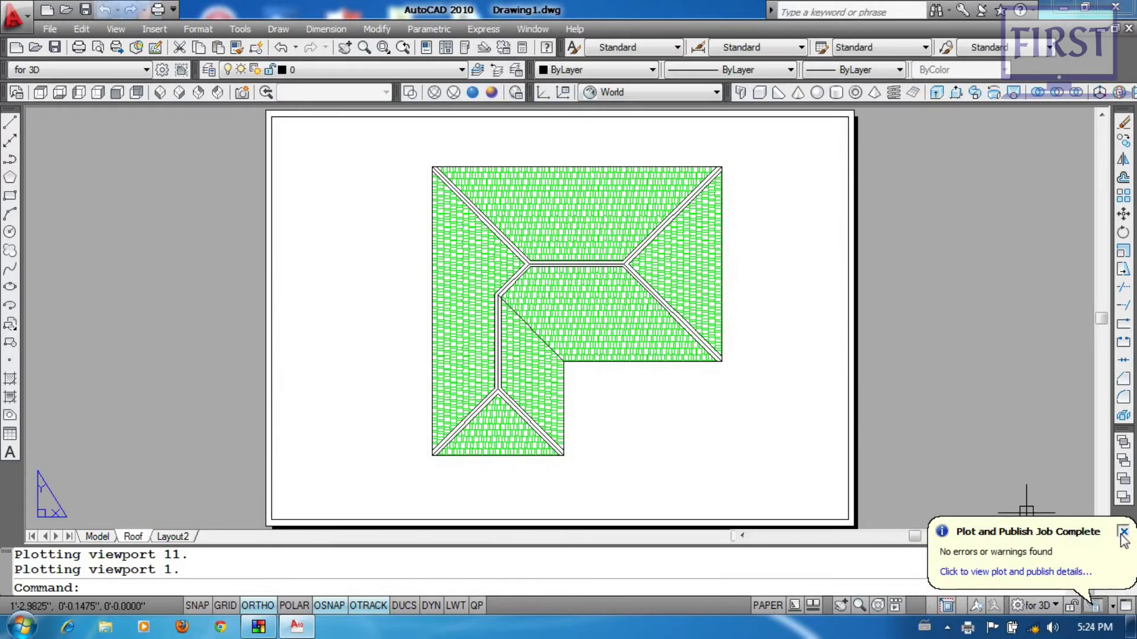
pyautogui.click(1123, 532)
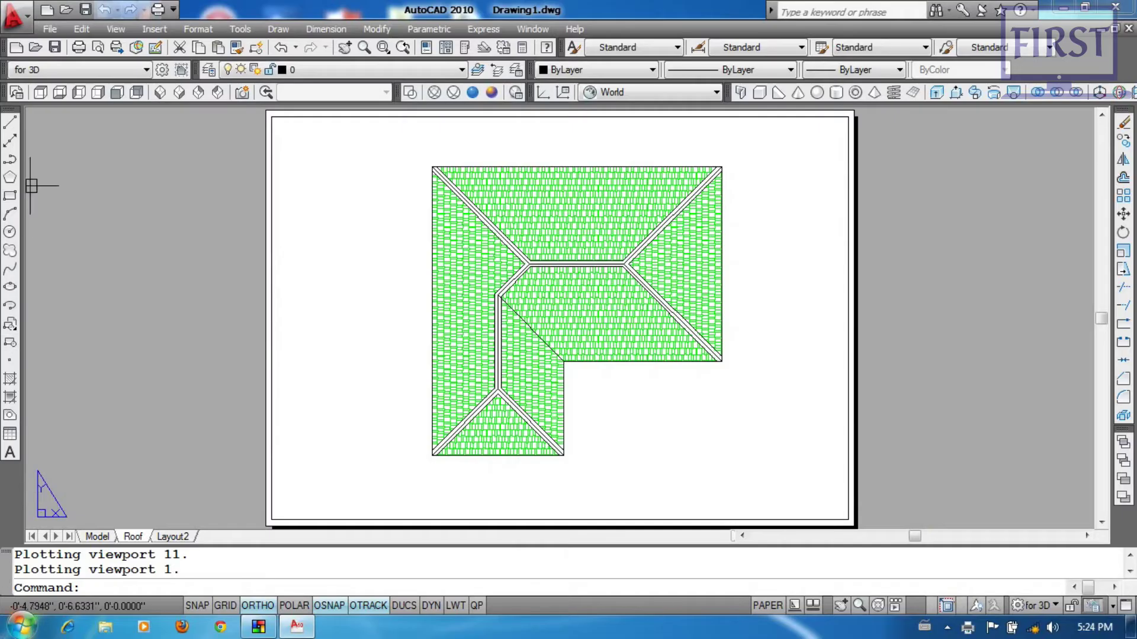
pyautogui.click(22, 626)
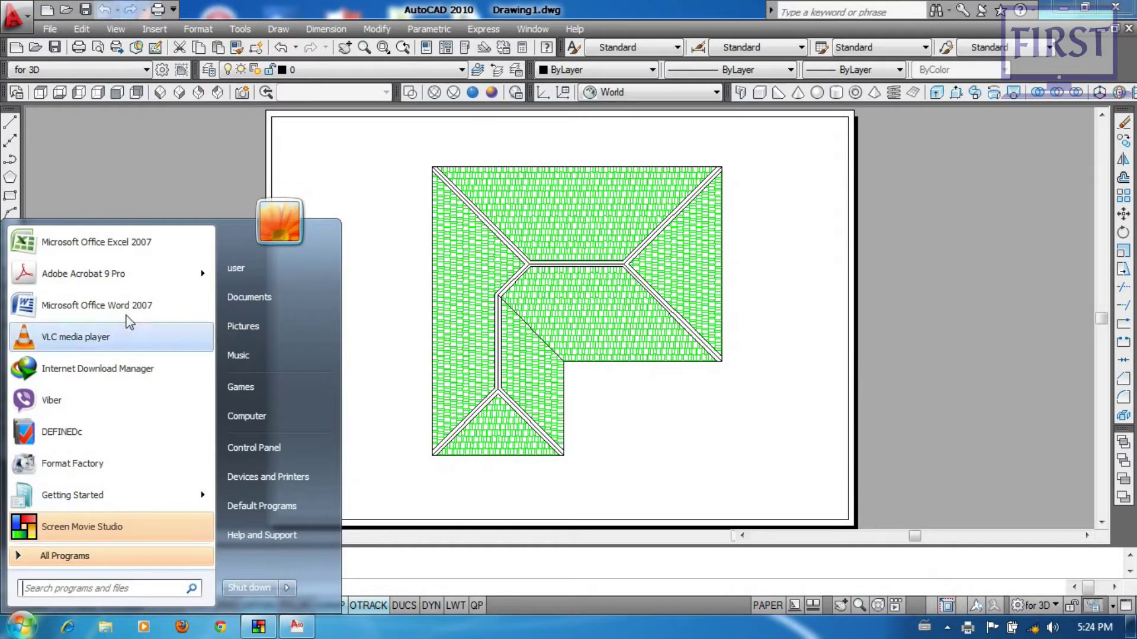
pyautogui.click(273, 305)
pyautogui.doubleClick(215, 385)
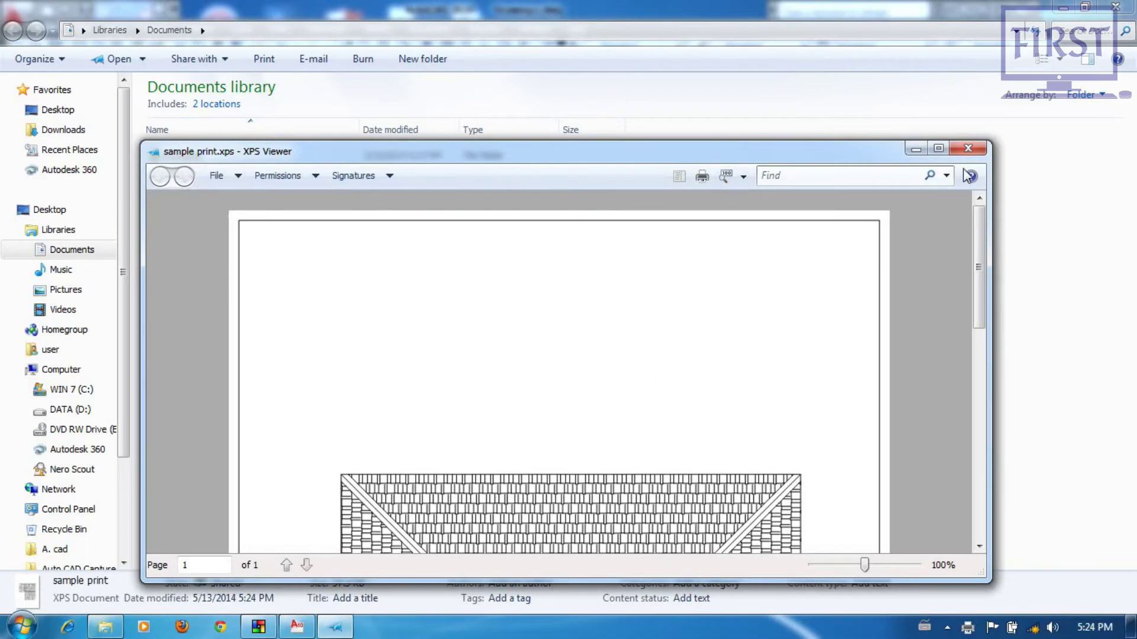
pyautogui.click(938, 148)
pyautogui.scroll(-5, 751, 457)
pyautogui.scroll(5, 750, 457)
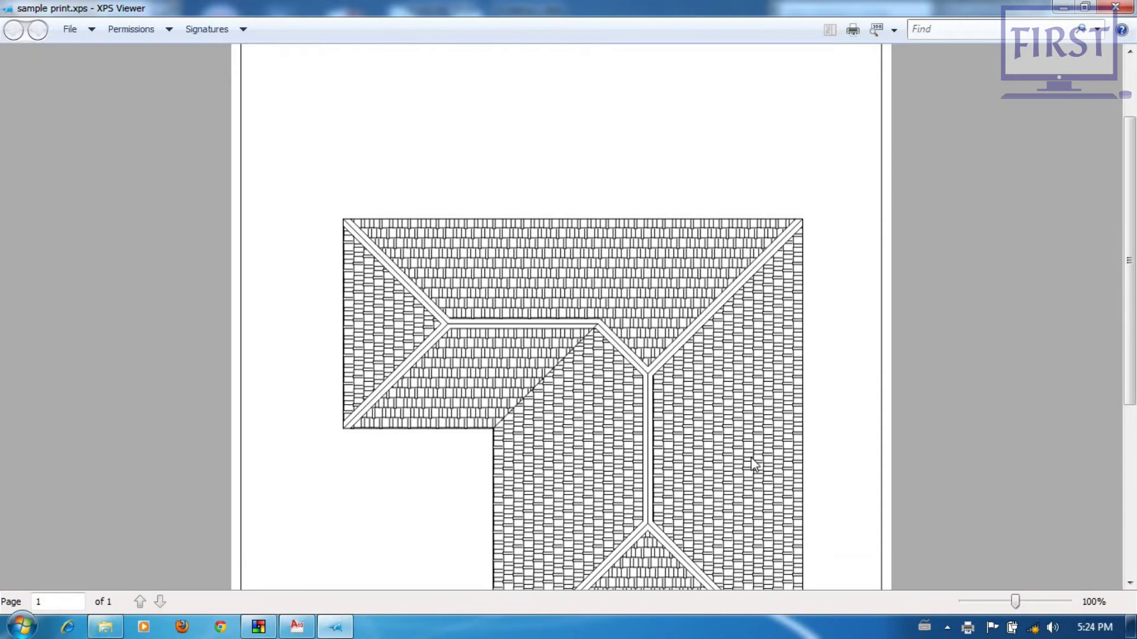
pyautogui.scroll(-5, 790, 385)
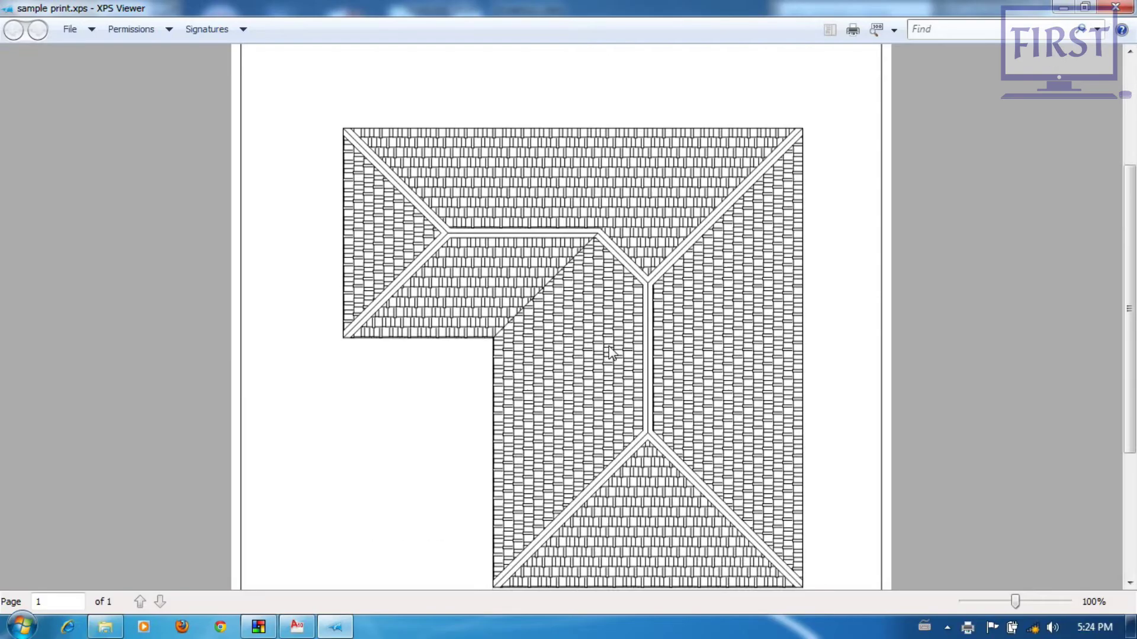
pyautogui.click(1116, 6)
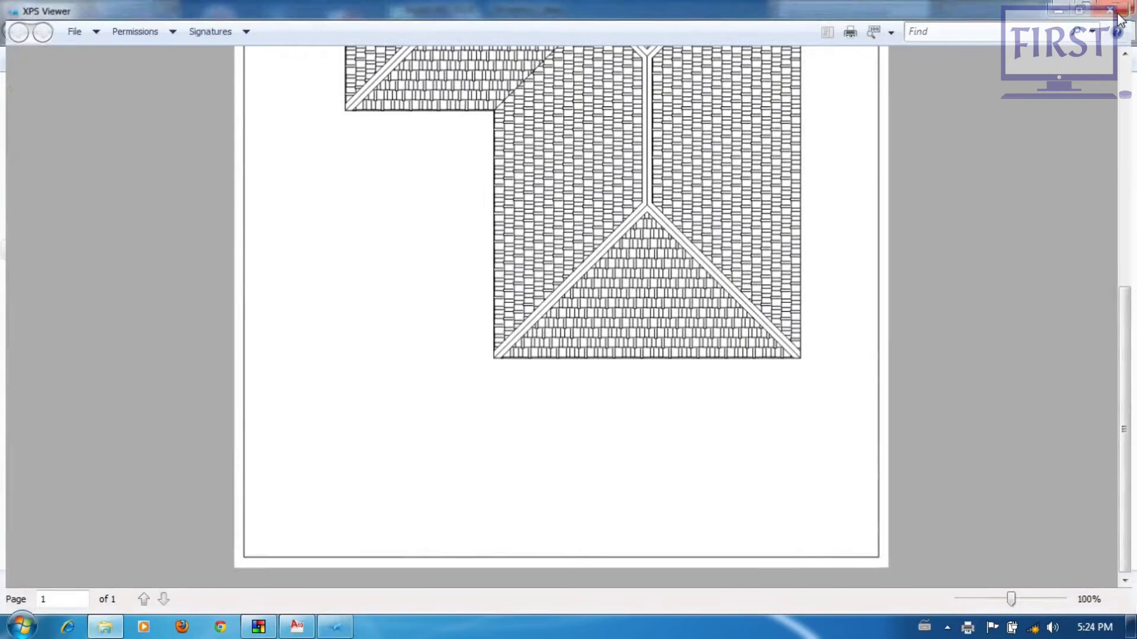
pyautogui.click(1115, 6)
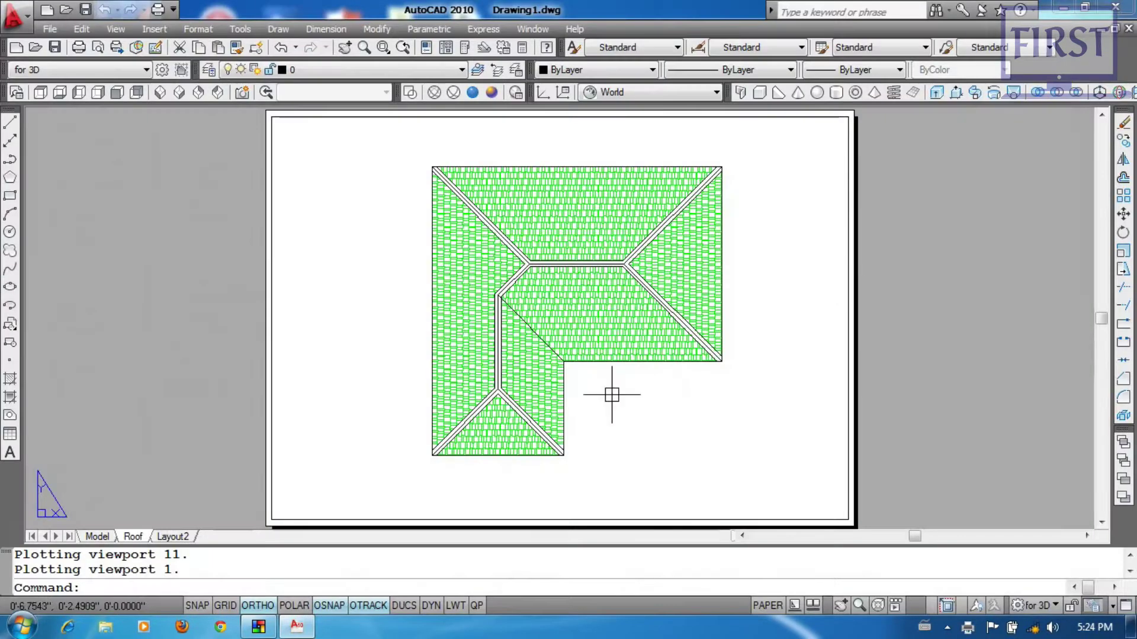
# Step: Zoom out and pan the roof plan inside the viewport, then pan the sheet view
pyautogui.doubleClick(730, 430)
pyautogui.scroll(-1, 685, 375)
pyautogui.moveTo(740, 422); pyautogui.dragTo(657, 384, button='middle')
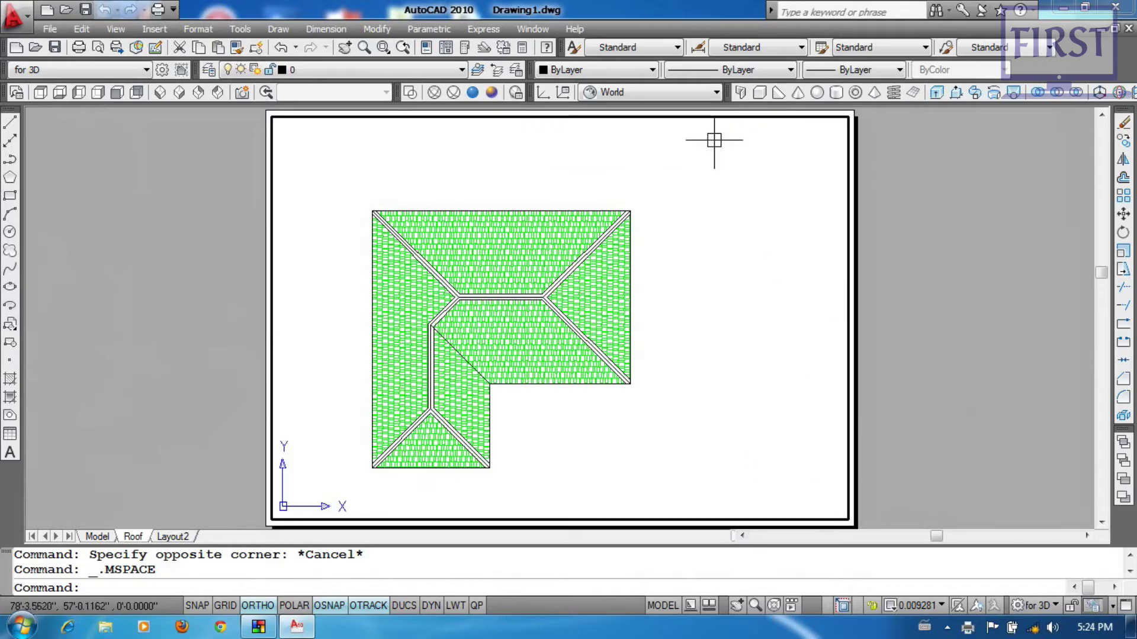
pyautogui.doubleClick(956, 338)
pyautogui.scroll(-2, 639, 421)
pyautogui.scroll(3, 549, 434)
pyautogui.moveTo(548, 434); pyautogui.dragTo(589, 413, button='middle')
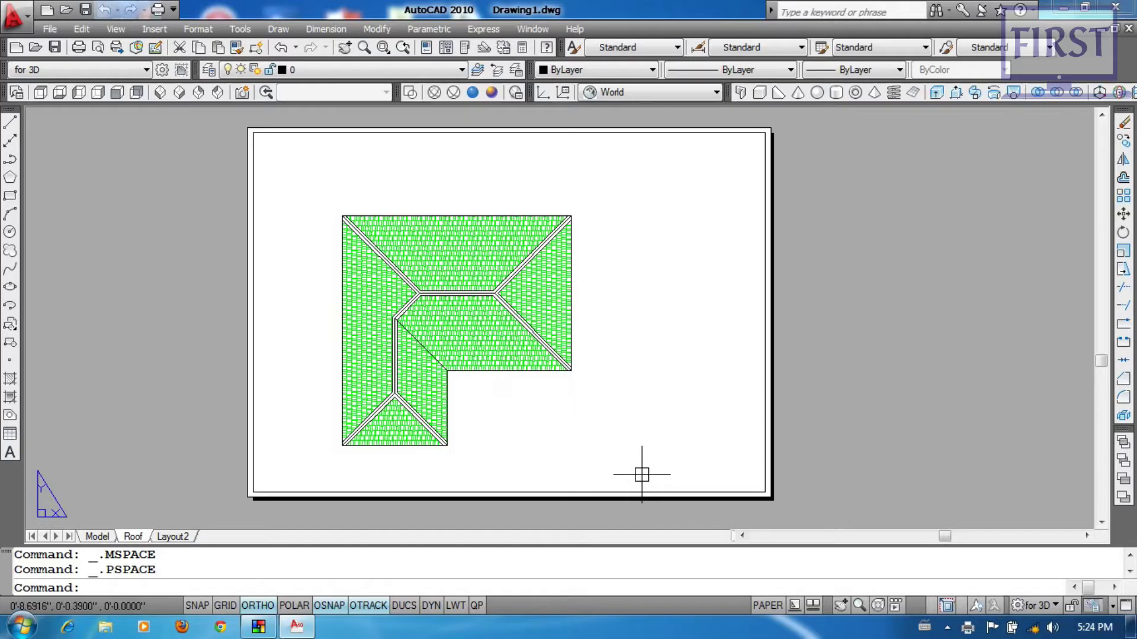
pyautogui.scroll(-2, 548, 386)
# Step: Shift the roof further up-left within the viewport and zoom All on the sheet
pyautogui.doubleClick(652, 385)
pyautogui.scroll(-3, 602, 373)
pyautogui.scroll(3, 602, 379)
pyautogui.moveTo(601, 383); pyautogui.dragTo(583, 357, button='middle')
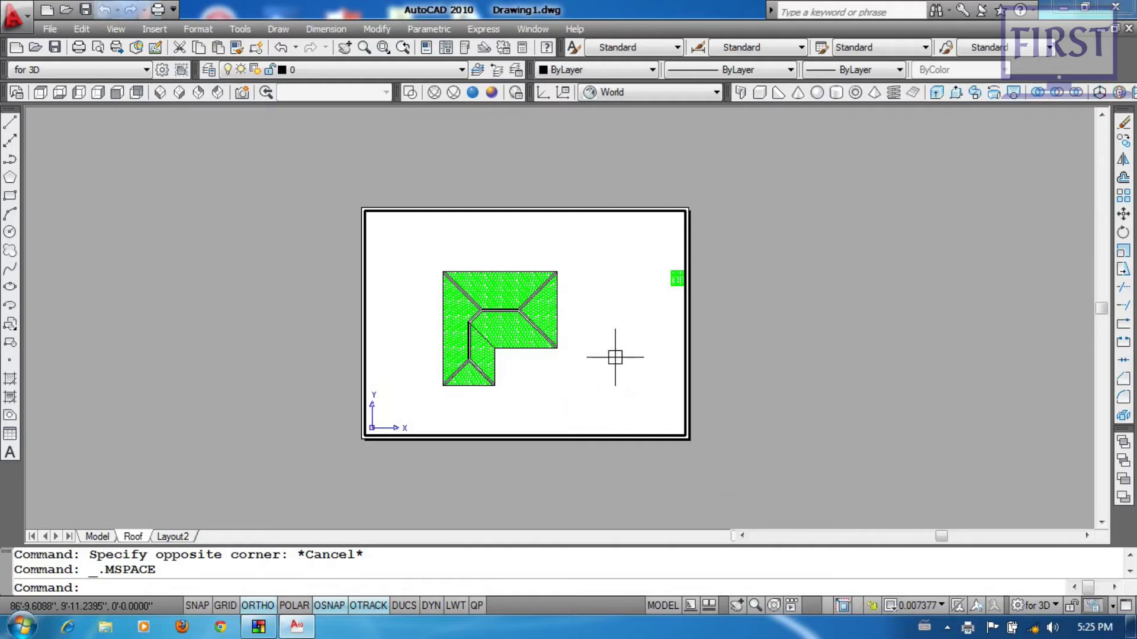
pyautogui.doubleClick(765, 336)
pyautogui.scroll(2, 608, 343)
pyautogui.write('z')
pyautogui.press('Return')
pyautogui.write('a')
pyautogui.press('Return')
pyautogui.scroll(1, 770, 343)
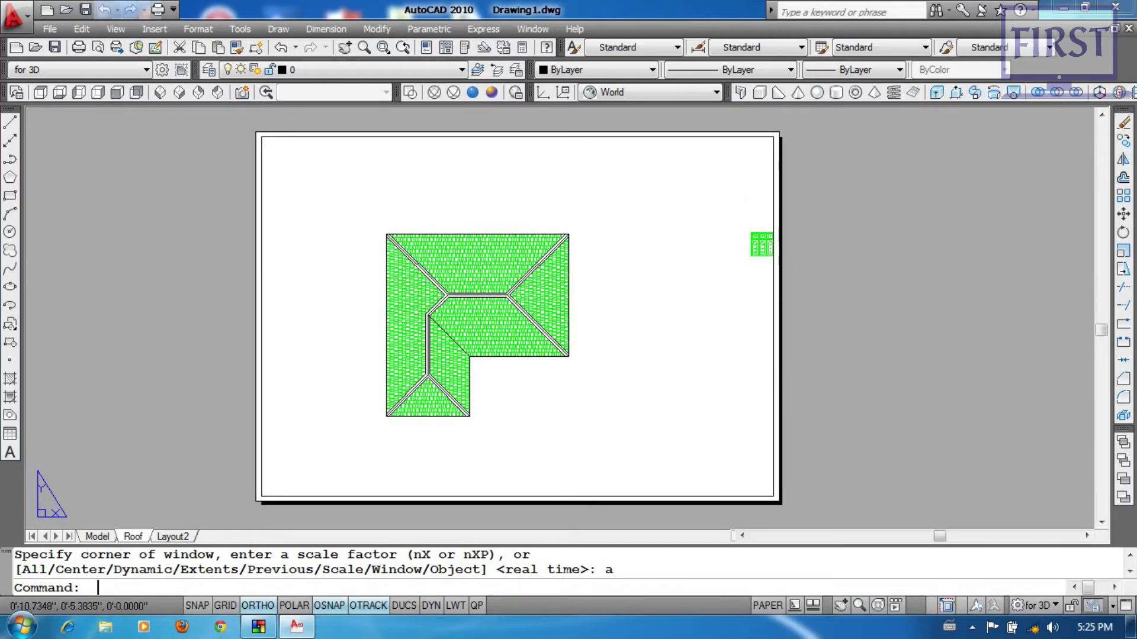
pyautogui.write('l')
pyautogui.press('Return')
# Step: Draw the title-block rectangle strip along the sheet's right edge, from the inner top-right border
pyautogui.click(773, 497)
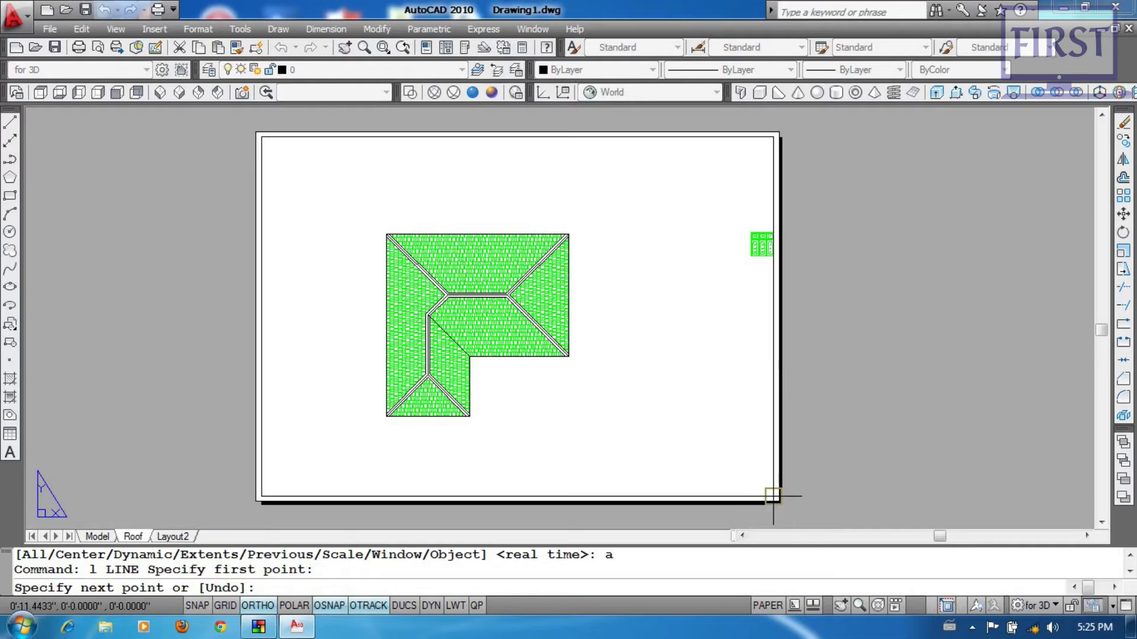
pyautogui.press('Escape')
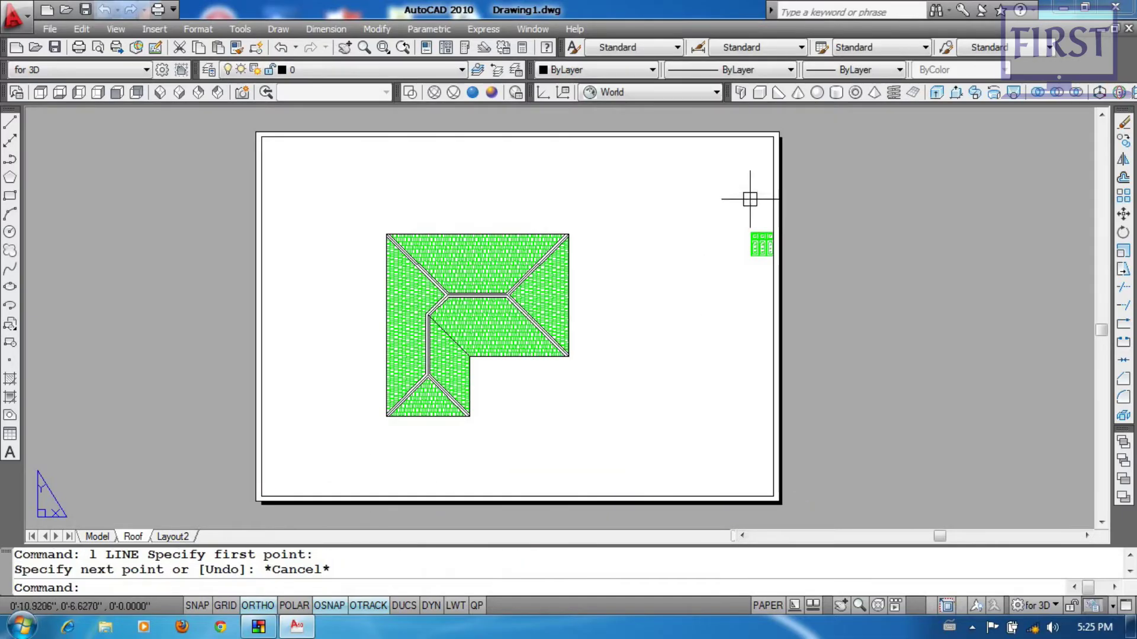
pyautogui.write('c')
pyautogui.press('Return')
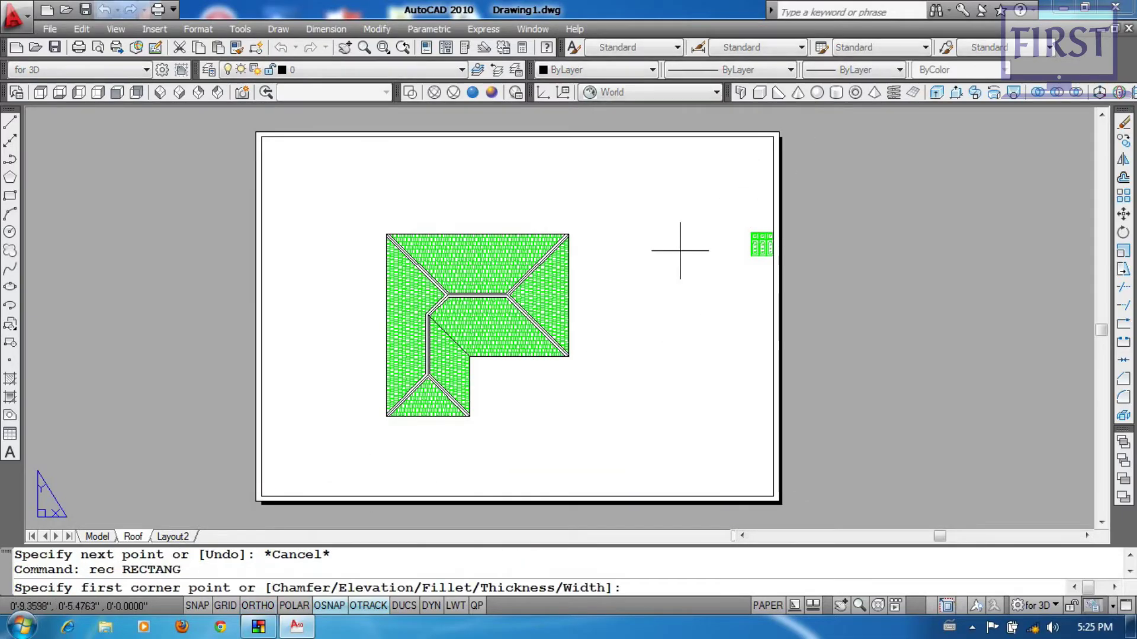
pyautogui.click(772, 137)
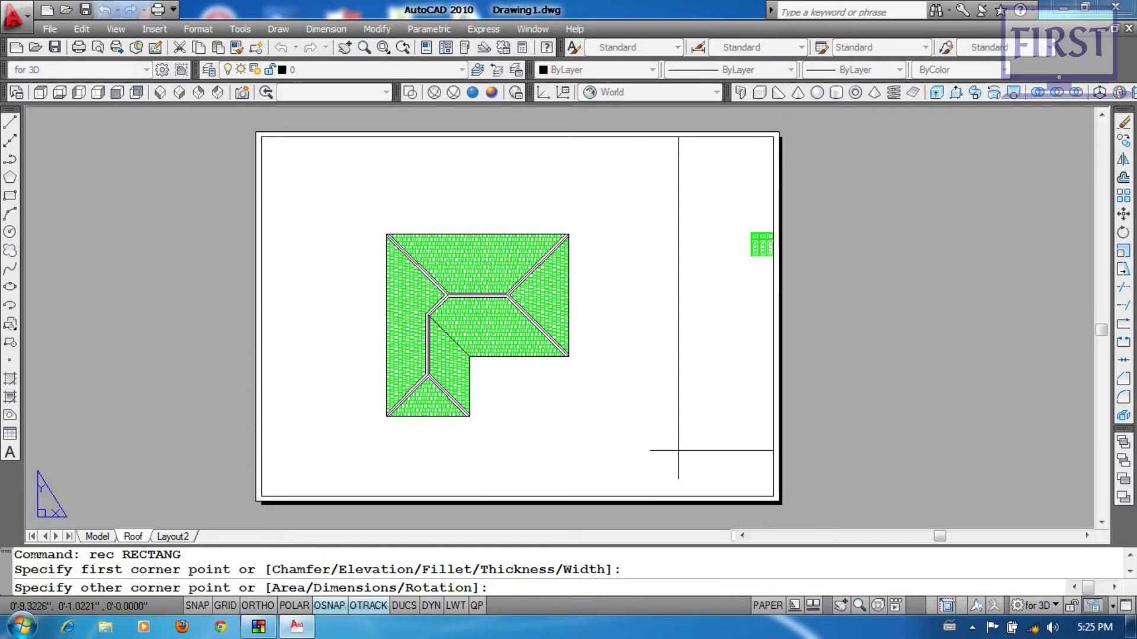
pyautogui.press('Escape')
pyautogui.moveTo(629, 385); pyautogui.dragTo(616, 368, button='middle')
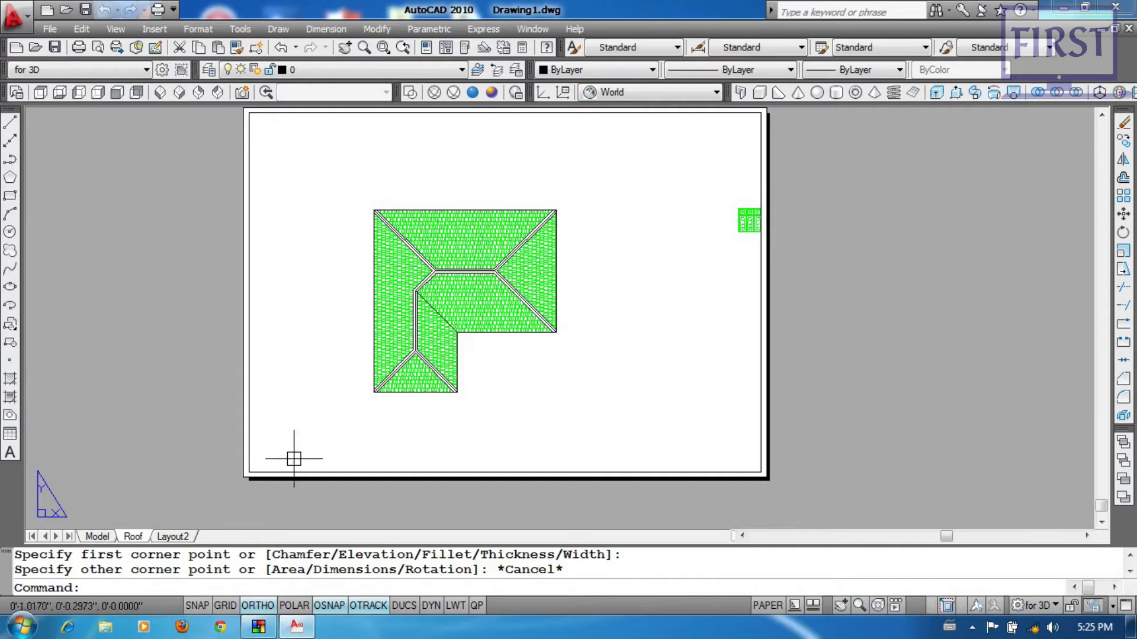
pyautogui.moveTo(413, 356); pyautogui.dragTo(419, 370, button='middle')
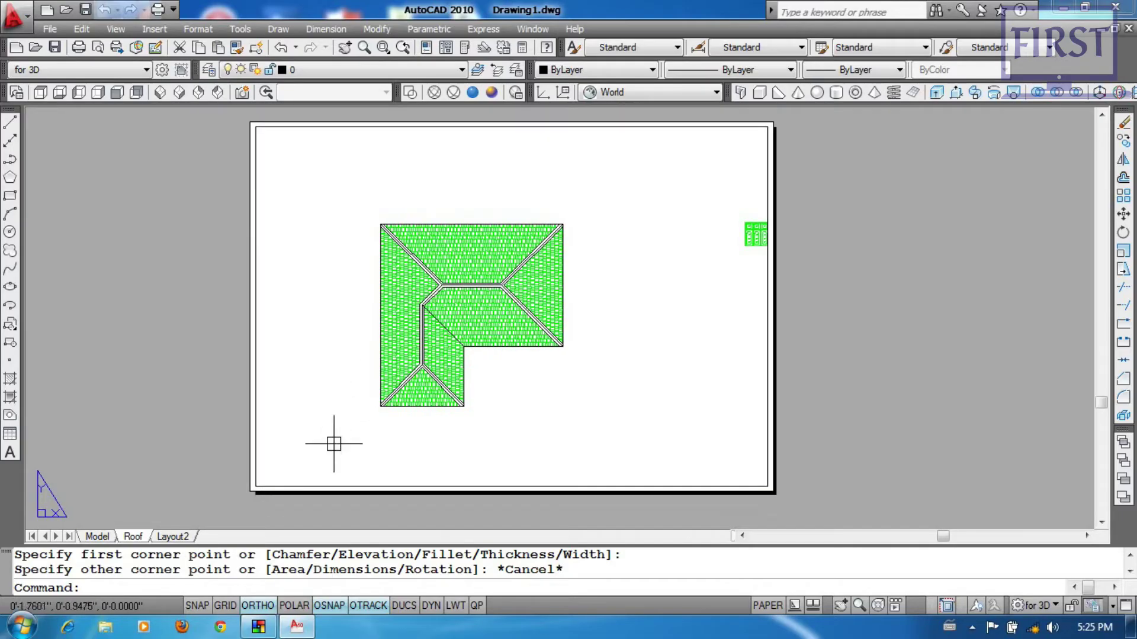
pyautogui.press('Return')
pyautogui.click(255, 485)
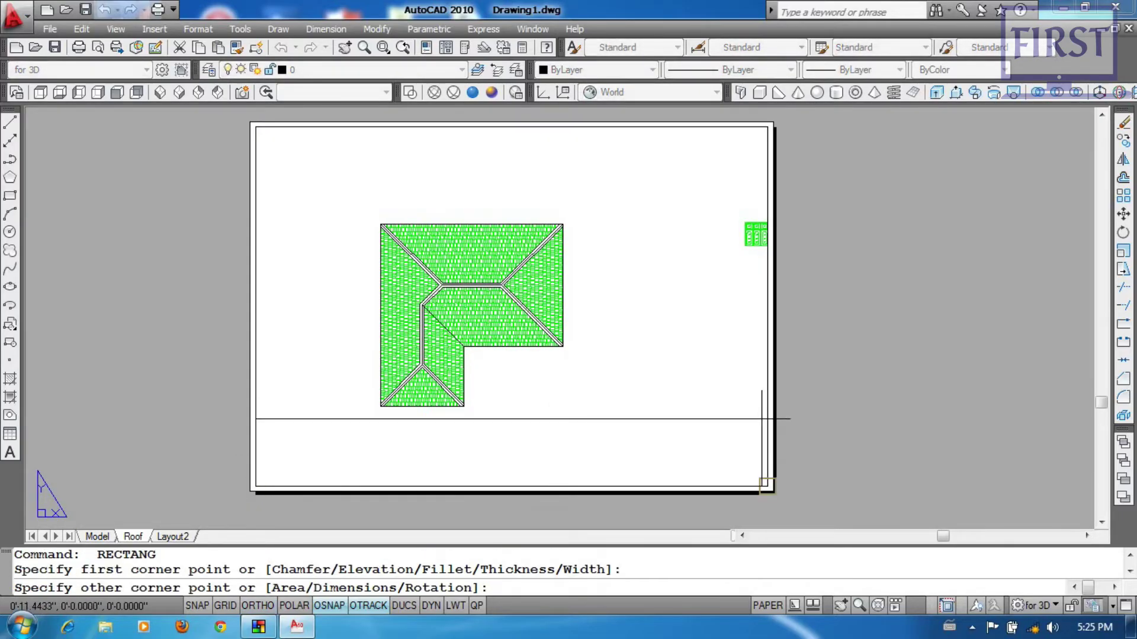
pyautogui.press('Escape')
pyautogui.press('Return')
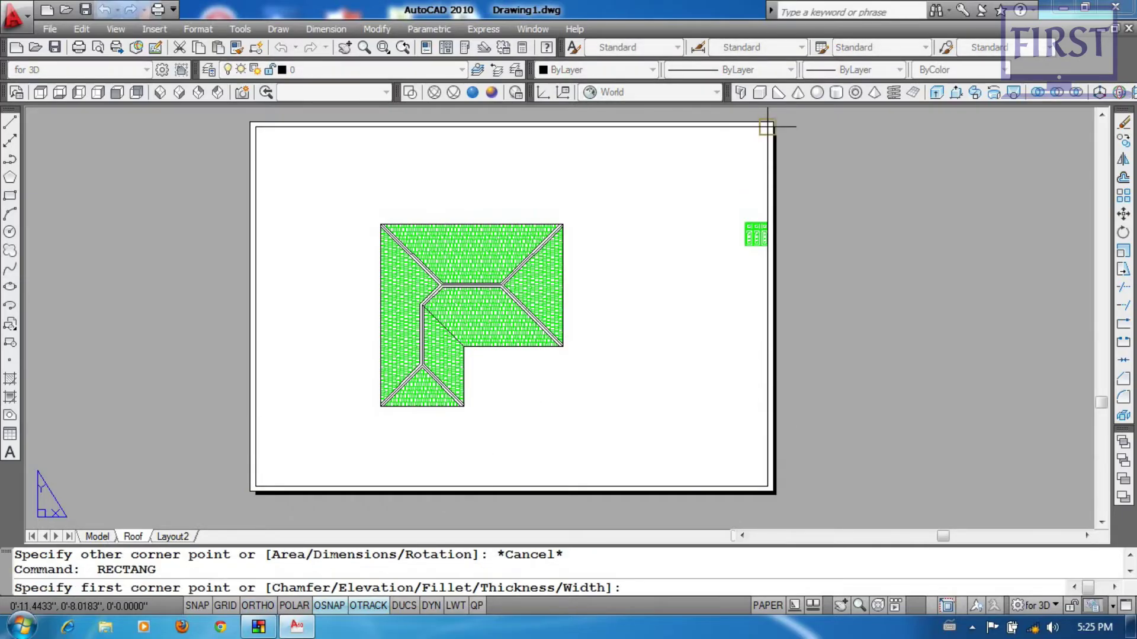
pyautogui.click(767, 127)
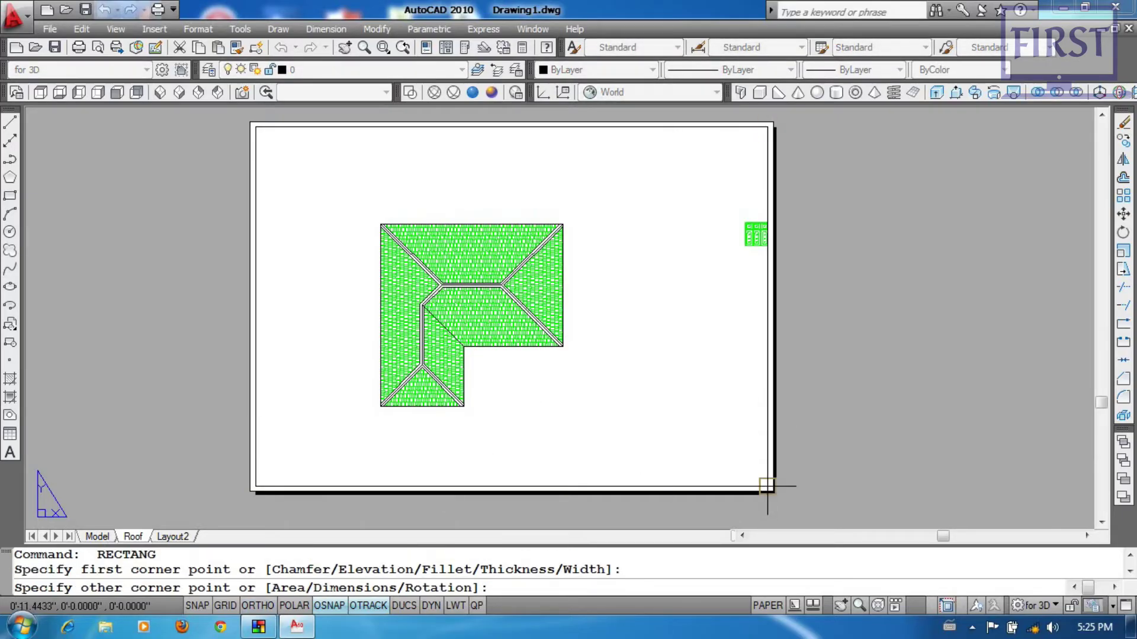
pyautogui.click(646, 487)
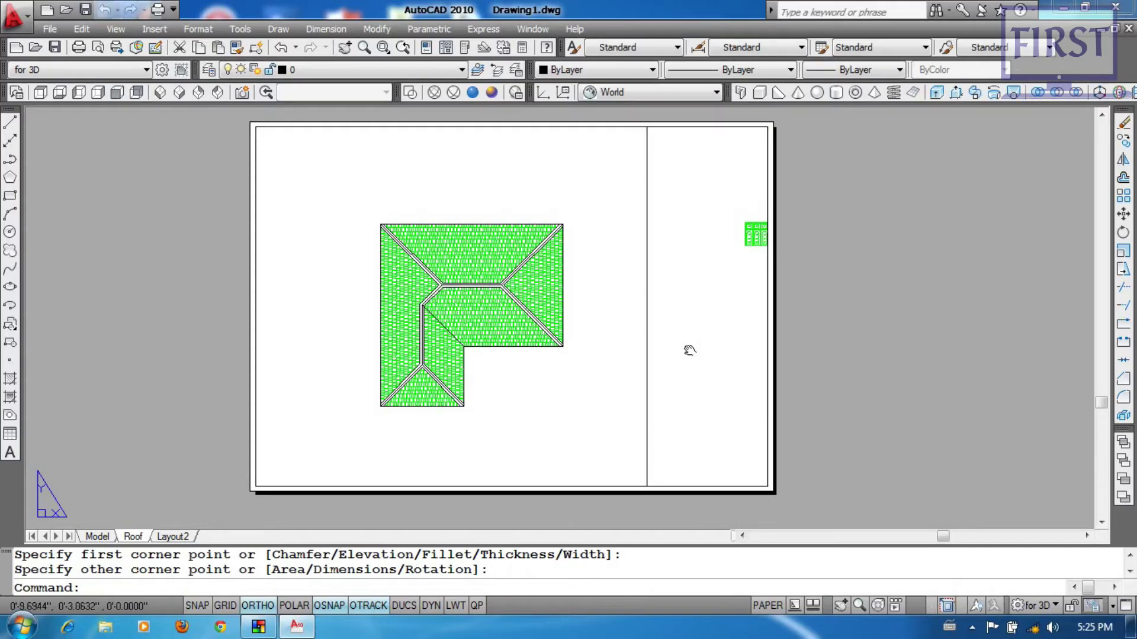
# Step: Draw a horizontal divider line across the title block to the right border
pyautogui.write('l')
pyautogui.press('Return')
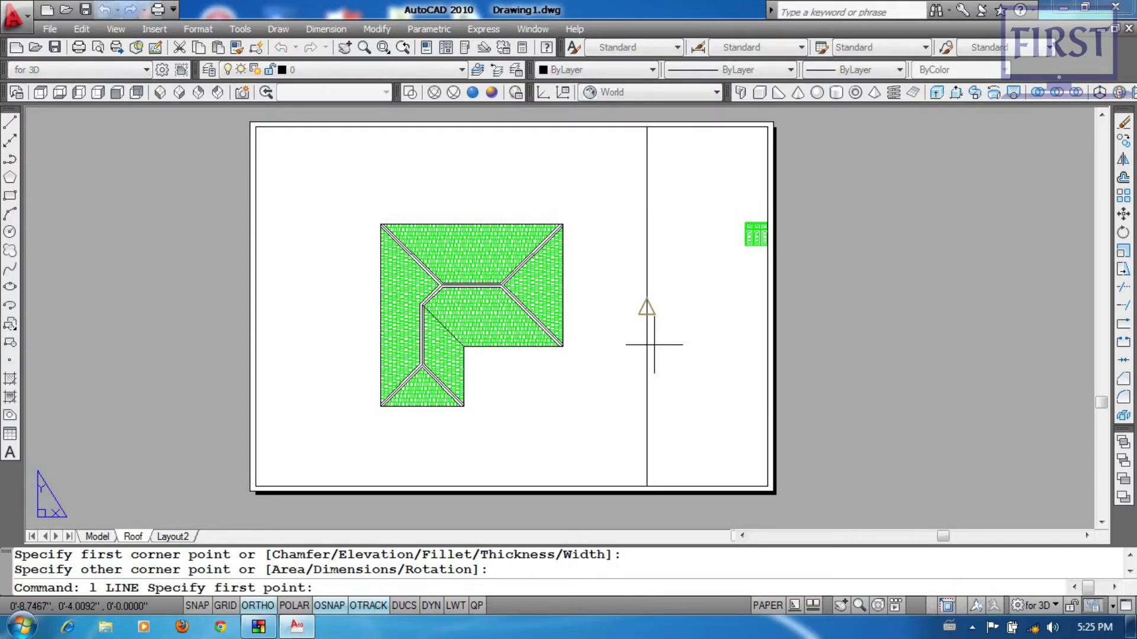
pyautogui.click(647, 306)
pyautogui.click(766, 306)
pyautogui.press('Return')
# Step: Copy the divider line to five more rows down the title block
pyautogui.write('co')
pyautogui.press('Return')
pyautogui.click(712, 360)
pyautogui.click(776, 373)
pyautogui.press('Return')
pyautogui.click(873, 378)
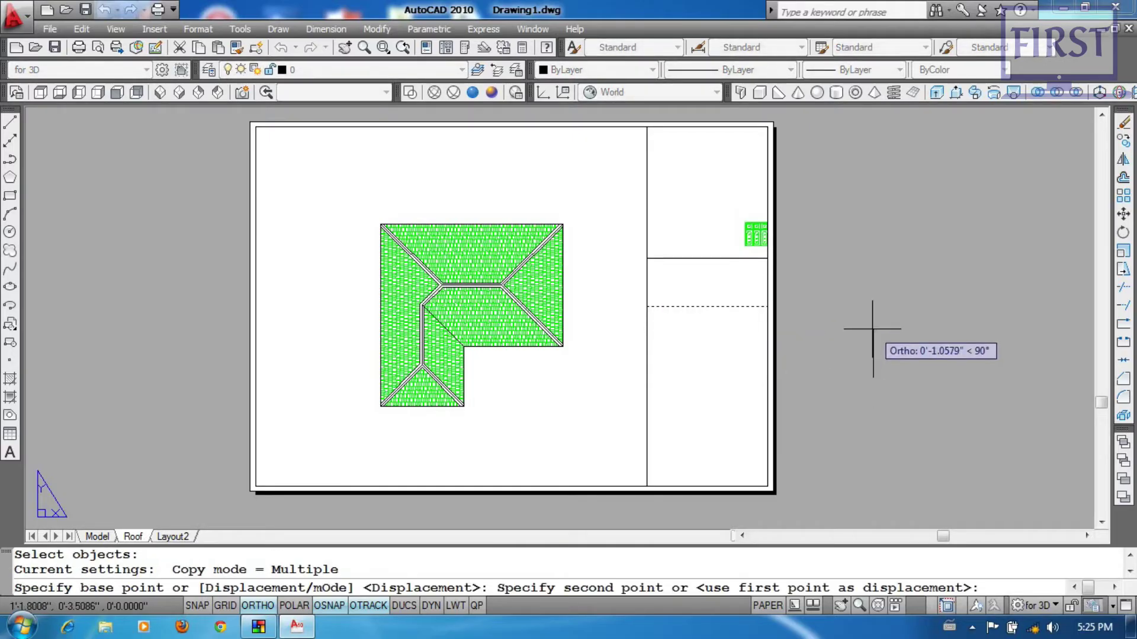
pyautogui.click(872, 347)
pyautogui.click(873, 262)
pyautogui.click(873, 430)
pyautogui.click(873, 463)
pyautogui.click(872, 508)
pyautogui.press('Return')
# Step: Draw two short vertical dividers inside the title block cells
pyautogui.write('l')
pyautogui.press('Return')
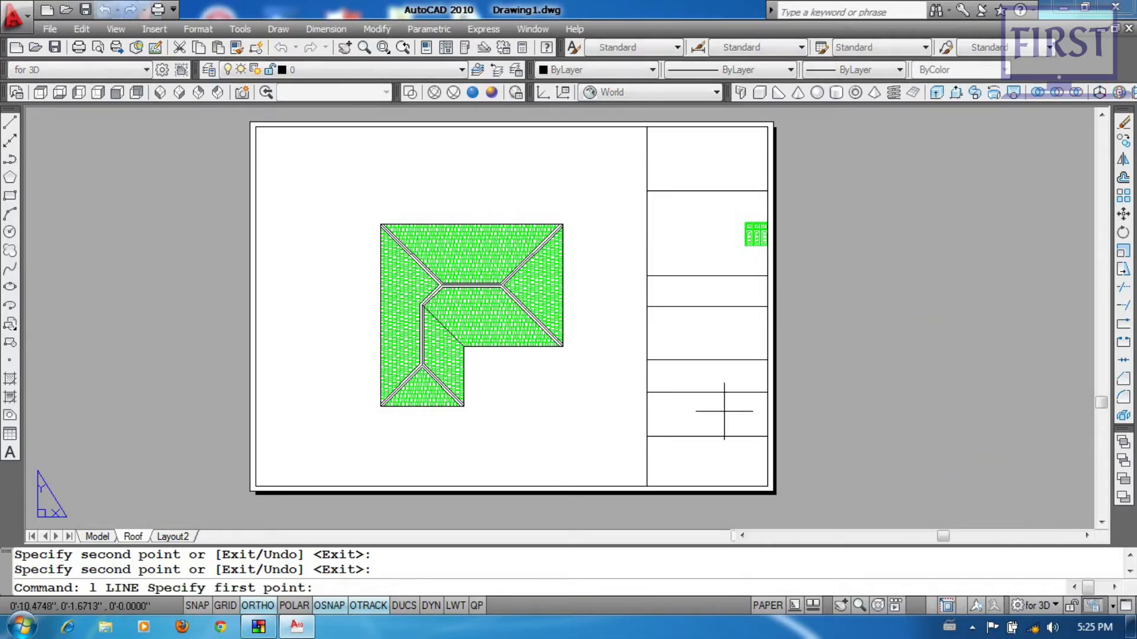
pyautogui.click(707, 392)
pyautogui.click(706, 359)
pyautogui.press('Return')
pyautogui.press('Return')
pyautogui.click(707, 306)
pyautogui.click(707, 275)
pyautogui.press('Return')
# Step: Draw a line along the sheet's bottom edge from the bottom-right to the bottom-left corner
pyautogui.moveTo(530, 403); pyautogui.dragTo(554, 382, button='middle')
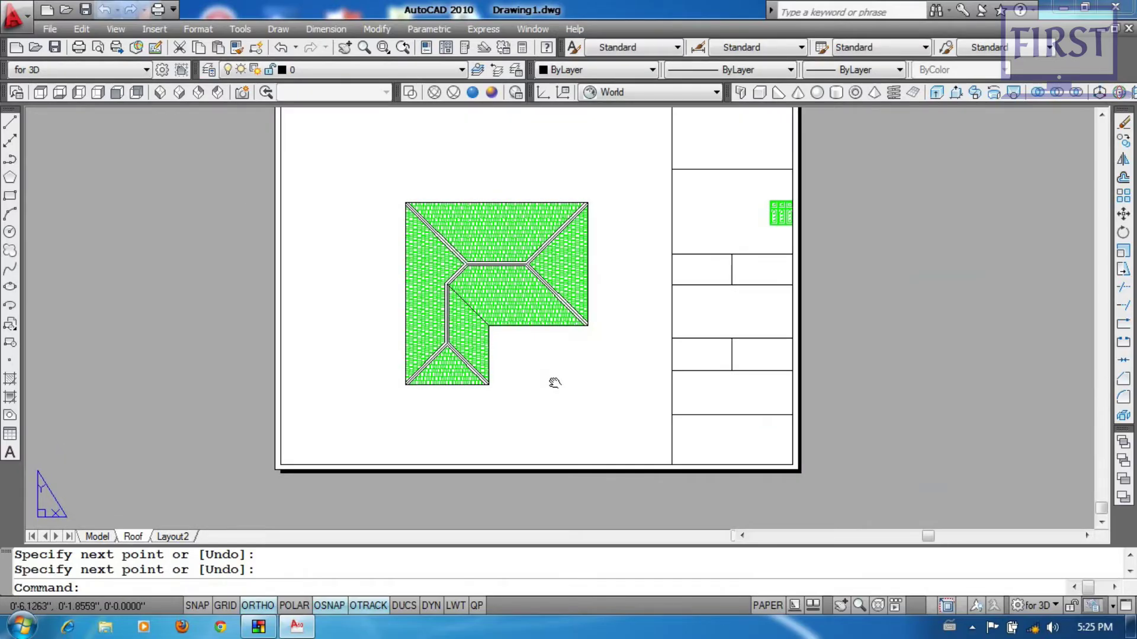
pyautogui.write('l')
pyautogui.press('Return')
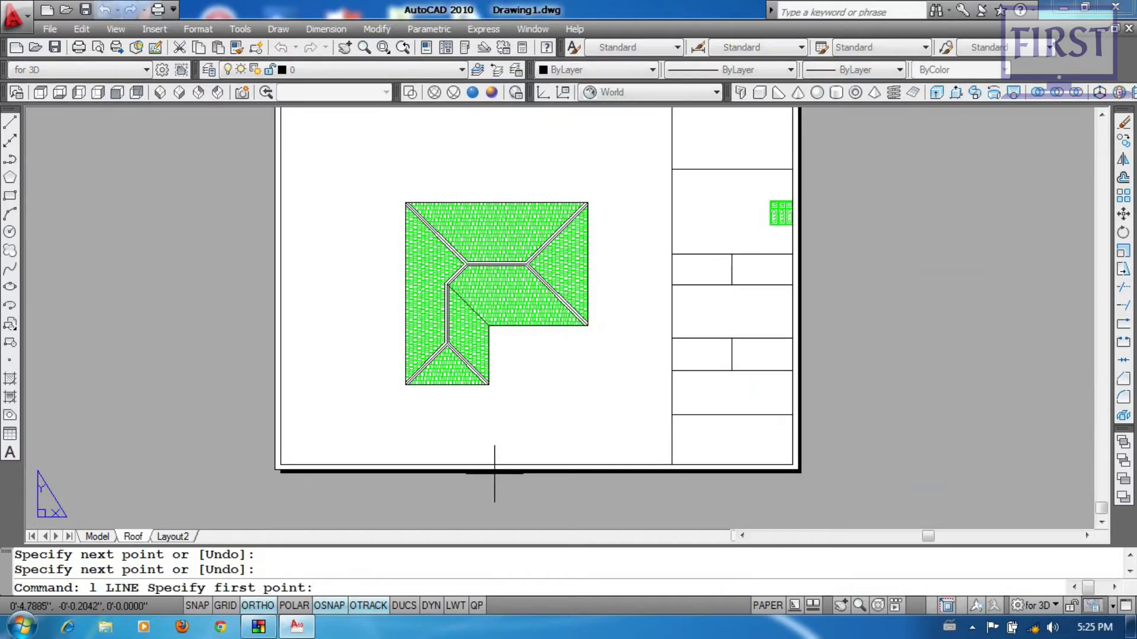
pyautogui.click(792, 464)
pyautogui.click(278, 464)
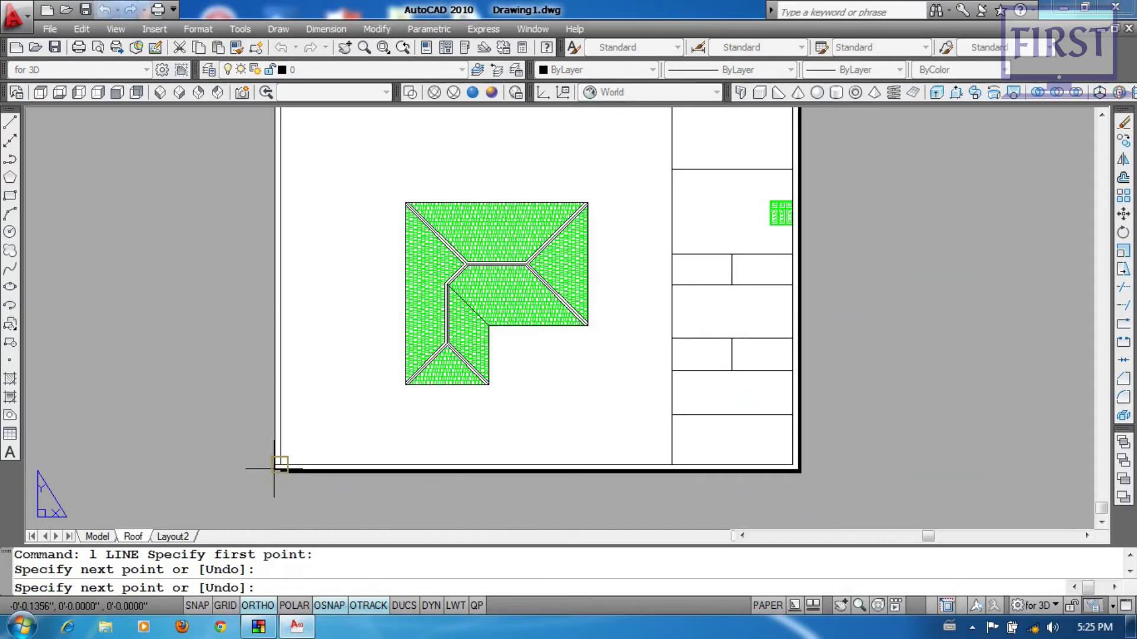
pyautogui.press('Return')
# Step: Enter the roof viewport's model space
pyautogui.scroll(-2, 452, 426)
pyautogui.scroll(2, 460, 459)
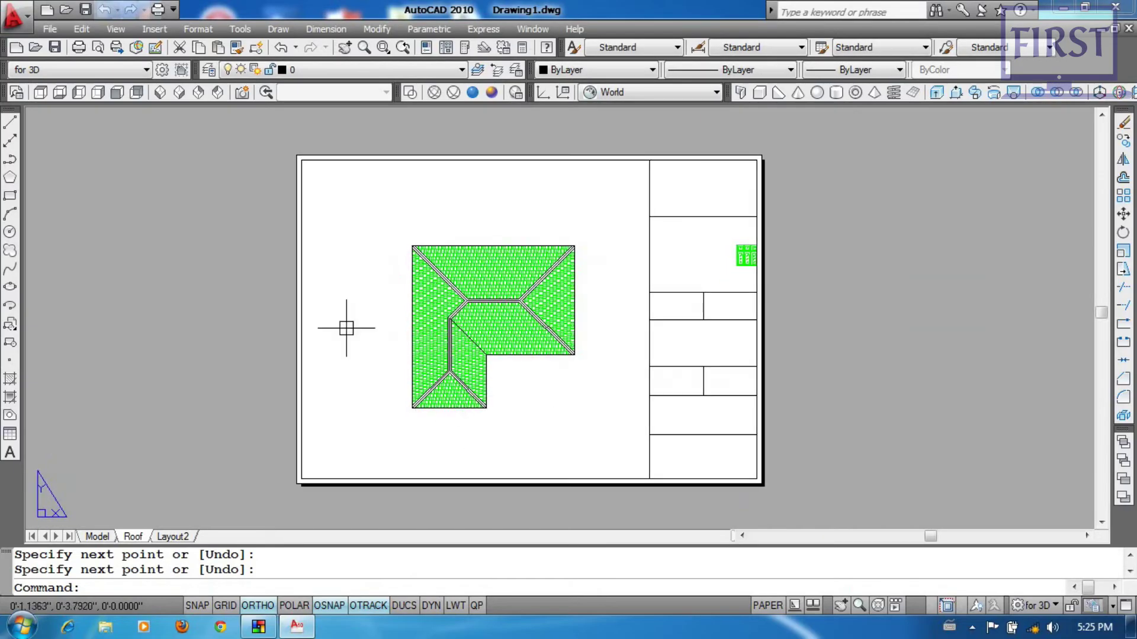
pyautogui.doubleClick(375, 323)
# Step: Return to paper space and erase the old roof viewport
pyautogui.moveTo(389, 349); pyautogui.dragTo(499, 362, button='middle')
pyautogui.doubleClick(548, 160)
pyautogui.press('Delete')
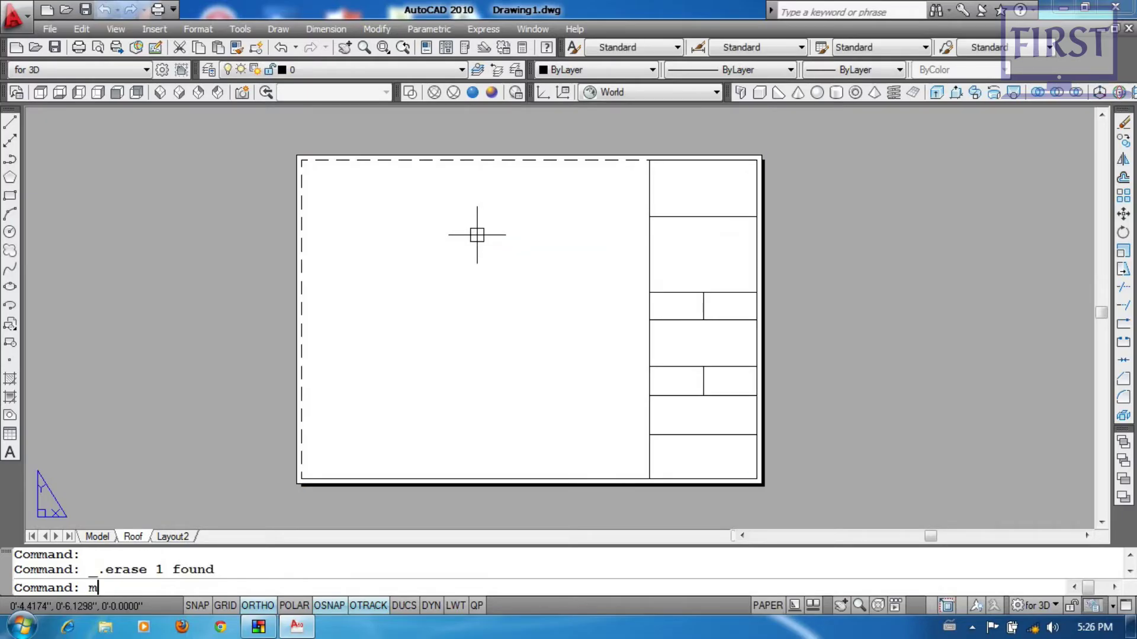
# Step: Create a viewport from the title block's top-left corner to the sheet's bottom-left corner
pyautogui.press('Return')
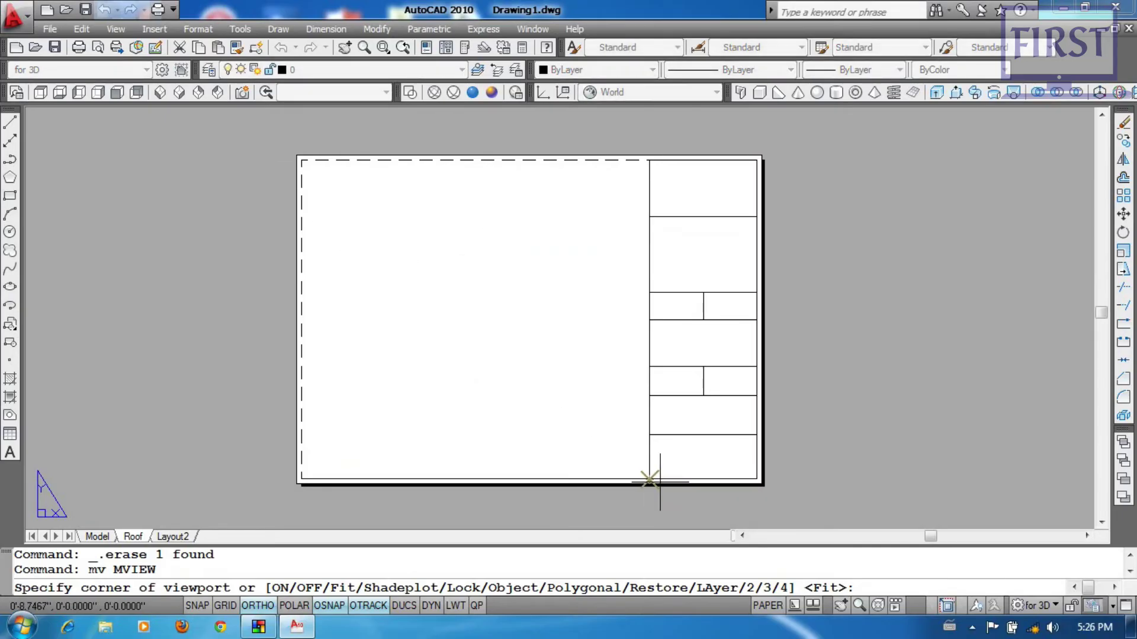
pyautogui.moveTo(482, 344); pyautogui.dragTo(486, 352, button='middle')
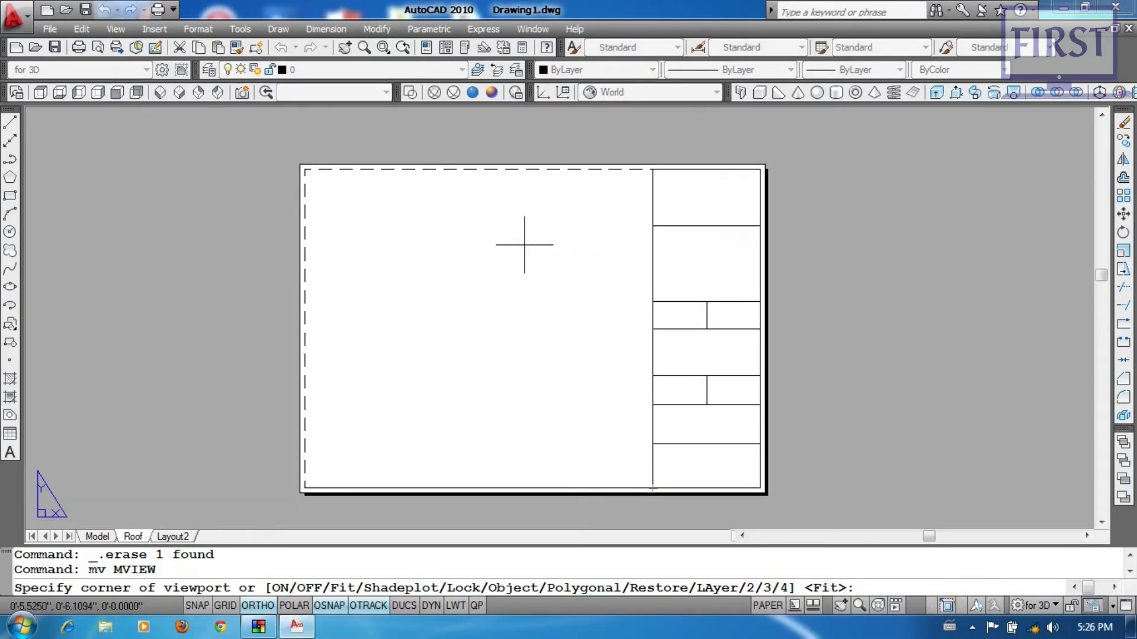
pyautogui.click(652, 170)
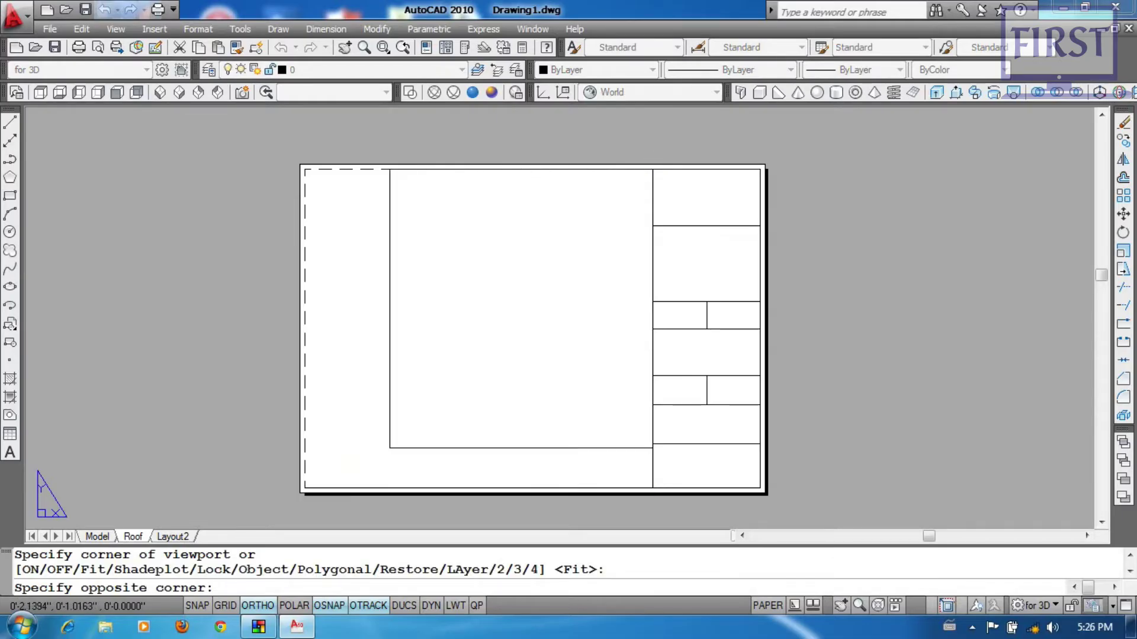
pyautogui.click(305, 488)
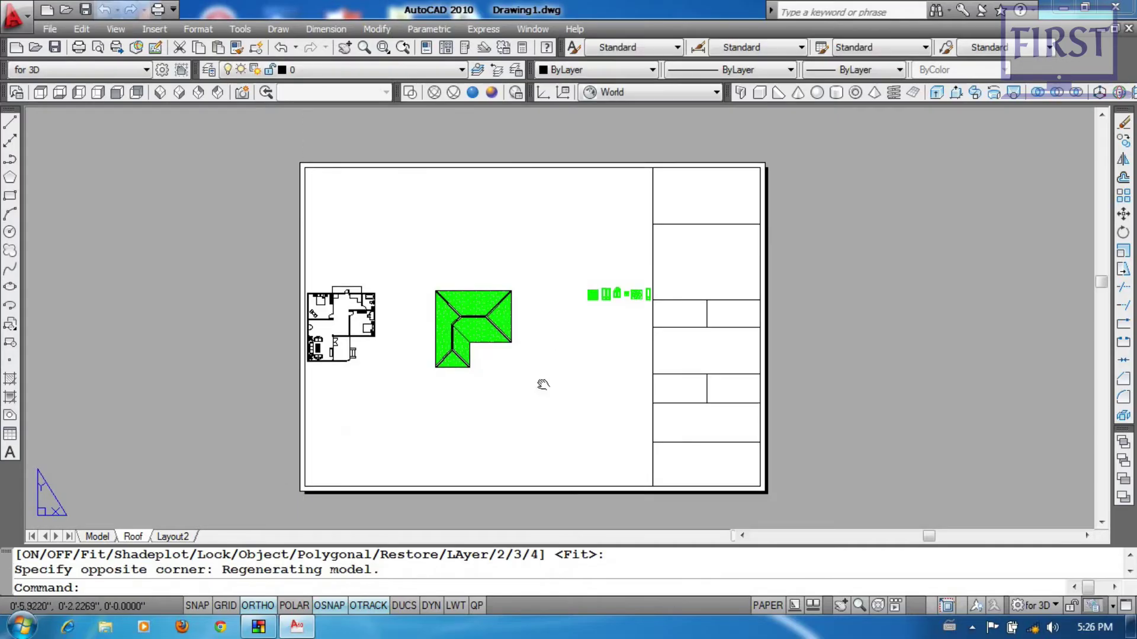
# Step: Erase the leftover line along the sheet's bottom edge
pyautogui.click(254, 423)
pyautogui.click(779, 483)
pyautogui.write('e')
pyautogui.press('Return')
# Step: Set the viewport scale to 1/8" = 1'-0", center the roof plan, and return to paper space
pyautogui.doubleClick(548, 394)
pyautogui.moveTo(432, 318); pyautogui.dragTo(502, 330, button='middle')
pyautogui.scroll(3, 506, 310)
pyautogui.scroll(2, 506, 310)
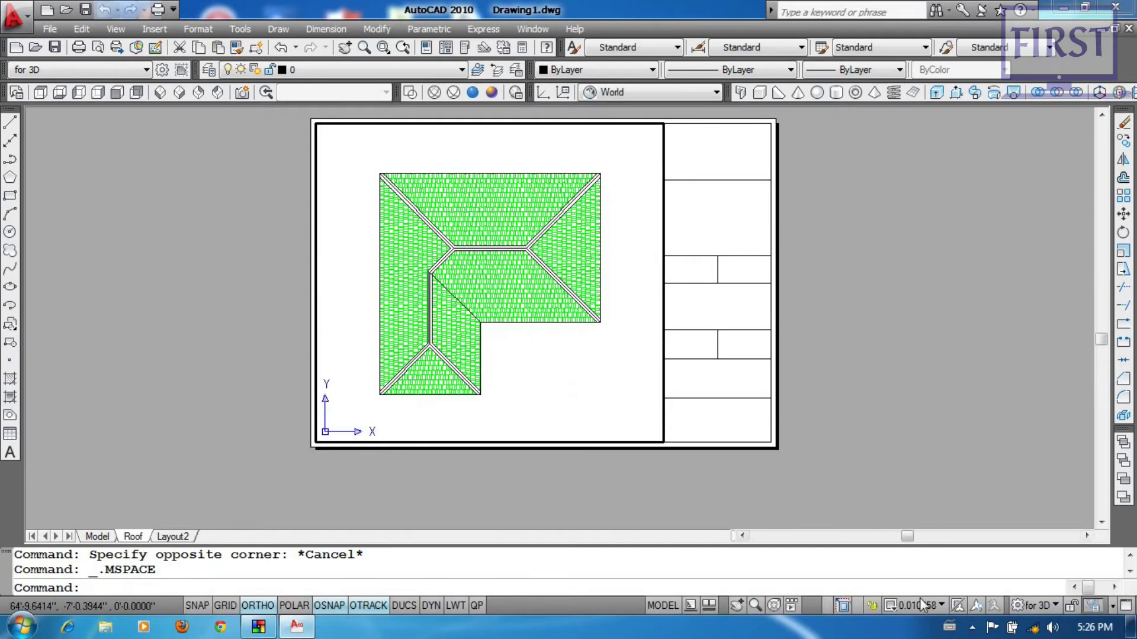
pyautogui.click(918, 605)
pyautogui.click(936, 449)
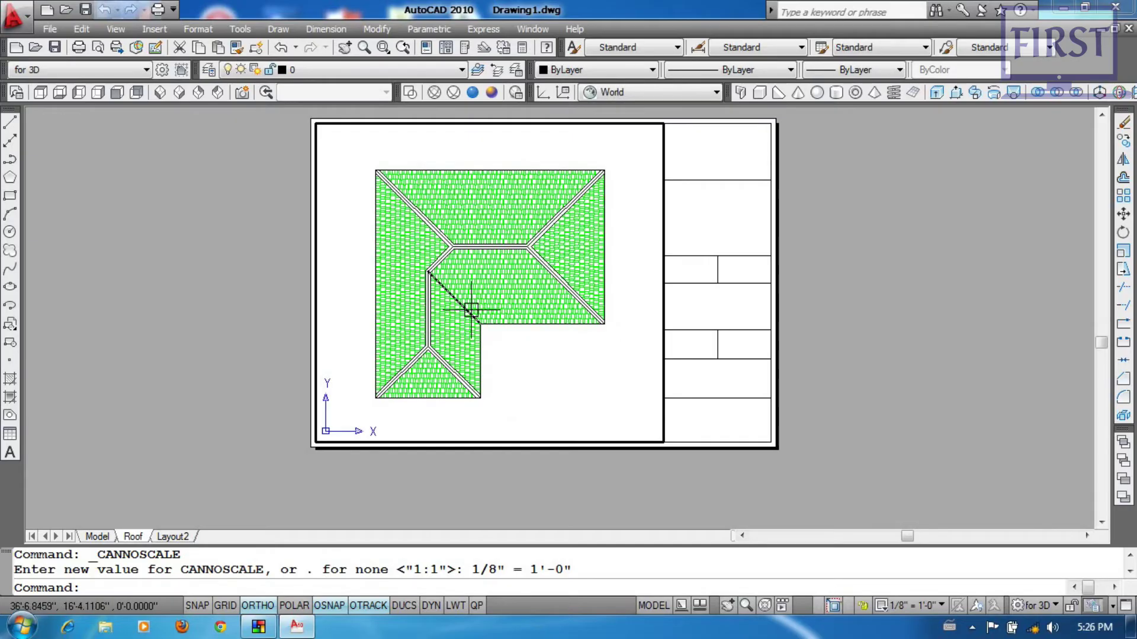
pyautogui.press('Return')
pyautogui.moveTo(505, 343); pyautogui.dragTo(509, 327)
pyautogui.rightClick(500, 290)
pyautogui.click(513, 301)
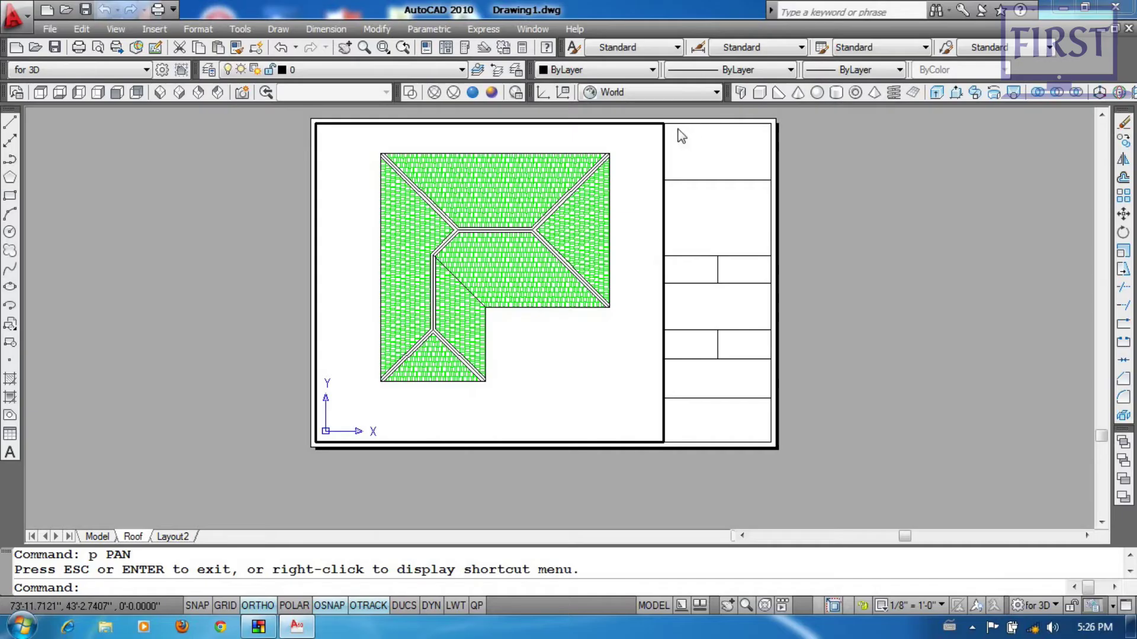
pyautogui.doubleClick(859, 275)
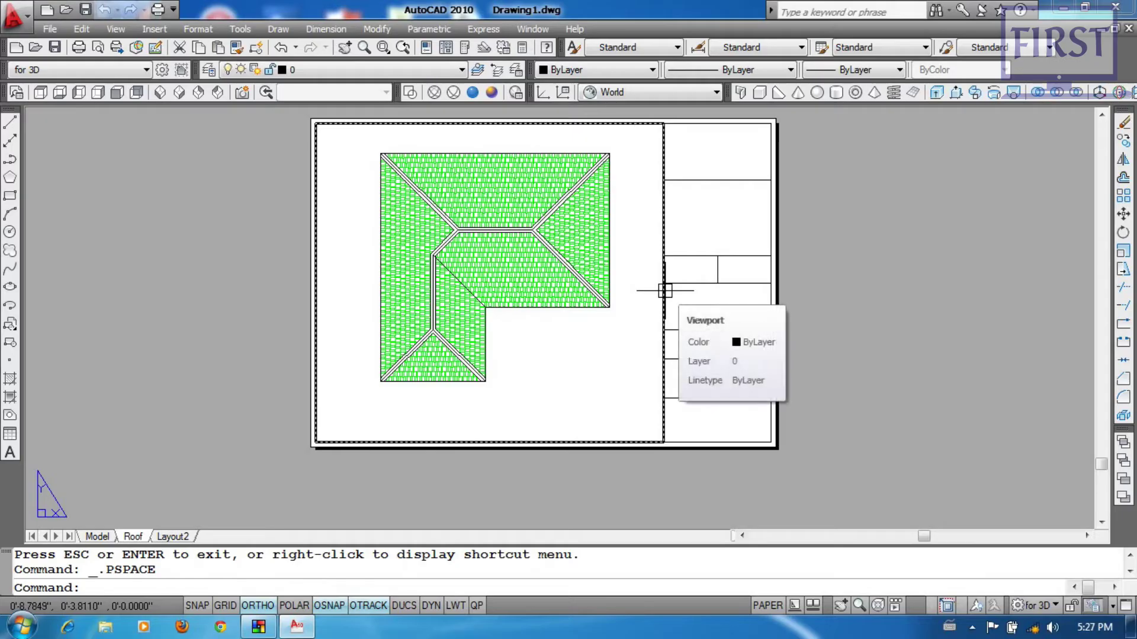
# Step: Look over the Model tab drawing, then come back to the Roof layout
pyautogui.scroll(2, 661, 280)
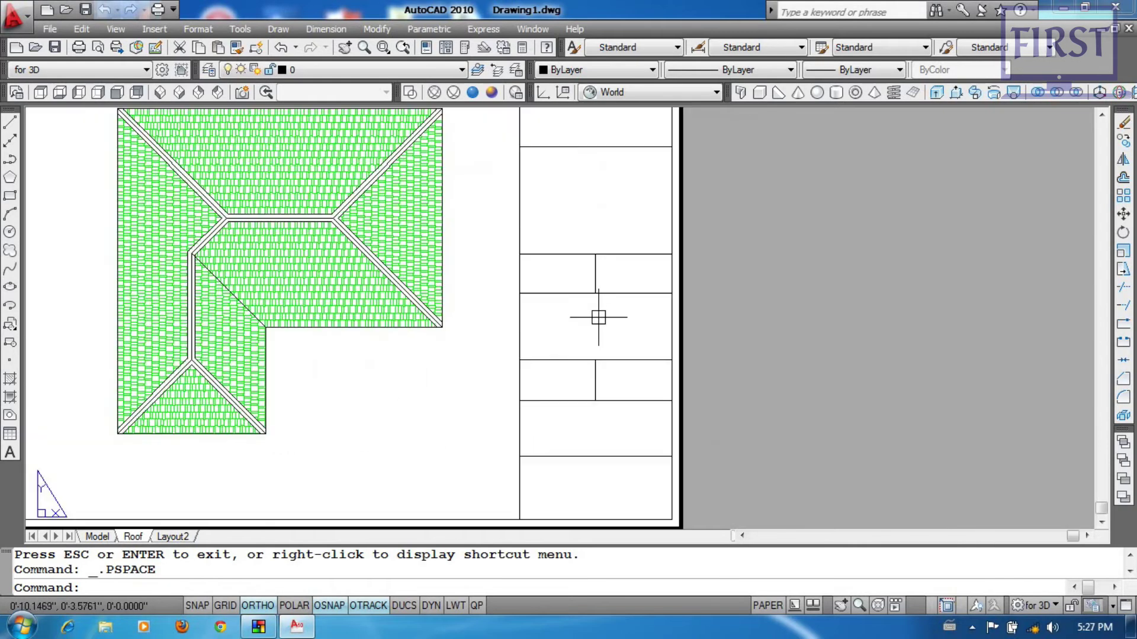
pyautogui.scroll(-3, 627, 326)
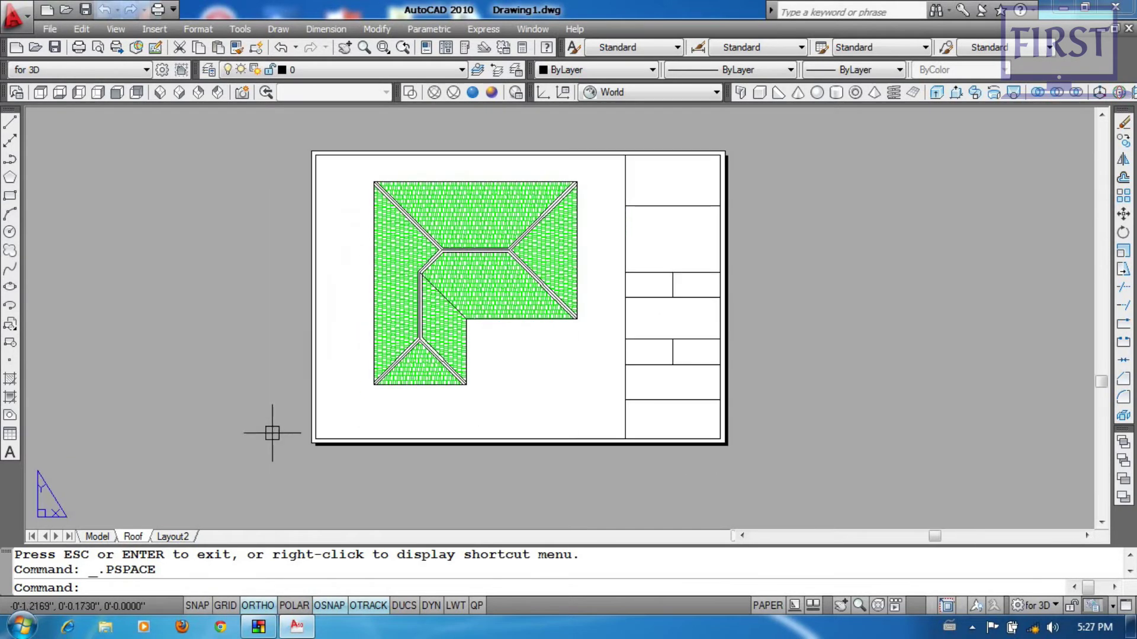
pyautogui.click(97, 537)
pyautogui.scroll(2, 579, 284)
pyautogui.moveTo(578, 284); pyautogui.dragTo(641, 284, button='middle')
pyautogui.scroll(-3, 456, 292)
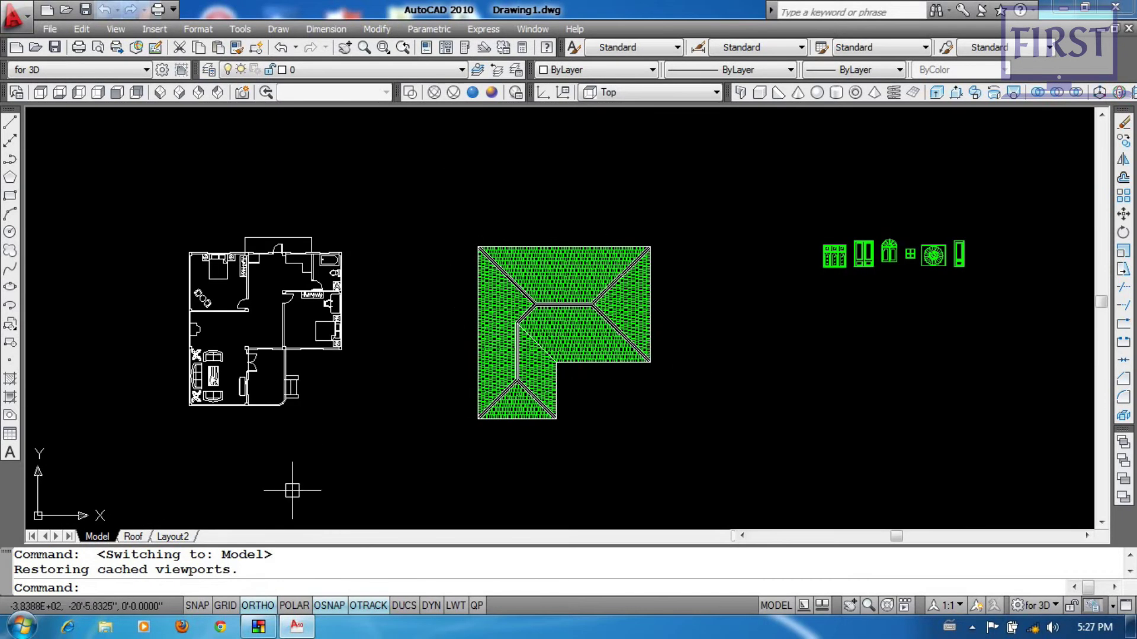
pyautogui.click(134, 537)
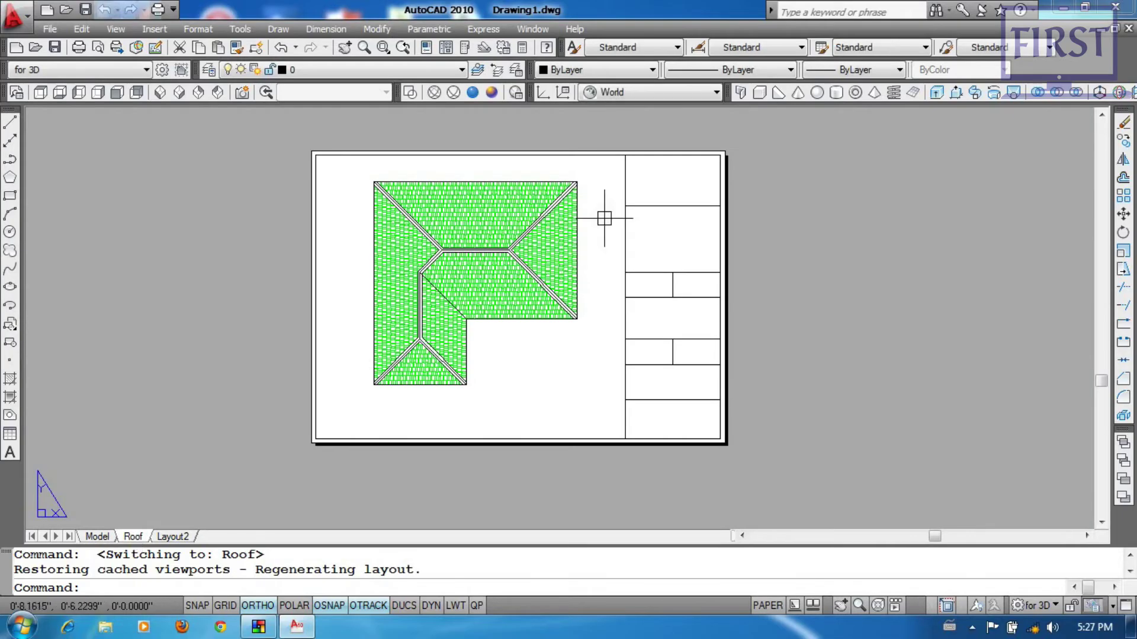
pyautogui.scroll(1, 729, 302)
pyautogui.scroll(-3, 698, 330)
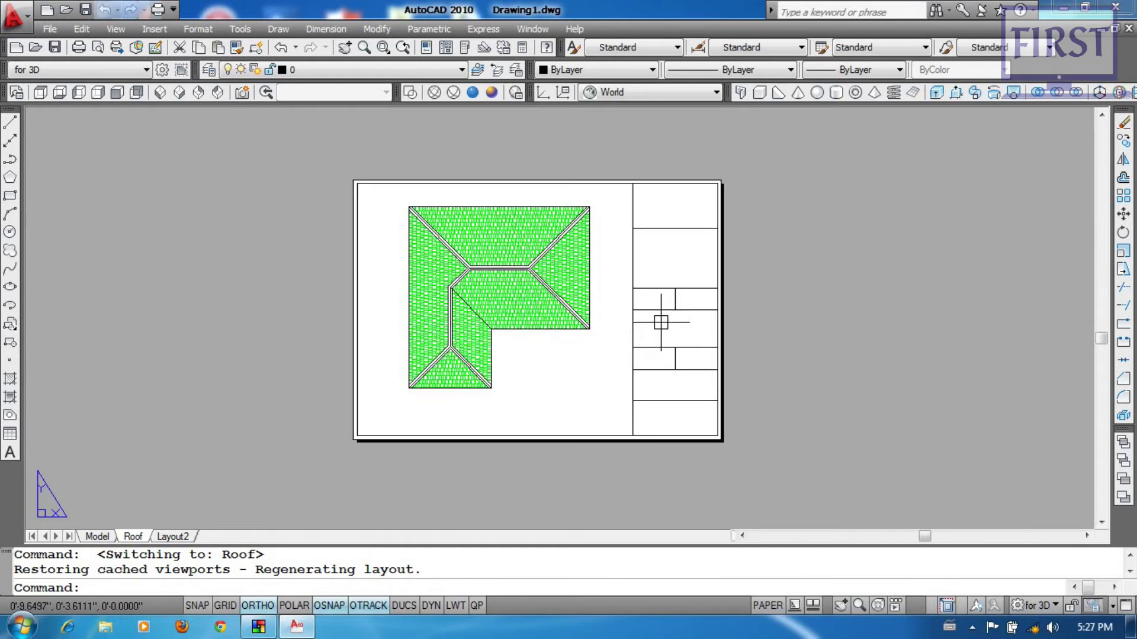
pyautogui.press('Return')
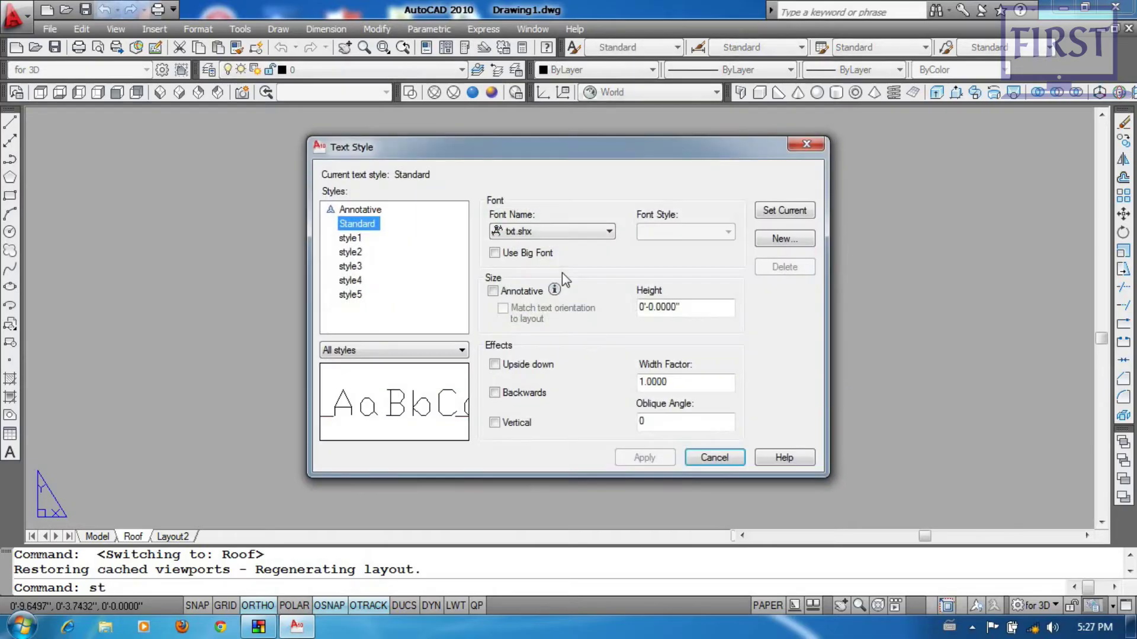
# Step: Create text style 'for print' using Times New Roman at 0.2 height, then apply it
pyautogui.click(804, 239)
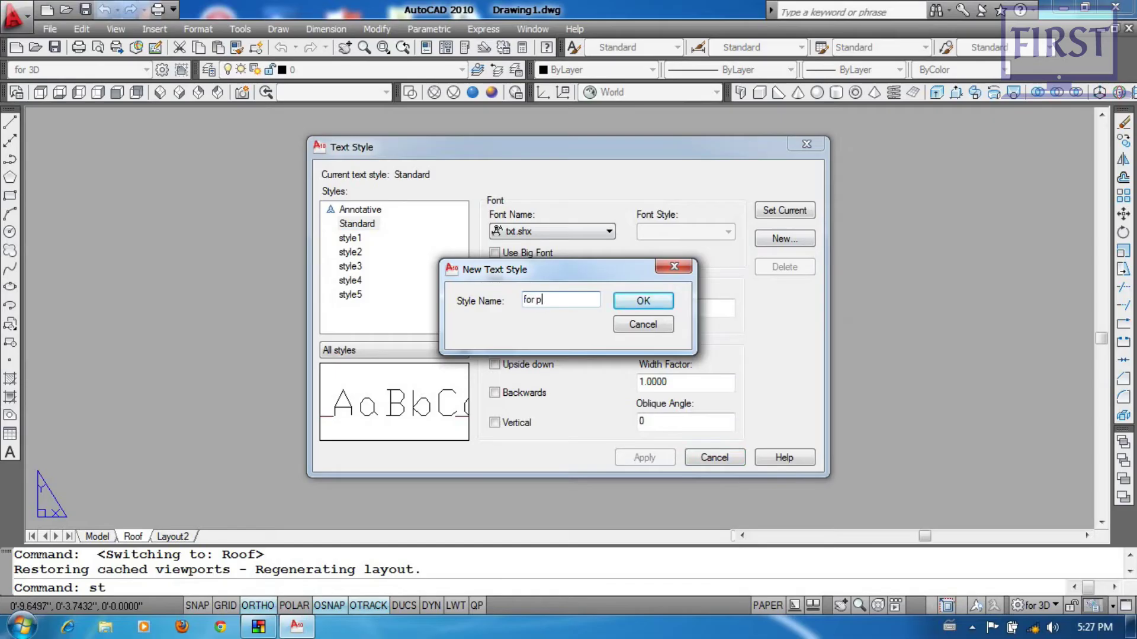
pyautogui.write('for print')
pyautogui.press('Return')
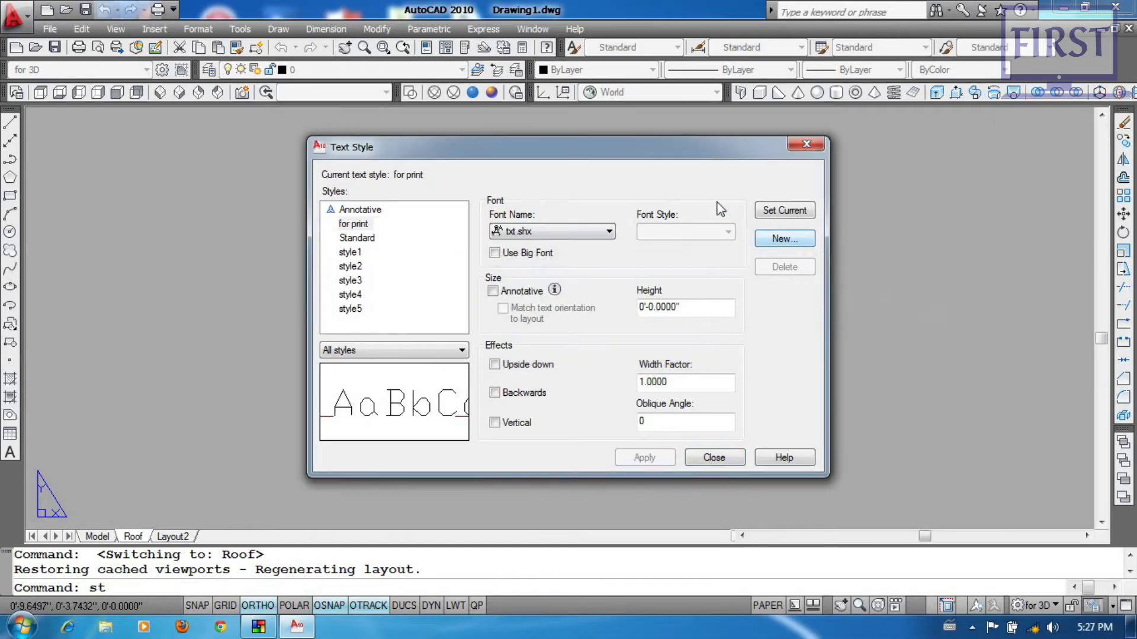
pyautogui.click(608, 232)
pyautogui.write('t')
pyautogui.scroll(-3, 581, 294)
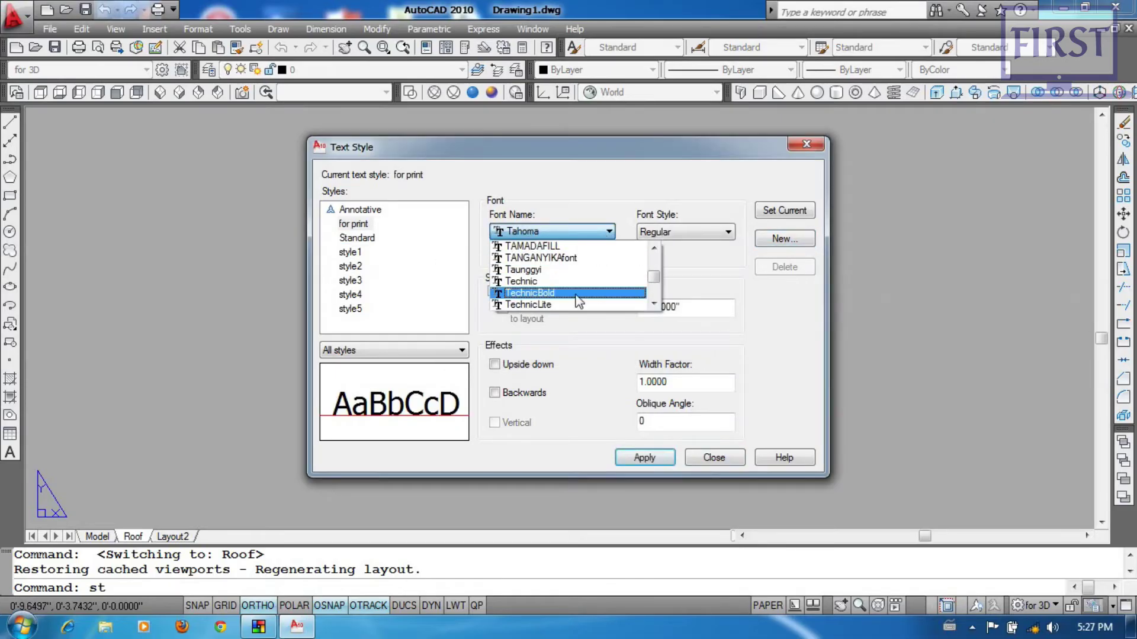
pyautogui.scroll(-2, 583, 296)
pyautogui.click(586, 271)
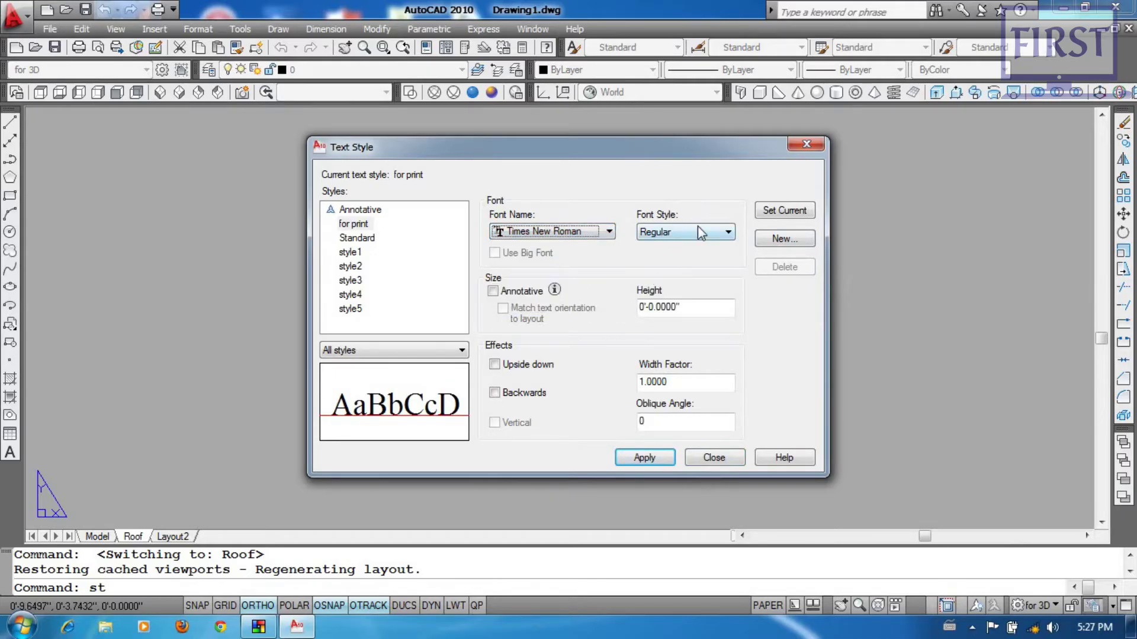
pyautogui.doubleClick(696, 314)
pyautogui.write('0.2')
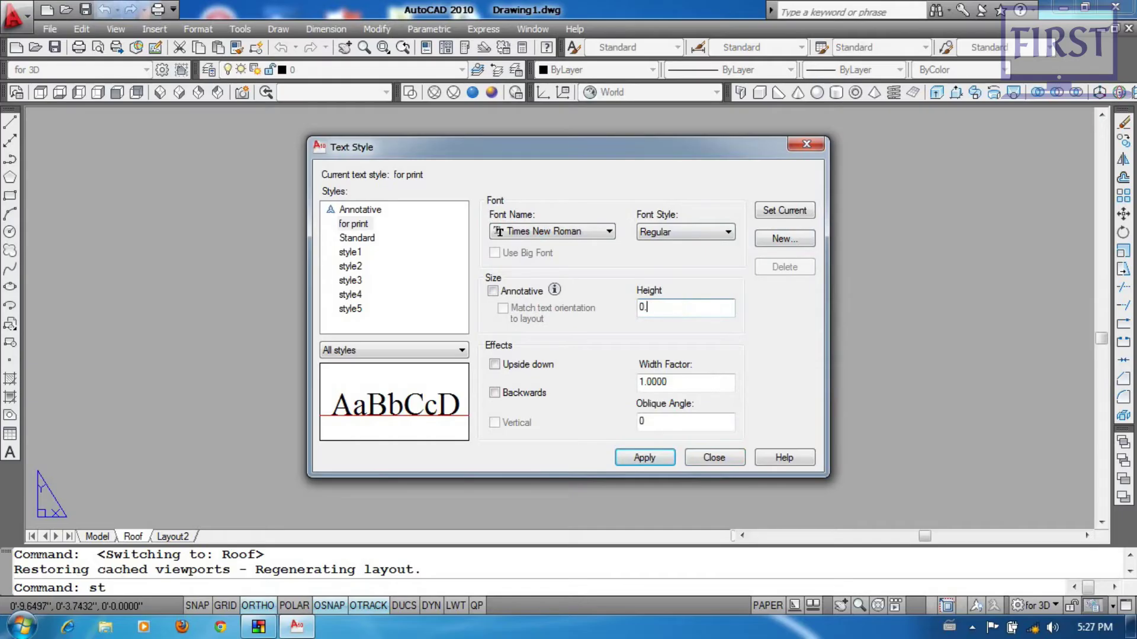
pyautogui.doubleClick(696, 386)
pyautogui.click(644, 457)
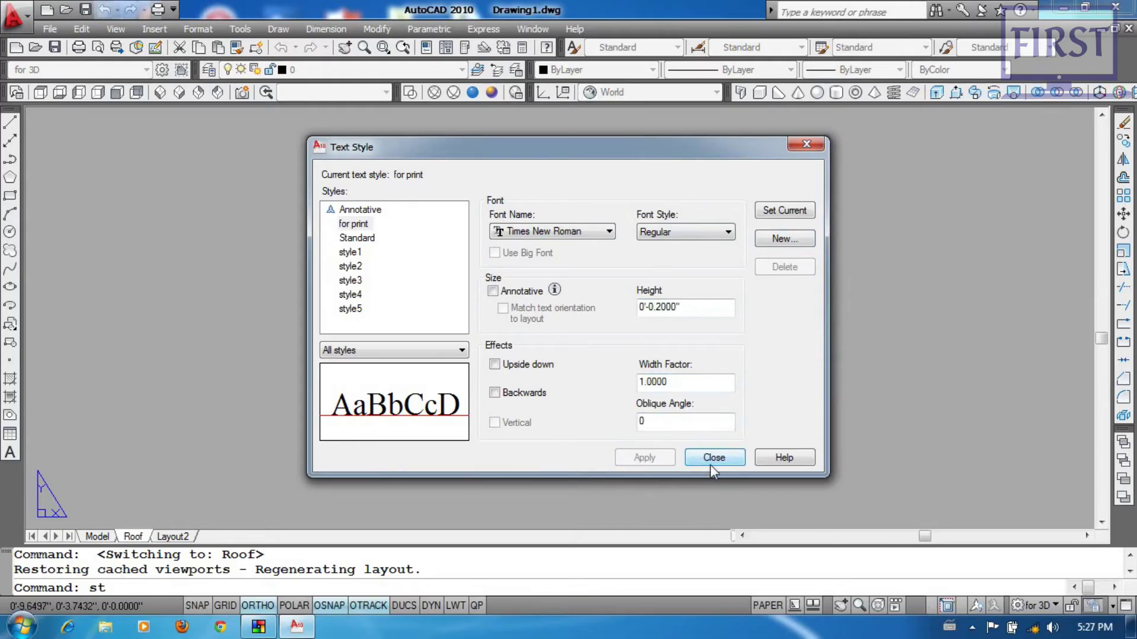
pyautogui.click(713, 458)
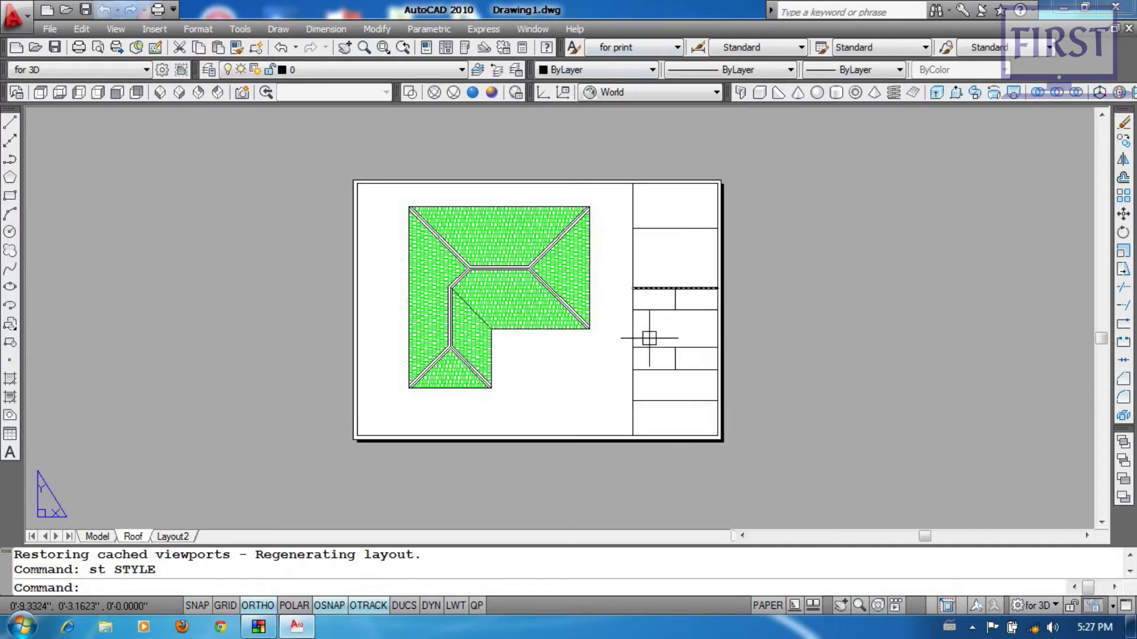
# Step: Add an 'Engineer Name:' single-line text label in the title block's top cell
pyautogui.scroll(2, 652, 330)
pyautogui.write('dt')
pyautogui.press('Return')
pyautogui.scroll(2, 627, 332)
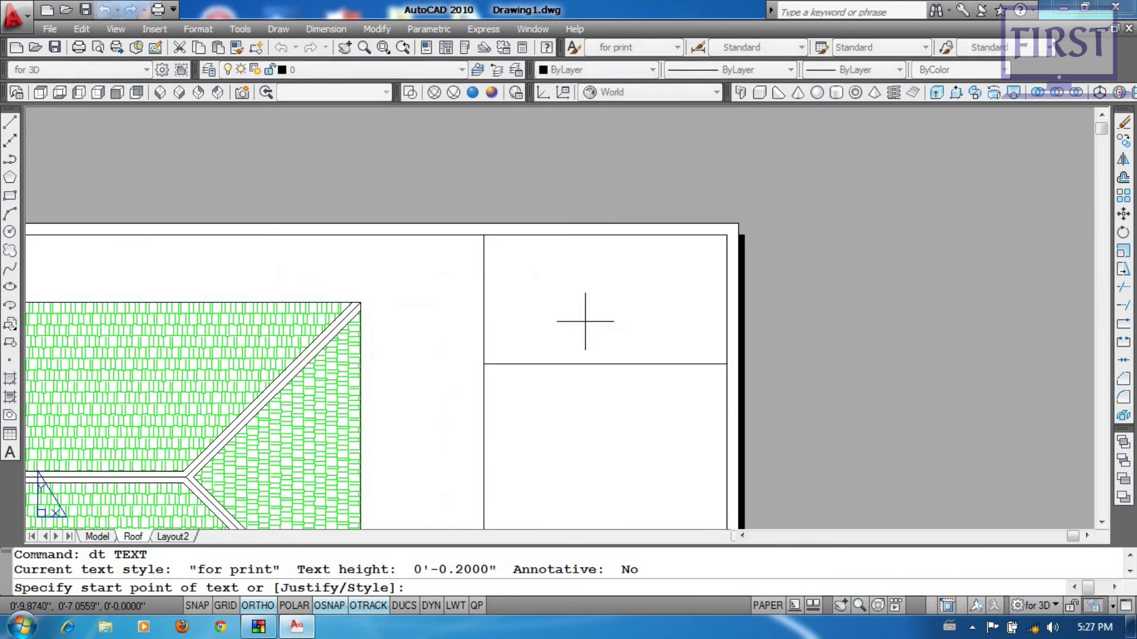
pyautogui.click(518, 325)
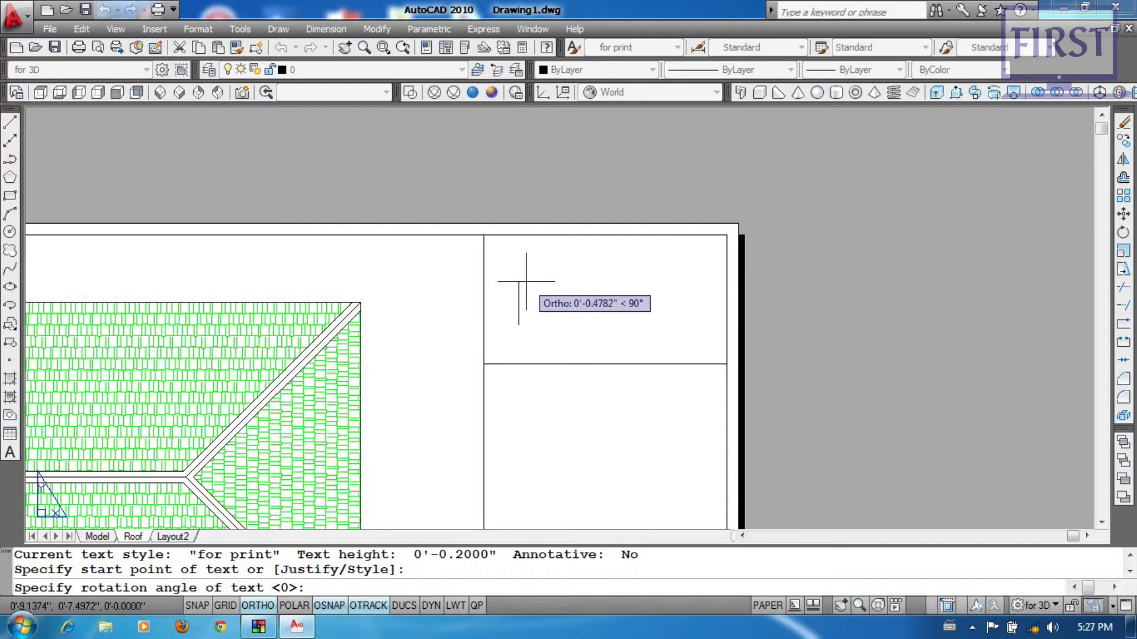
pyautogui.press('Return')
pyautogui.moveTo(756, 399); pyautogui.dragTo(686, 355, button='middle')
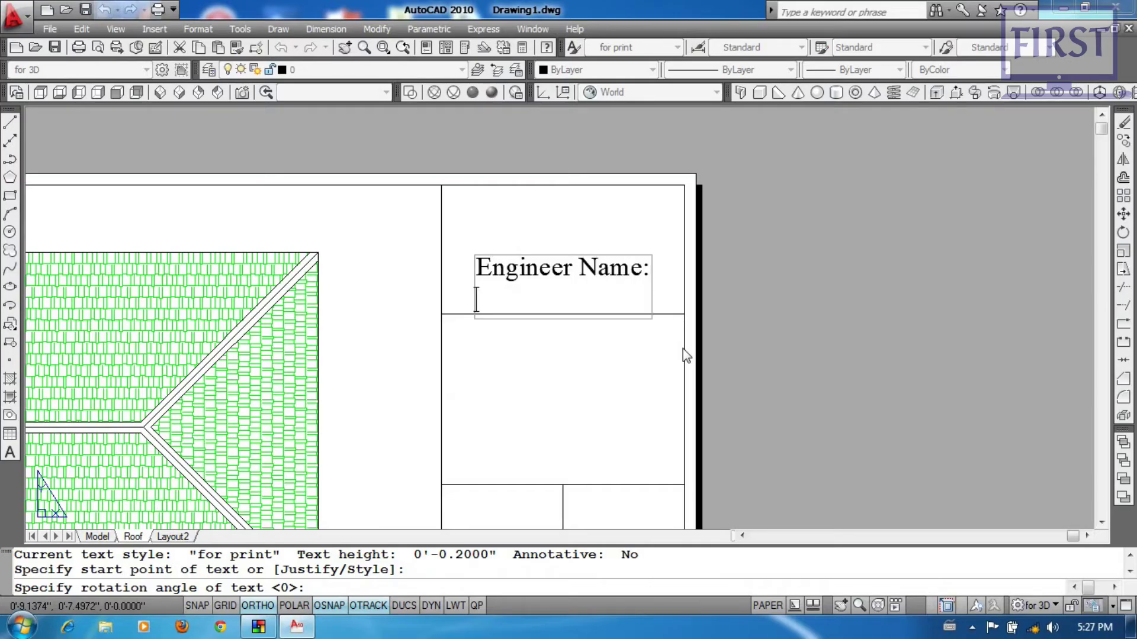
pyautogui.press('Return')
pyautogui.scroll(-3, 654, 373)
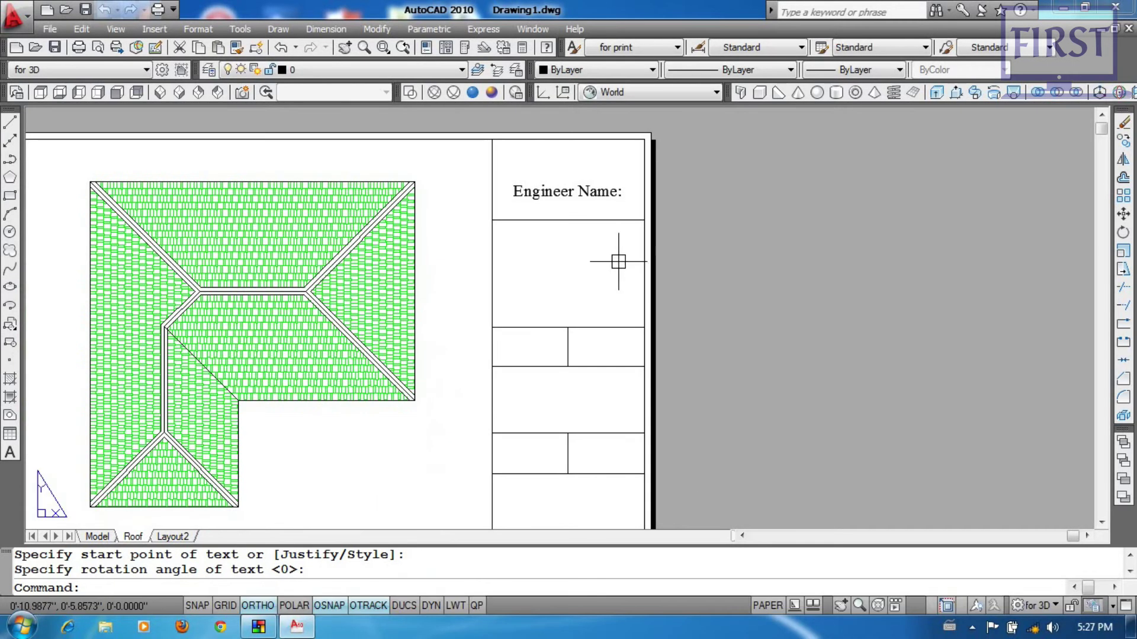
# Step: Copy the 'Engineer Name:' label into five lower title-block rows
pyautogui.press('Return')
pyautogui.click(592, 190)
pyautogui.press('Return')
pyautogui.click(780, 201)
pyautogui.click(757, 275)
pyautogui.click(759, 354)
pyautogui.click(758, 409)
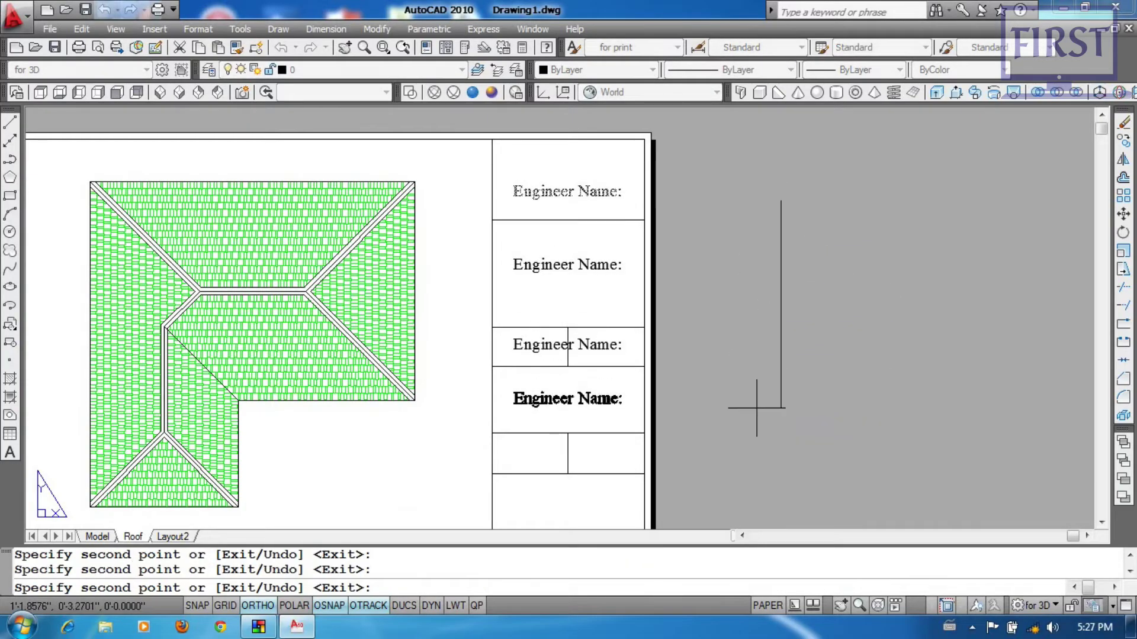
pyautogui.moveTo(760, 444); pyautogui.dragTo(756, 266, button='middle')
pyautogui.click(754, 284)
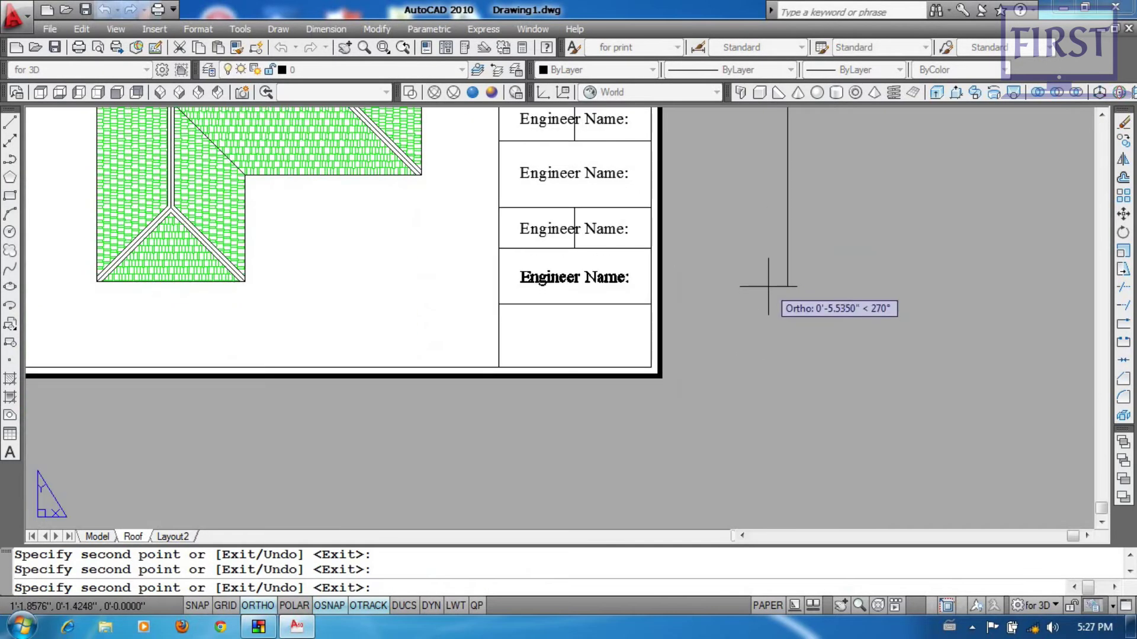
pyautogui.click(765, 335)
pyautogui.press('Return')
pyautogui.scroll(-3, 781, 367)
pyautogui.scroll(6, 581, 247)
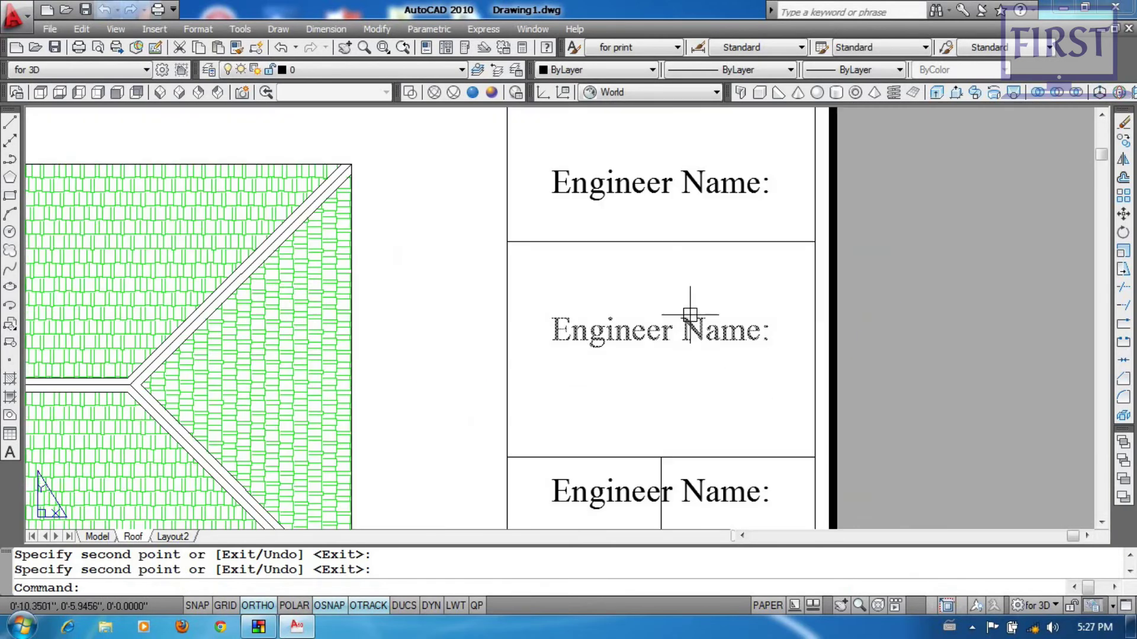
# Step: Change three copied labels to 'retwert', 'asdfa' and 'asdfas'
pyautogui.click(691, 339)
pyautogui.doubleClick(691, 340)
pyautogui.write('retwert')
pyautogui.press('Return')
pyautogui.scroll(-2, 723, 371)
pyautogui.scroll(2, 733, 388)
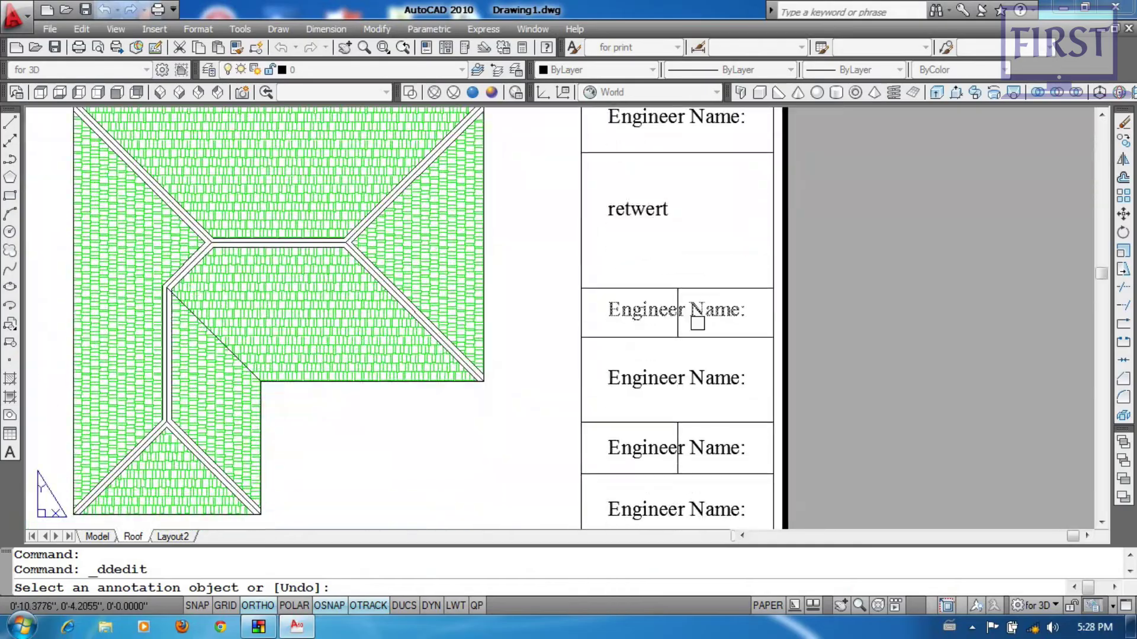
pyautogui.click(702, 318)
pyautogui.write('asdfa')
pyautogui.press('Return')
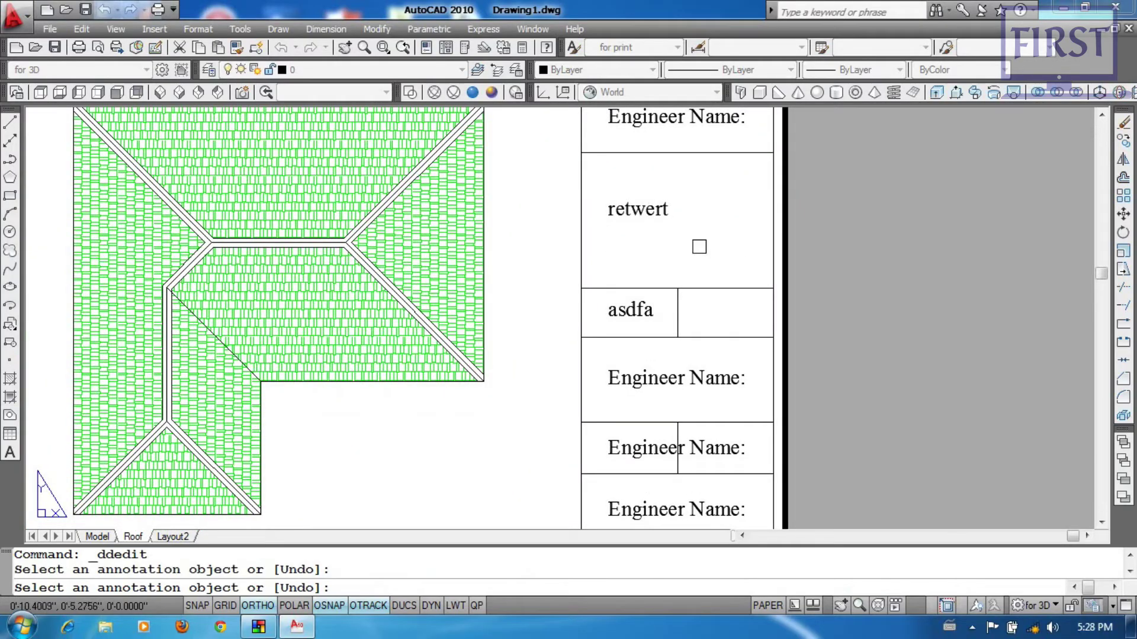
pyautogui.click(678, 381)
pyautogui.write('asdfas')
pyautogui.press('Return')
# Step: Change the remaining lower labels to 'asdf', 'werw' and 'asdf'
pyautogui.moveTo(697, 449); pyautogui.dragTo(640, 264, button='middle')
pyautogui.click(640, 264)
pyautogui.write('asdf')
pyautogui.press('Return')
pyautogui.click(678, 349)
pyautogui.write('werw')
pyautogui.click(604, 386)
pyautogui.write('asdf')
pyautogui.press('Return')
pyautogui.scroll(-4, 796, 349)
pyautogui.scroll(1, 790, 373)
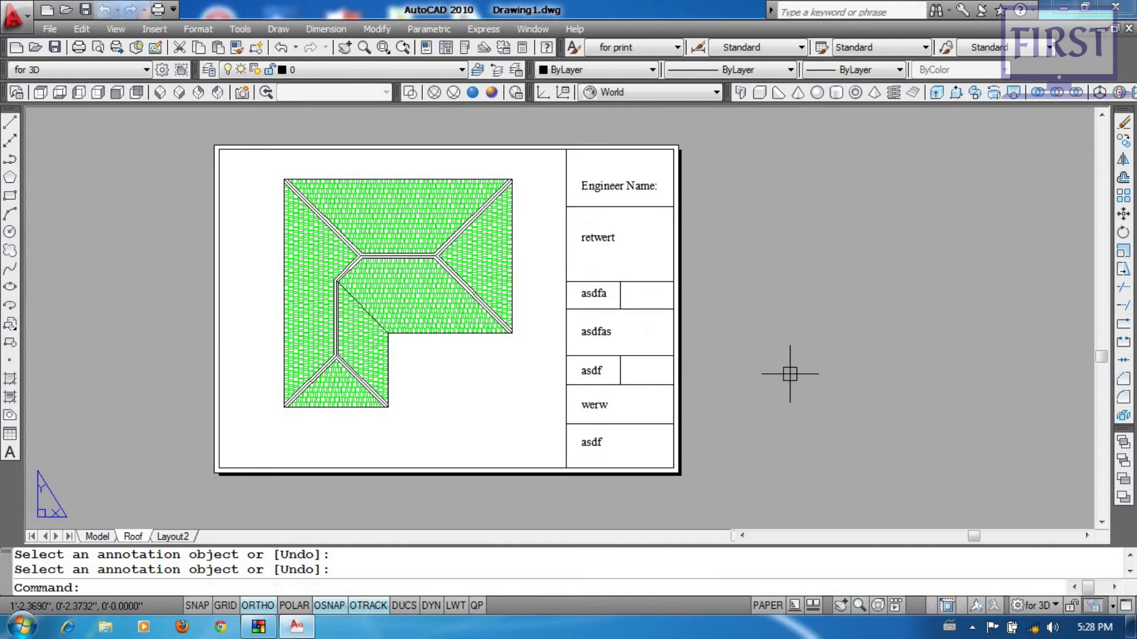
# Step: Copy the asdf text from the title block to below the roof plan
pyautogui.scroll(2, 397, 384)
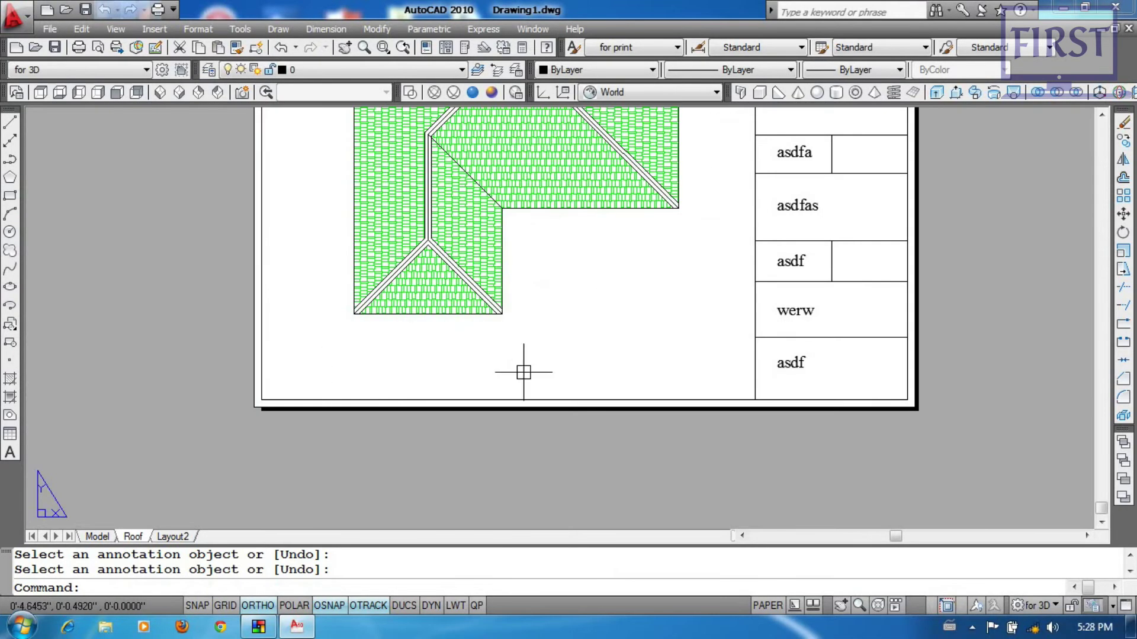
pyautogui.press('Return')
pyautogui.click(808, 366)
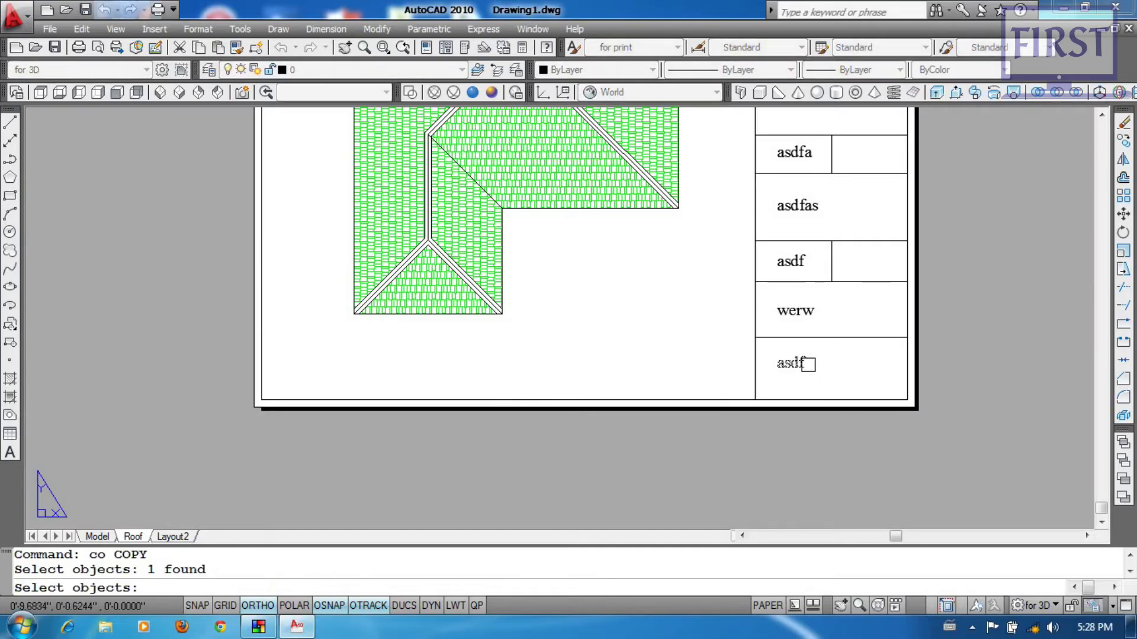
pyautogui.press('Return')
pyautogui.click(891, 448)
pyautogui.click(569, 451)
pyautogui.press('Return')
pyautogui.scroll(2, 465, 355)
# Step: Edit the copied text to read 'Roof Plan'
pyautogui.click(453, 346)
pyautogui.doubleClick(463, 354)
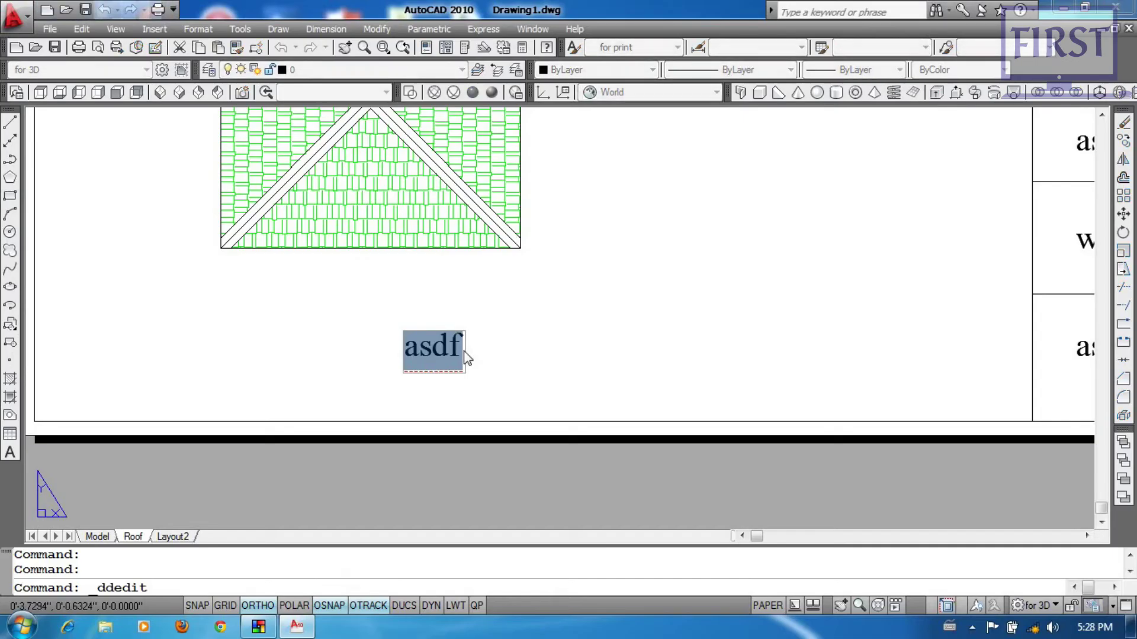
pyautogui.write('Roof Plan')
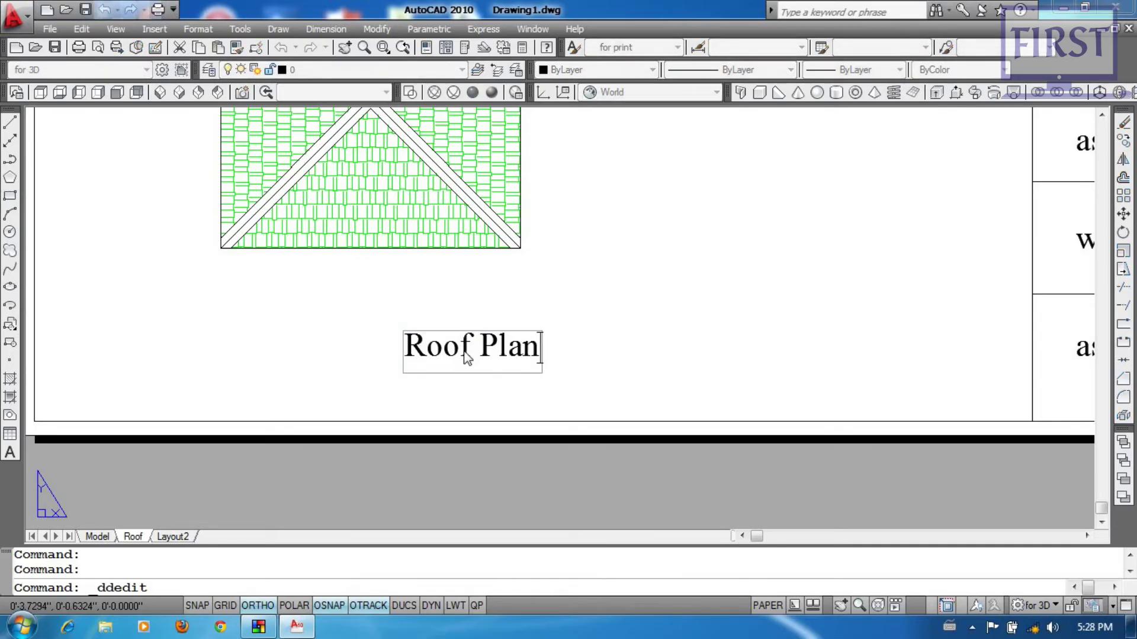
pyautogui.press('Return')
pyautogui.scroll(-3, 493, 345)
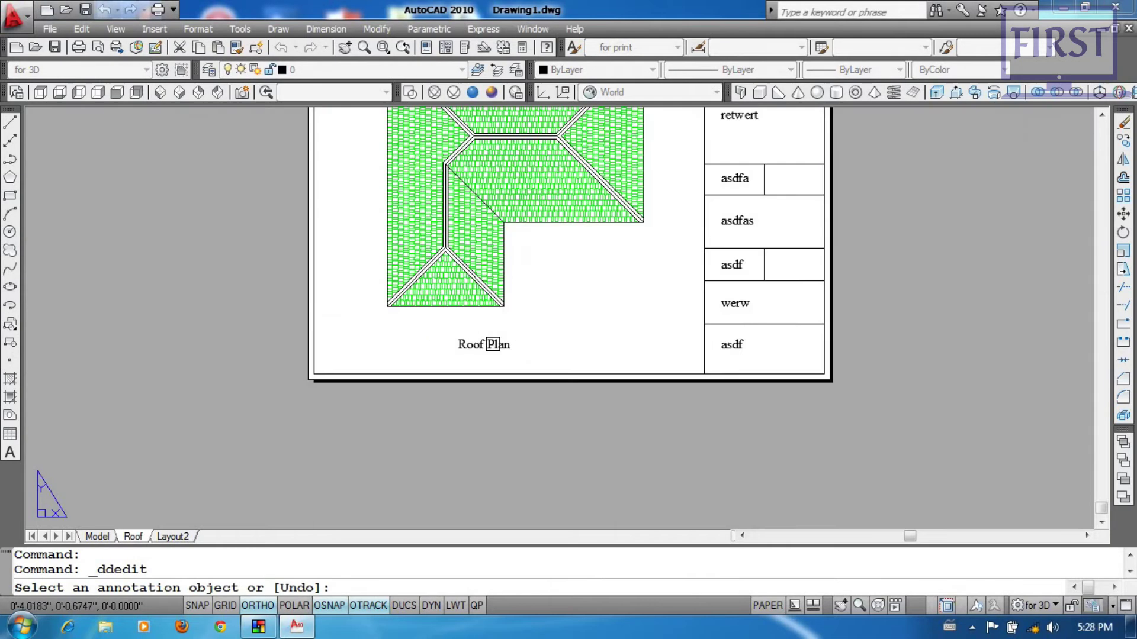
pyautogui.press('Return')
pyautogui.scroll(4, 482, 358)
pyautogui.scroll(-1, 525, 322)
pyautogui.scroll(3, 388, 338)
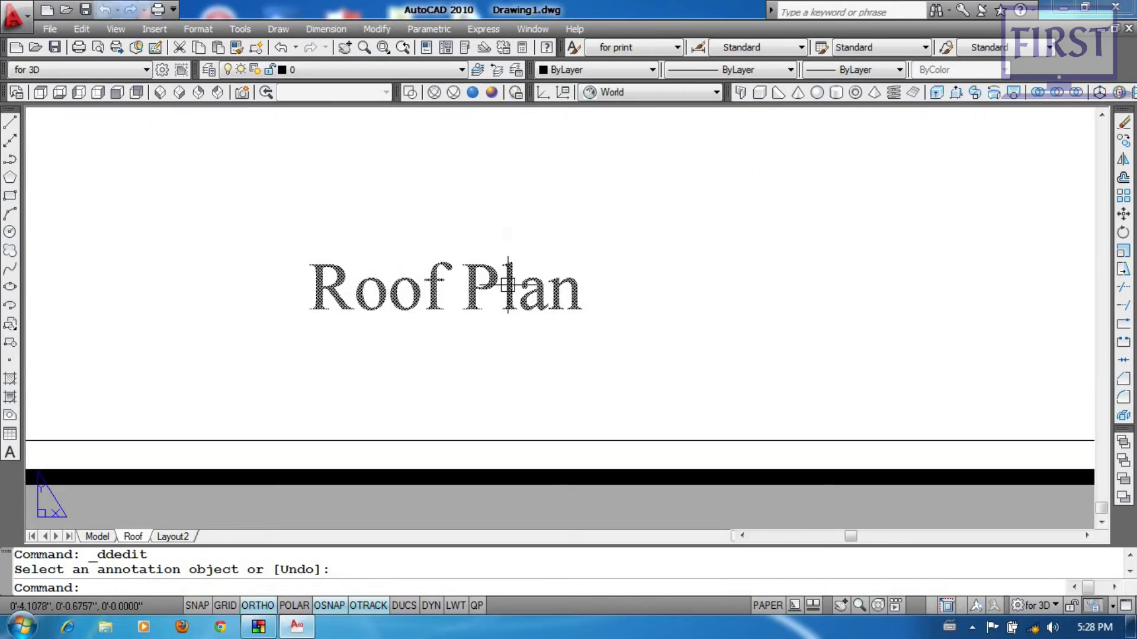
# Step: Draw a line under the 'Roof Plan' label as its underline
pyautogui.write('l')
pyautogui.press('Return')
pyautogui.scroll(2, 367, 382)
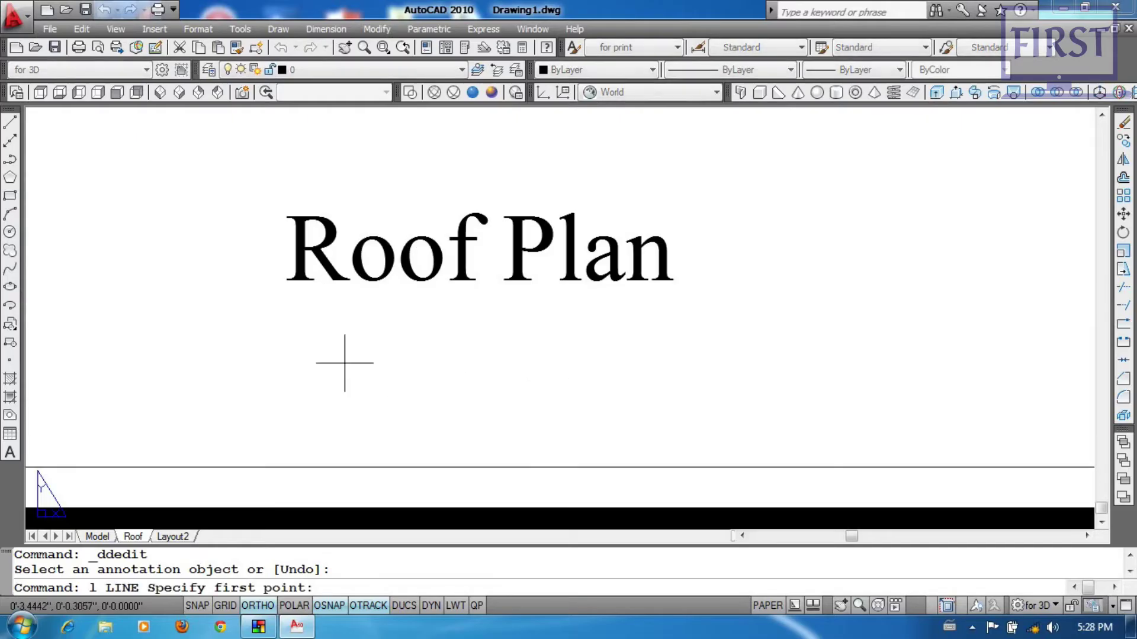
pyautogui.click(281, 289)
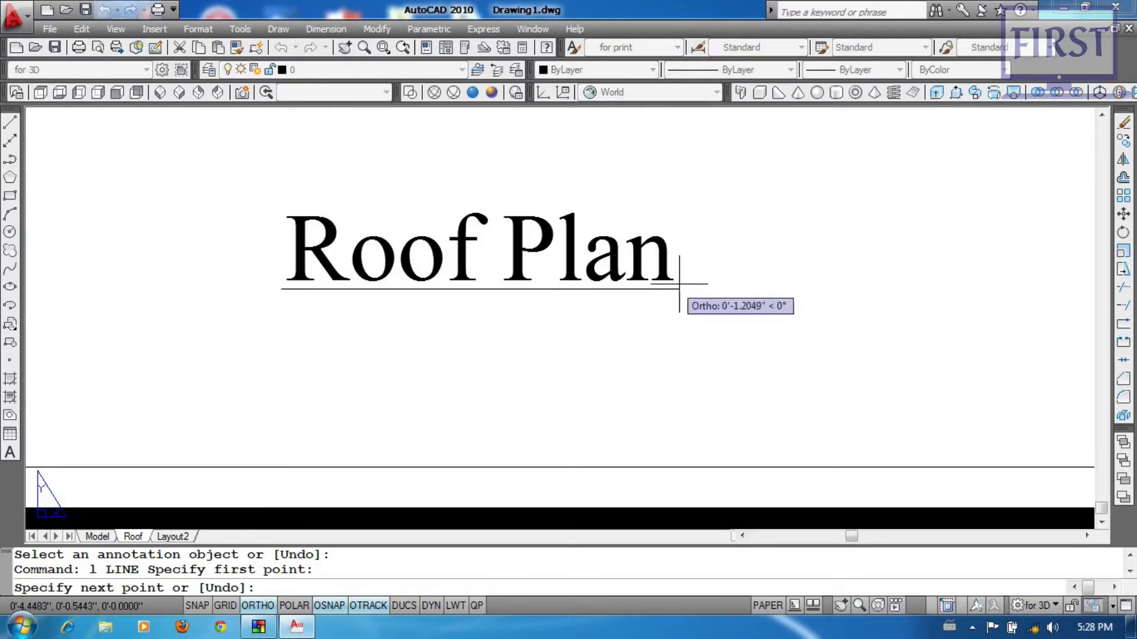
pyautogui.click(682, 289)
pyautogui.press('Return')
# Step: Copy the underline just below itself to make a double underline
pyautogui.write('o')
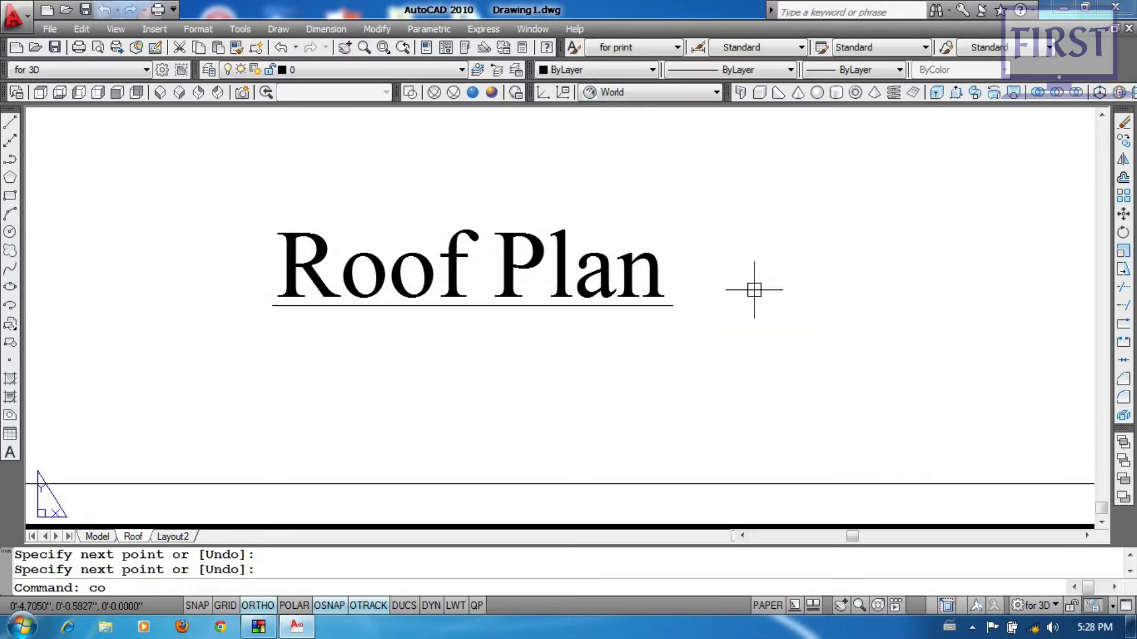
pyautogui.press('Return')
pyautogui.click(662, 308)
pyautogui.press('Return')
pyautogui.click(711, 281)
pyautogui.click(710, 283)
pyautogui.press('Return')
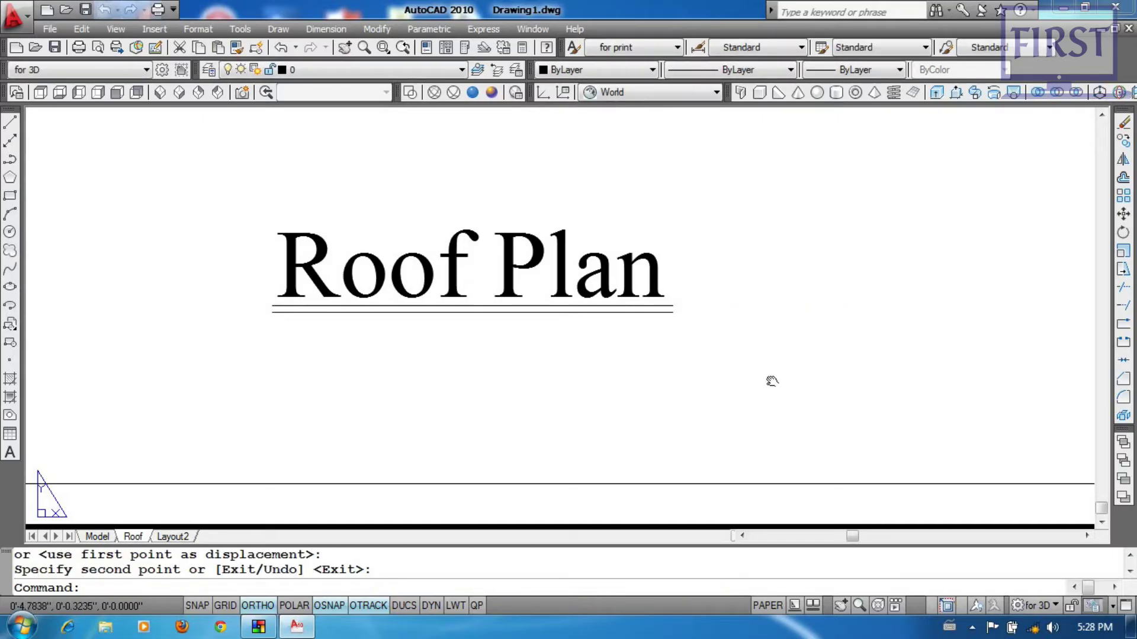
pyautogui.scroll(-3, 748, 385)
pyautogui.moveTo(703, 388); pyautogui.dragTo(675, 398, button='middle')
pyautogui.press('Escape')
pyautogui.press('Escape')
pyautogui.scroll(2, 589, 385)
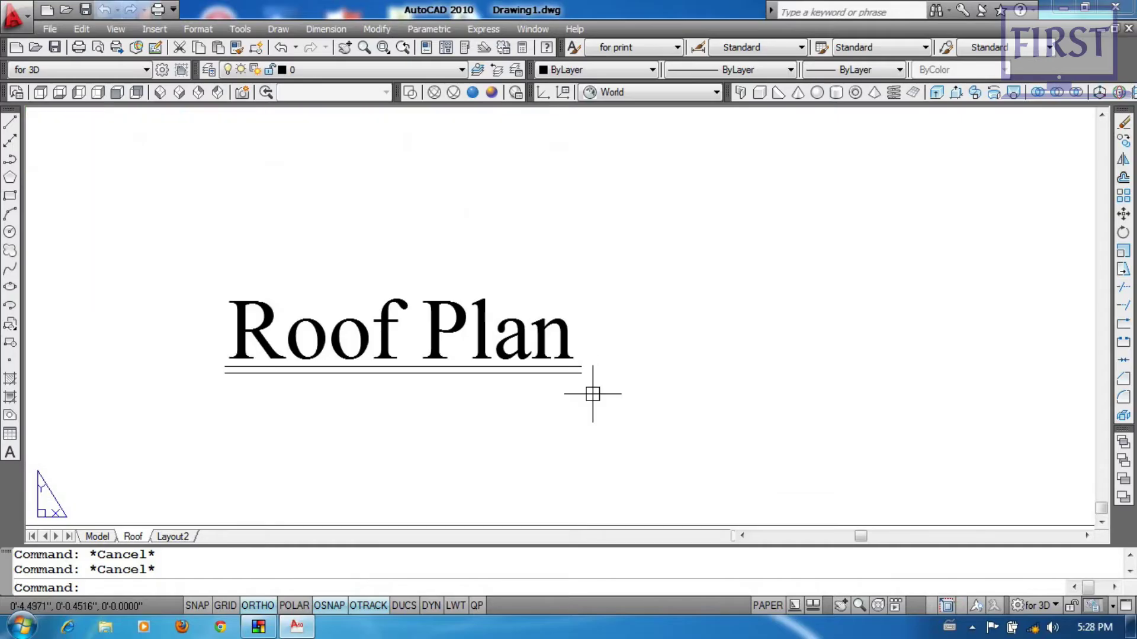
pyautogui.scroll(-6, 643, 418)
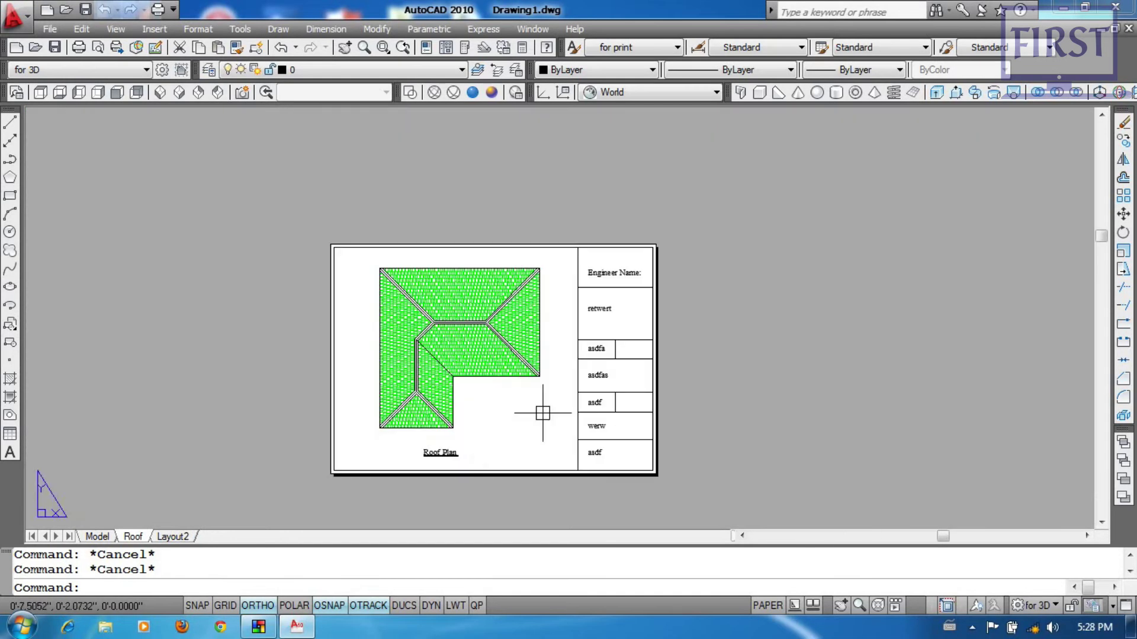
# Step: Preview the layout with PRE and plot it to sample print.xps, replacing the existing file
pyautogui.scroll(2, 548, 388)
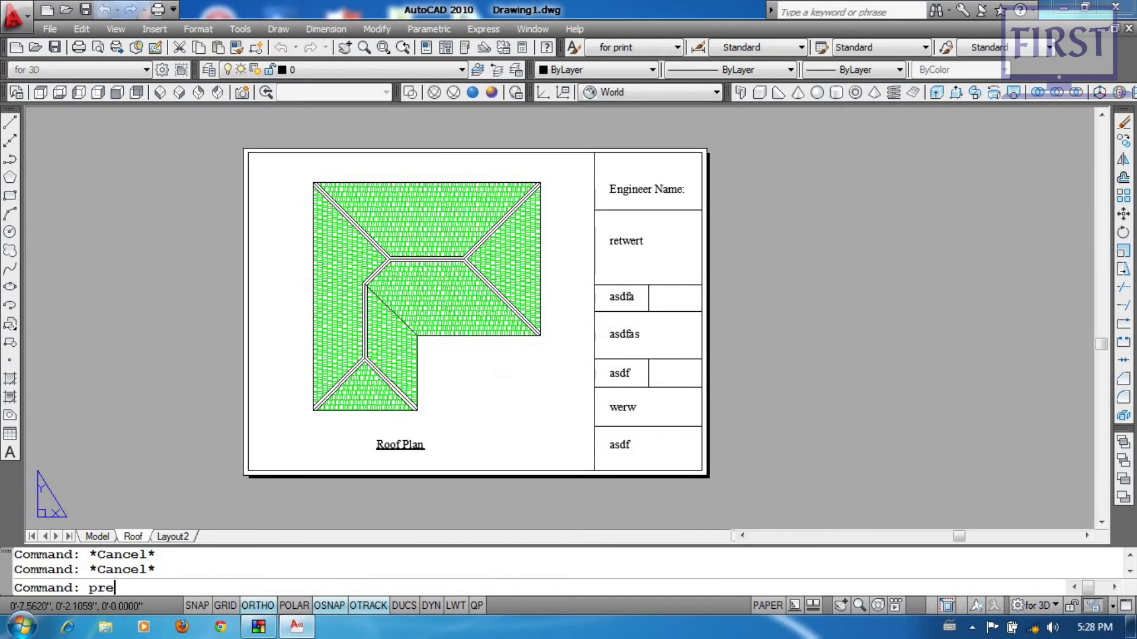
pyautogui.write('pre')
pyautogui.press('Return')
pyautogui.scroll(2, 790, 419)
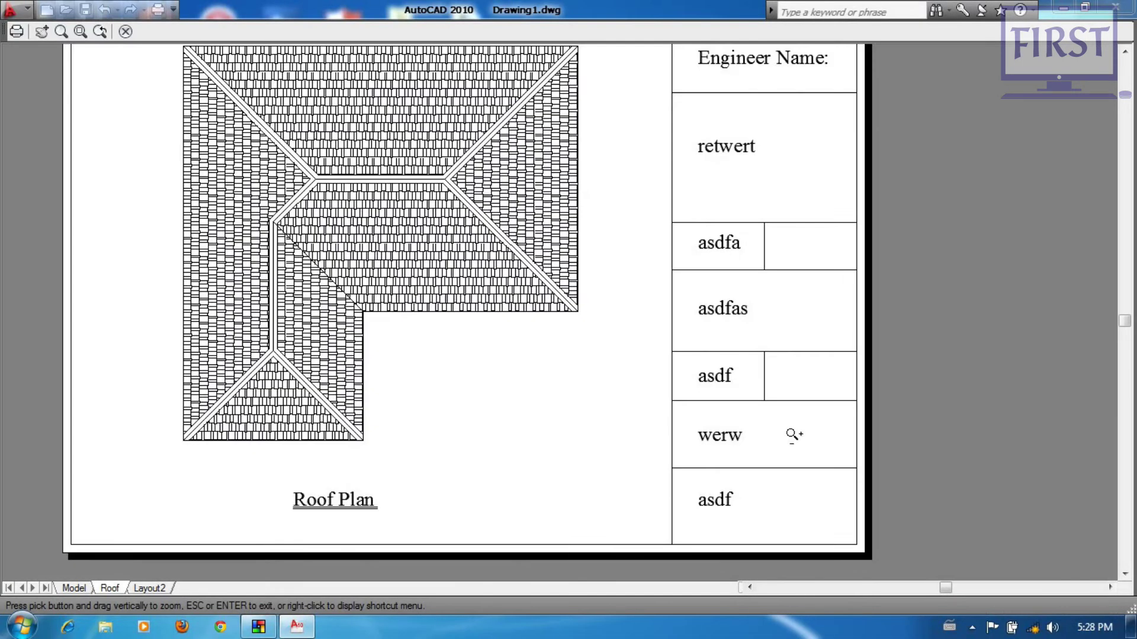
pyautogui.scroll(-2, 637, 404)
pyautogui.rightClick(583, 315)
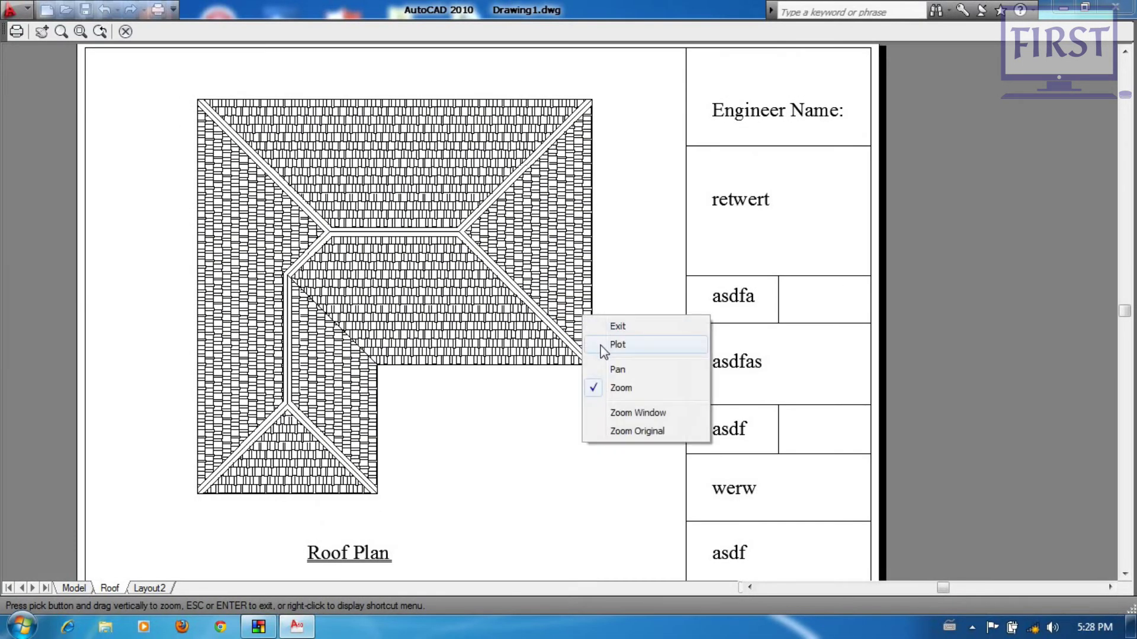
pyautogui.click(602, 342)
pyautogui.click(560, 272)
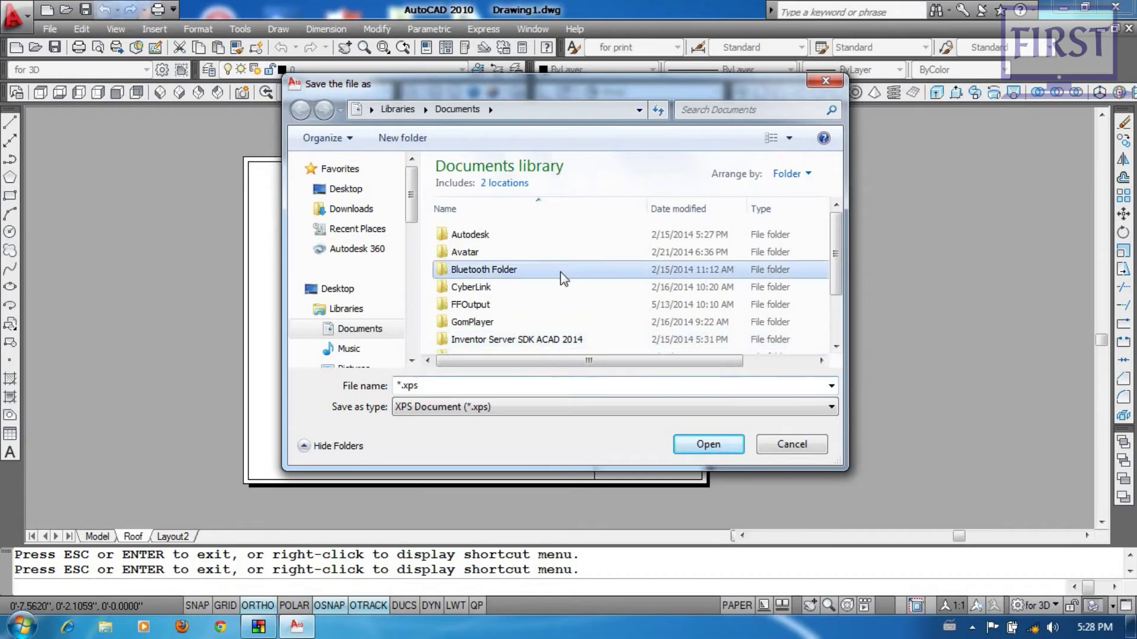
pyautogui.scroll(-2, 615, 370)
pyautogui.doubleClick(475, 345)
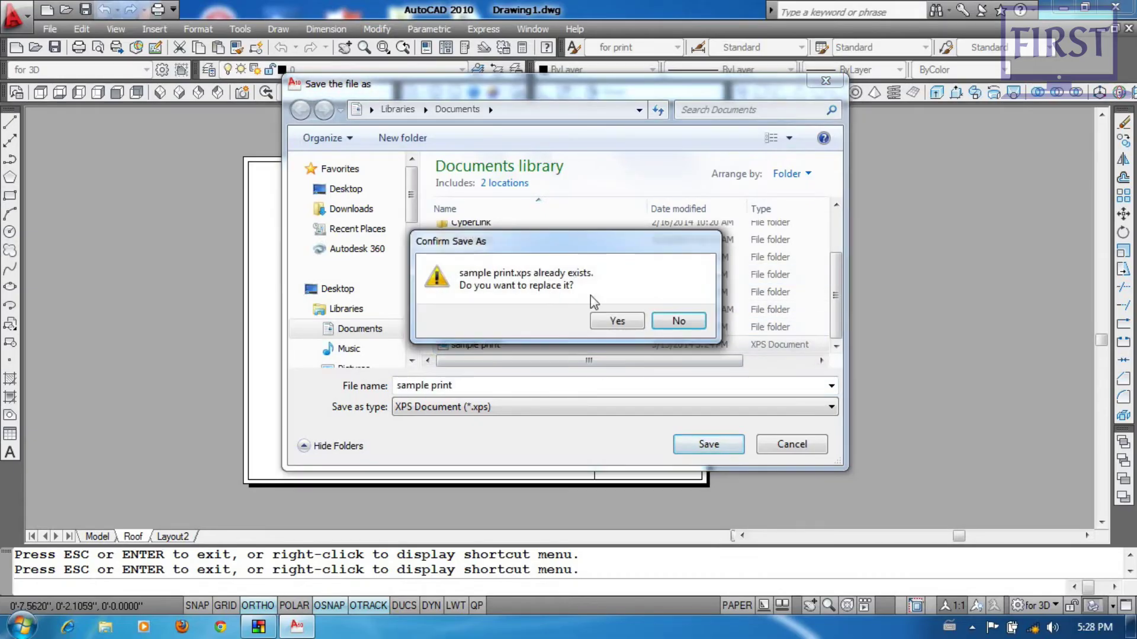
pyautogui.click(617, 321)
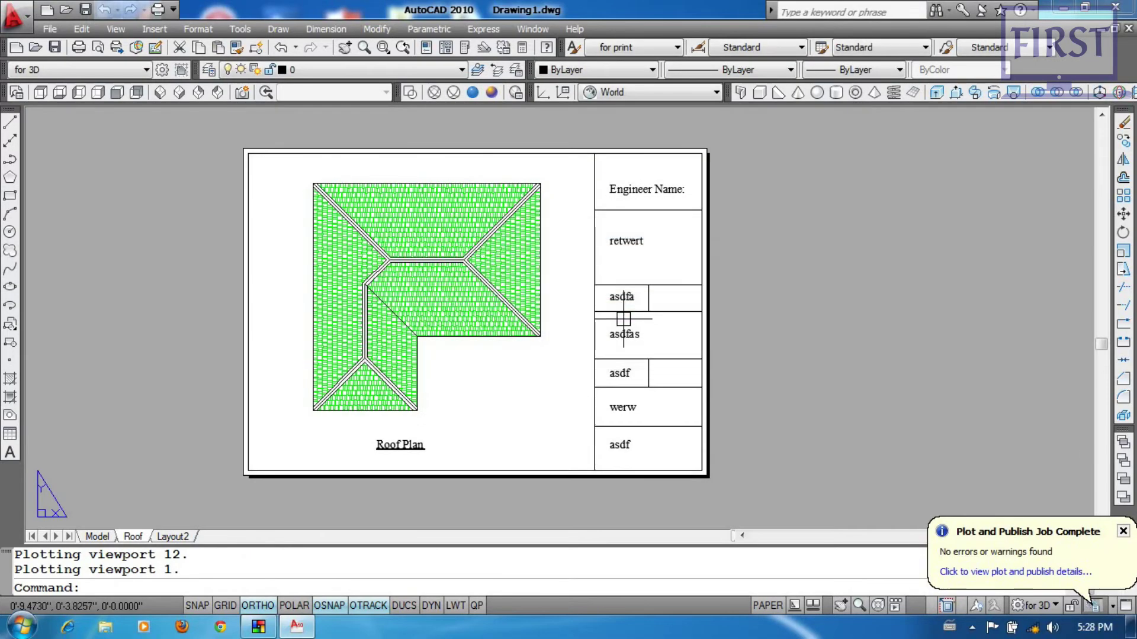
# Step: Open sample print.xps from the Documents library in XPS Viewer
pyautogui.press('super')
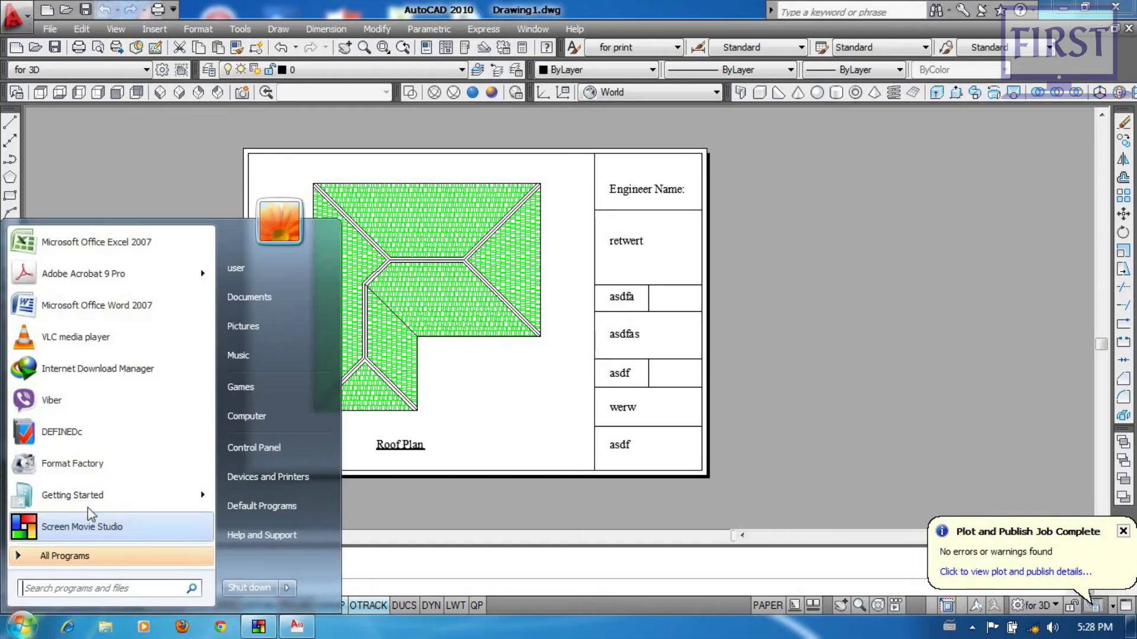
pyautogui.click(256, 301)
pyautogui.doubleClick(213, 383)
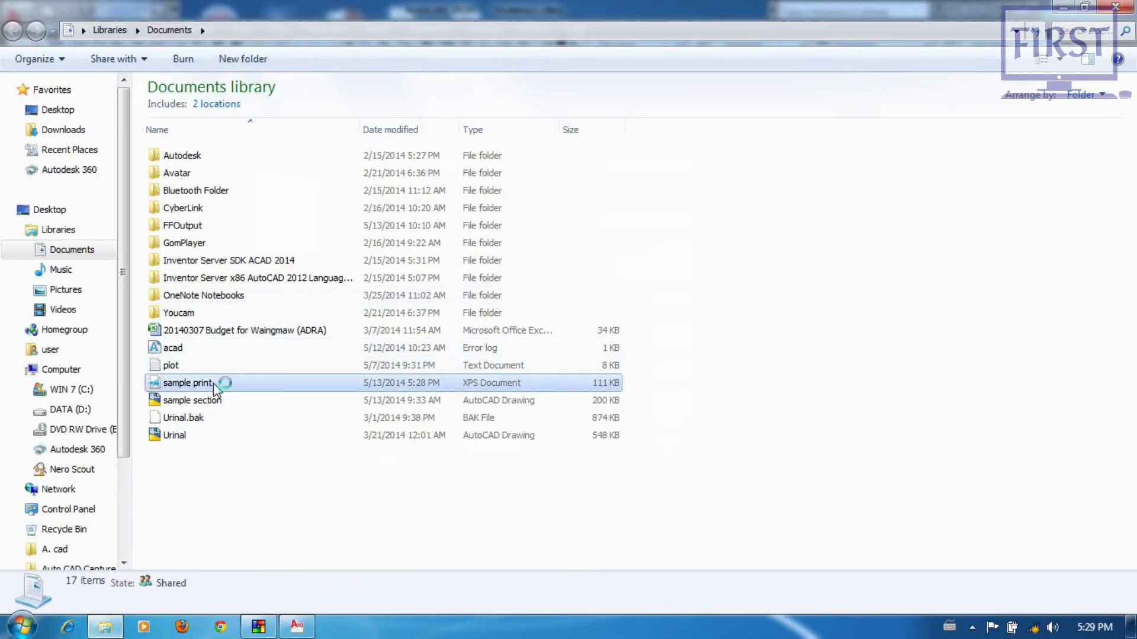
pyautogui.scroll(-6, 503, 376)
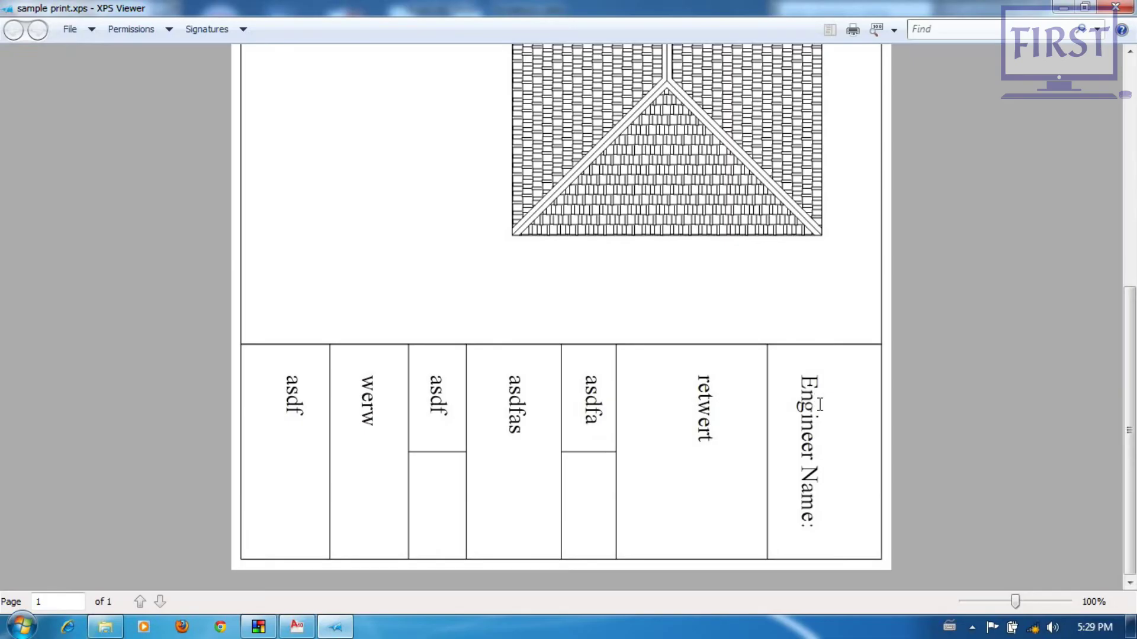
# Step: Close XPS Viewer and the Documents window, and dismiss the plot-complete notification
pyautogui.scroll(6, 820, 404)
pyautogui.click(1115, 6)
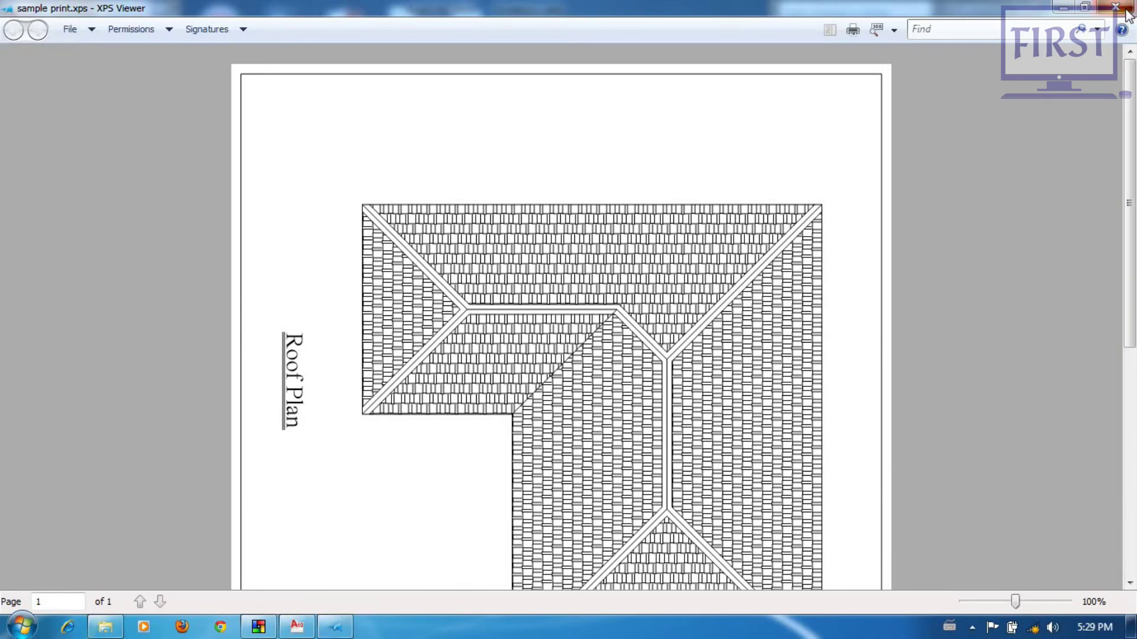
pyautogui.click(1115, 6)
pyautogui.click(880, 254)
pyautogui.click(811, 322)
pyautogui.click(1123, 532)
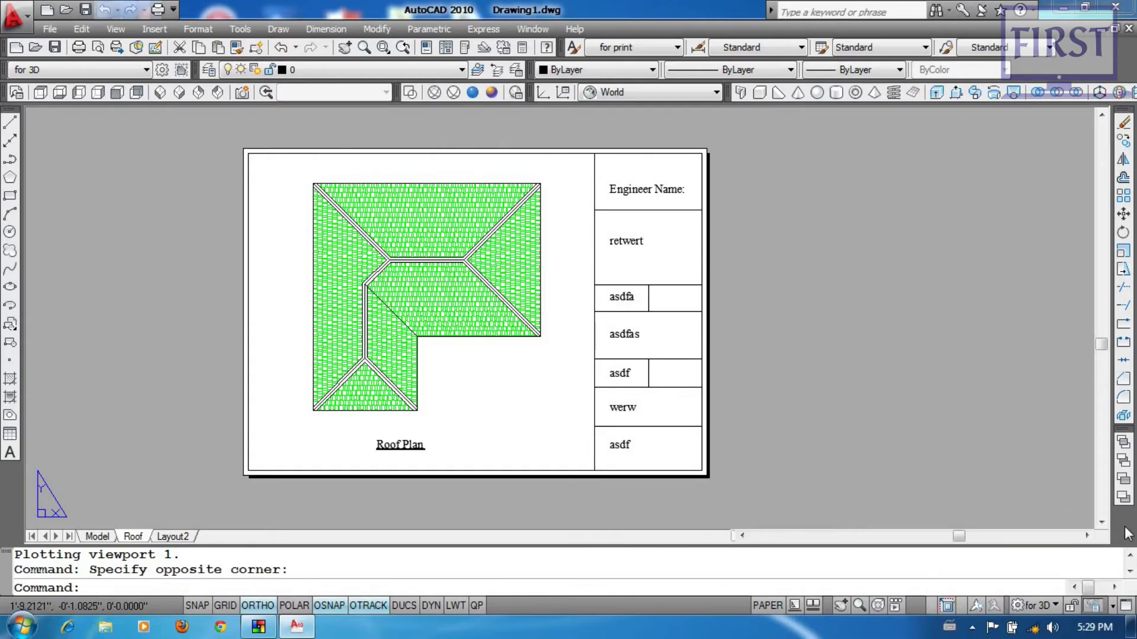
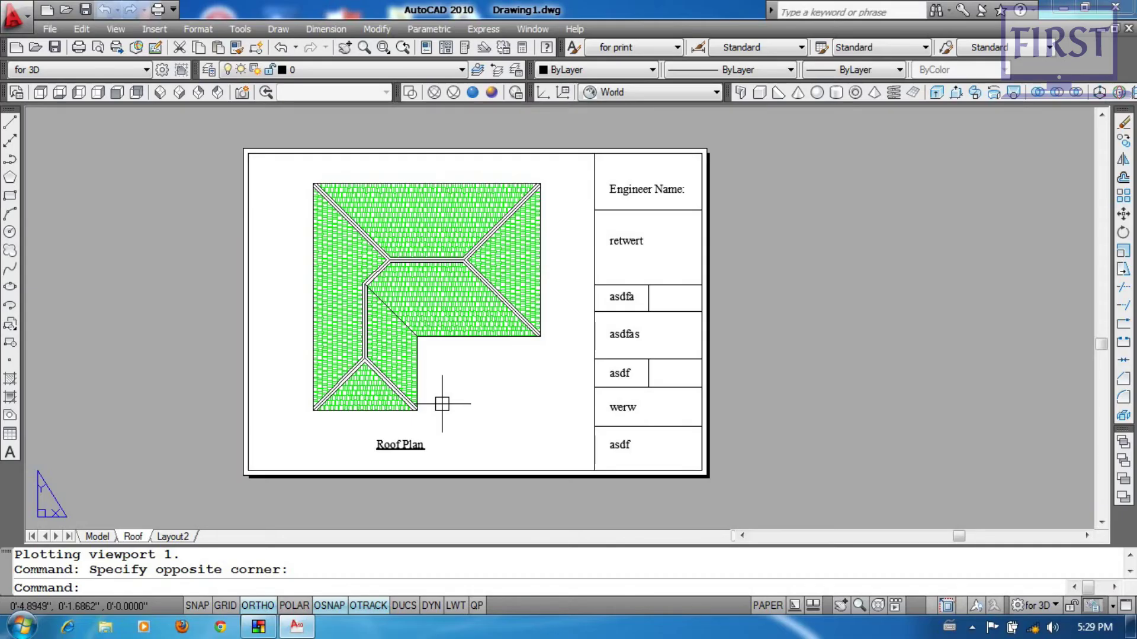
# Step: Erase the viewport on Layout2, leaving a blank sheet
pyautogui.click(171, 538)
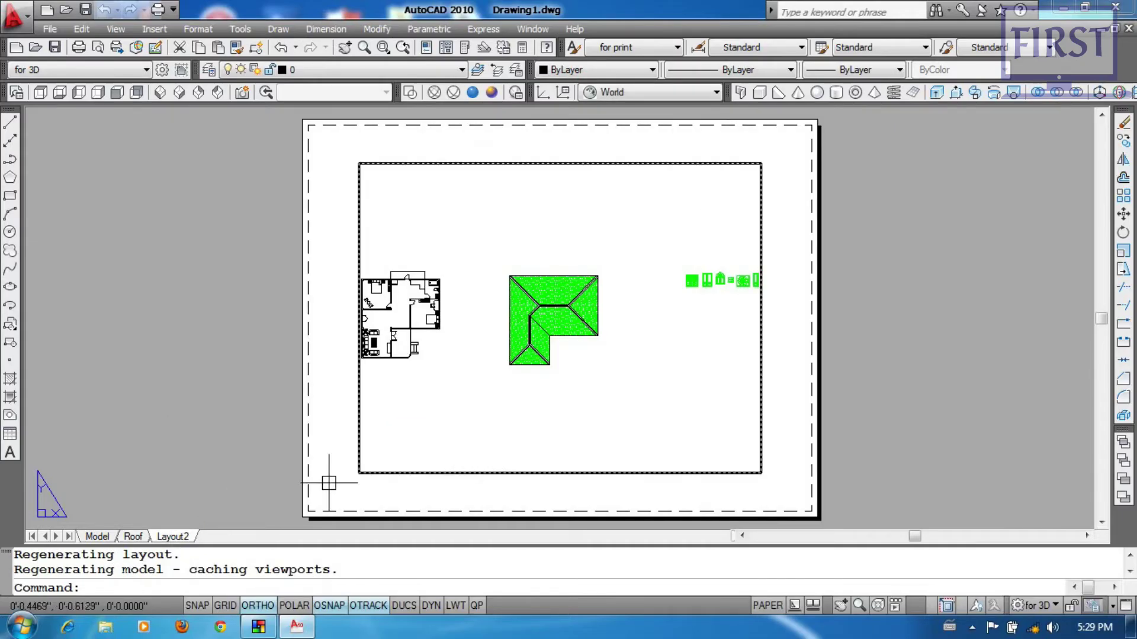
pyautogui.click(421, 472)
pyautogui.press('Delete')
pyautogui.click(460, 407)
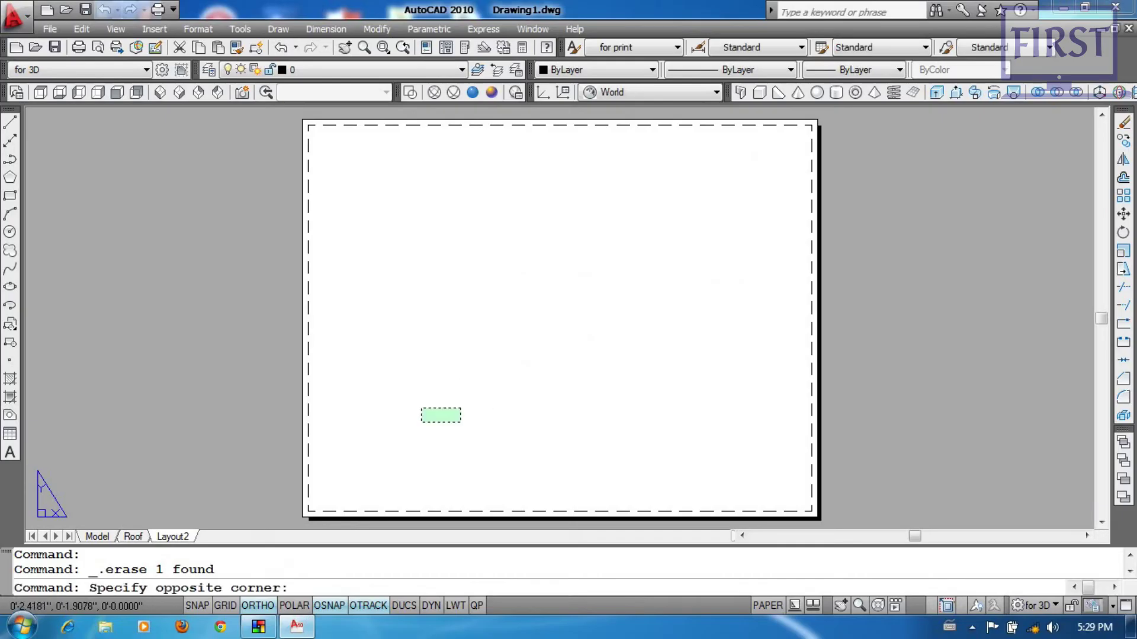
pyautogui.click(421, 422)
# Step: Rename the Layout2 tab to 'for PDF'
pyautogui.rightClick(171, 537)
pyautogui.click(171, 538)
pyautogui.doubleClick(171, 538)
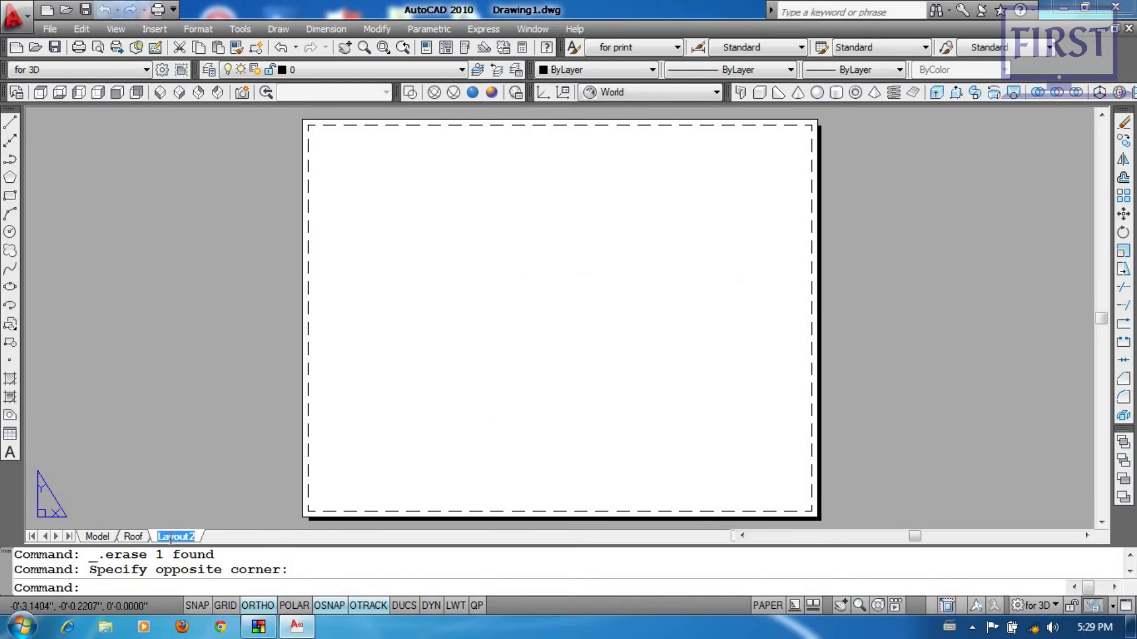
pyautogui.write('for PDF')
pyautogui.press('Return')
pyautogui.rightClick(170, 536)
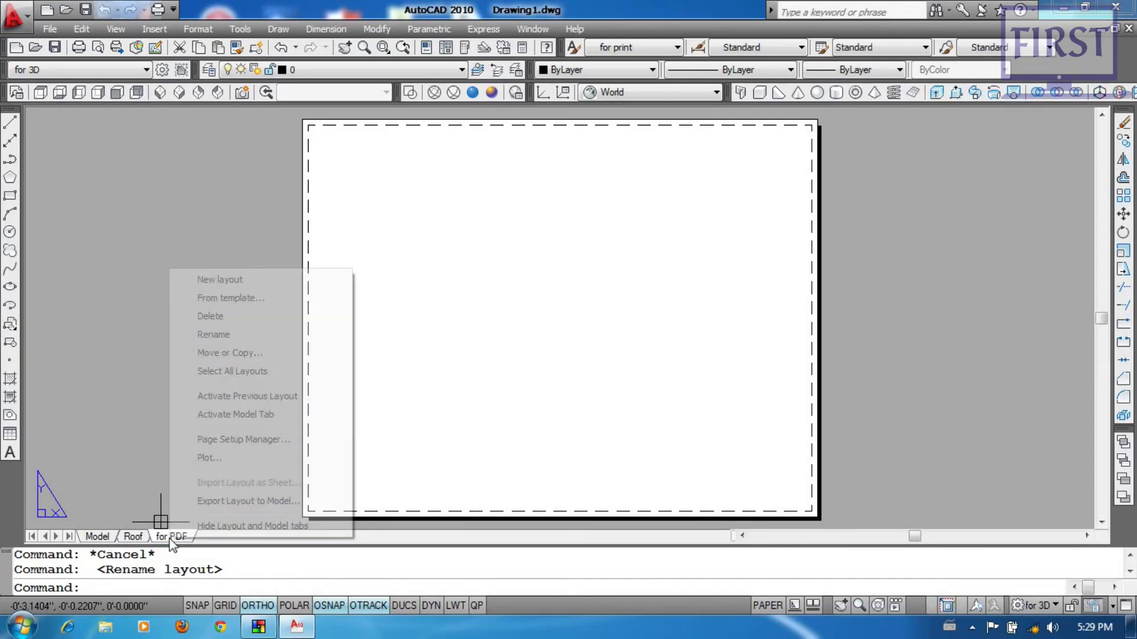
# Step: In the for PDF page setup, choose DWG To PDF.pc3 as the printer
pyautogui.click(279, 449)
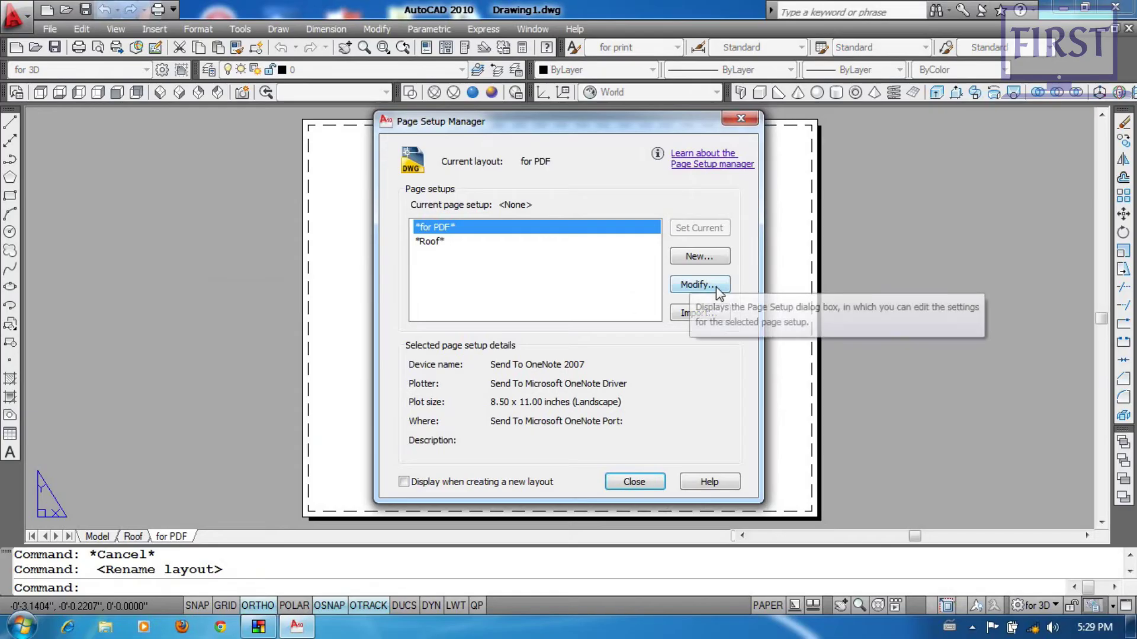
pyautogui.click(716, 286)
pyautogui.click(560, 192)
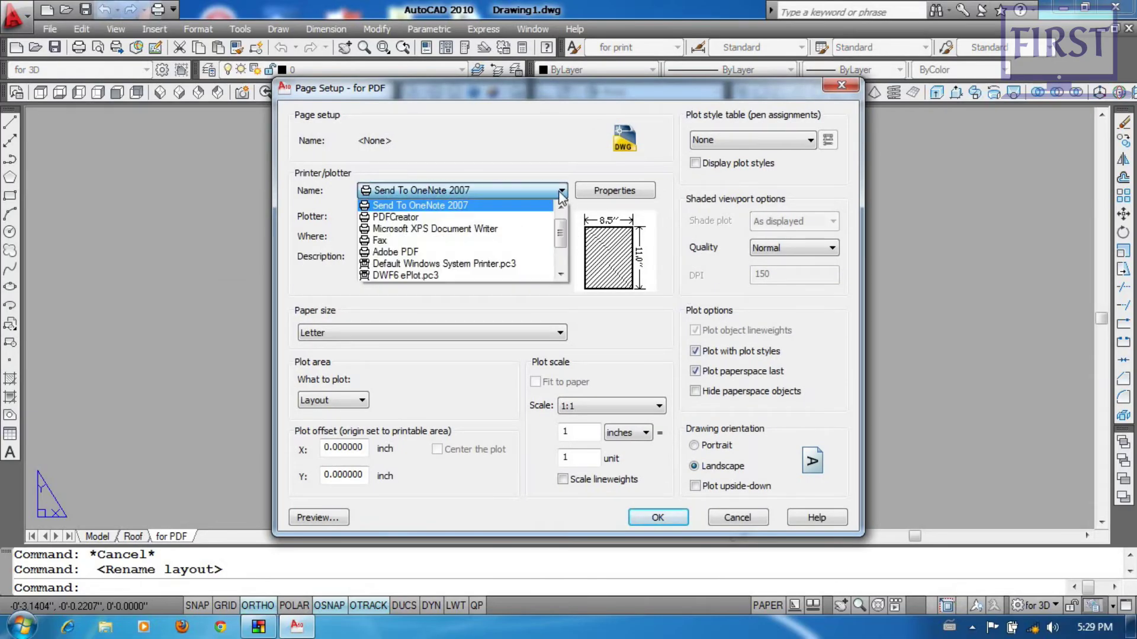
pyautogui.scroll(-2, 560, 254)
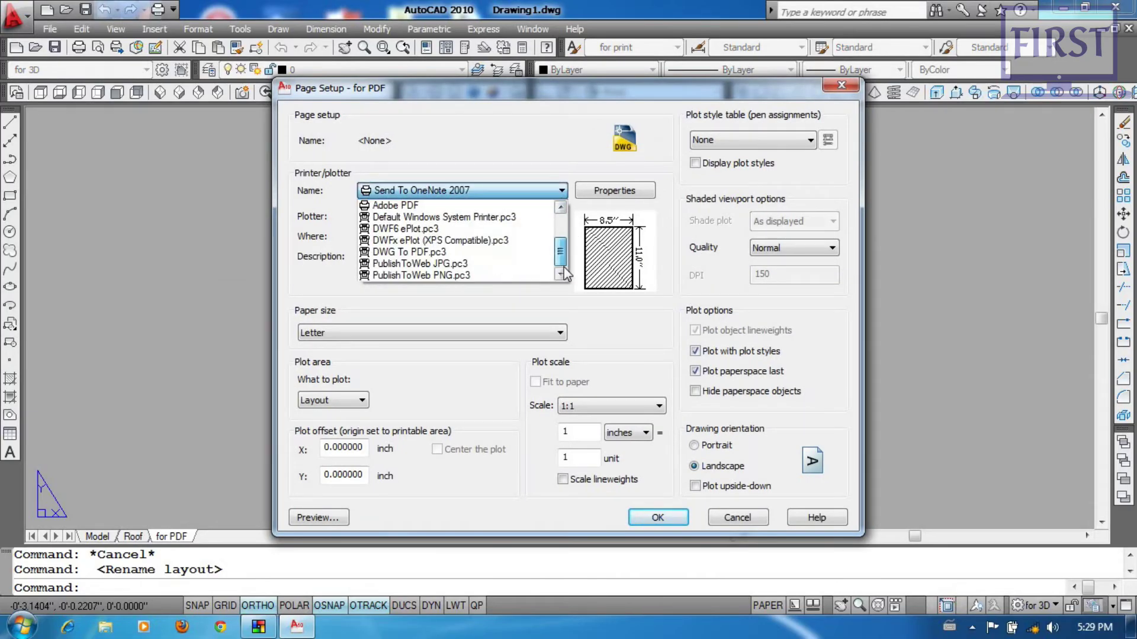
pyautogui.click(438, 253)
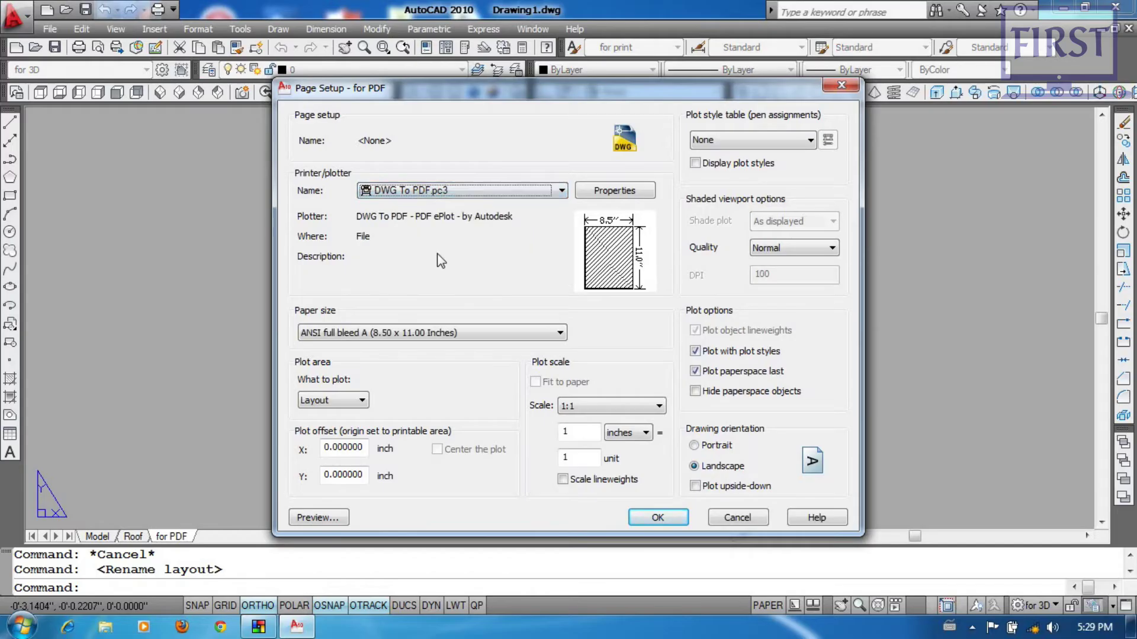
# Step: Reconfirm DWG To PDF.pc3 and review the paper sizes, leaving ANSI full bleed A unchanged
pyautogui.click(453, 199)
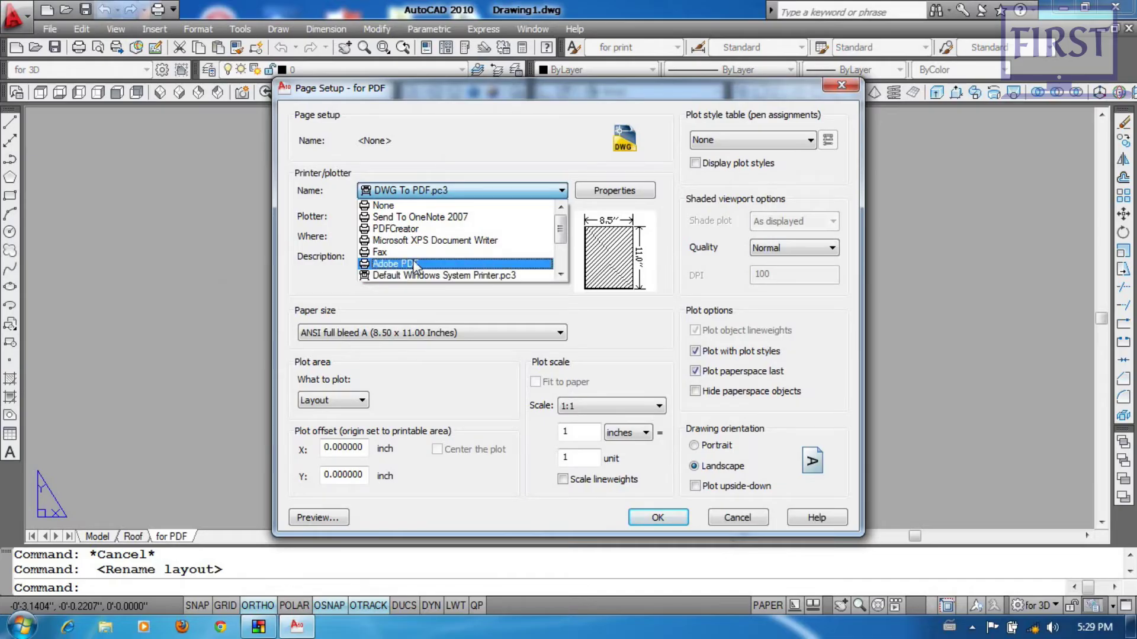
pyautogui.scroll(-1, 416, 266)
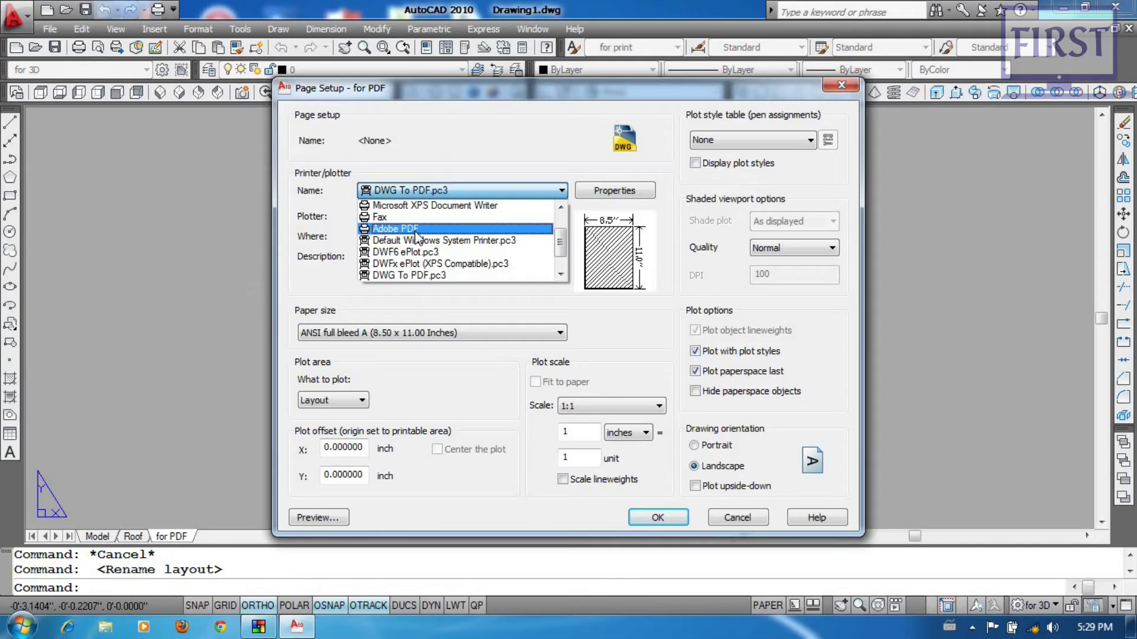
pyautogui.scroll(-2, 416, 237)
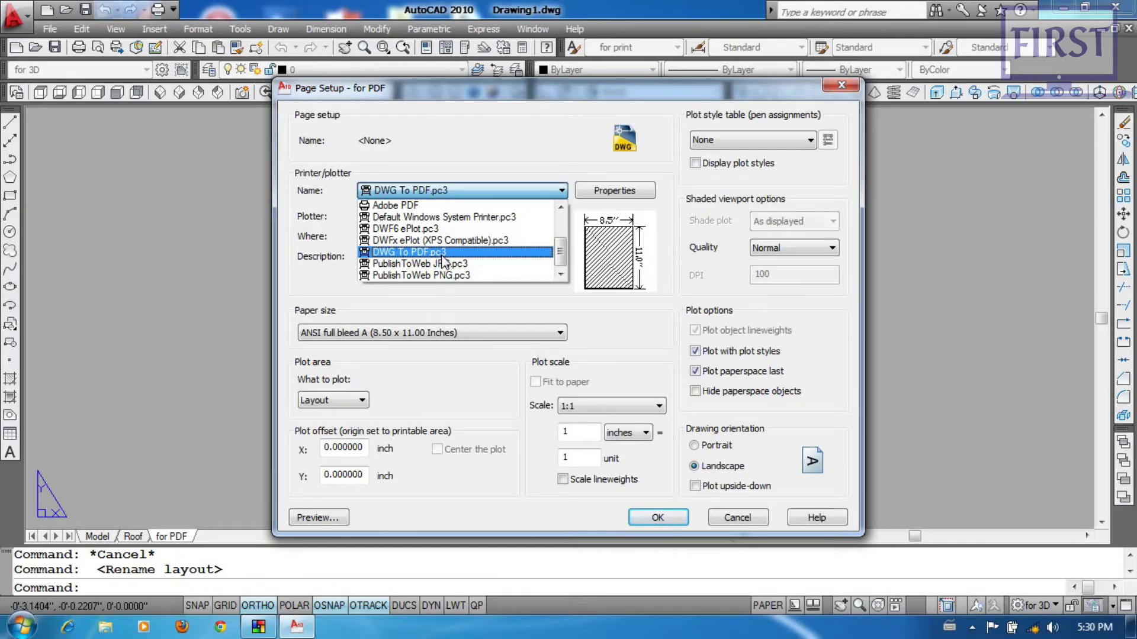
pyautogui.scroll(1, 443, 260)
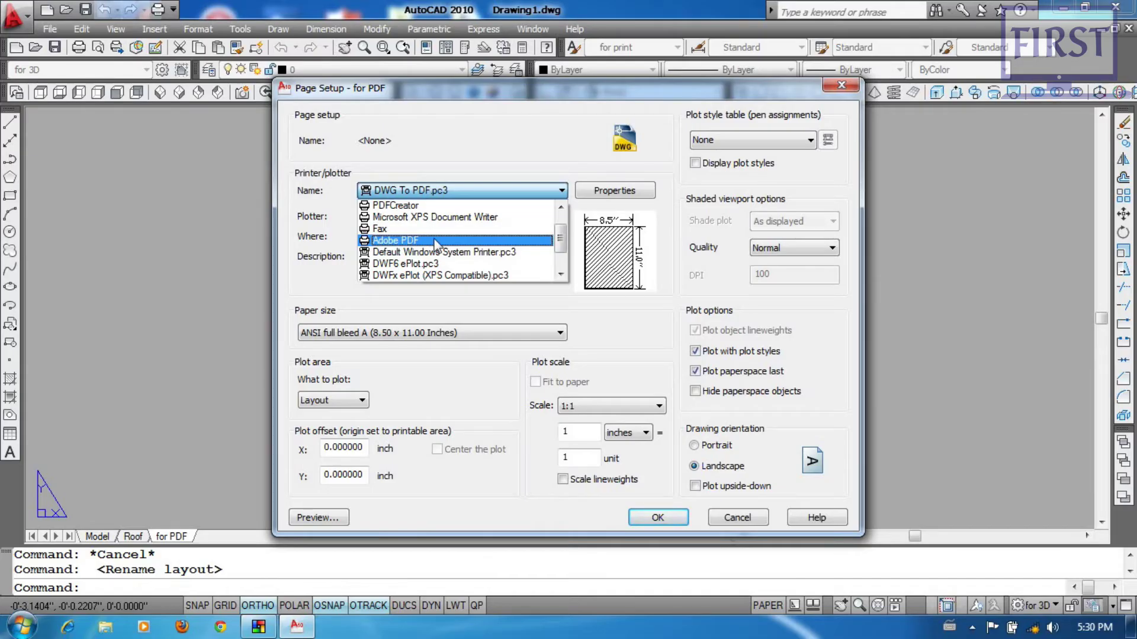
pyautogui.scroll(-1, 441, 261)
pyautogui.click(441, 261)
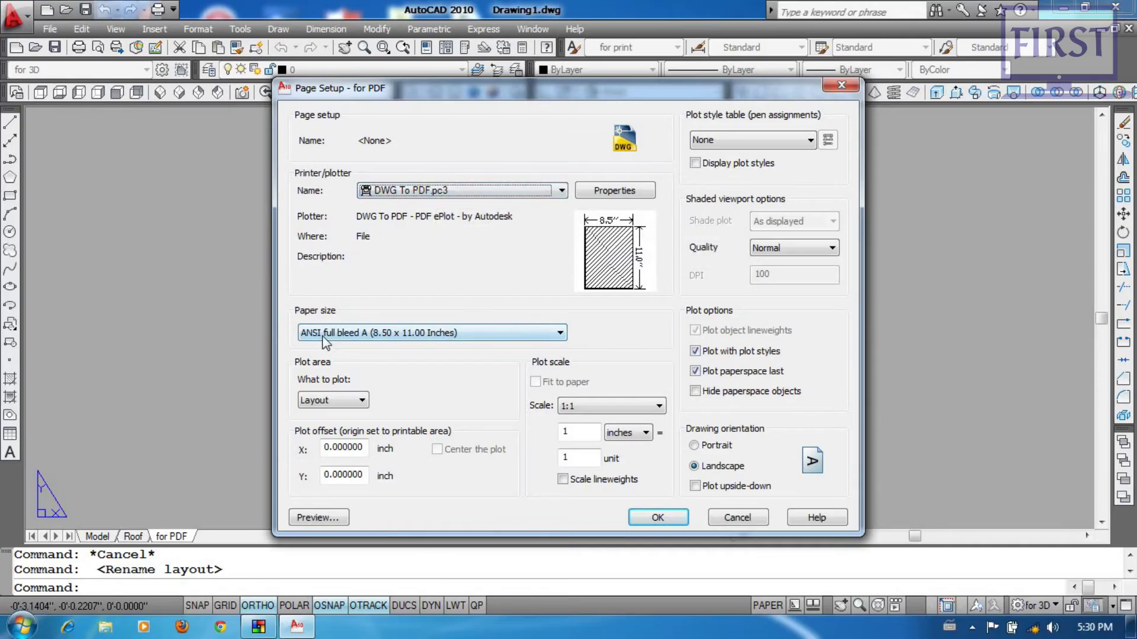
pyautogui.click(408, 333)
pyautogui.click(408, 334)
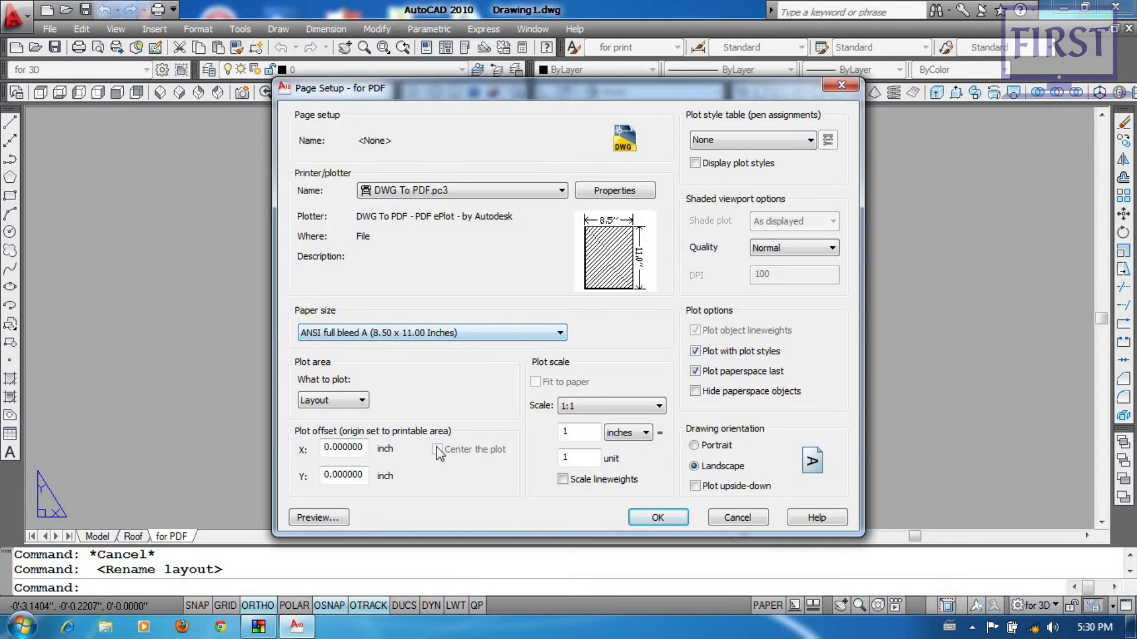
# Step: Select ISO full bleed A4 (297 x 210) as the paper size
pyautogui.click(431, 336)
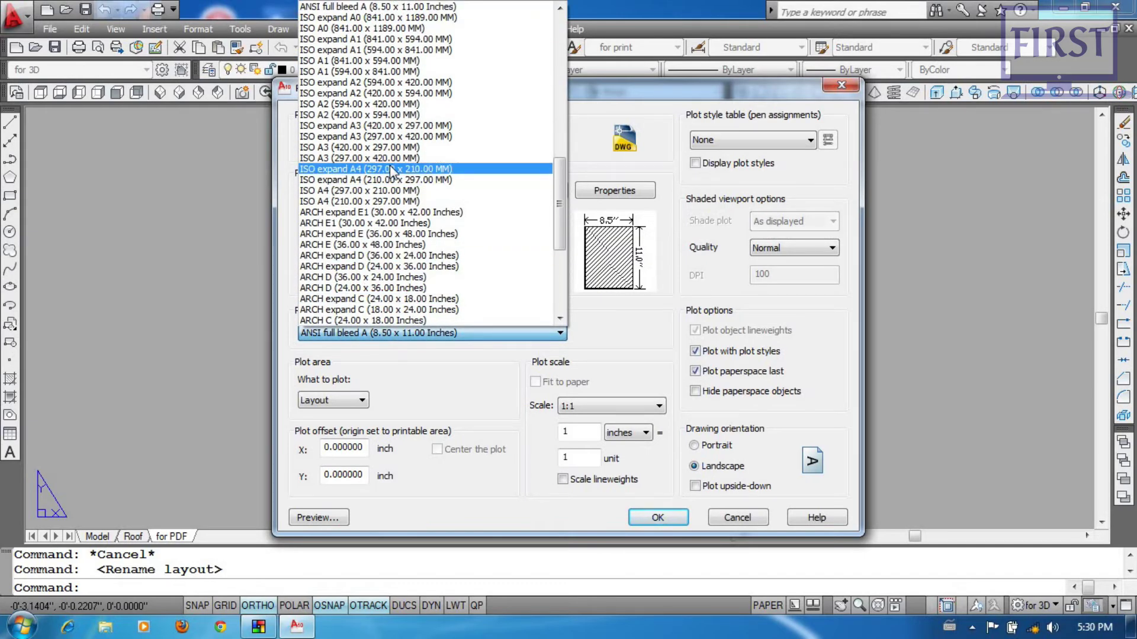
pyautogui.scroll(5, 415, 290)
pyautogui.scroll(5, 414, 278)
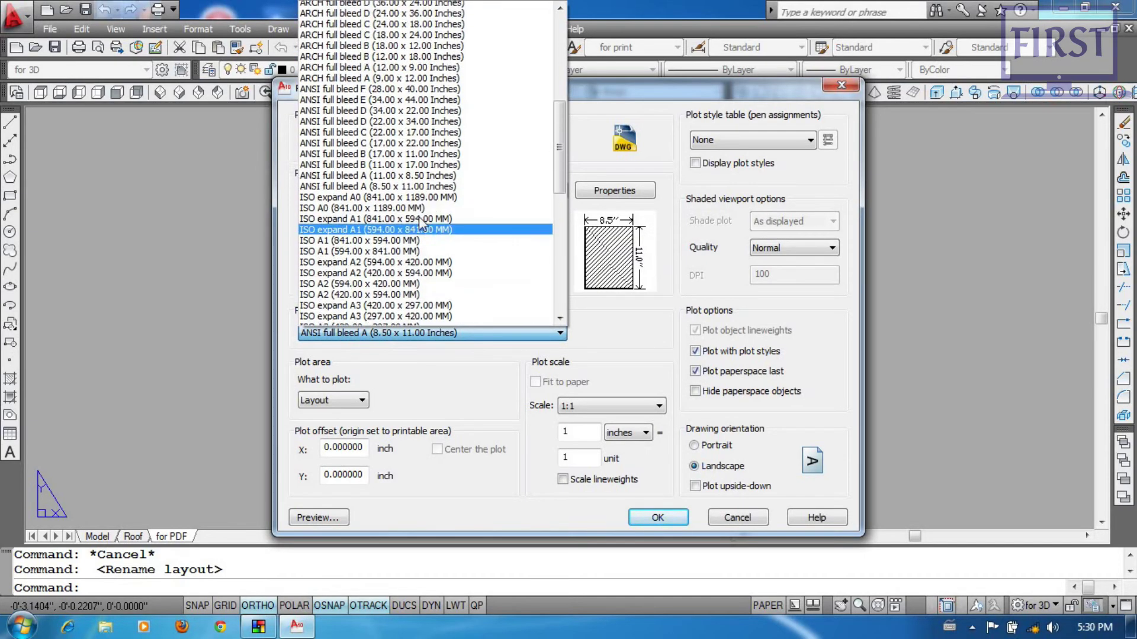
pyautogui.scroll(5, 414, 236)
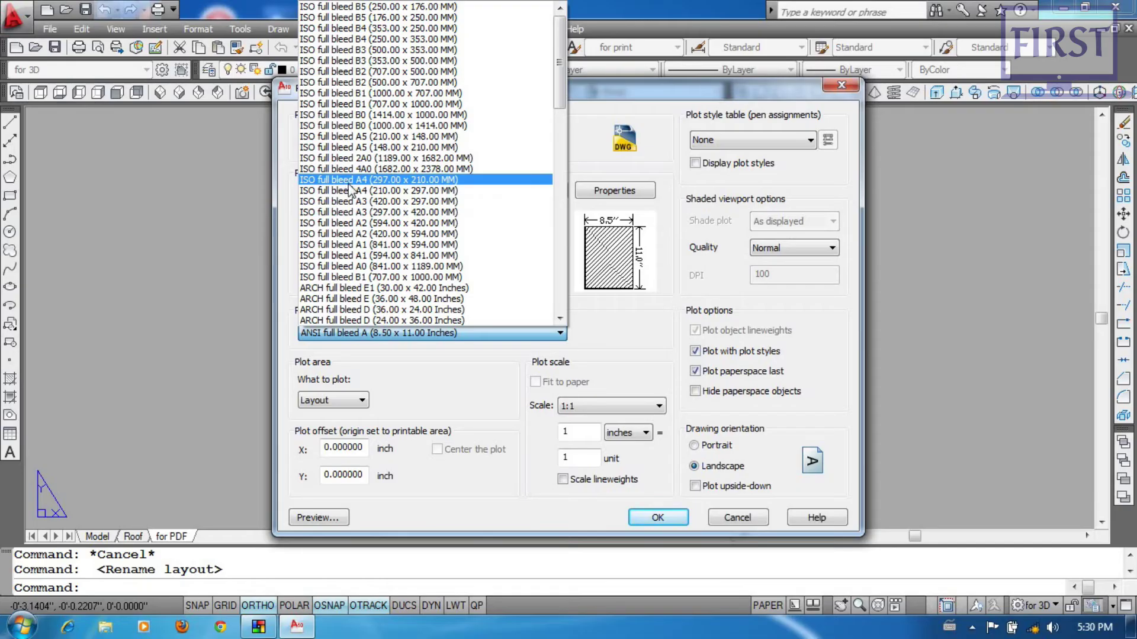
pyautogui.click(365, 182)
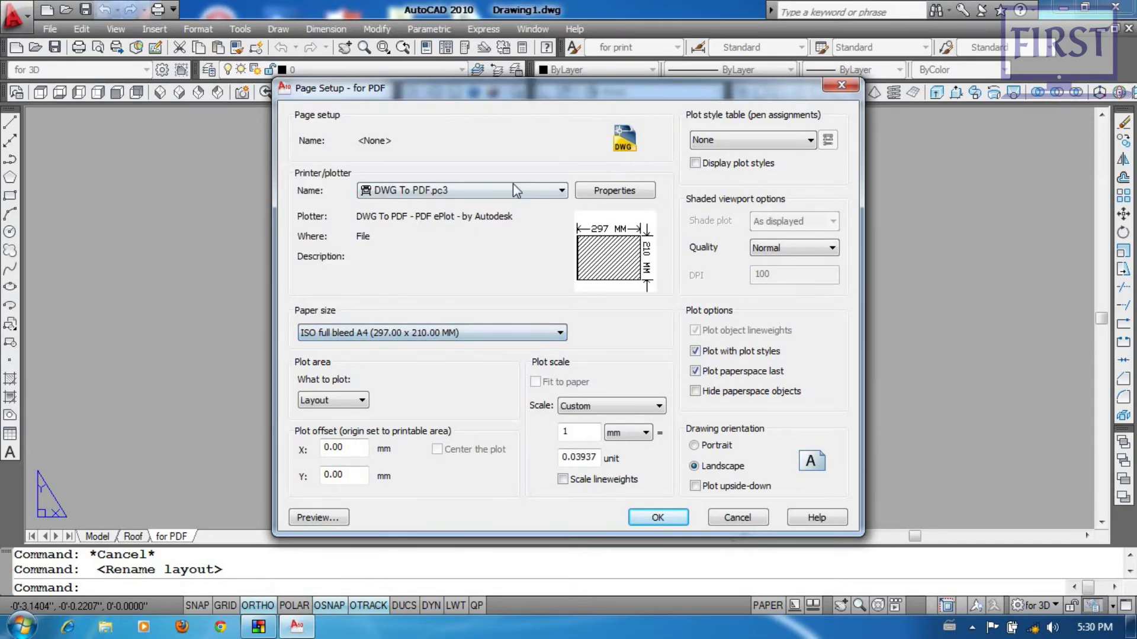
pyautogui.moveTo(643, 281)
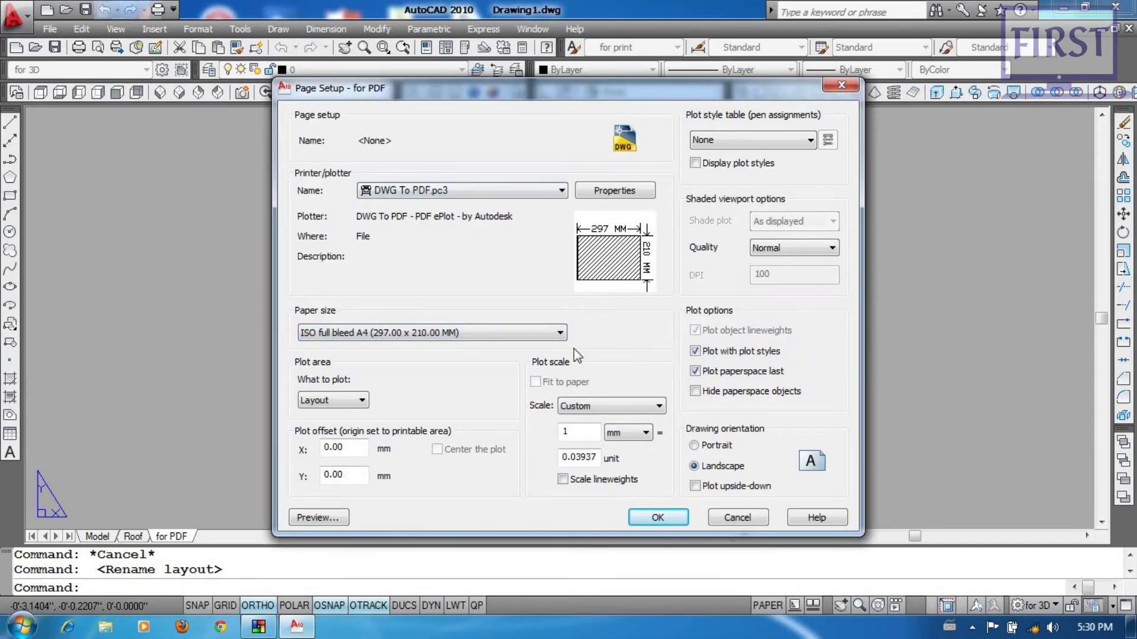
pyautogui.moveTo(637, 254)
# Step: Switch the paper size to ISO A4 (297 x 210 mm)
pyautogui.click(400, 333)
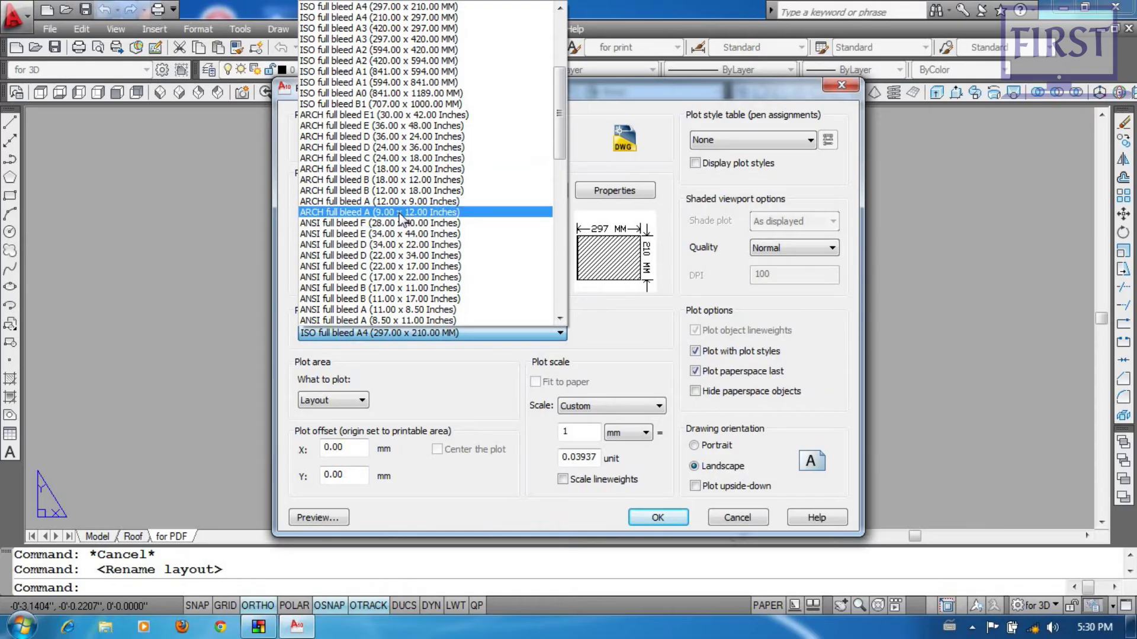
pyautogui.scroll(-2, 402, 290)
pyautogui.scroll(-12, 403, 290)
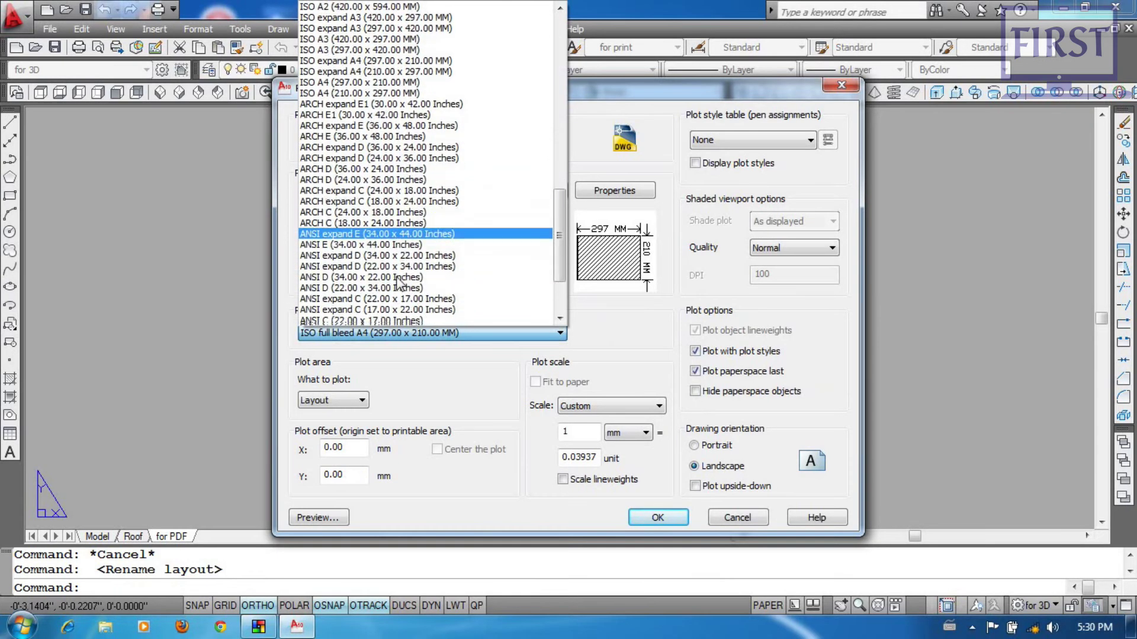
pyautogui.scroll(10, 415, 267)
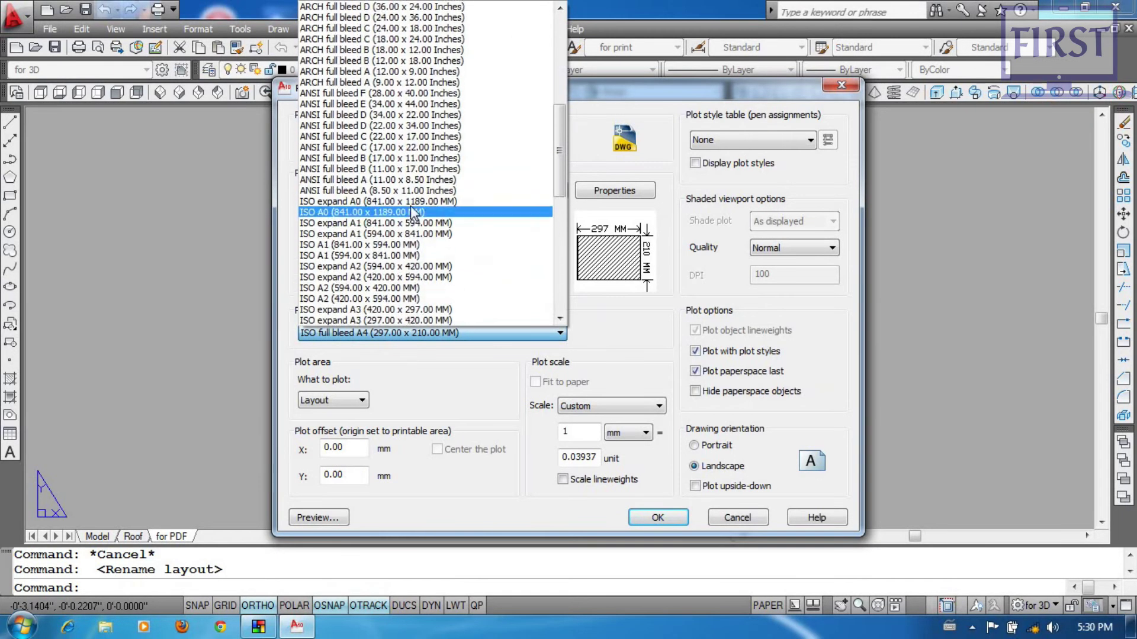
pyautogui.scroll(6, 426, 181)
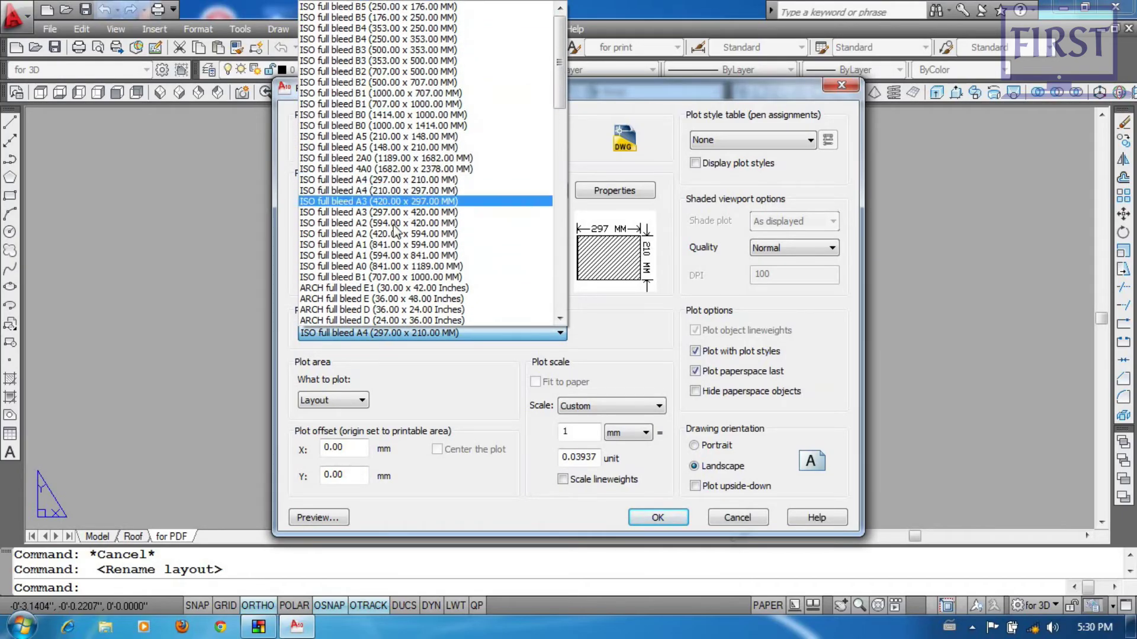
pyautogui.scroll(-4, 426, 243)
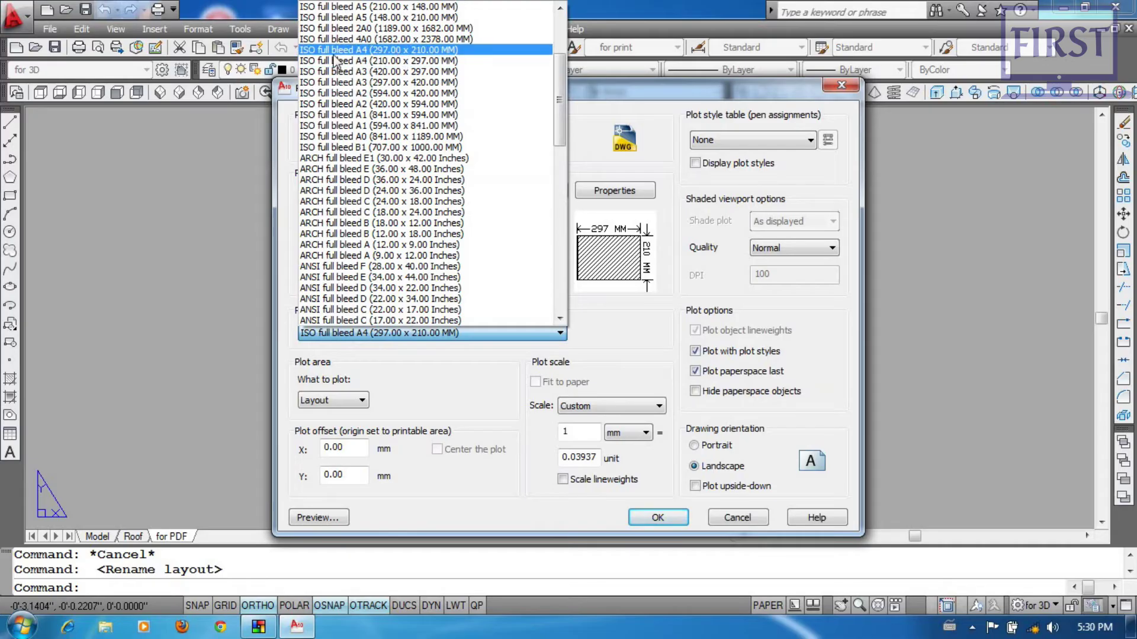
pyautogui.scroll(2, 409, 136)
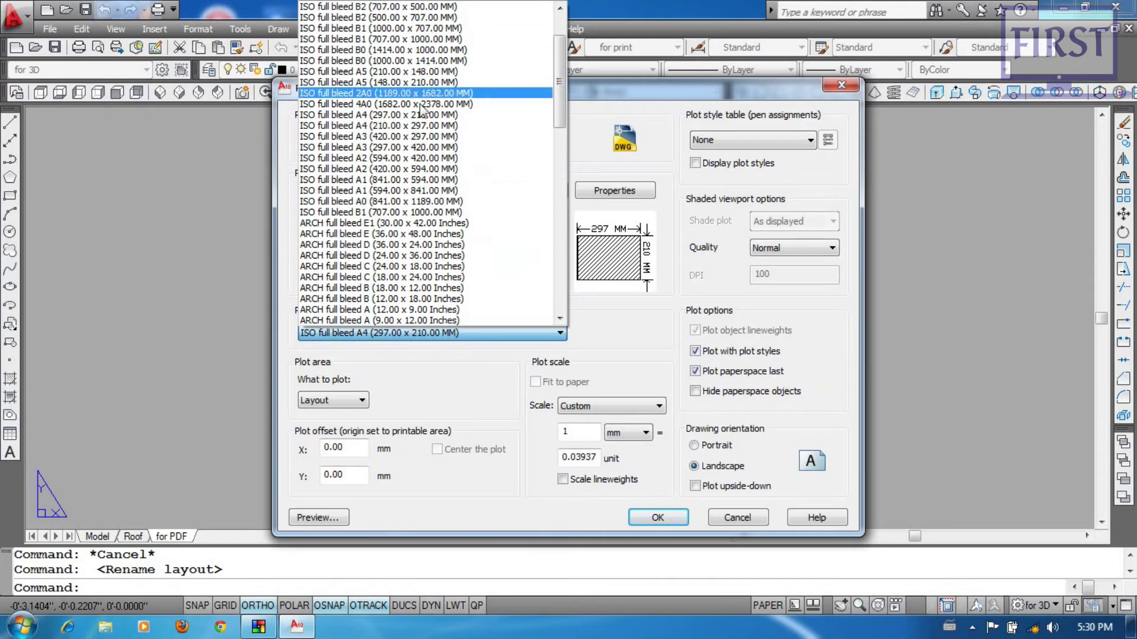
pyautogui.scroll(-9, 422, 225)
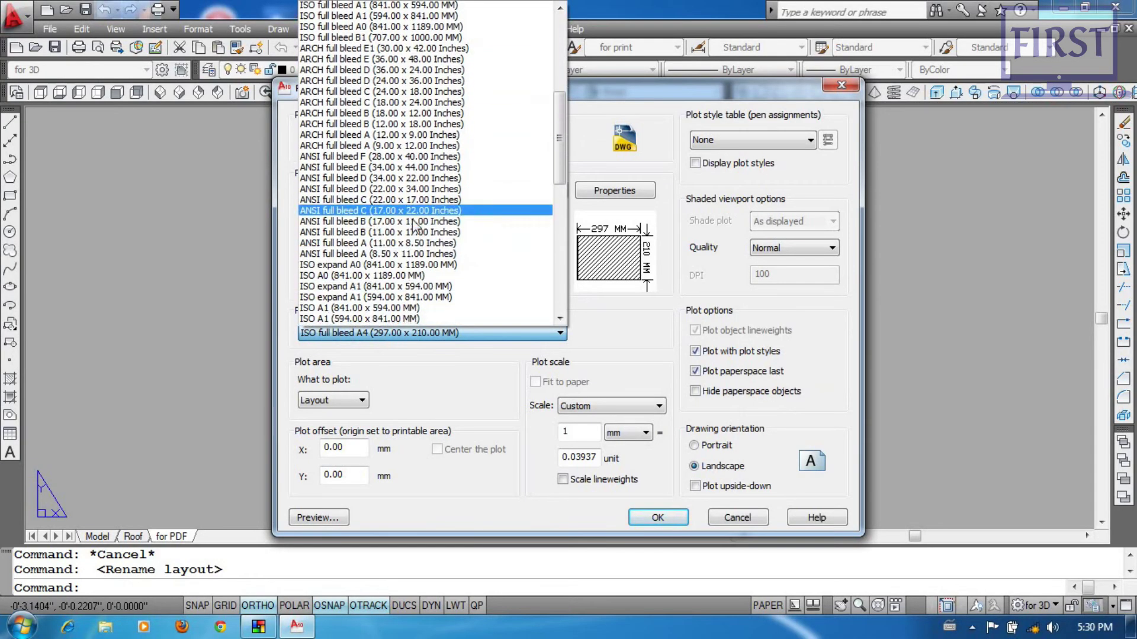
pyautogui.scroll(-2, 403, 273)
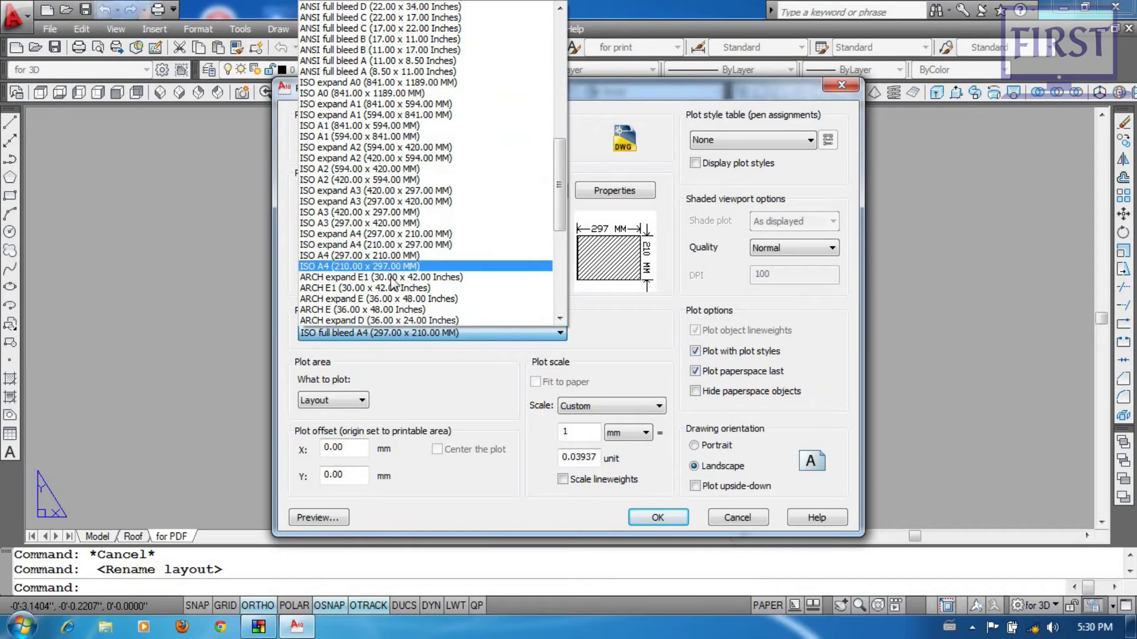
pyautogui.click(351, 258)
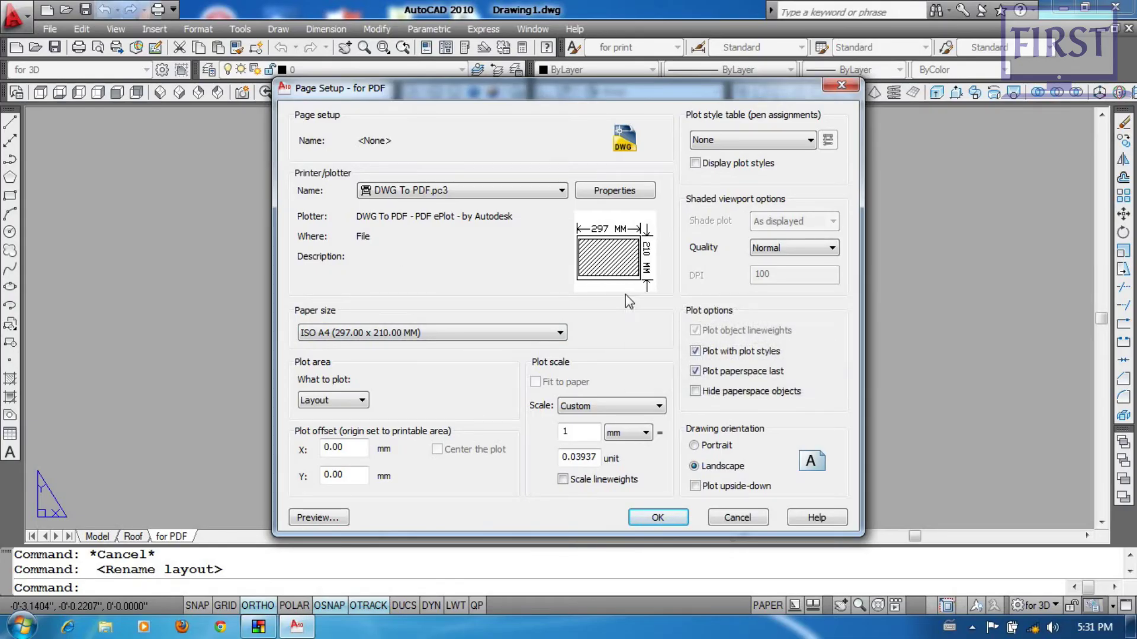
# Step: Settle back on ISO full bleed A4 as the final paper size
pyautogui.click(459, 335)
pyautogui.scroll(13, 426, 256)
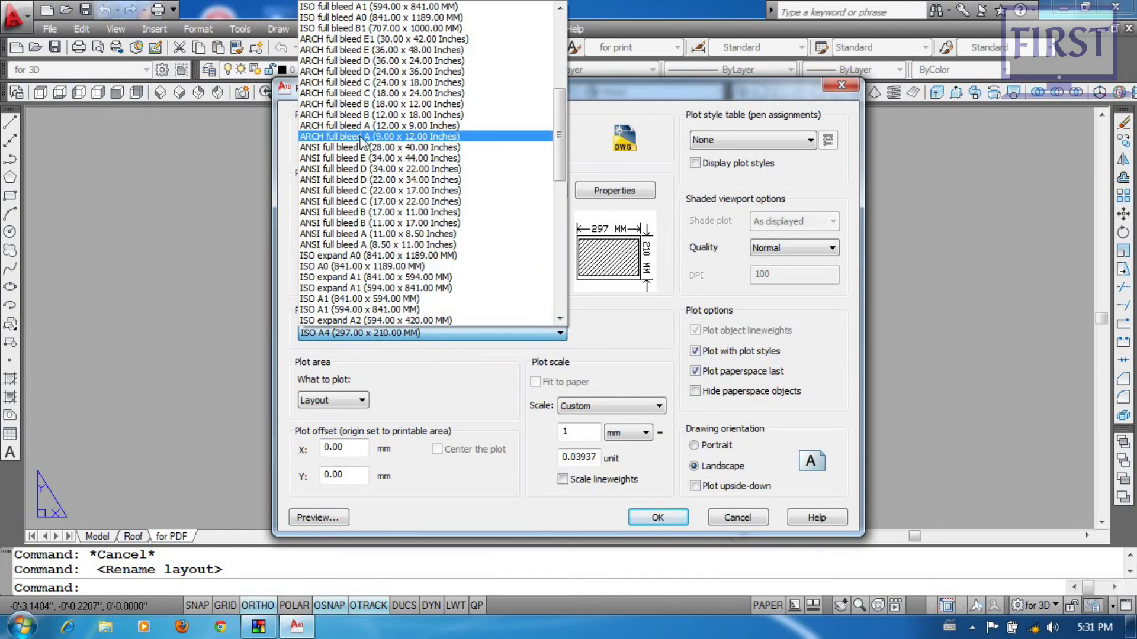
pyautogui.scroll(2, 395, 127)
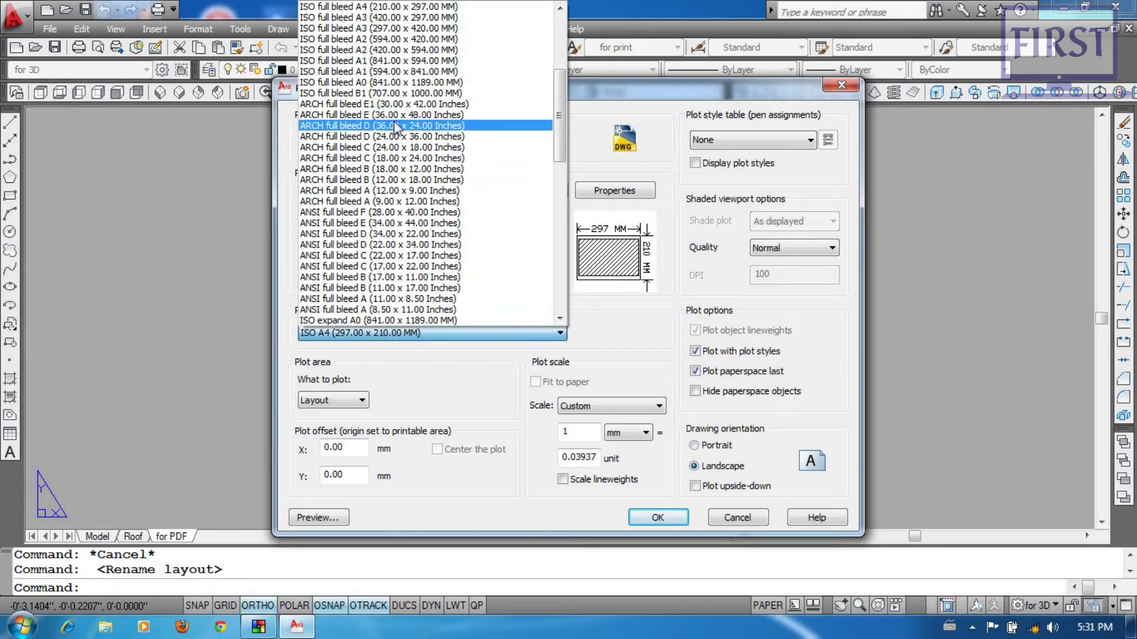
pyautogui.click(396, 7)
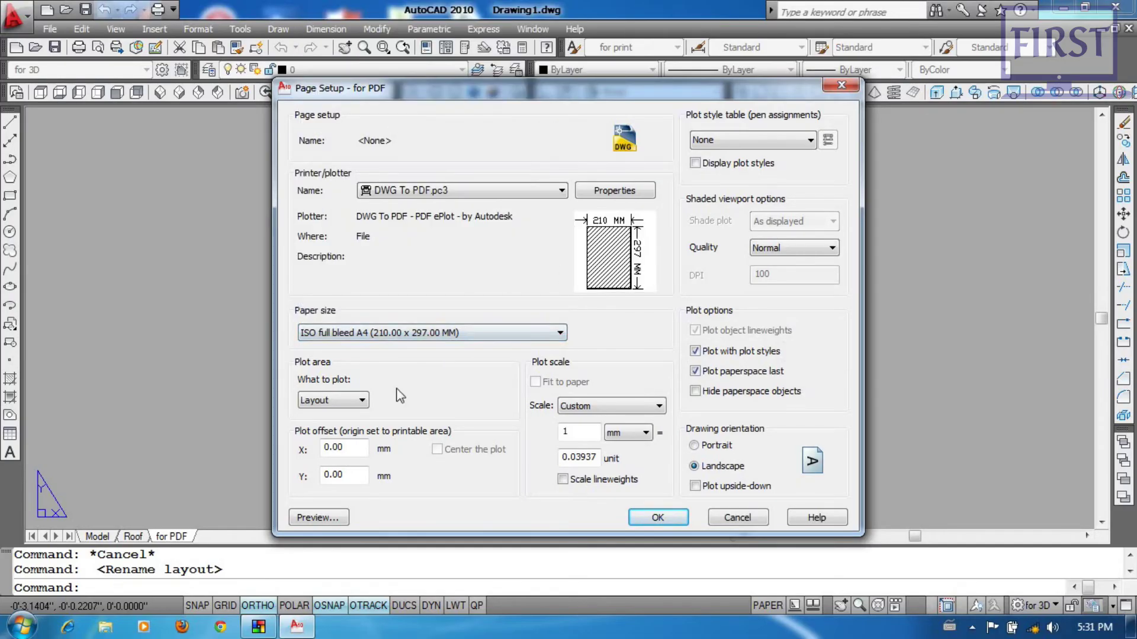
pyautogui.click(359, 403)
# Step: Plot the Layout in inches with acad.ctb at Maximum quality, then accept and close
pyautogui.click(330, 439)
pyautogui.click(643, 433)
pyautogui.click(644, 453)
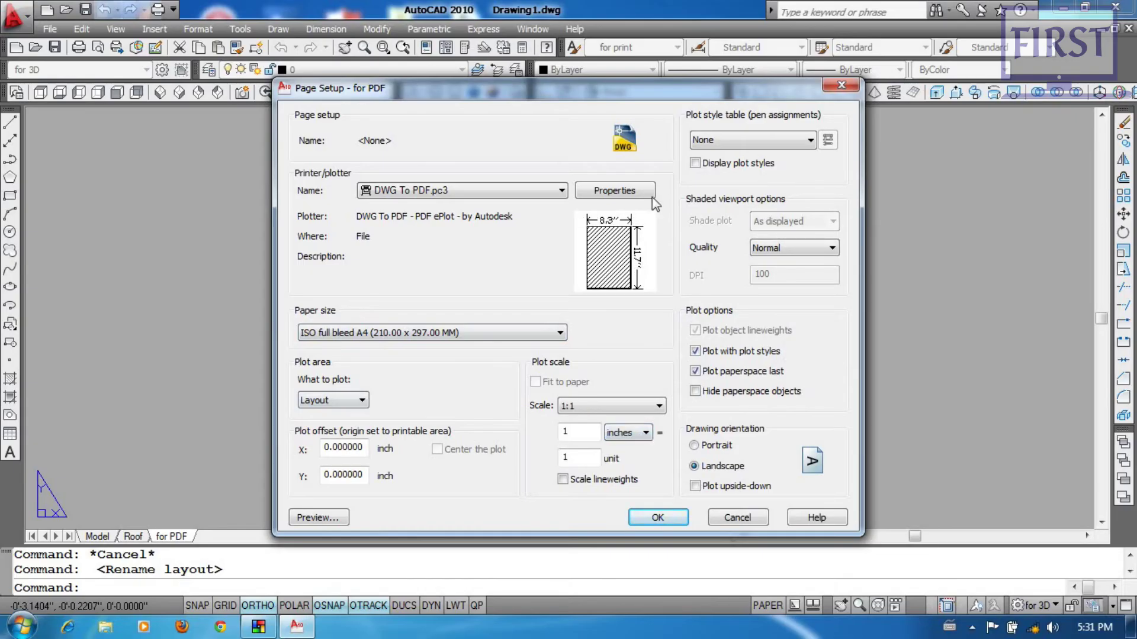
pyautogui.click(752, 145)
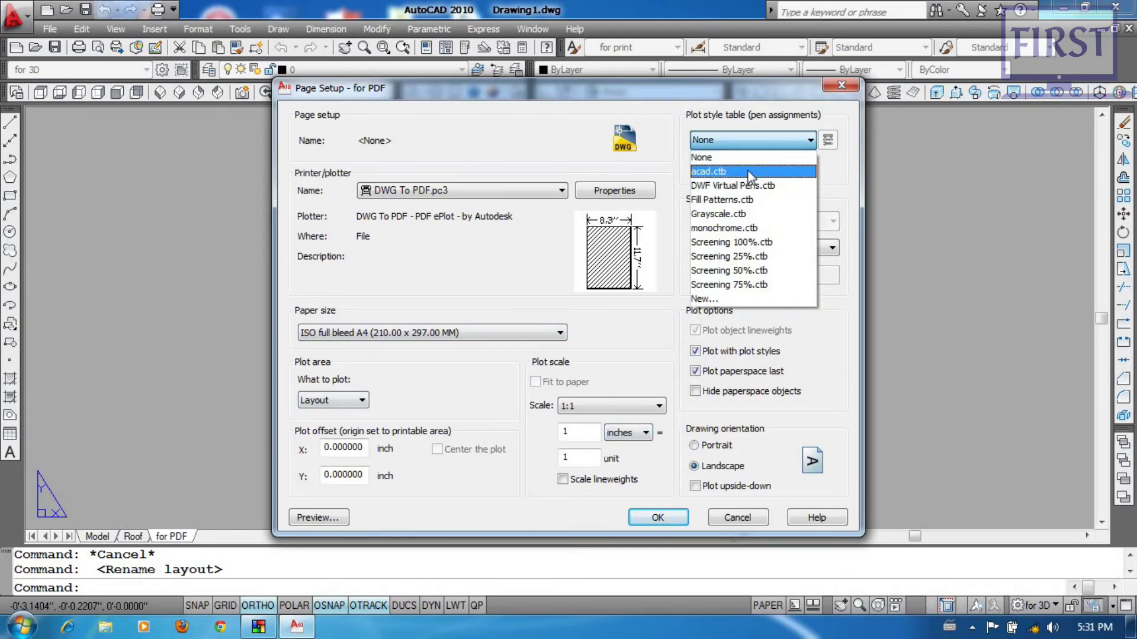
pyautogui.click(725, 172)
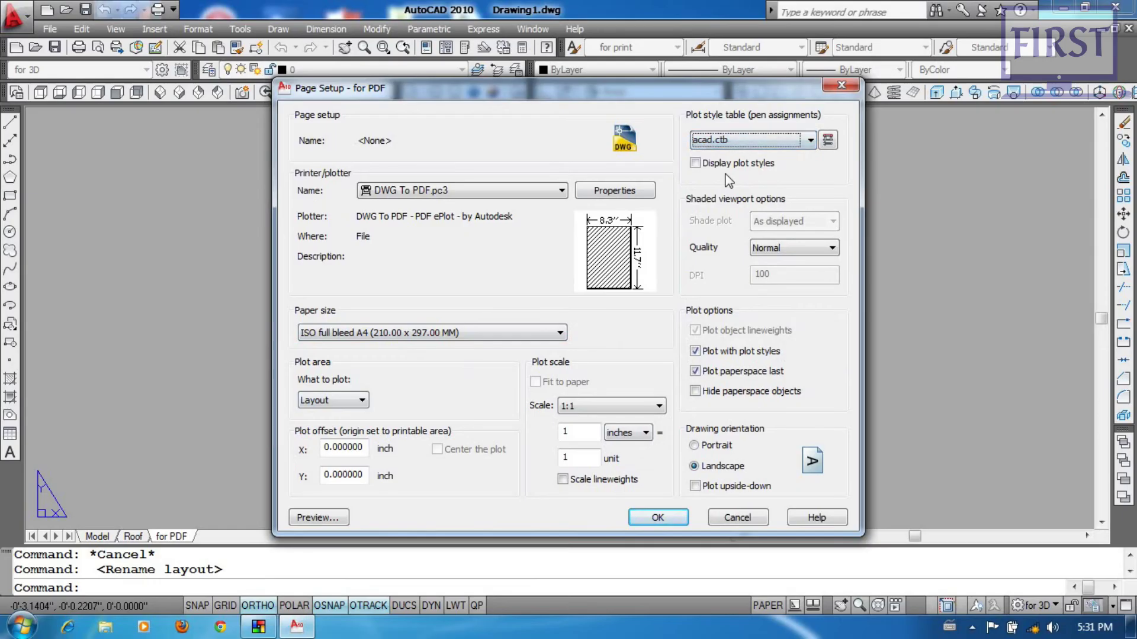
pyautogui.click(787, 249)
pyautogui.click(790, 308)
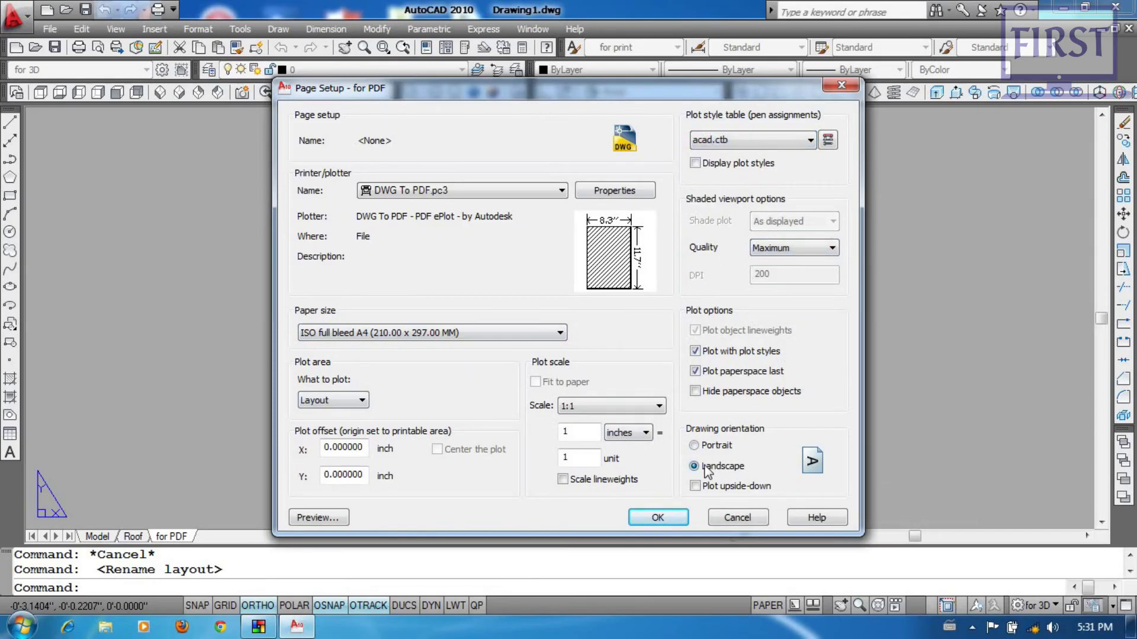
pyautogui.click(657, 518)
pyautogui.click(638, 478)
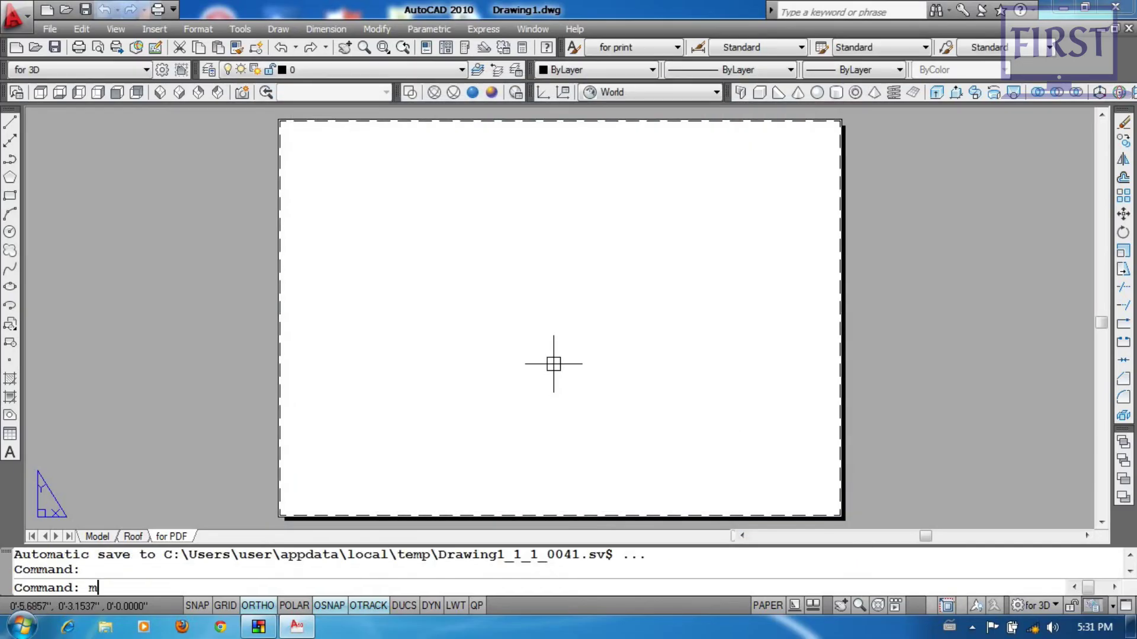
# Step: Create a fitted MV viewport on the sheet and center the green-hatched roof plan in it
pyautogui.press('Return')
pyautogui.press('Return')
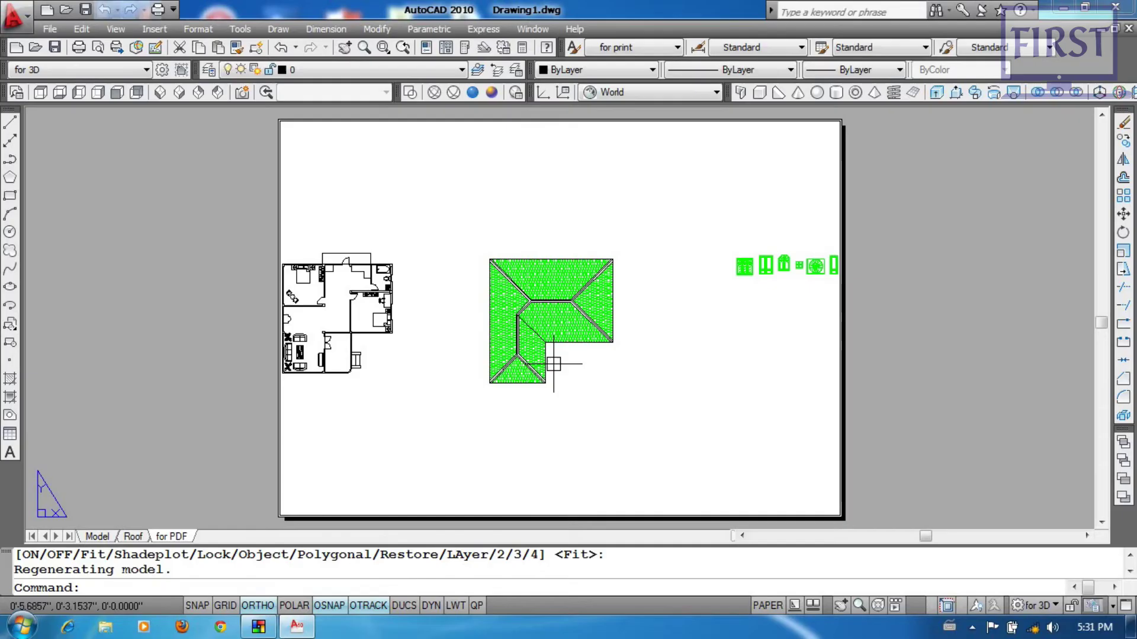
pyautogui.doubleClick(608, 393)
pyautogui.scroll(6, 568, 340)
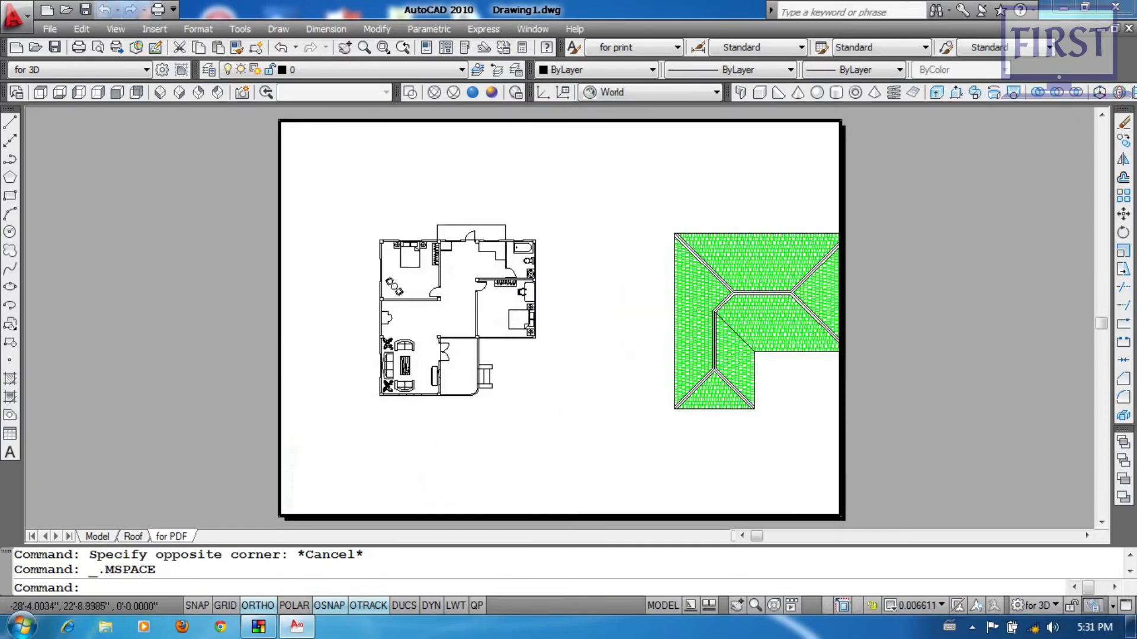
pyautogui.scroll(-5, 609, 318)
pyautogui.moveTo(609, 317); pyautogui.dragTo(419, 380, button='middle')
pyautogui.scroll(6, 516, 286)
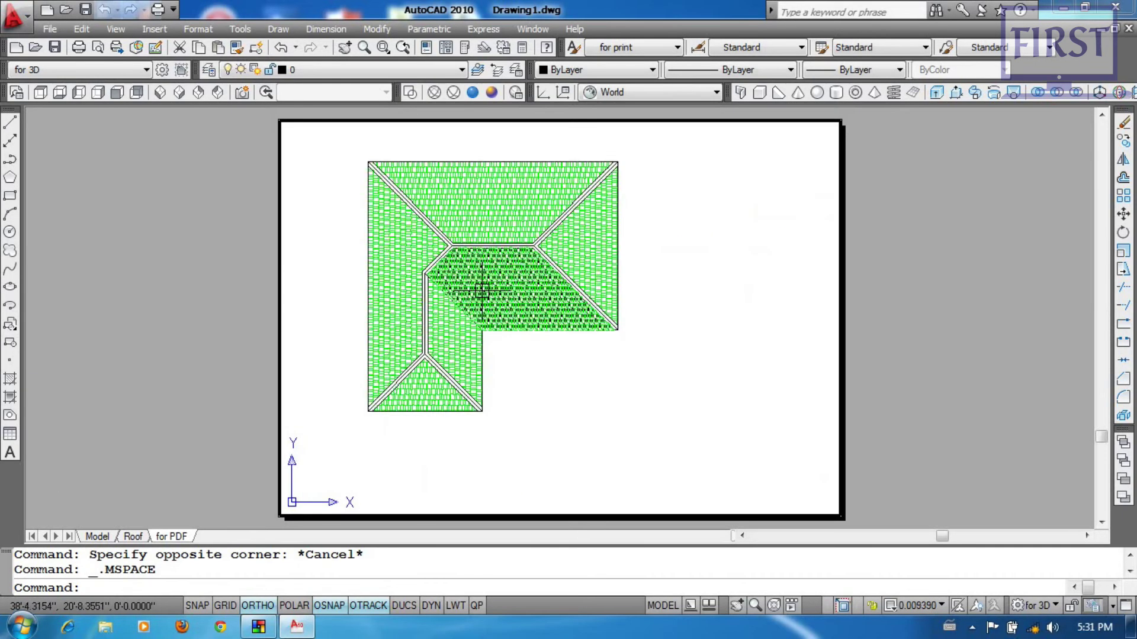
pyautogui.moveTo(516, 286); pyautogui.dragTo(583, 316, button='middle')
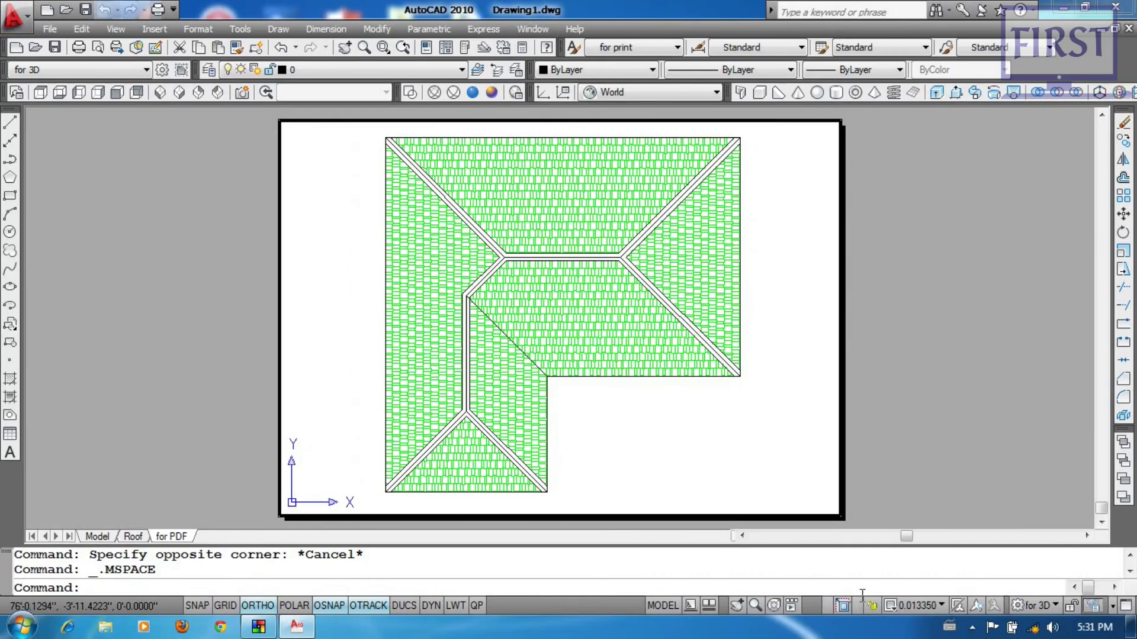
pyautogui.click(918, 605)
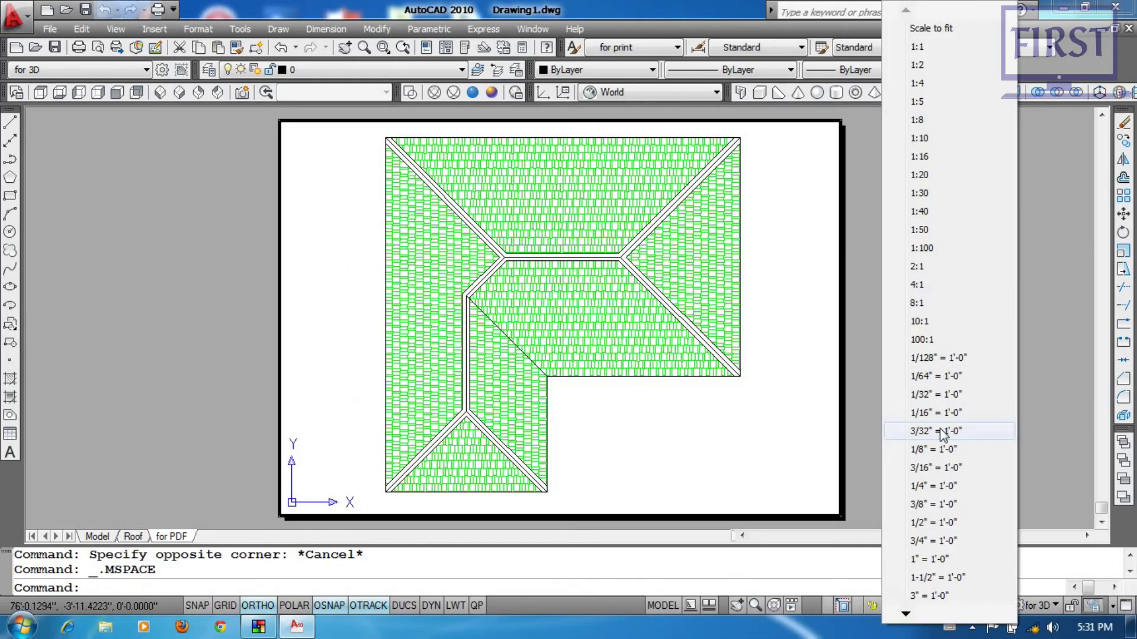
# Step: Set the viewport scale to 1/8" = 1'-0", checking the custom scale list without changes
pyautogui.click(938, 450)
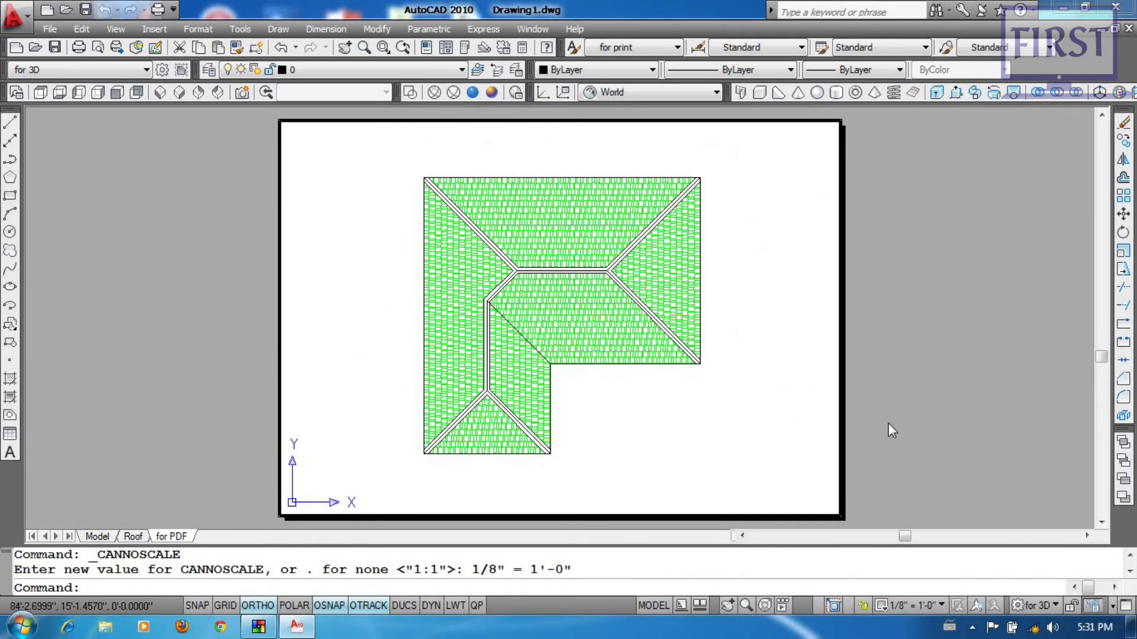
pyautogui.click(939, 605)
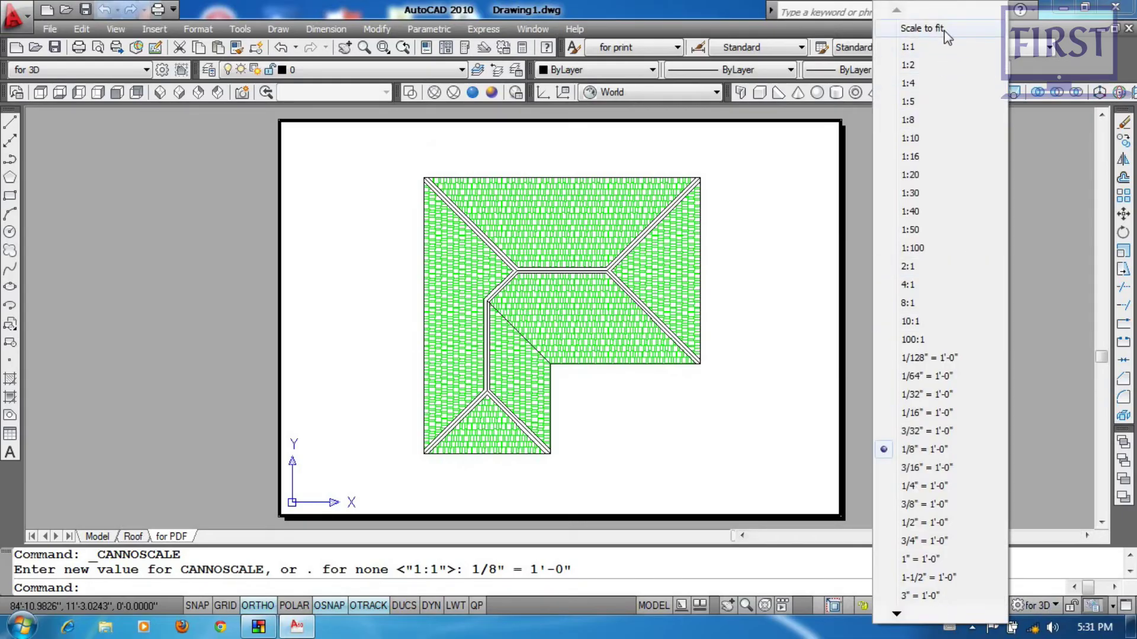
pyautogui.moveTo(895, 616)
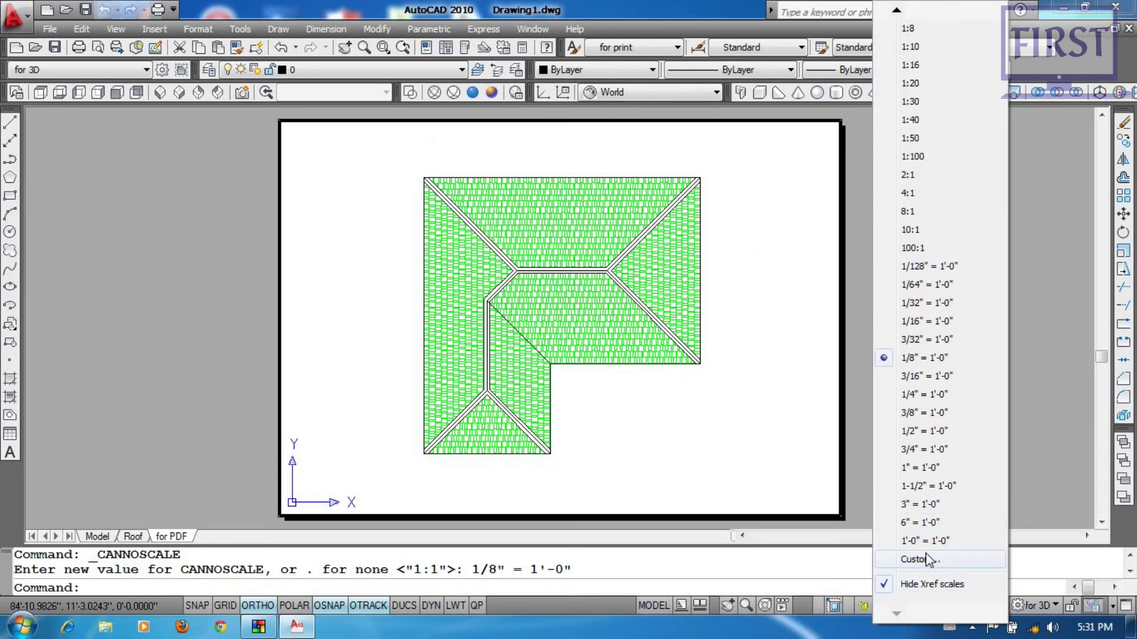
pyautogui.click(927, 560)
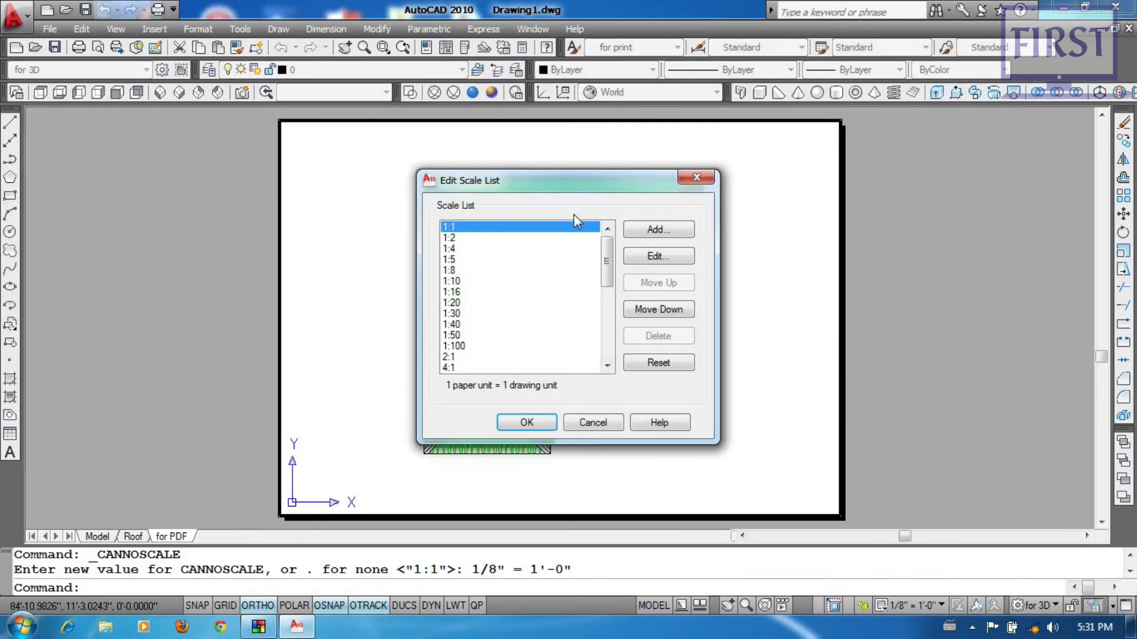
pyautogui.moveTo(602, 192); pyautogui.dragTo(784, 187)
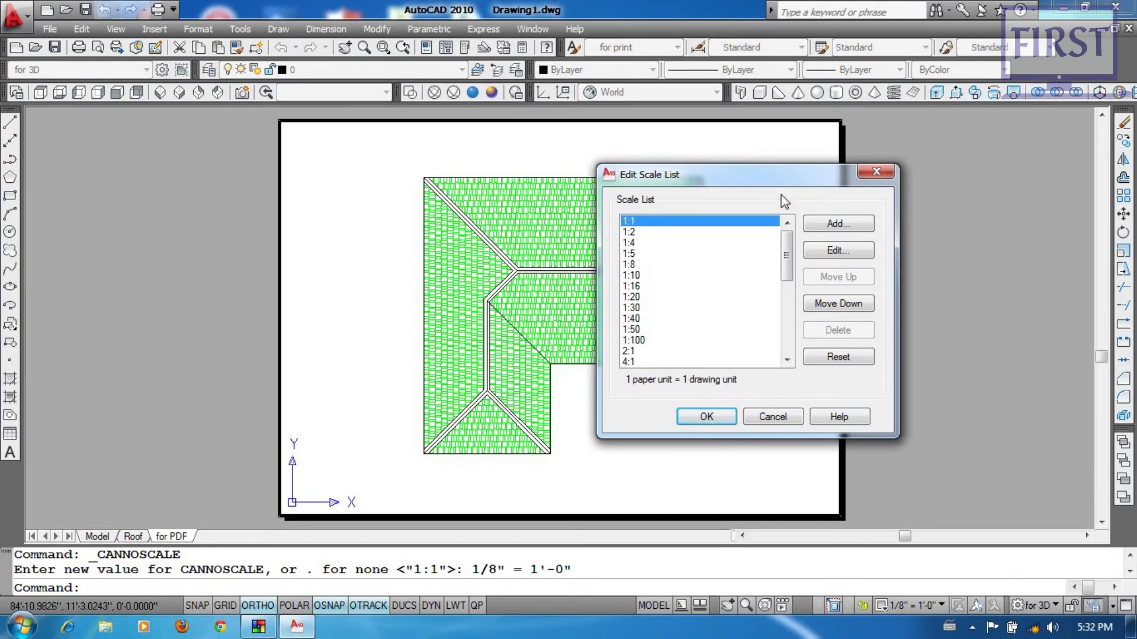
pyautogui.click(787, 417)
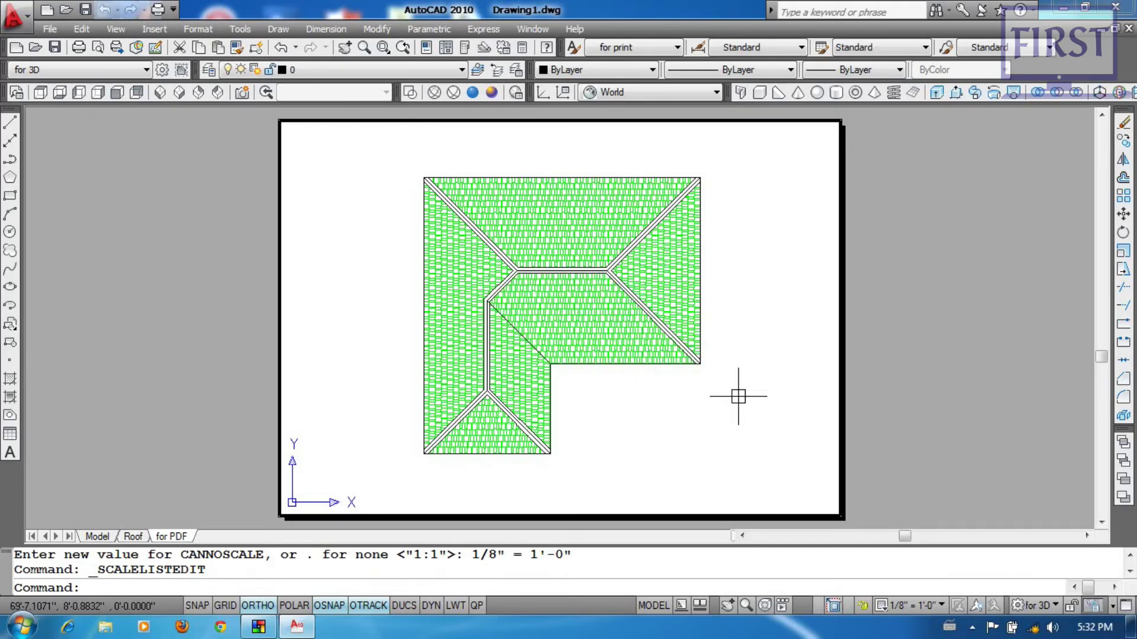
# Step: Preview the for PDF layout with PRE and zoom in to inspect it
pyautogui.press('Return')
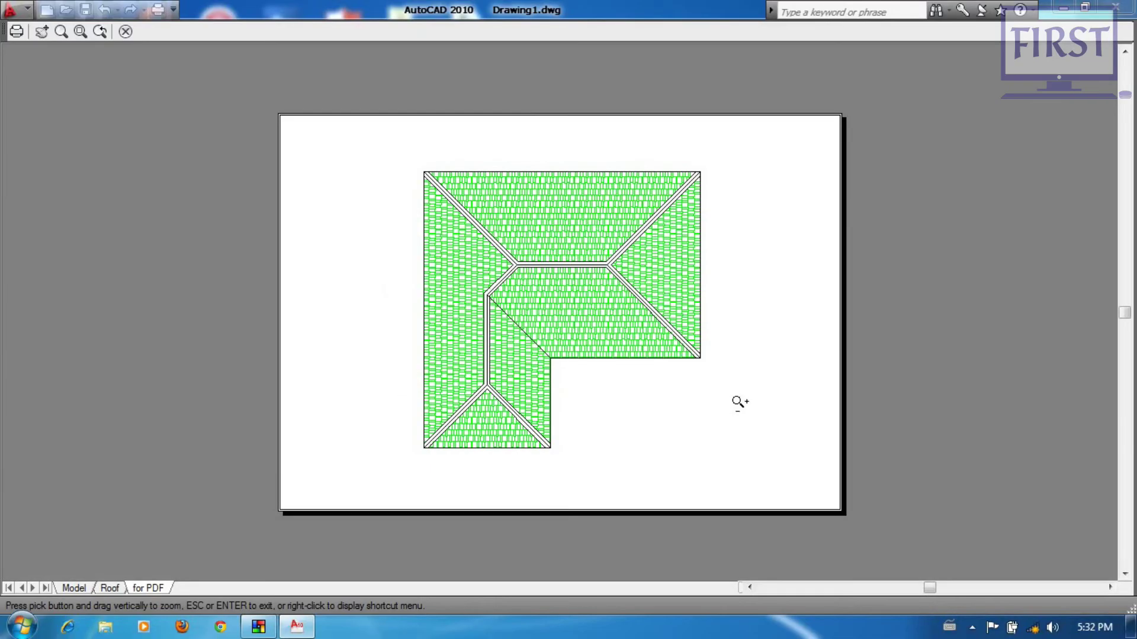
pyautogui.scroll(2, 560, 398)
pyautogui.scroll(-4, 560, 398)
pyautogui.scroll(2, 573, 388)
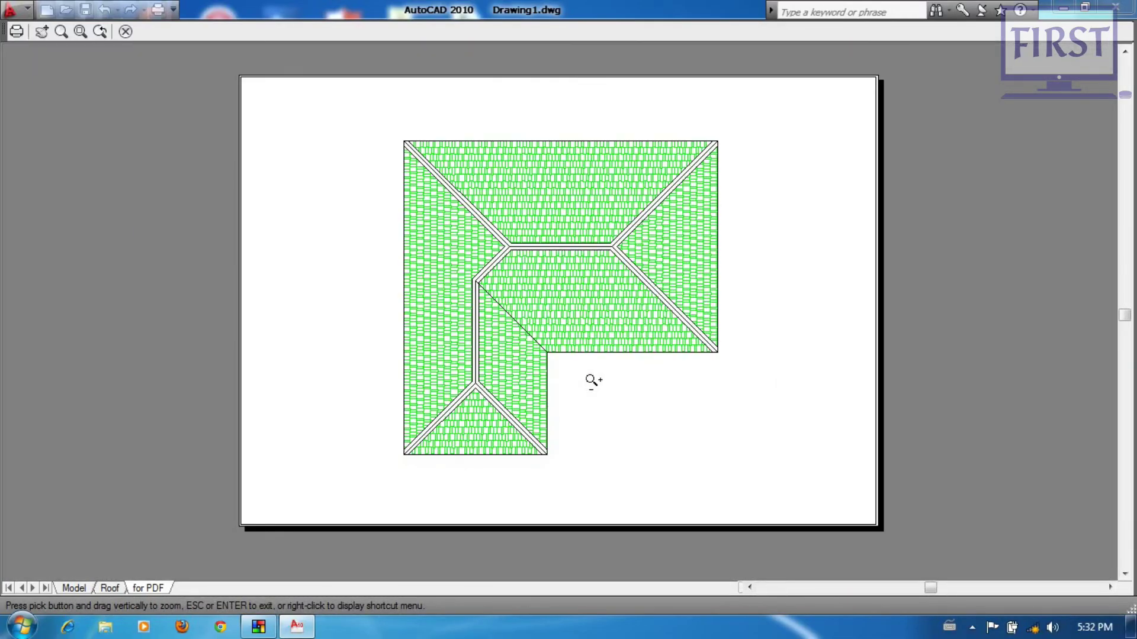
pyautogui.scroll(2, 592, 382)
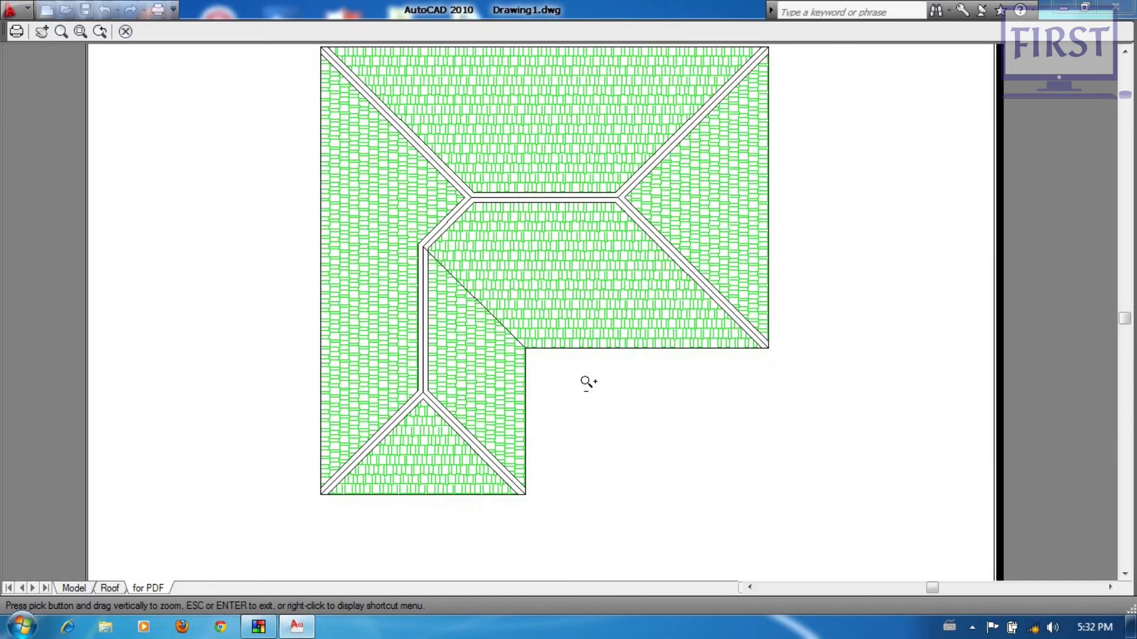
# Step: Plot the previewed sheet to a PDF file and dismiss the completion notice
pyautogui.rightClick(579, 223)
pyautogui.click(605, 244)
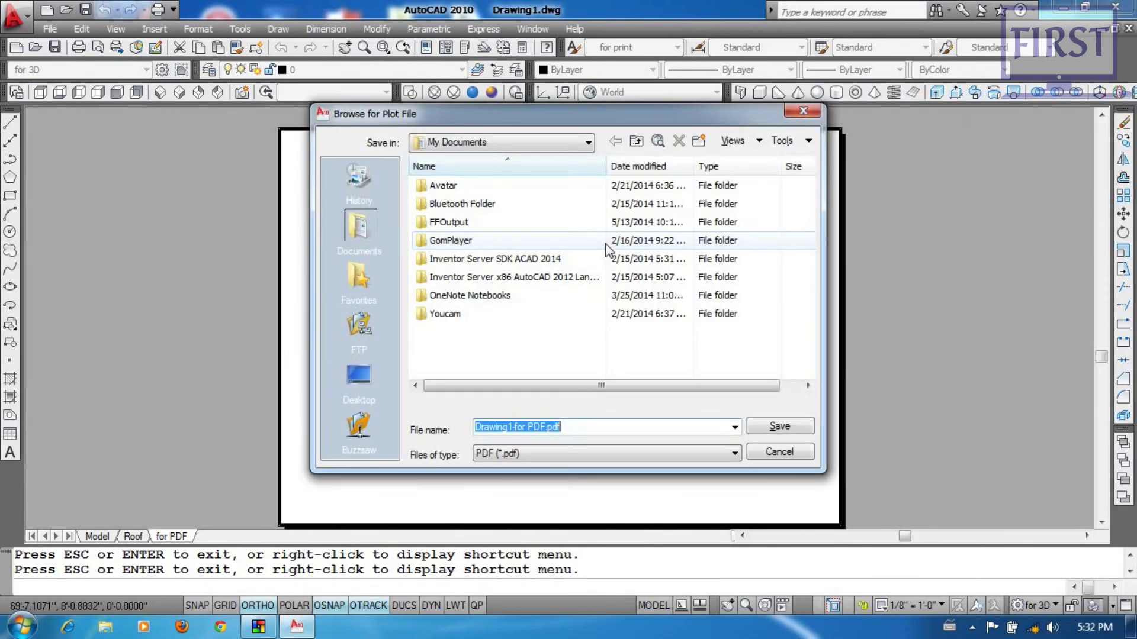
pyautogui.click(807, 116)
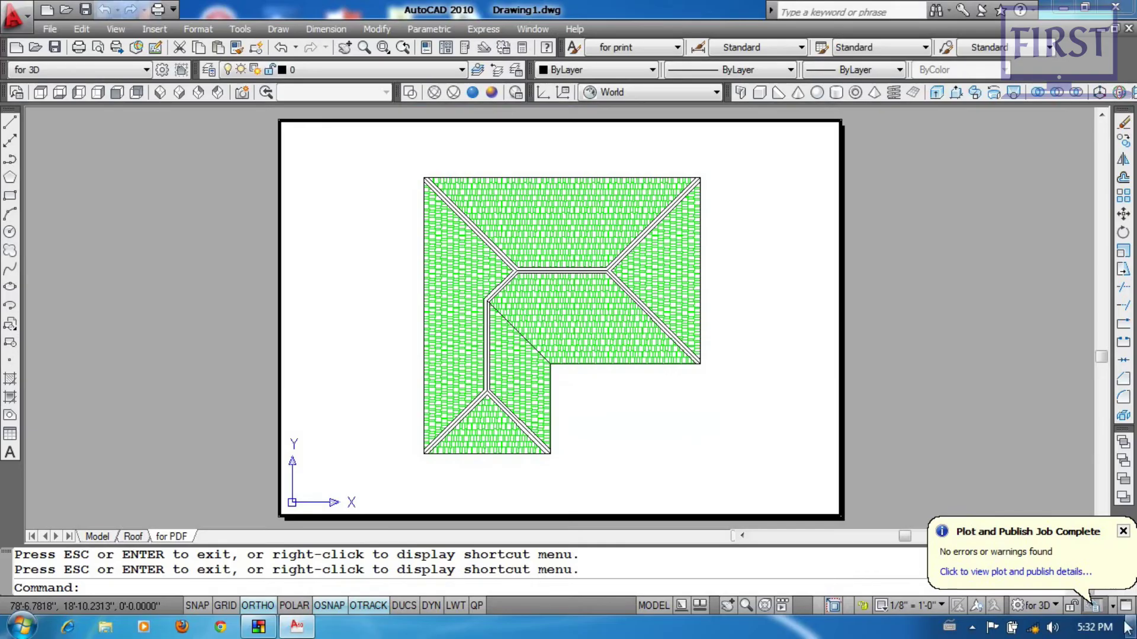
pyautogui.click(1123, 531)
# Step: Back in paper space, draw a rectangle from the sheet's top-right corner to its bottom edge
pyautogui.doubleClick(883, 381)
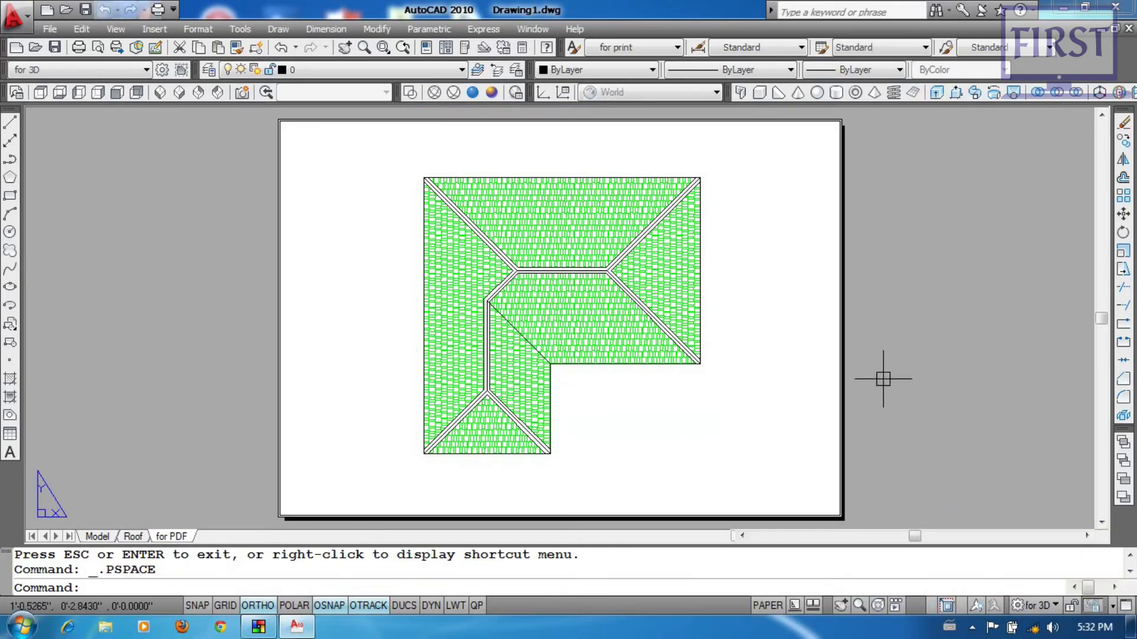
pyautogui.scroll(-2, 651, 352)
pyautogui.scroll(2, 656, 354)
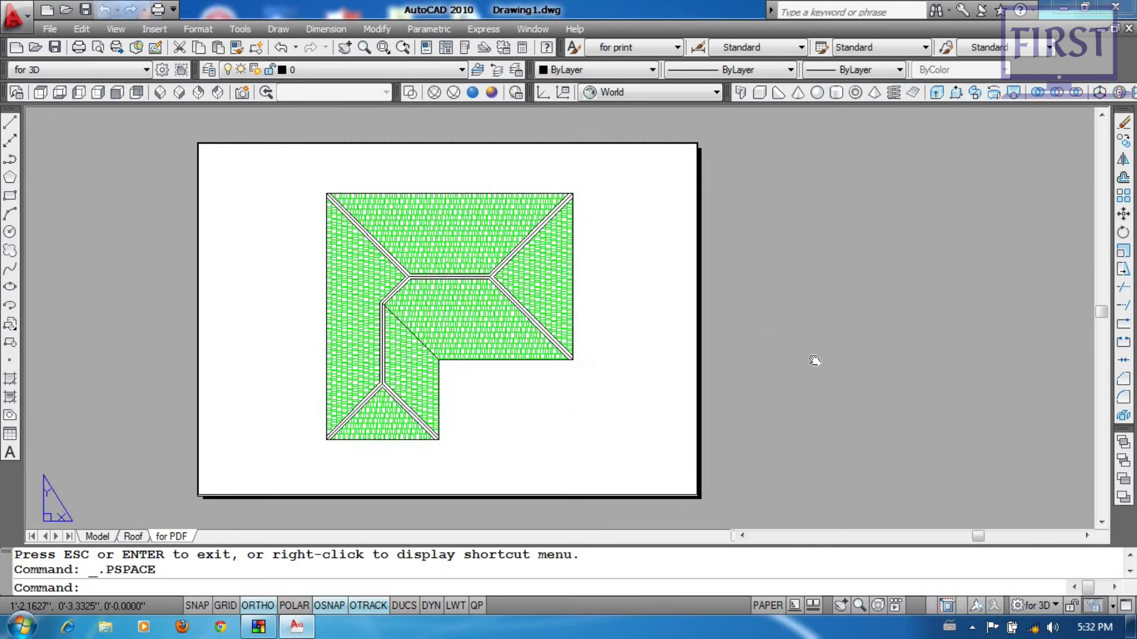
pyautogui.moveTo(674, 343); pyautogui.dragTo(669, 342, button='middle')
pyautogui.write('c')
pyautogui.press('Return')
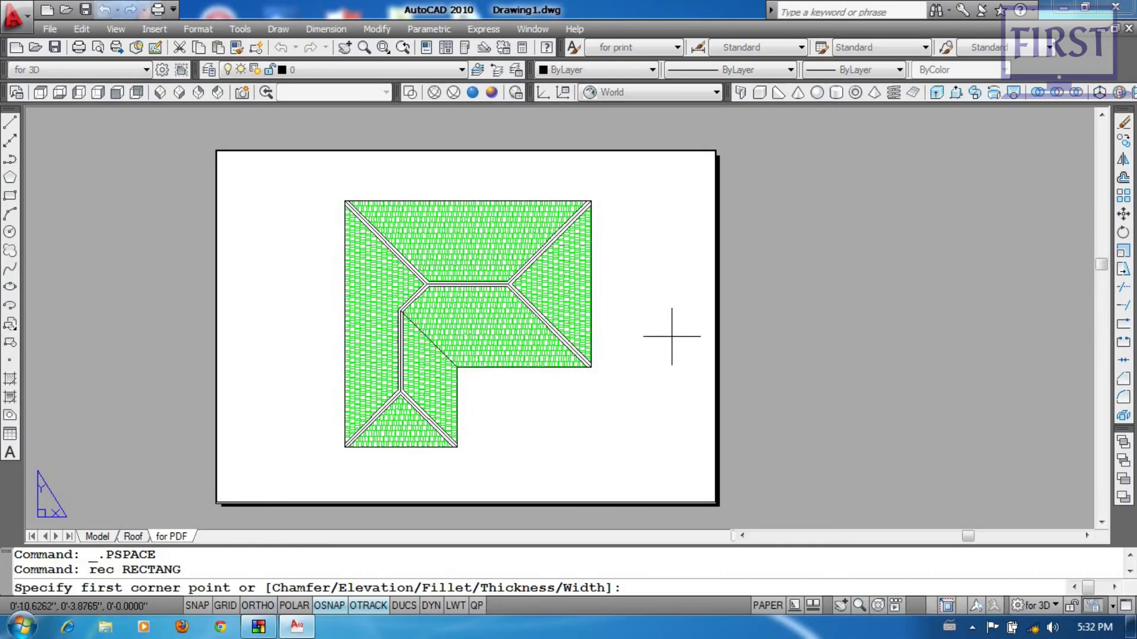
pyautogui.click(714, 151)
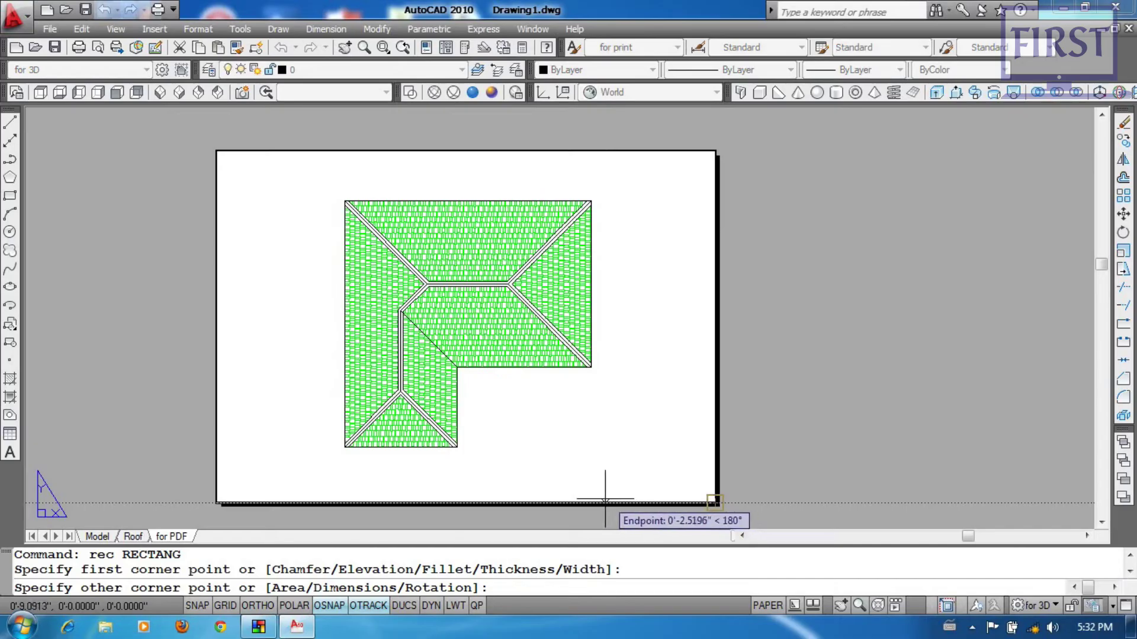
pyautogui.click(596, 499)
# Step: Draw a horizontal line across the panel to the sheet's right edge
pyautogui.scroll(2, 652, 296)
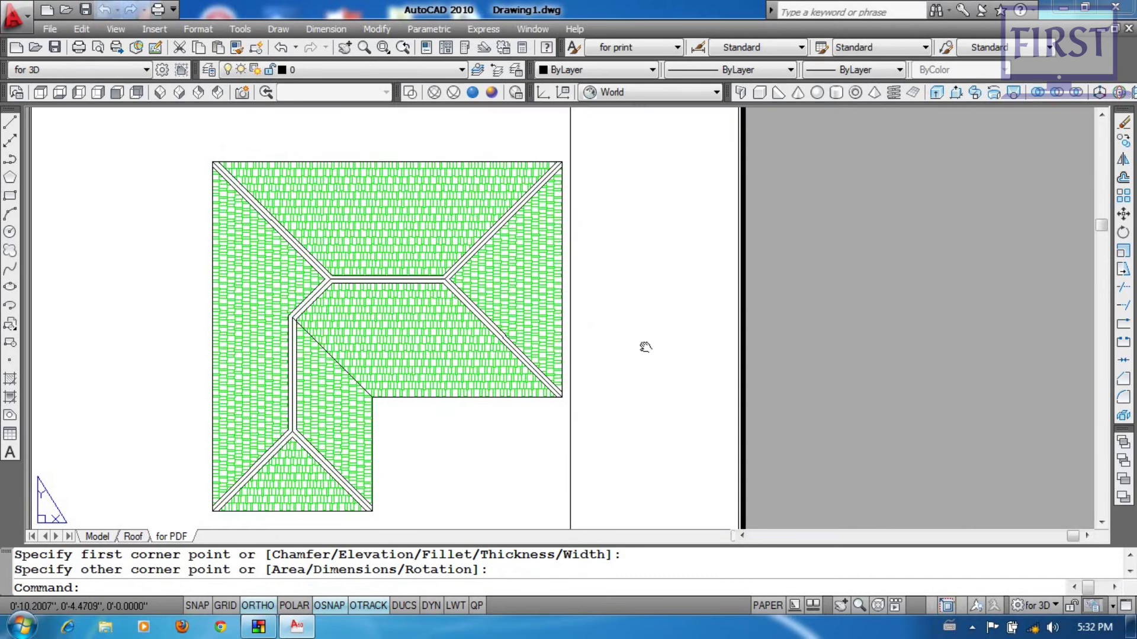
pyautogui.write('l')
pyautogui.press('Return')
pyautogui.click(563, 367)
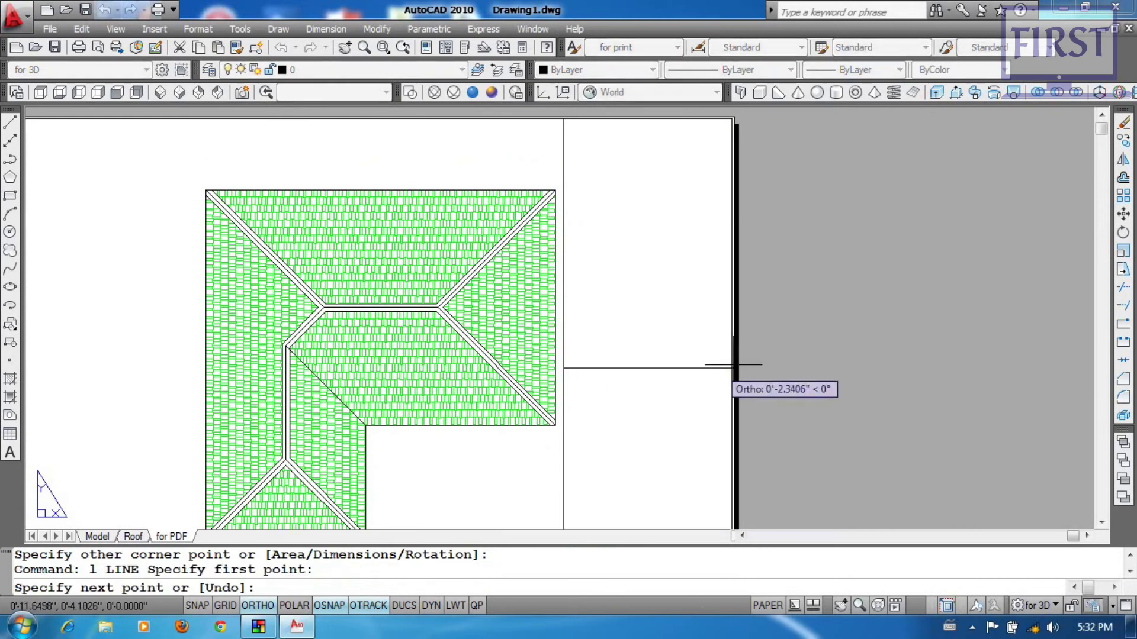
pyautogui.click(733, 368)
pyautogui.press('Return')
# Step: Copy the horizontal line to three more positions to form the panel's rows
pyautogui.moveTo(678, 409); pyautogui.dragTo(666, 398, button='middle')
pyautogui.write('co')
pyautogui.press('Return')
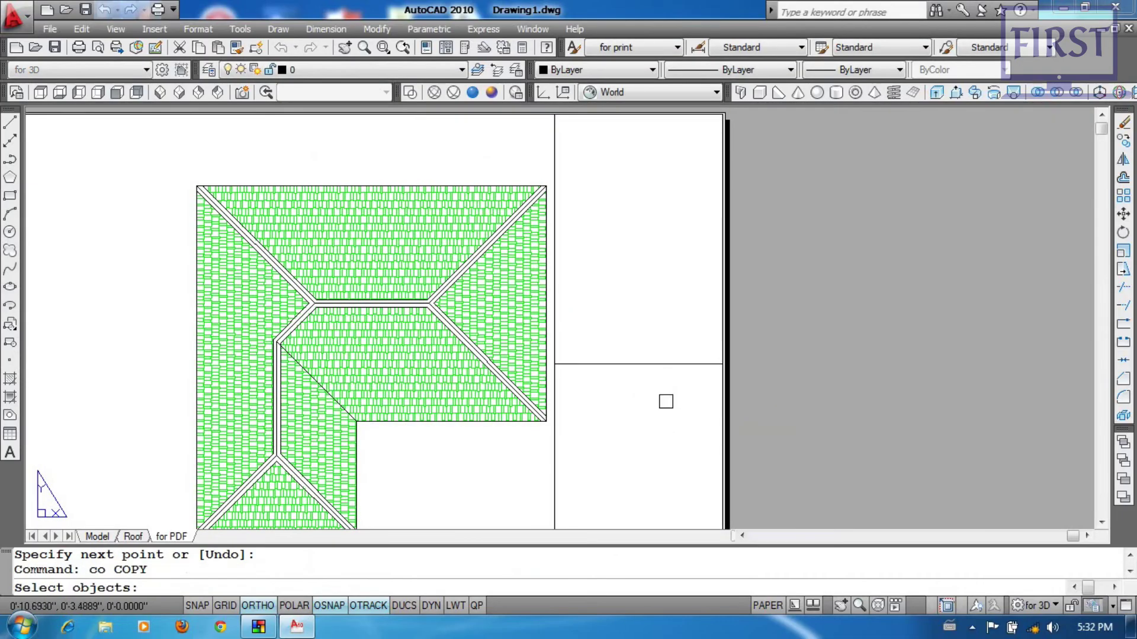
pyautogui.click(665, 401)
pyautogui.click(642, 314)
pyautogui.press('Return')
pyautogui.click(846, 453)
pyautogui.click(846, 404)
pyautogui.scroll(-1, 864, 302)
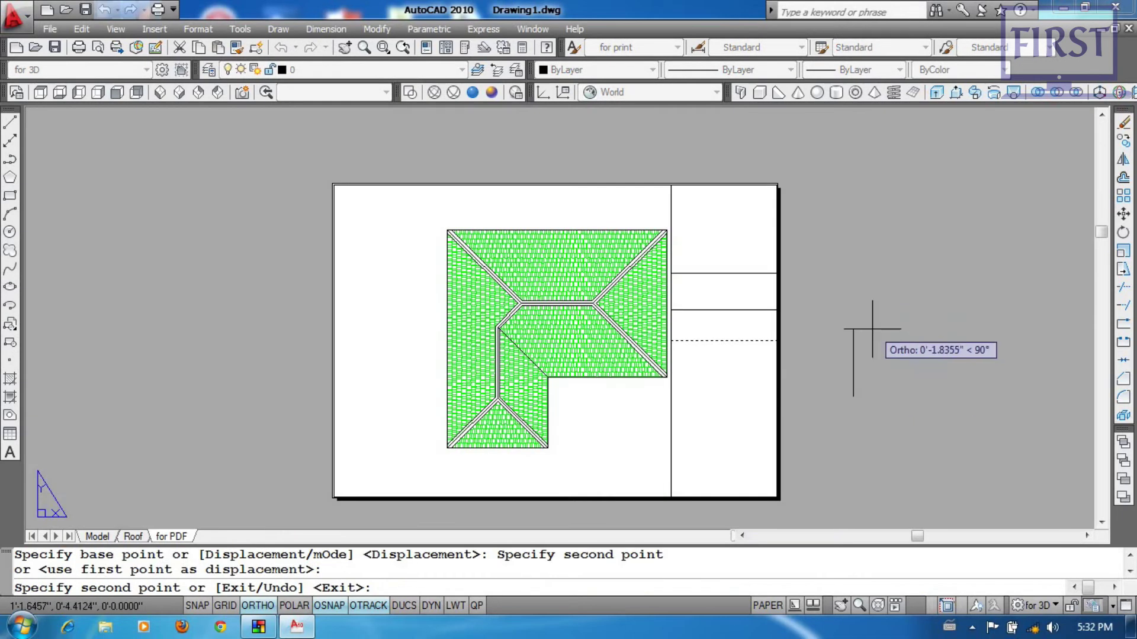
pyautogui.click(874, 328)
pyautogui.click(879, 471)
pyautogui.press('Return')
# Step: Draw two short vertical dividers splitting rows of the panel
pyautogui.scroll(1, 682, 438)
pyautogui.write('l')
pyautogui.press('Return')
pyautogui.click(739, 419)
pyautogui.click(739, 373)
pyautogui.press('Return')
pyautogui.press('Return')
pyautogui.click(740, 295)
pyautogui.click(738, 251)
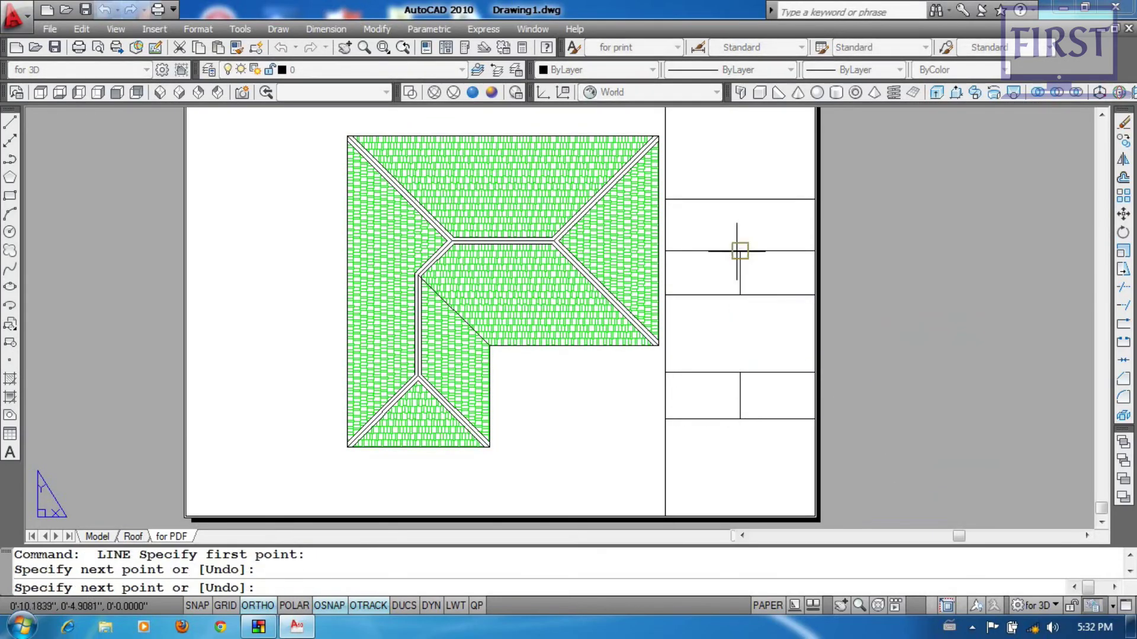
pyautogui.press('Return')
# Step: Start the DT single-line text command to label the panel
pyautogui.scroll(-2, 718, 254)
pyautogui.write('dt')
pyautogui.press('Return')
pyautogui.scroll(3, 676, 185)
# Step: Place the placeholder text 'asdfasdfsd' in the top title-block row
pyautogui.click(636, 234)
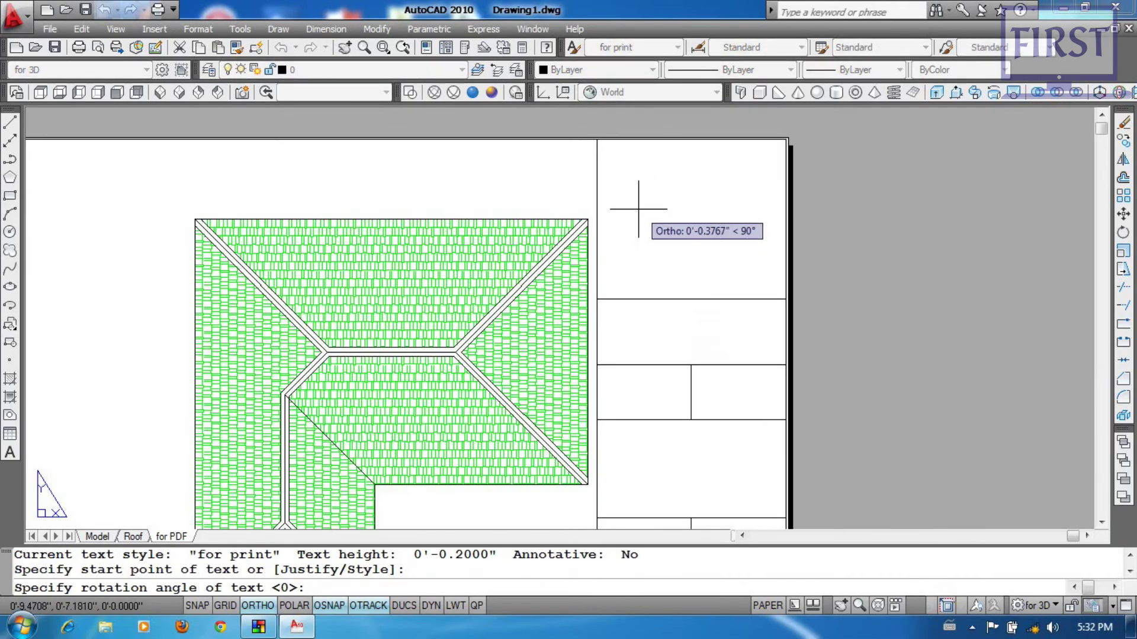
pyautogui.press('Return')
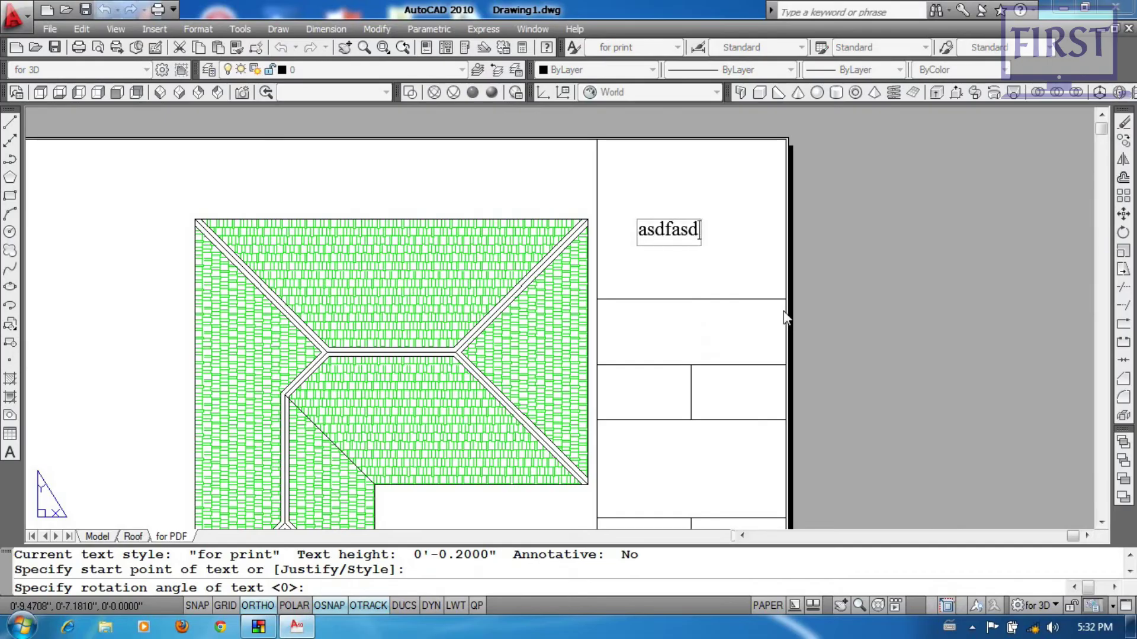
pyautogui.write('asdfasdfsd')
pyautogui.press('Return')
pyautogui.press('Return')
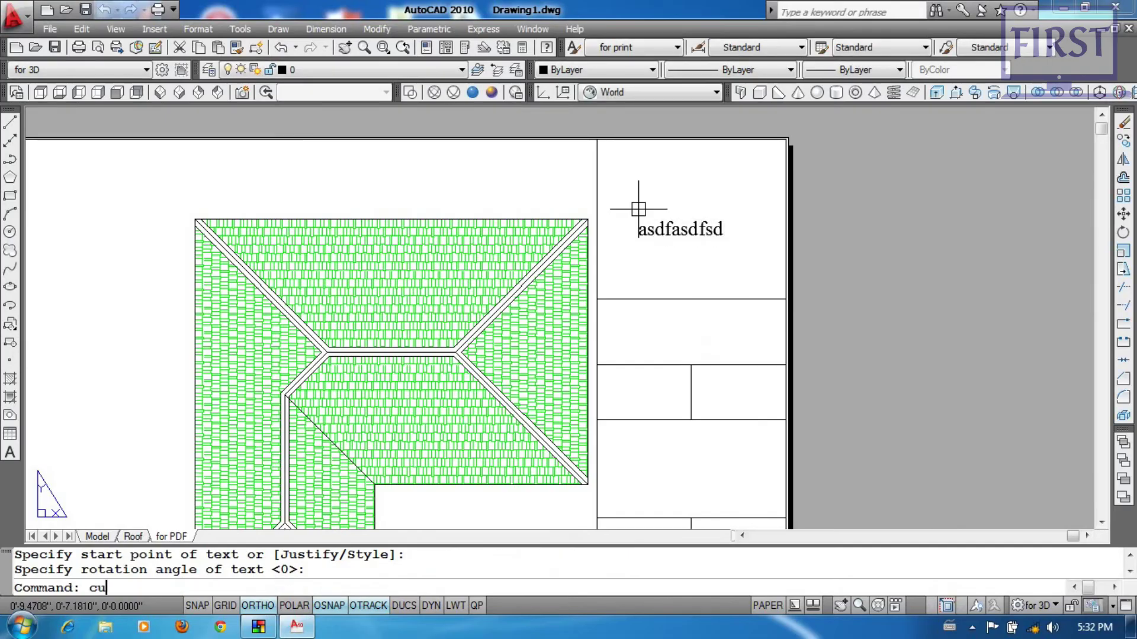
# Step: Copy the placeholder text into each of the lower title-block rows
pyautogui.write('co')
pyautogui.press('Return')
pyautogui.click(672, 228)
pyautogui.press('Return')
pyautogui.click(905, 242)
pyautogui.click(903, 337)
pyautogui.click(901, 412)
pyautogui.click(894, 478)
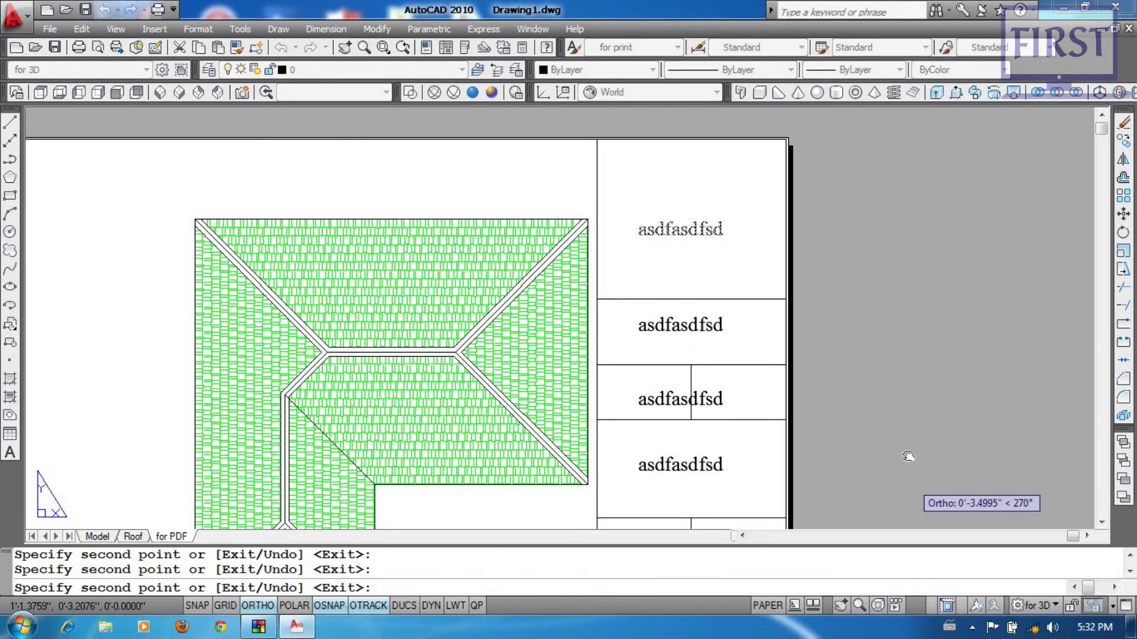
pyautogui.moveTo(893, 474); pyautogui.dragTo(893, 355, button='middle')
pyautogui.moveTo(894, 426); pyautogui.dragTo(871, 355, button='middle')
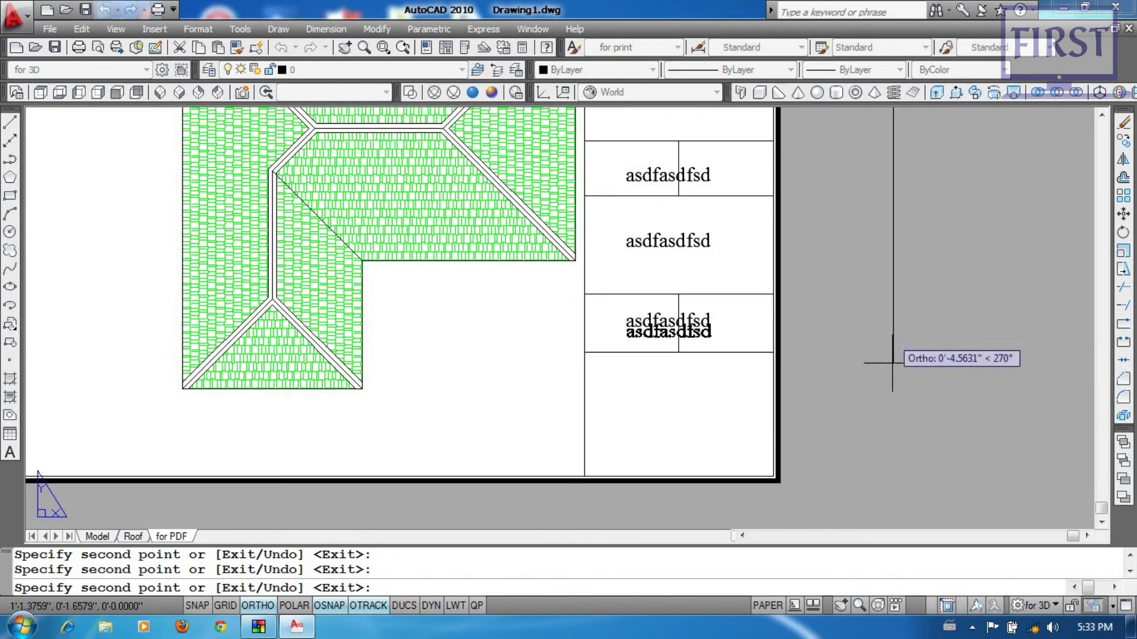
pyautogui.click(895, 422)
pyautogui.press('Return')
# Step: Edit the lower row copies to read 'adsfasd', 'sadfsd' and 'fasdf'
pyautogui.doubleClick(679, 409)
pyautogui.write('adsfasd')
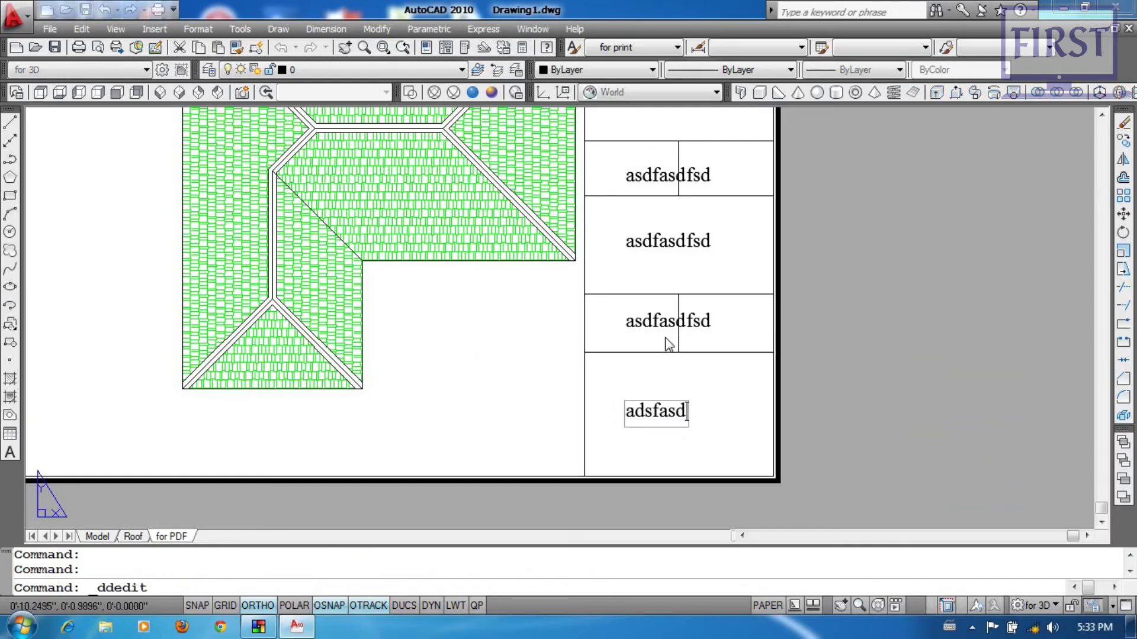
pyautogui.press('Return')
pyautogui.click(648, 320)
pyautogui.write('sadf')
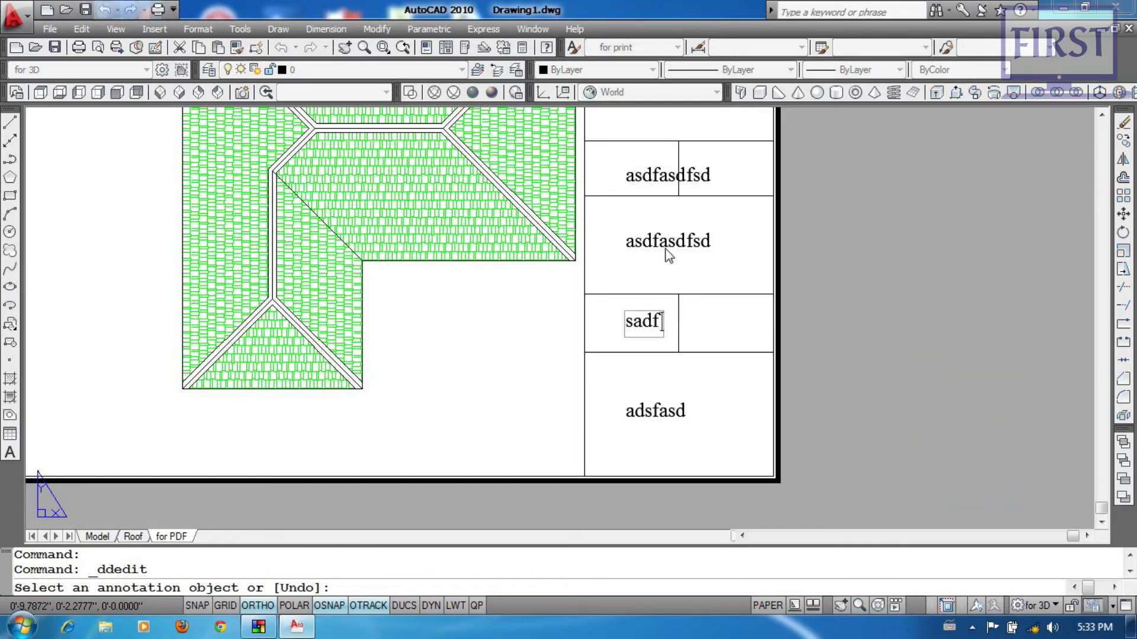
pyautogui.write('sd')
pyautogui.press('Return')
pyautogui.click(649, 241)
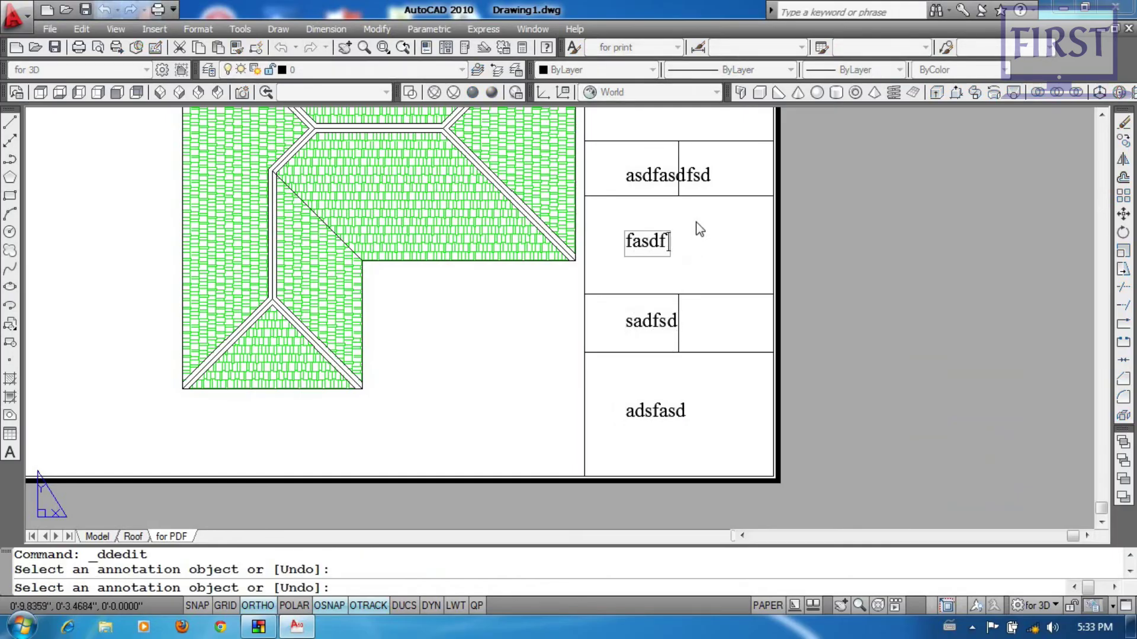
pyautogui.write('fasdf')
pyautogui.press('Return')
# Step: Edit the upper row copies to read 'fsd' and 'erwe'
pyautogui.click(651, 175)
pyautogui.write('f')
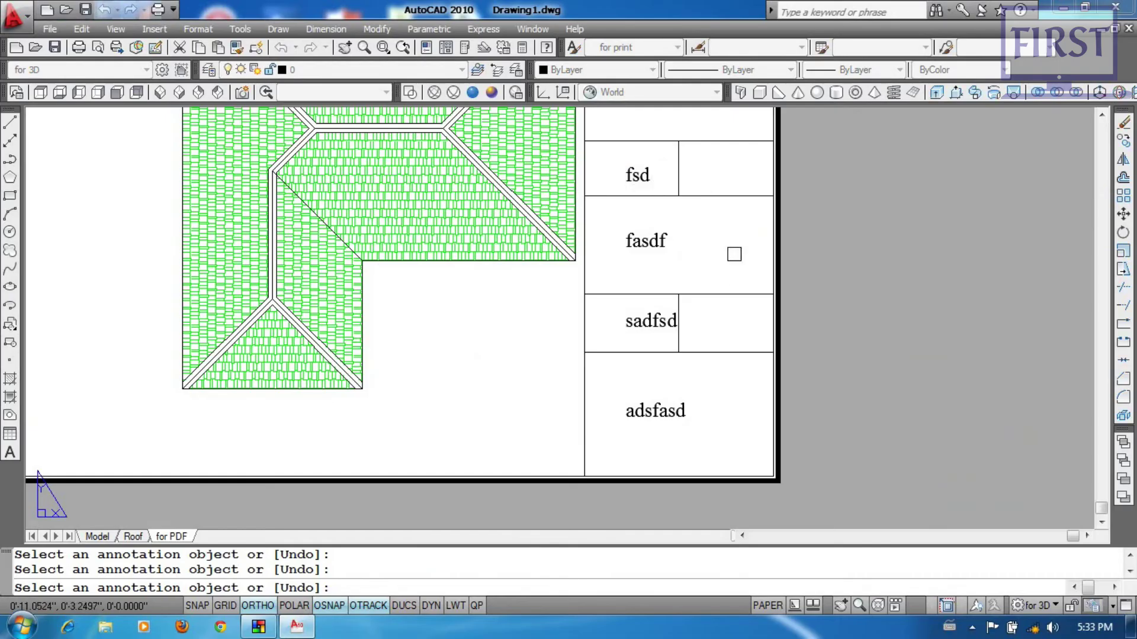
pyautogui.scroll(-2, 734, 254)
pyautogui.click(711, 218)
pyautogui.write('erwe')
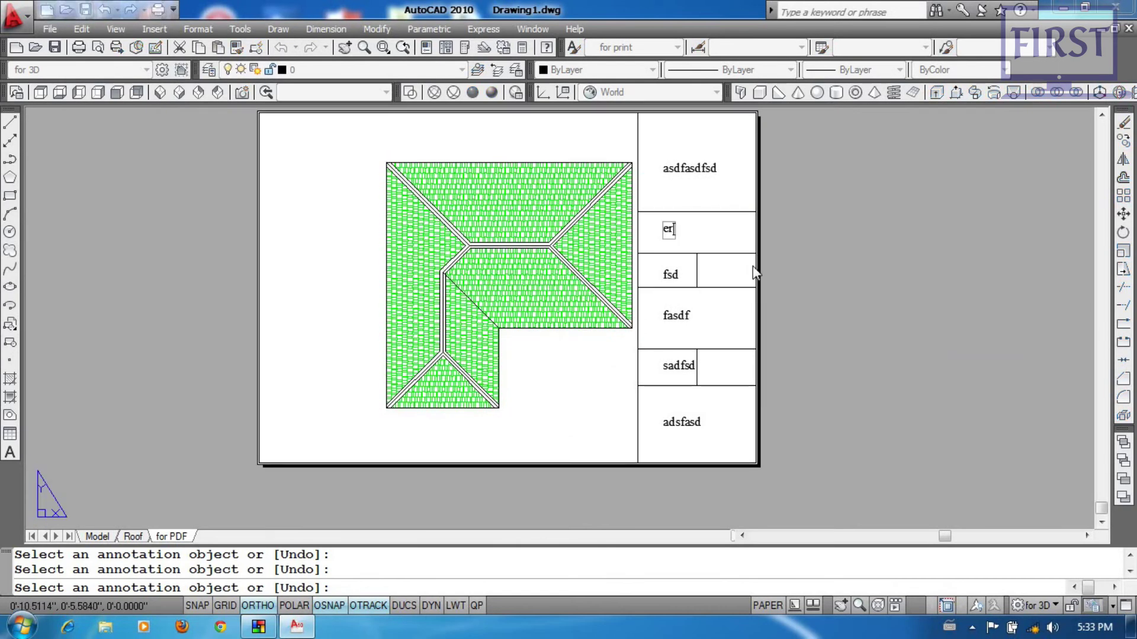
pyautogui.press('Return')
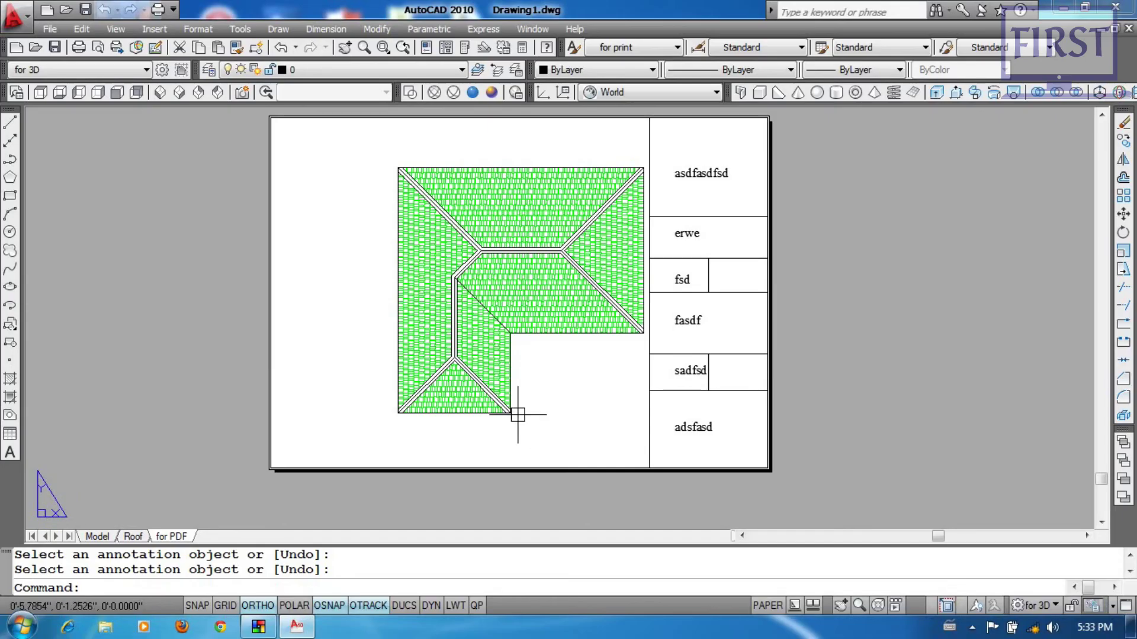
pyautogui.doubleClick(515, 413)
# Step: Draw a line across the sheet from its lower corner
pyautogui.scroll(2, 406, 298)
pyautogui.scroll(-2, 406, 297)
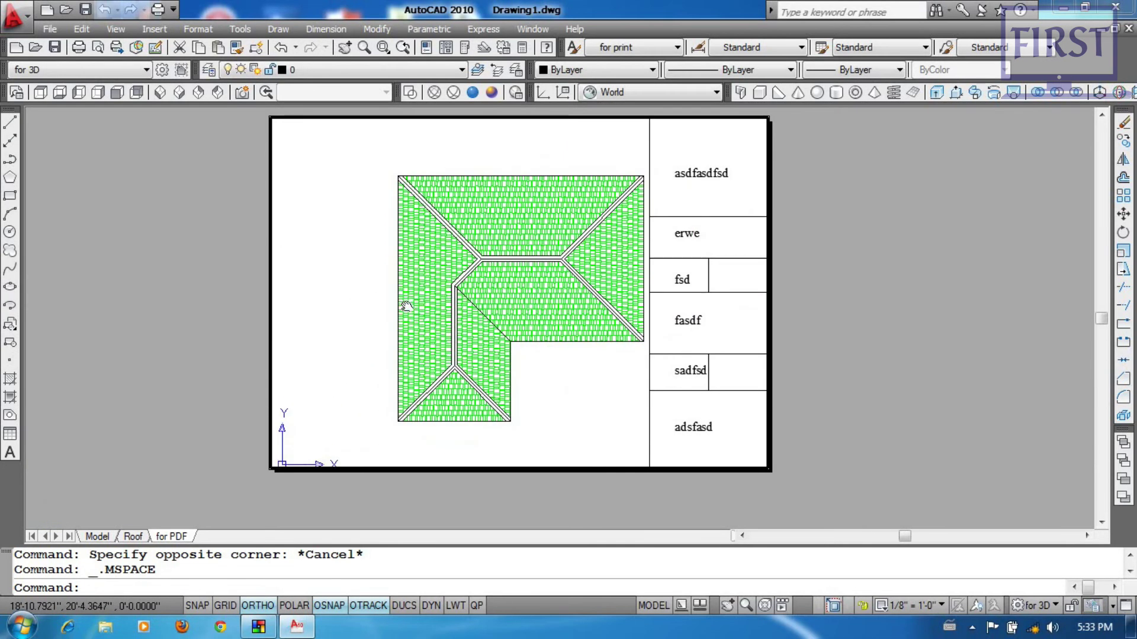
pyautogui.doubleClick(841, 328)
pyautogui.write('l')
pyautogui.press('Return')
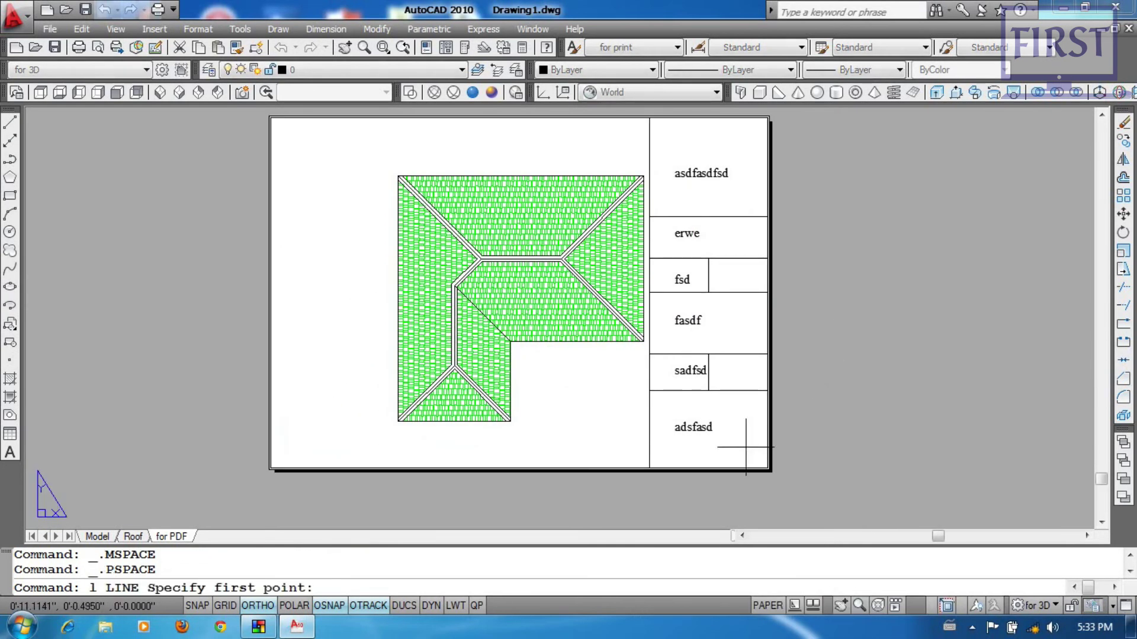
pyautogui.moveTo(744, 452); pyautogui.dragTo(789, 346, button='middle')
pyautogui.click(812, 362)
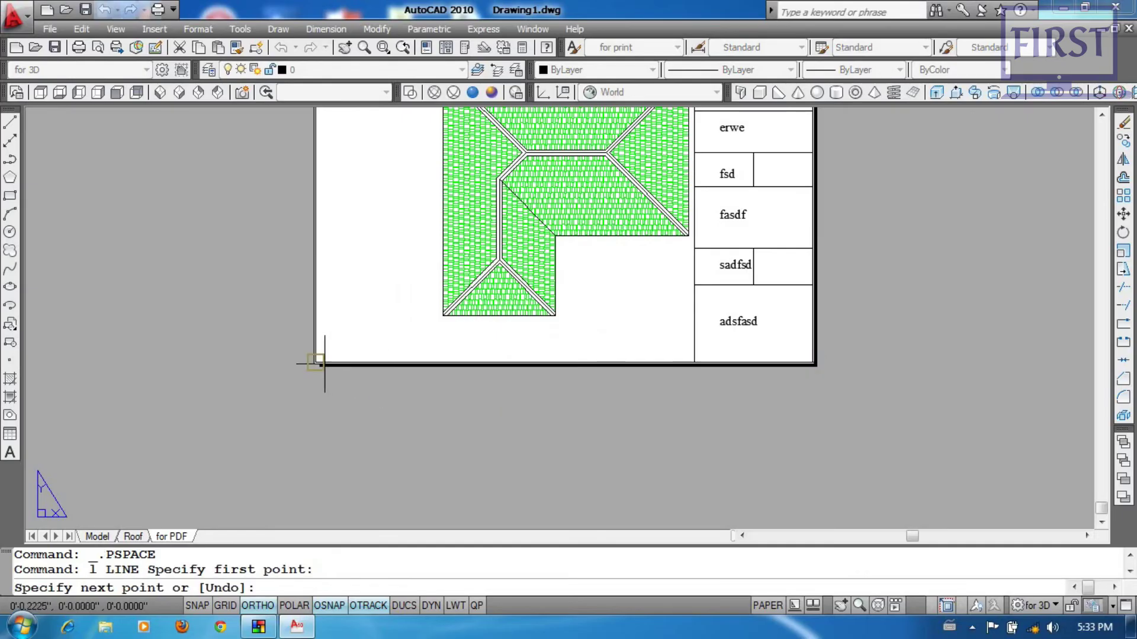
pyautogui.click(316, 362)
pyautogui.press('Return')
# Step: Erase the old roof viewport
pyautogui.scroll(-2, 390, 356)
pyautogui.click(465, 256)
pyautogui.write('e')
pyautogui.press('Return')
# Step: Draw a new viewport with MVIEW to the left of the title block
pyautogui.write('m')
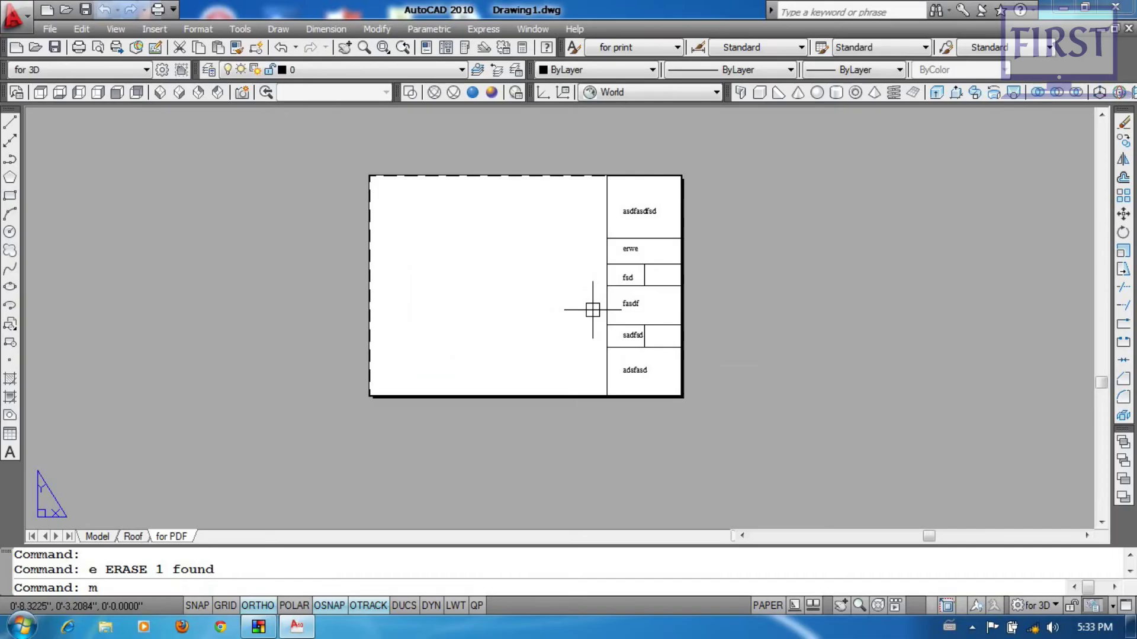
pyautogui.write('v')
pyautogui.press('Return')
pyautogui.scroll(3, 634, 172)
pyautogui.click(664, 165)
pyautogui.scroll(-2, 665, 165)
pyautogui.moveTo(665, 165); pyautogui.dragTo(817, 18, button='middle')
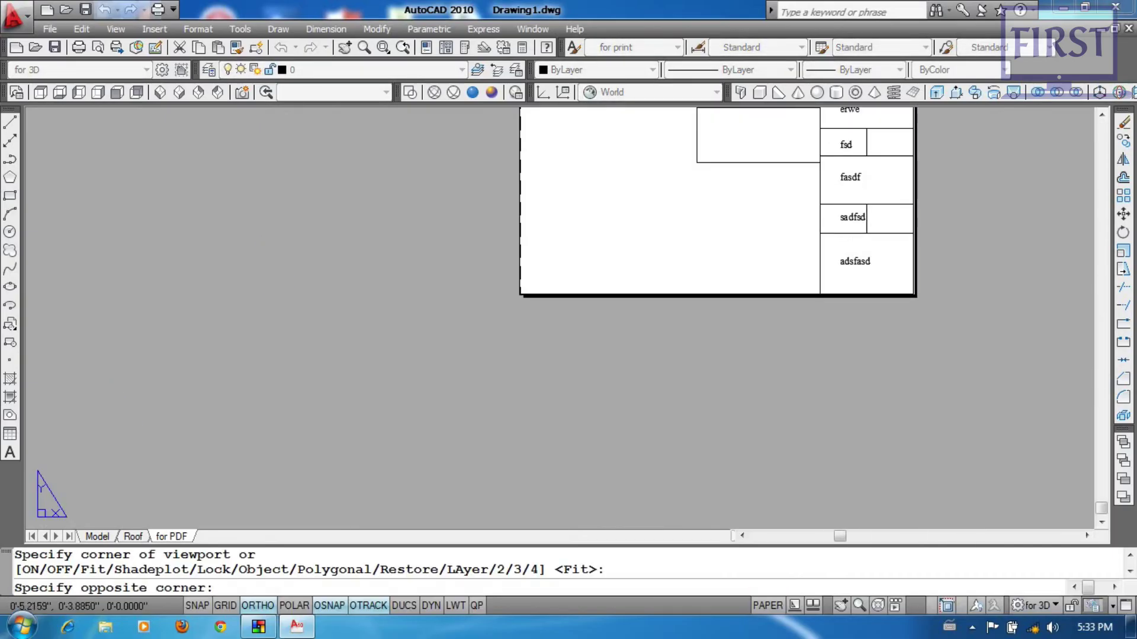
pyautogui.scroll(2, 507, 292)
pyautogui.click(457, 254)
pyautogui.scroll(-1, 319, 409)
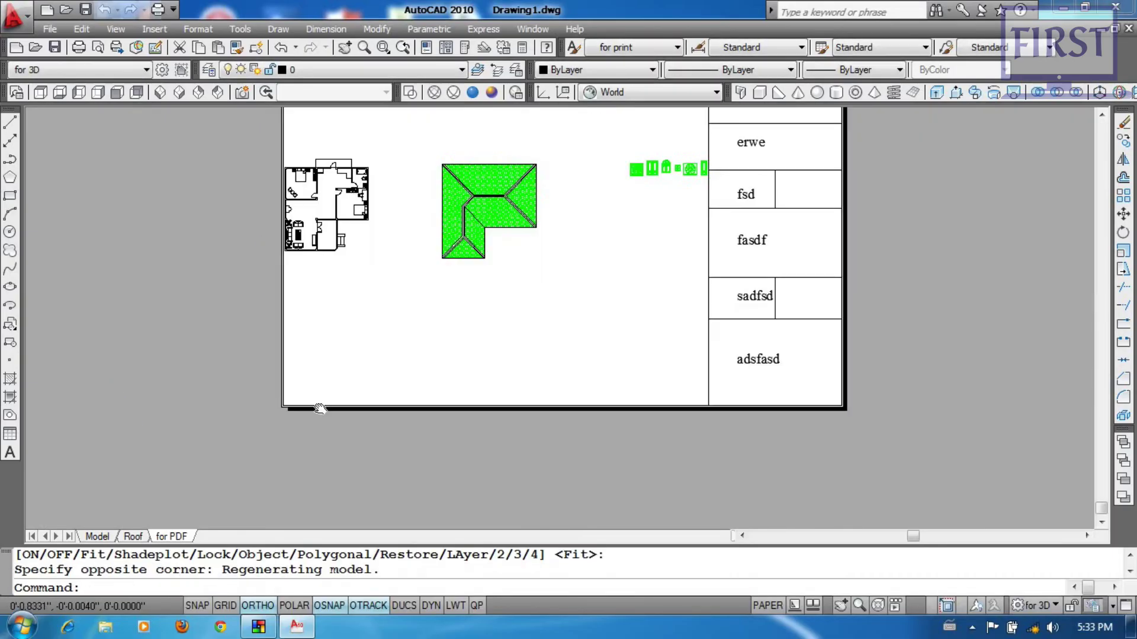
# Step: Window-select and erase the leftover object along the sheet's bottom edge
pyautogui.click(195, 396)
pyautogui.click(874, 457)
pyautogui.write('e')
pyautogui.press('Return')
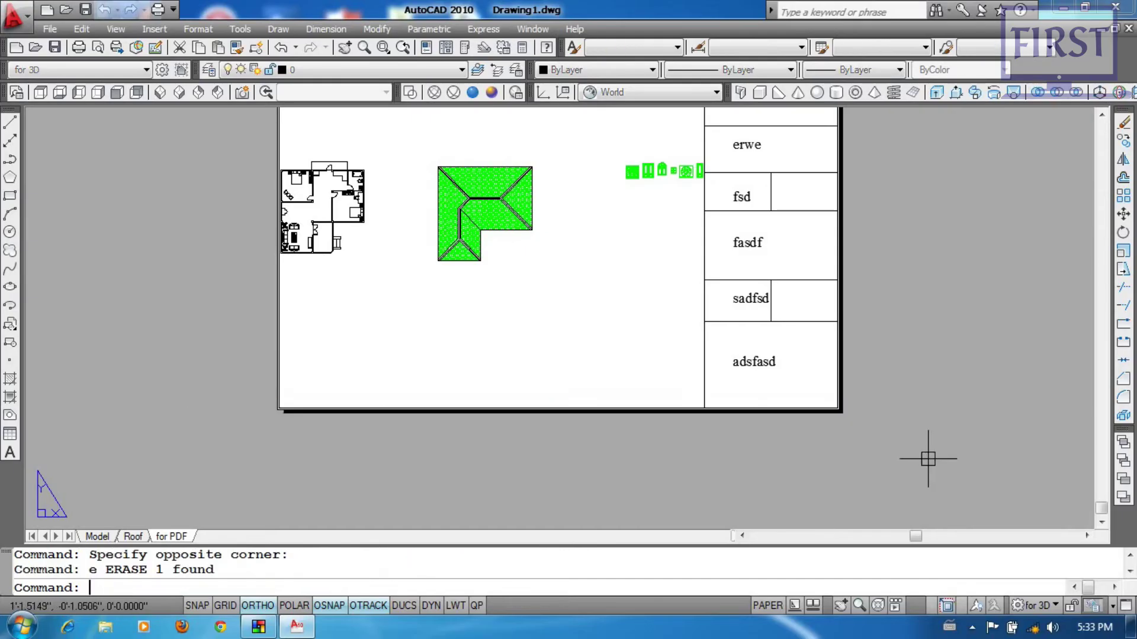
pyautogui.scroll(-2, 571, 414)
# Step: Center the roof plan in the new viewport at 1/8" = 1'-0" scale
pyautogui.doubleClick(550, 368)
pyautogui.scroll(3, 538, 353)
pyautogui.moveTo(537, 354); pyautogui.dragTo(576, 346, button='middle')
pyautogui.click(917, 605)
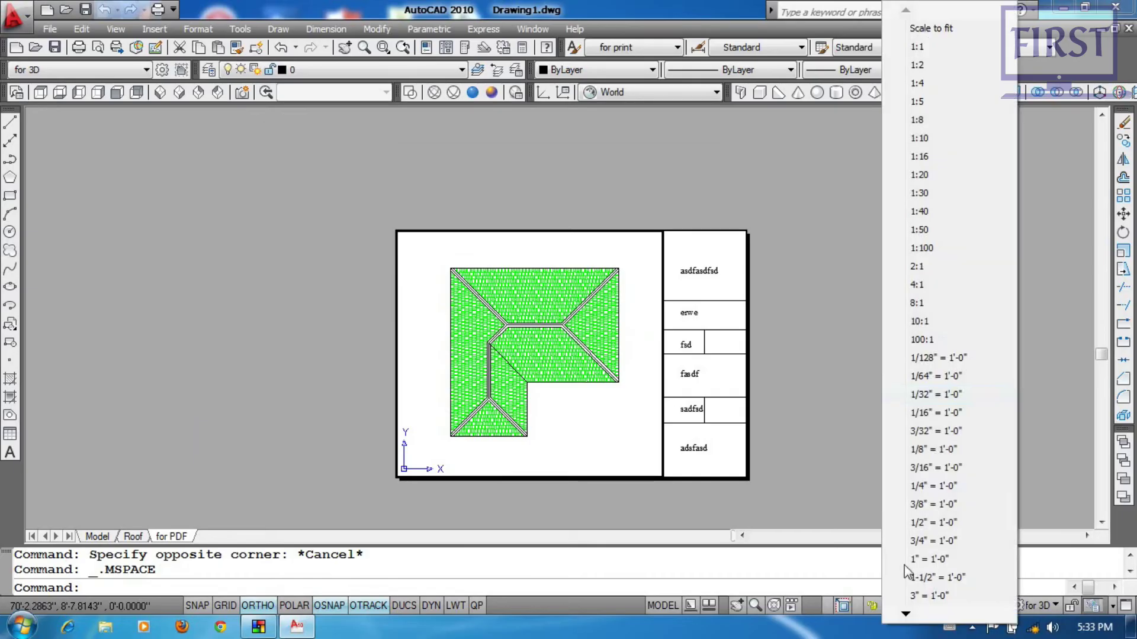
pyautogui.click(944, 450)
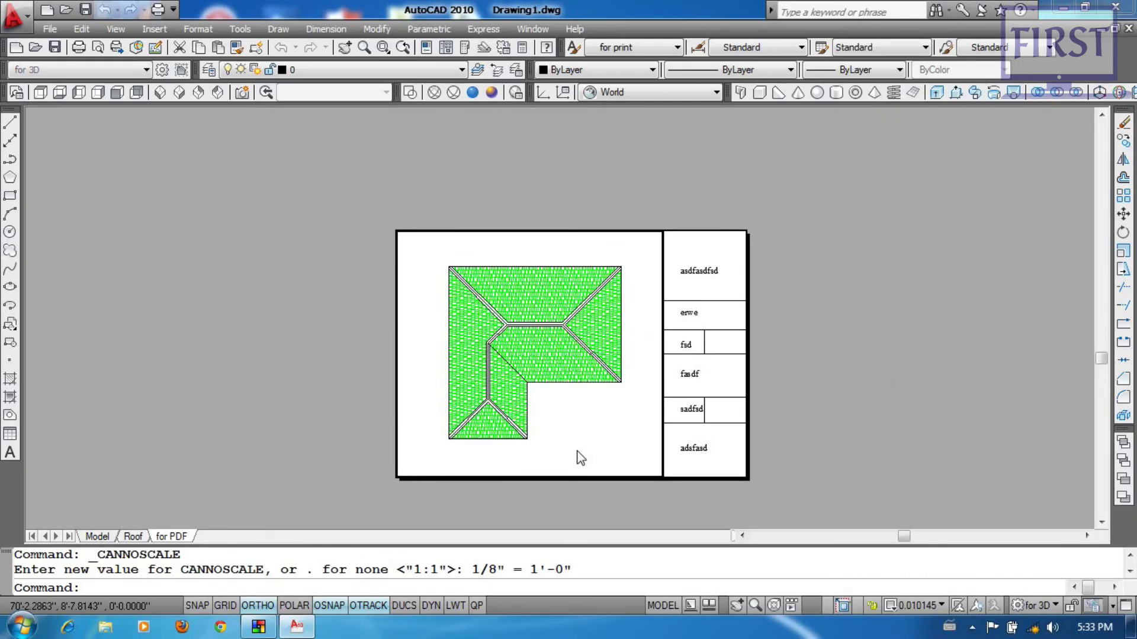
pyautogui.doubleClick(925, 350)
pyautogui.scroll(2, 644, 396)
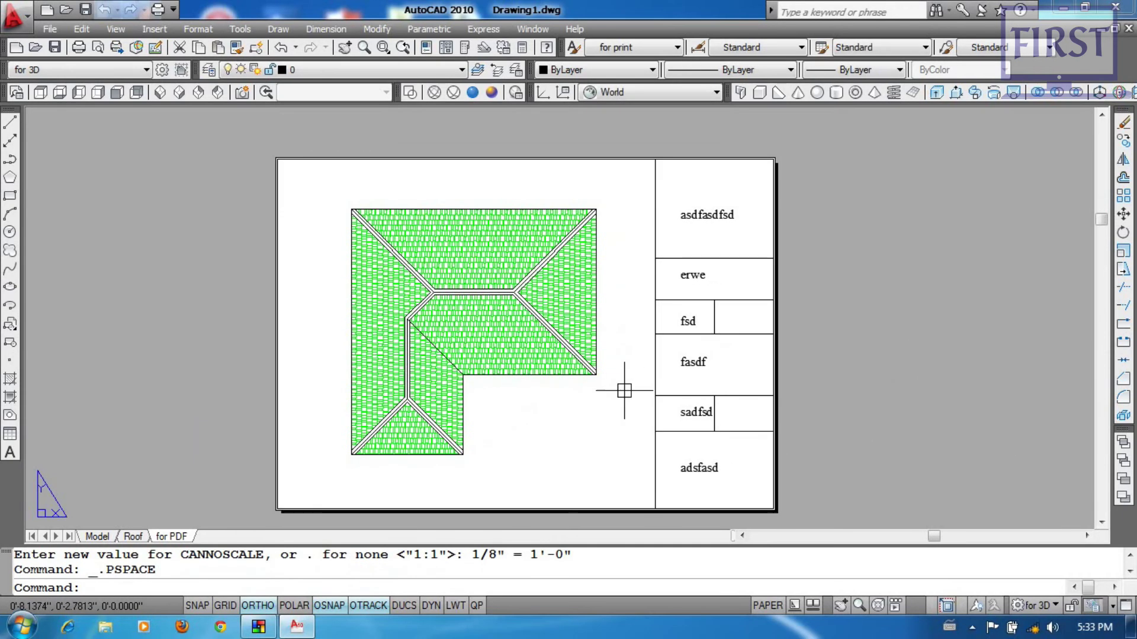
# Step: Plot the sheet from the preview to a PDF file named 'sample print'
pyautogui.press('Return')
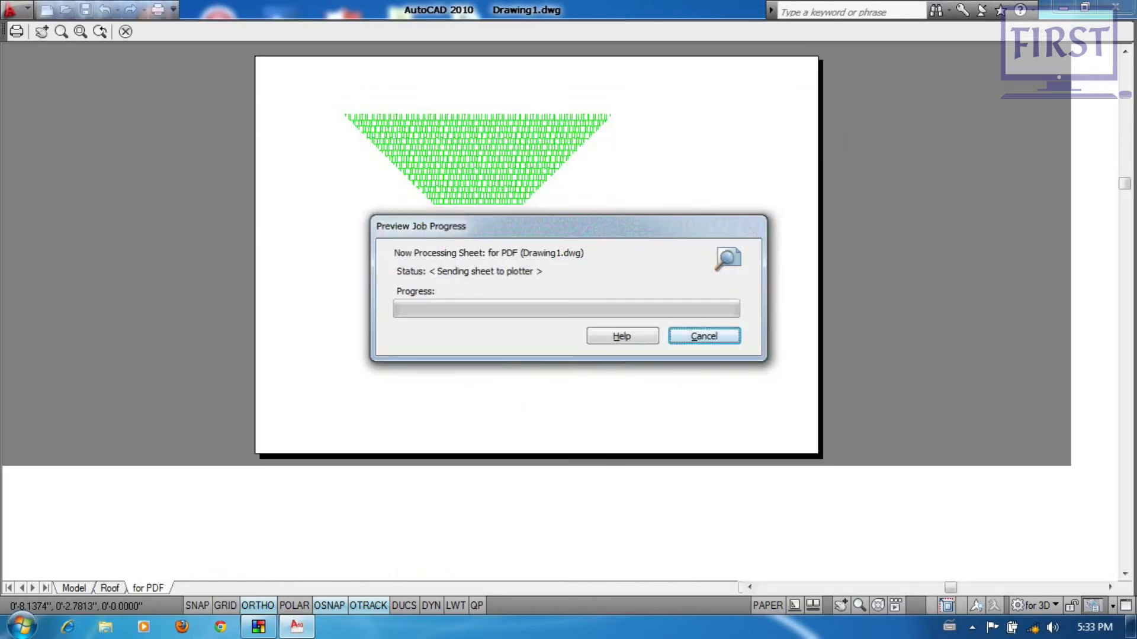
pyautogui.rightClick(526, 249)
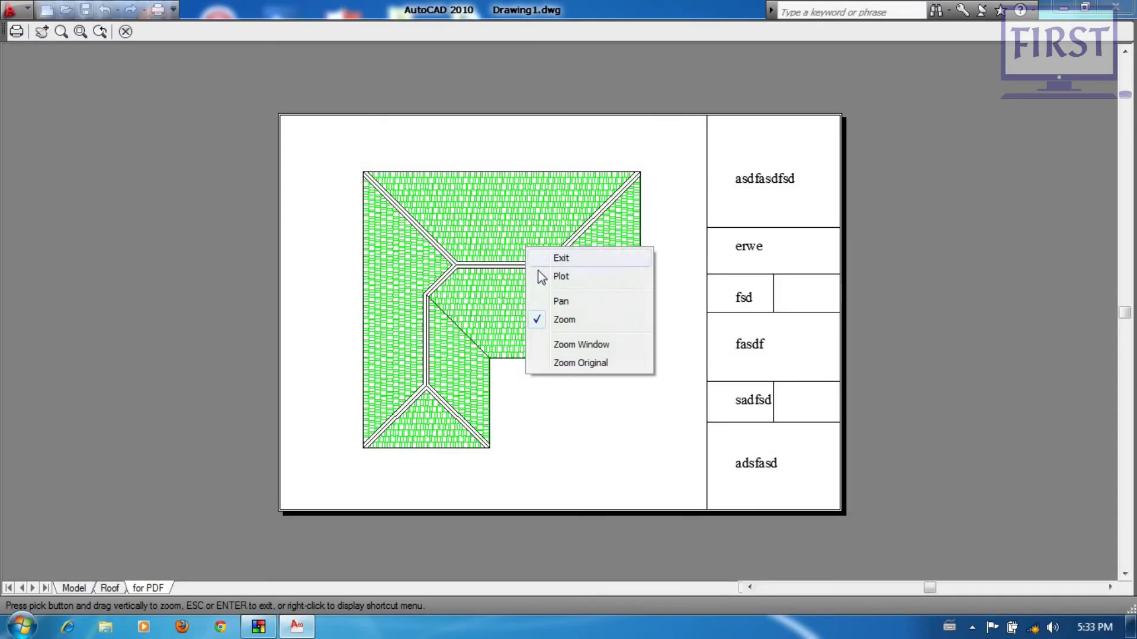
pyautogui.click(562, 277)
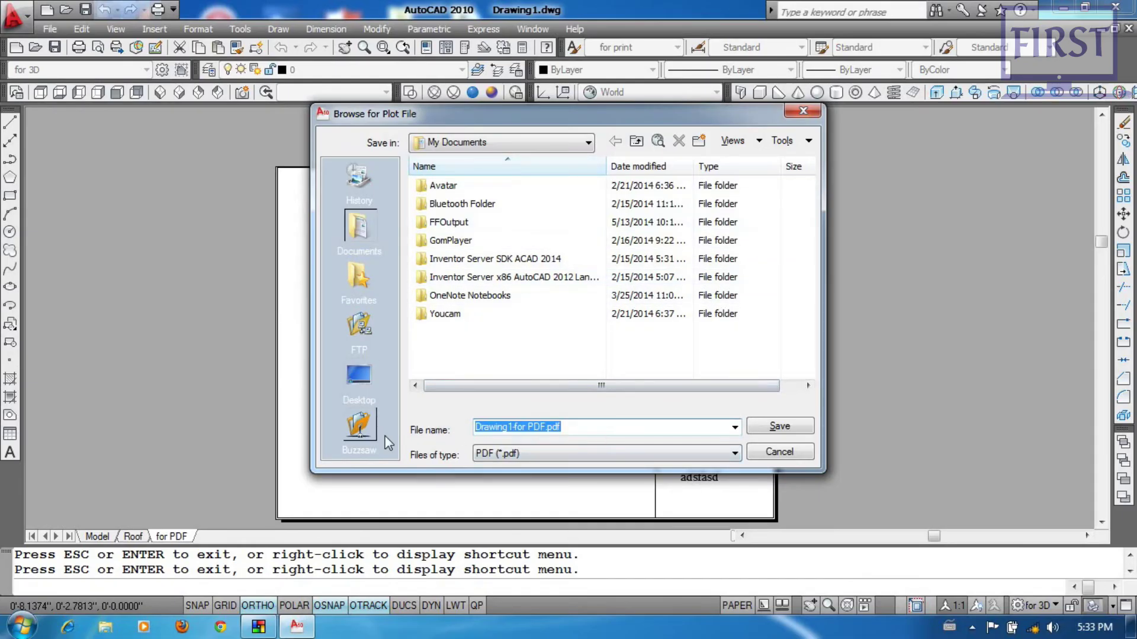
pyautogui.write('sample print')
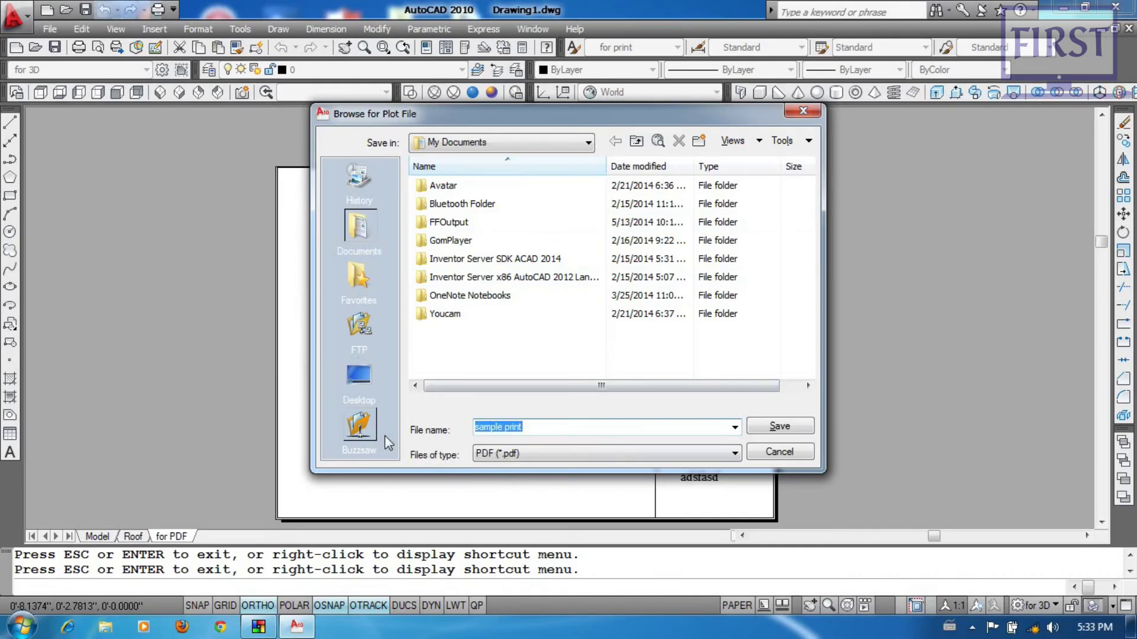
pyautogui.press('Return')
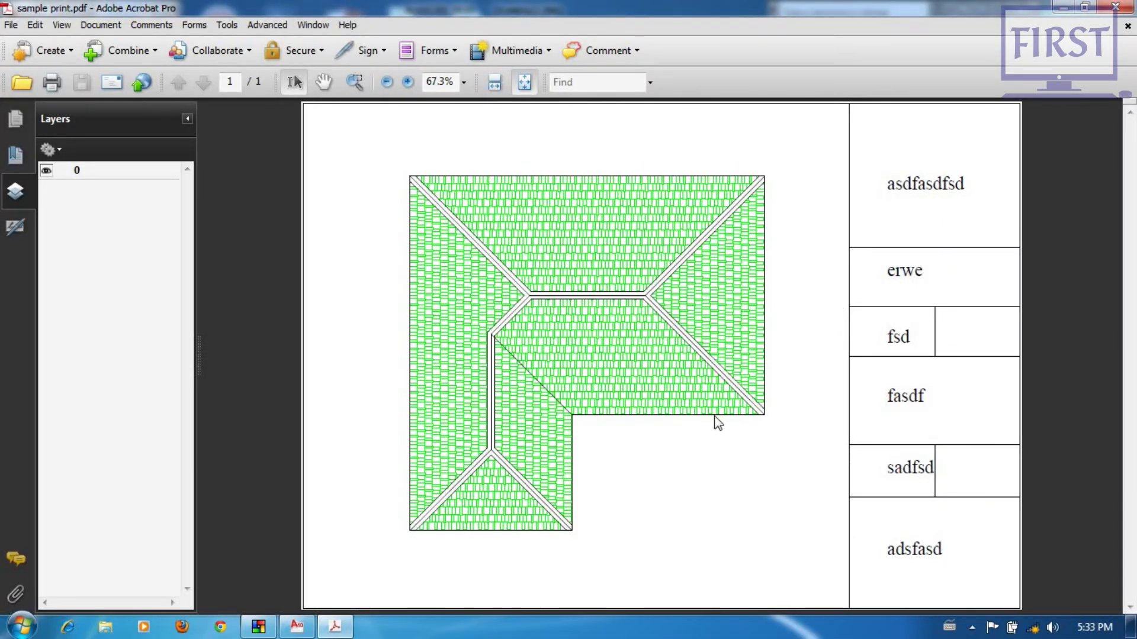
pyautogui.click(46, 171)
pyautogui.click(46, 171)
pyautogui.click(46, 171)
pyautogui.click(48, 171)
pyautogui.click(50, 173)
pyautogui.click(50, 173)
pyautogui.click(48, 173)
pyautogui.click(47, 172)
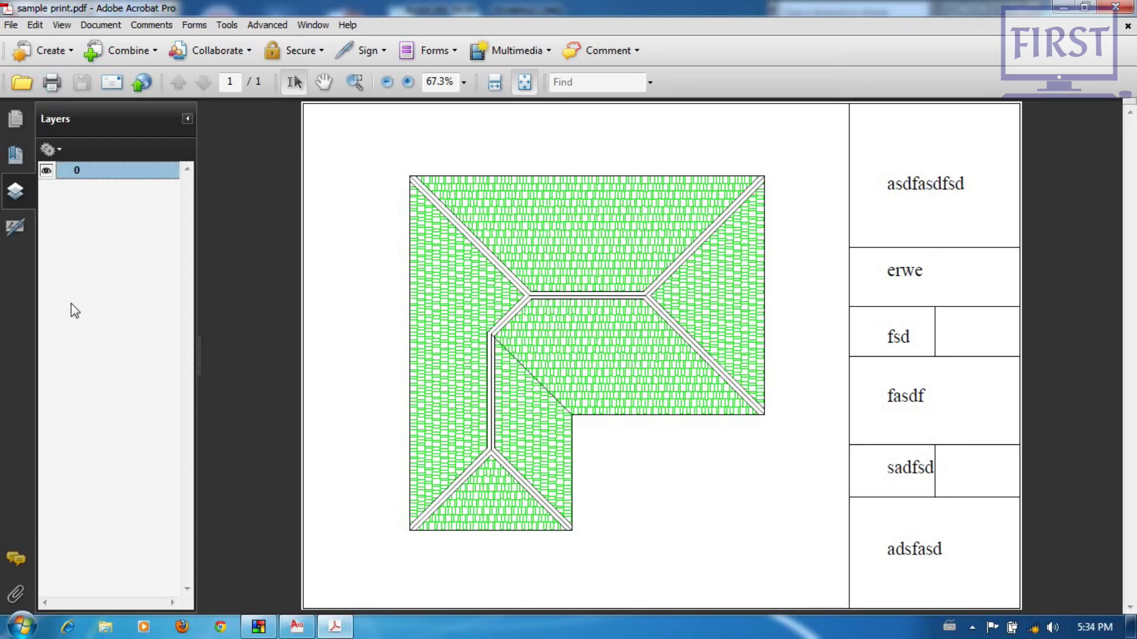
pyautogui.click(47, 171)
pyautogui.click(47, 172)
# Step: Close the PDF in Acrobat and return to the AutoCAD sheet
pyautogui.click(1115, 8)
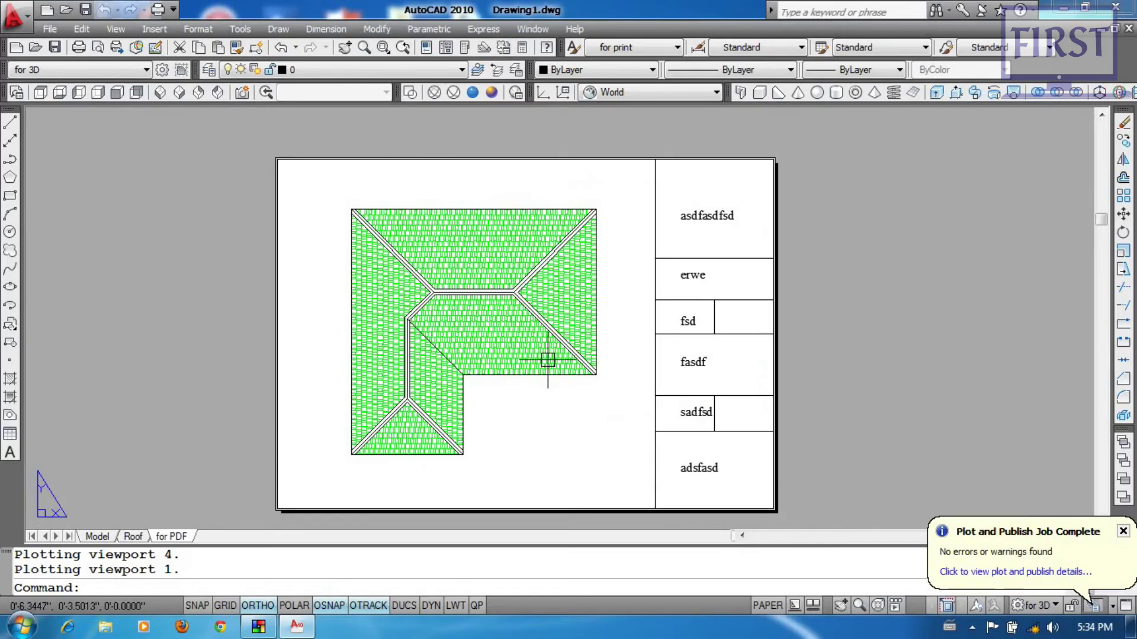
pyautogui.scroll(-2, 622, 316)
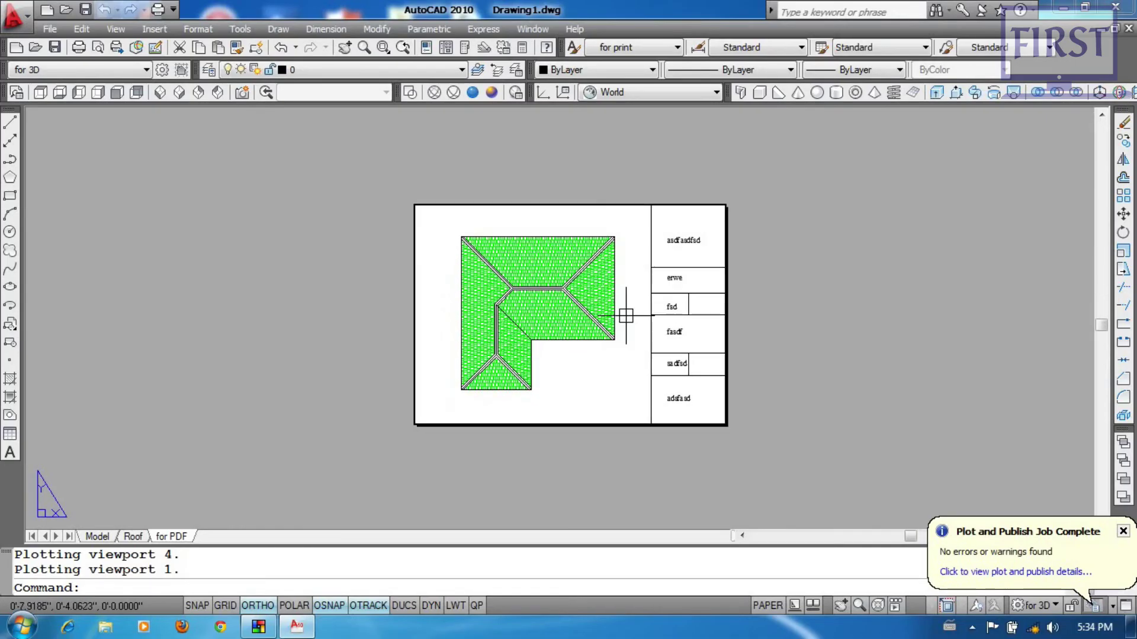
pyautogui.scroll(2, 559, 325)
pyautogui.moveTo(98, 539)
pyautogui.scroll(3, 691, 203)
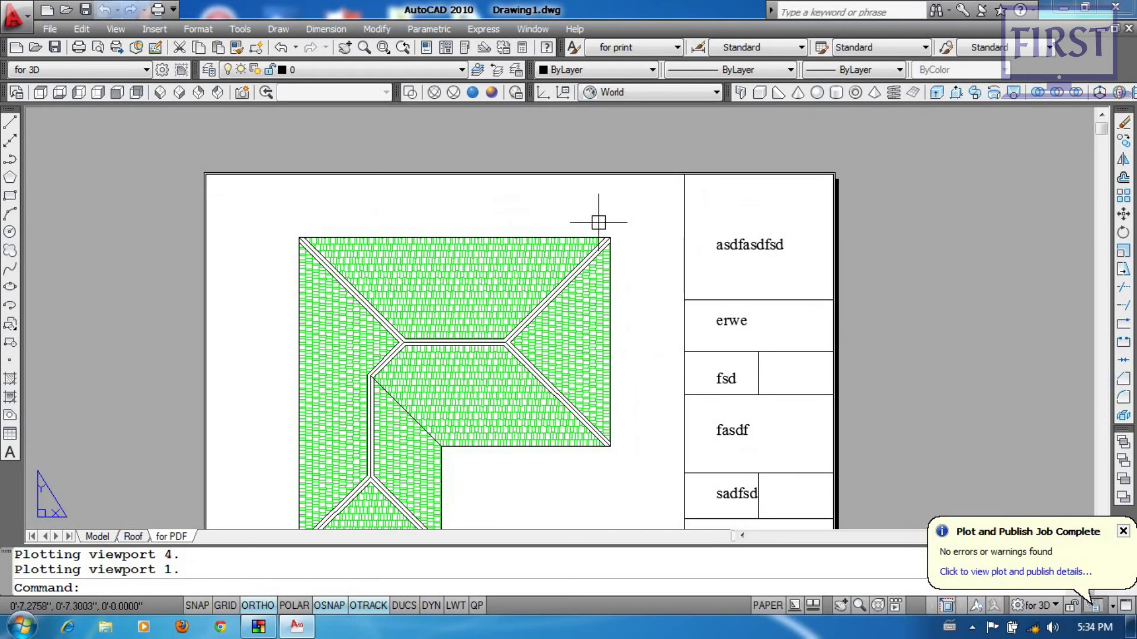
pyautogui.scroll(-2, 655, 183)
pyautogui.scroll(-1, 662, 236)
pyautogui.scroll(1, 619, 276)
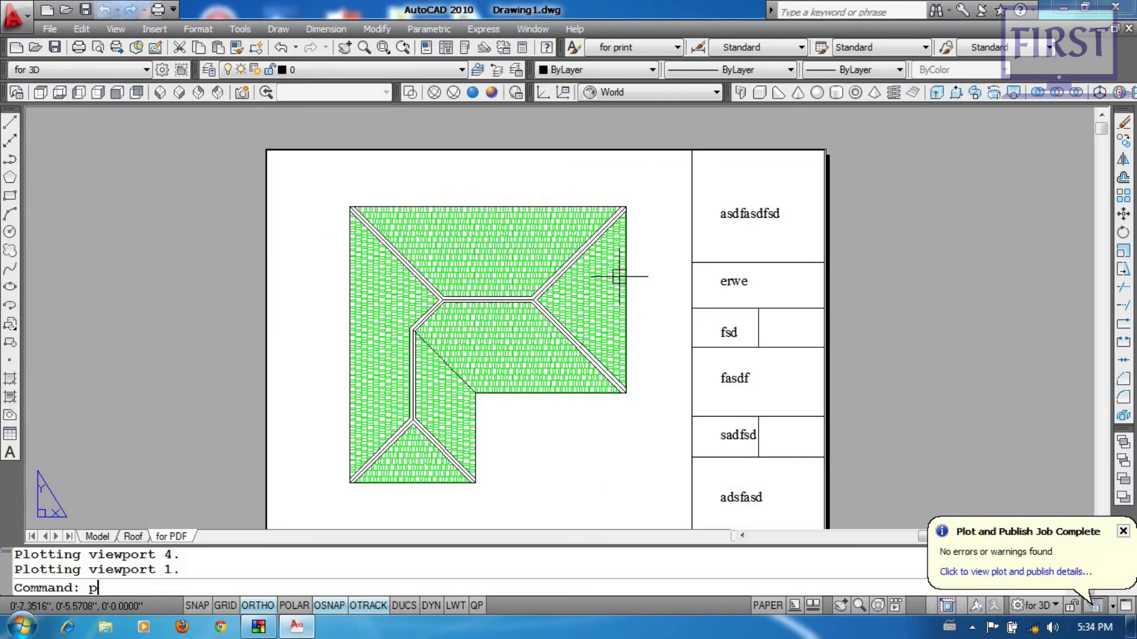
# Step: Re-run the plot preview, zoom and pan to inspect the roof hatch, then exit
pyautogui.write('re')
pyautogui.press('Return')
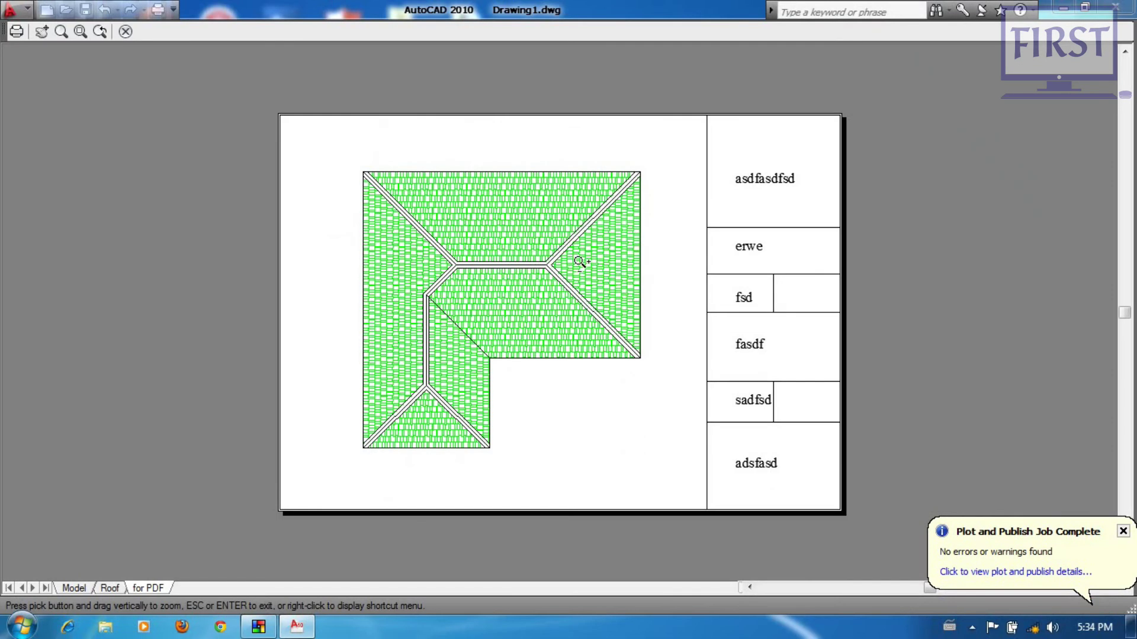
pyautogui.scroll(2, 581, 261)
pyautogui.moveTo(583, 258); pyautogui.dragTo(667, 337, button='middle')
pyautogui.scroll(3, 696, 253)
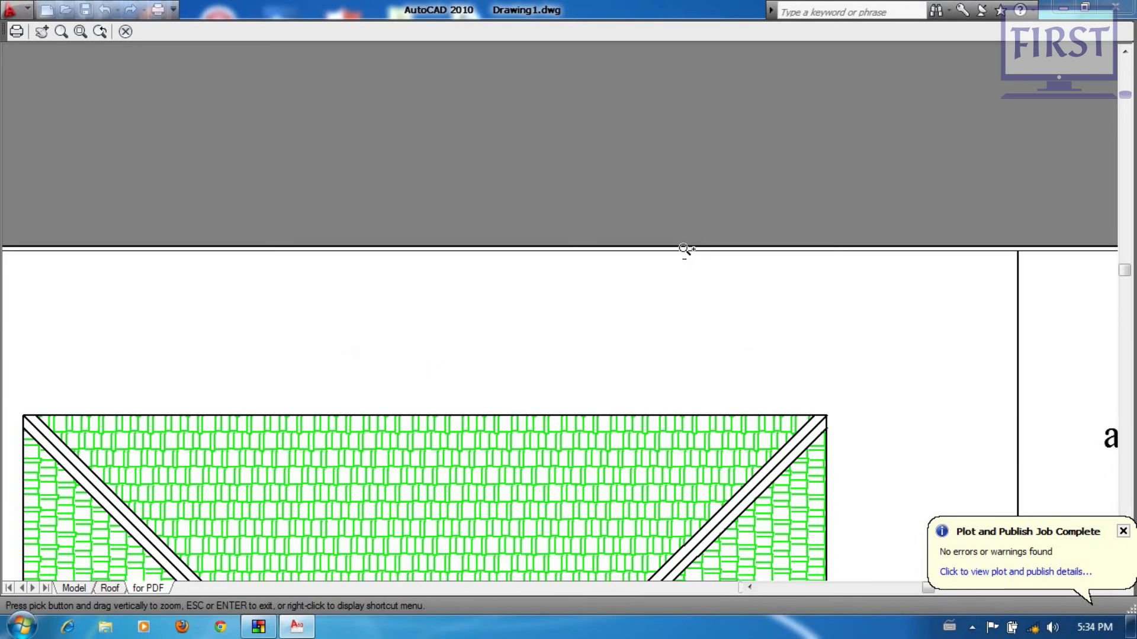
pyautogui.scroll(-5, 681, 253)
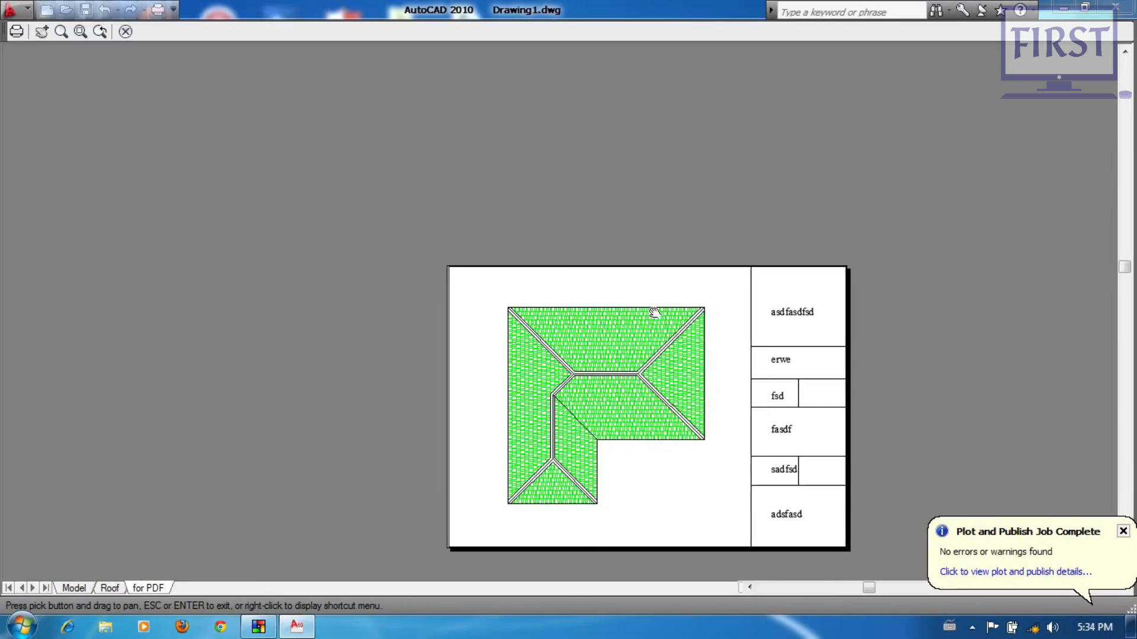
pyautogui.press('Escape')
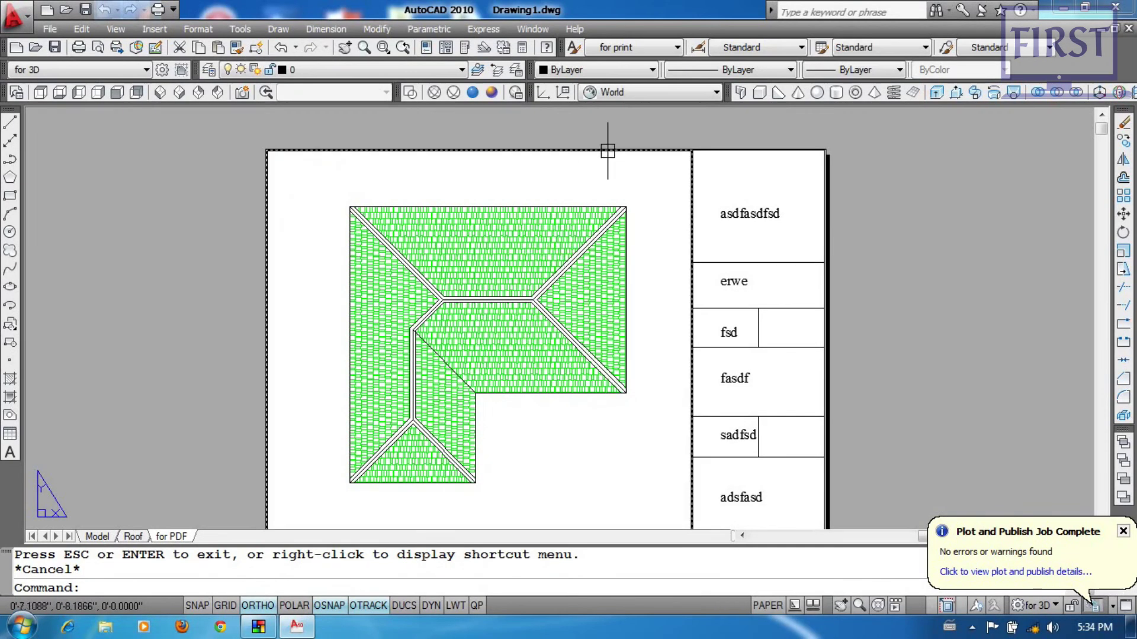
pyautogui.click(97, 536)
# Step: Create a new 'furniture' layer coloured red
pyautogui.press('Escape')
pyautogui.press('Escape')
pyautogui.scroll(5, 503, 301)
pyautogui.moveTo(504, 300); pyautogui.dragTo(545, 268, button='middle')
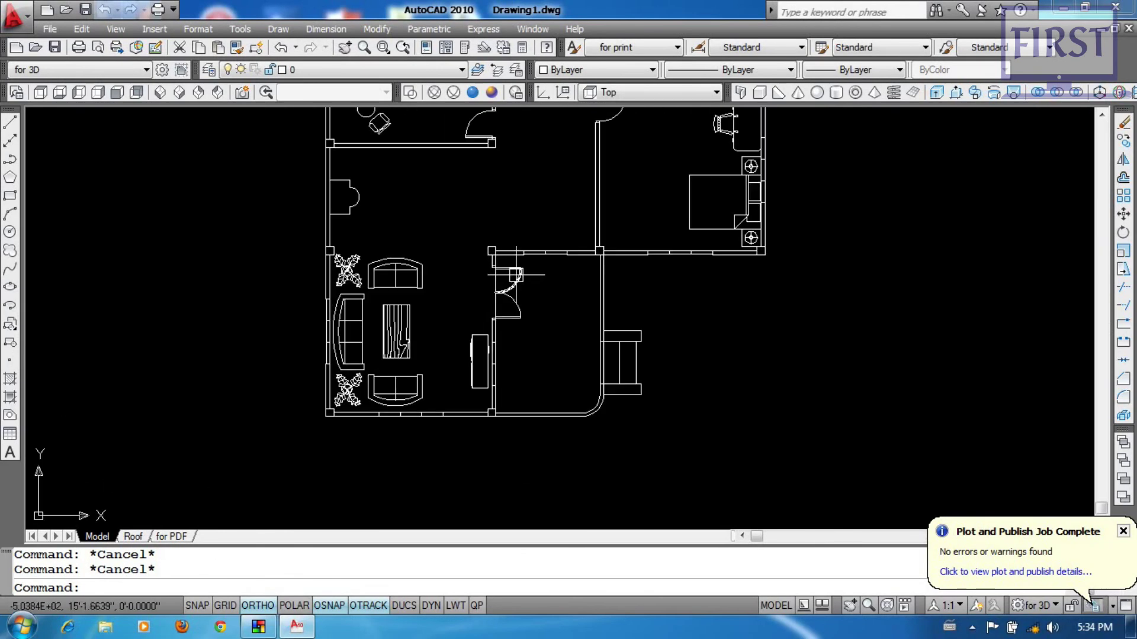
pyautogui.write('la')
pyautogui.press('Return')
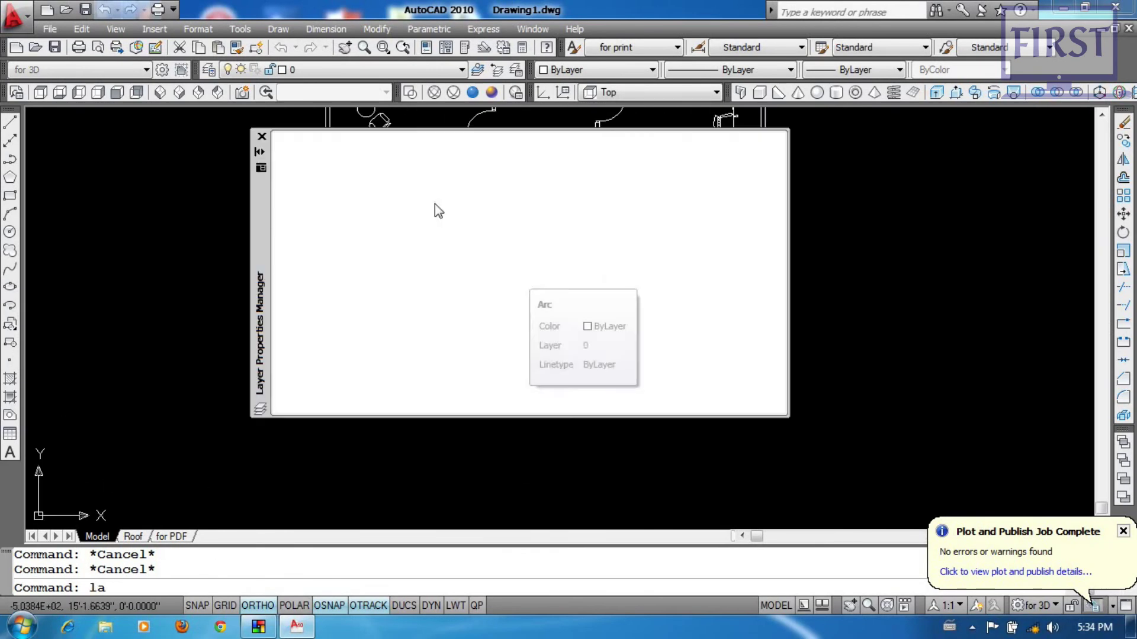
pyautogui.click(448, 164)
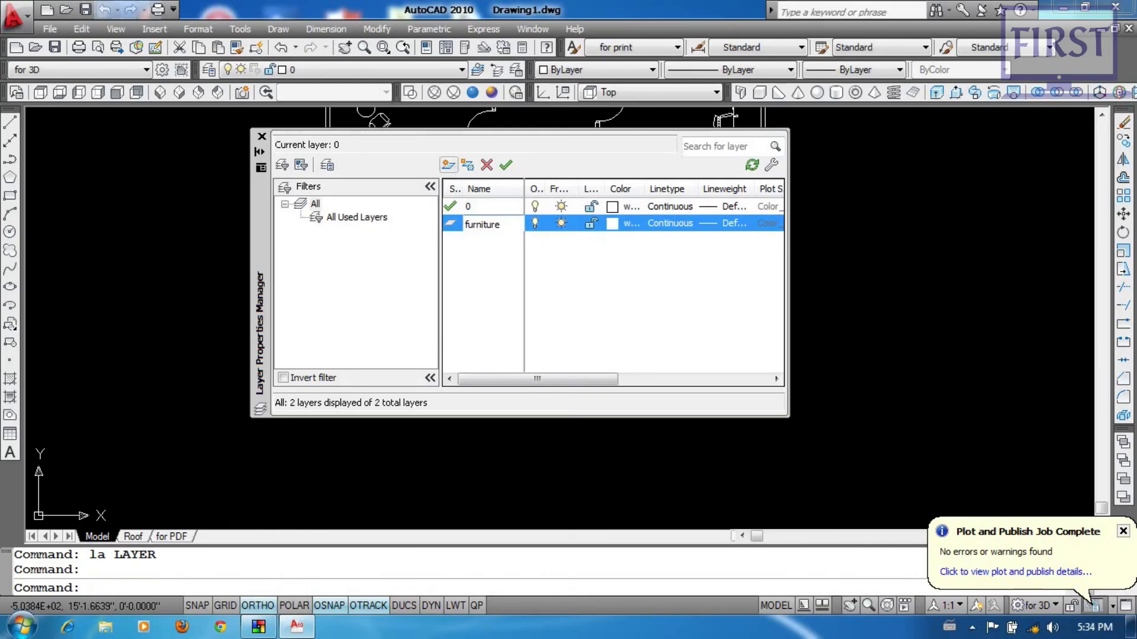
pyautogui.click(614, 228)
pyautogui.click(498, 322)
pyautogui.click(597, 414)
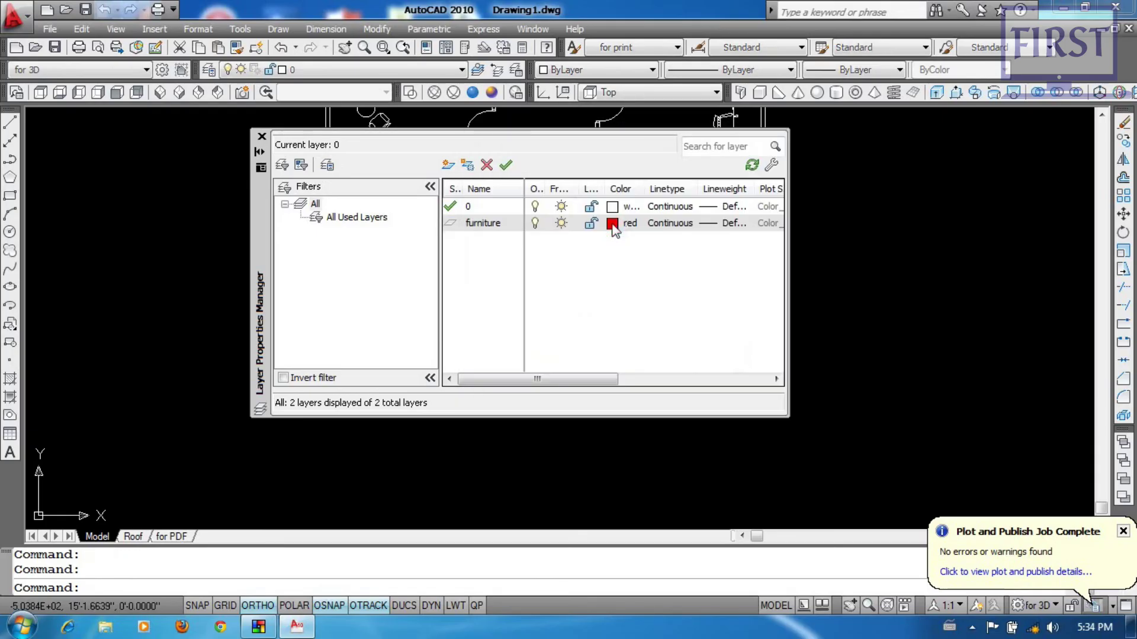
pyautogui.click(261, 139)
# Step: Move the living-room furniture, bedroom chairs, table, bed and nightstands onto the furniture layer
pyautogui.click(441, 272)
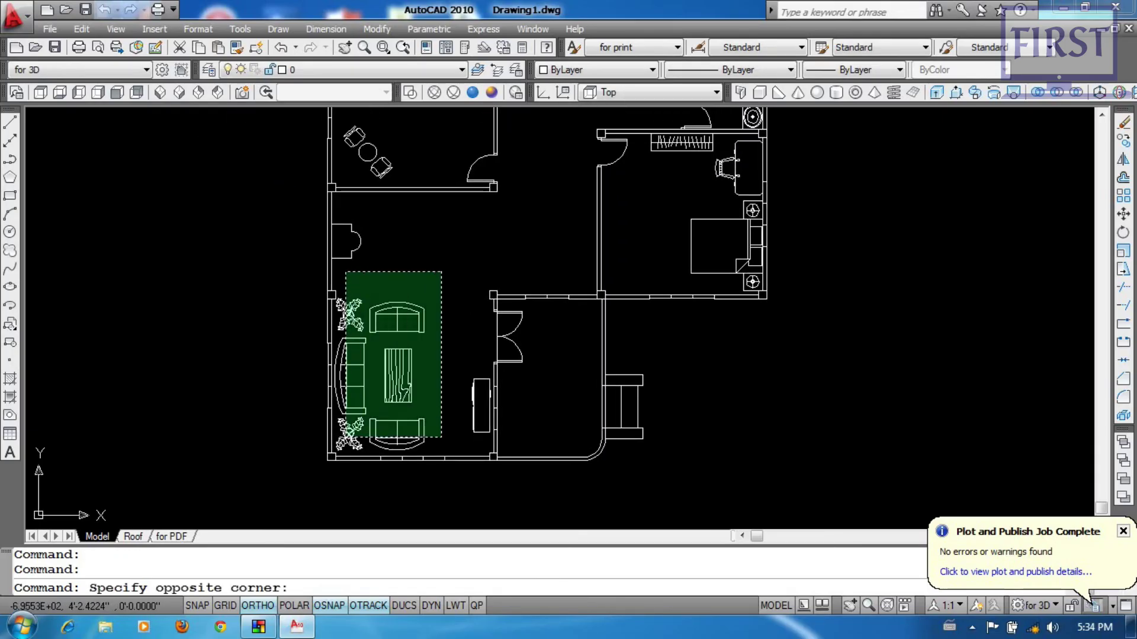
pyautogui.click(346, 438)
pyautogui.moveTo(406, 151); pyautogui.dragTo(406, 255, button='middle')
pyautogui.click(431, 215)
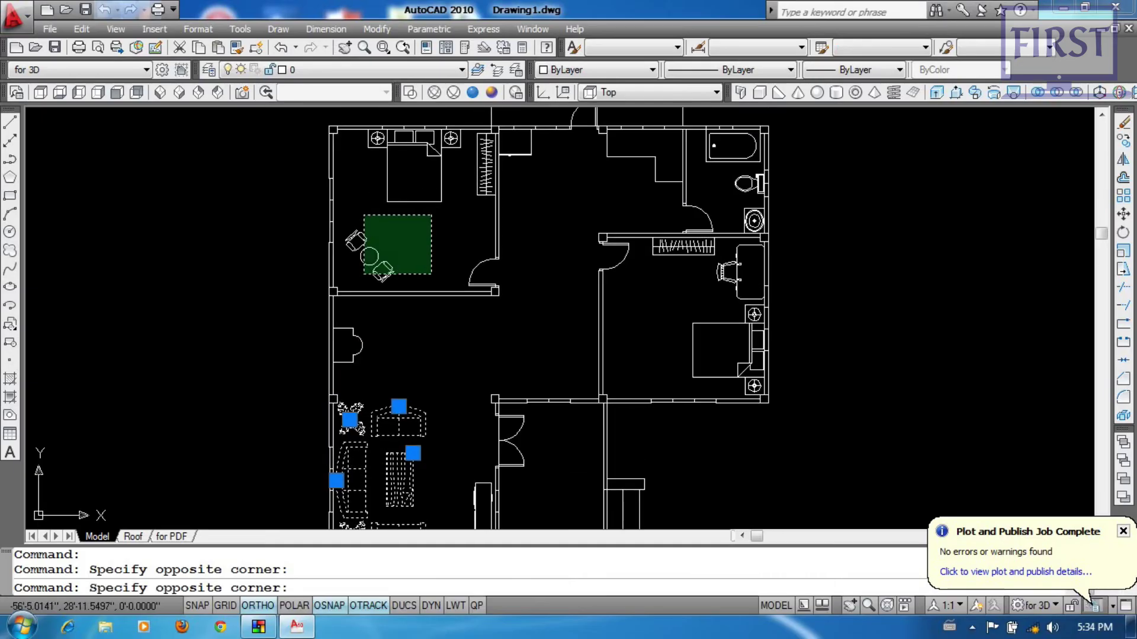
pyautogui.click(364, 274)
pyautogui.click(470, 228)
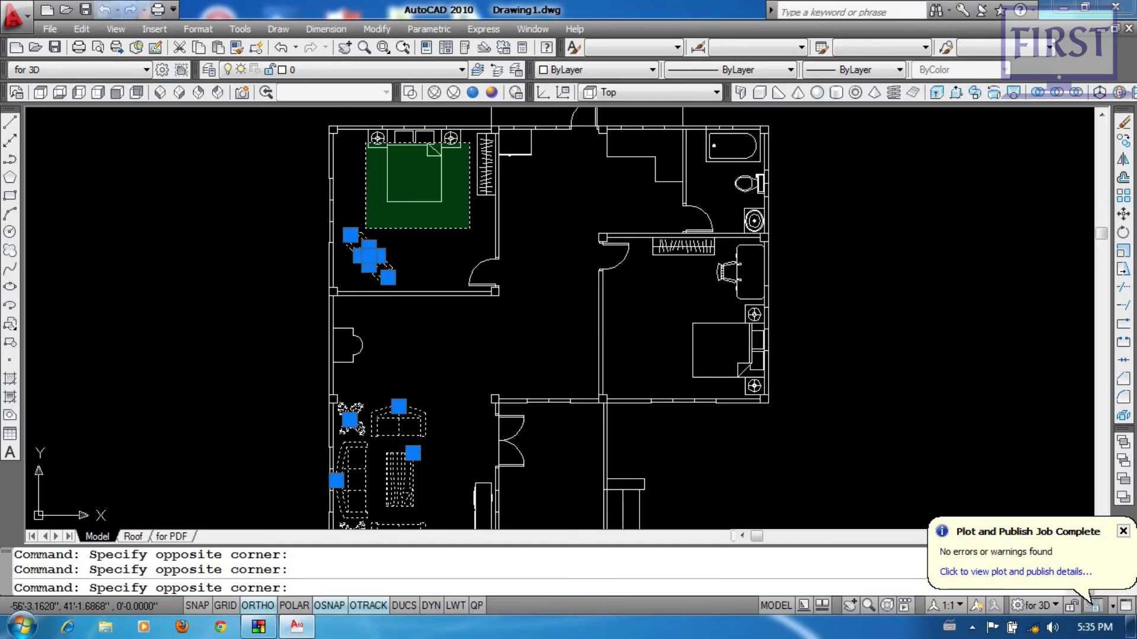
pyautogui.click(365, 144)
pyautogui.click(320, 69)
pyautogui.click(314, 97)
pyautogui.press('Escape')
pyautogui.press('Escape')
pyautogui.moveTo(623, 314)
pyautogui.mouseDown(button='middle')
pyautogui.moveTo(570, 250)
pyautogui.moveTo(524, 275)
pyautogui.mouseUp(button='middle')
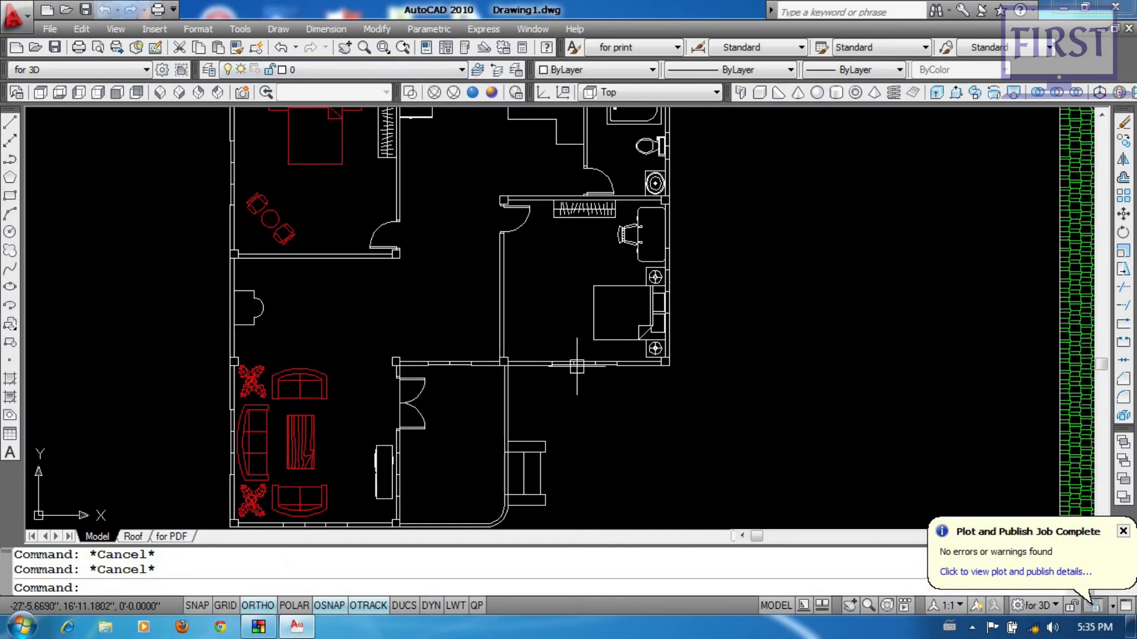
pyautogui.click(168, 536)
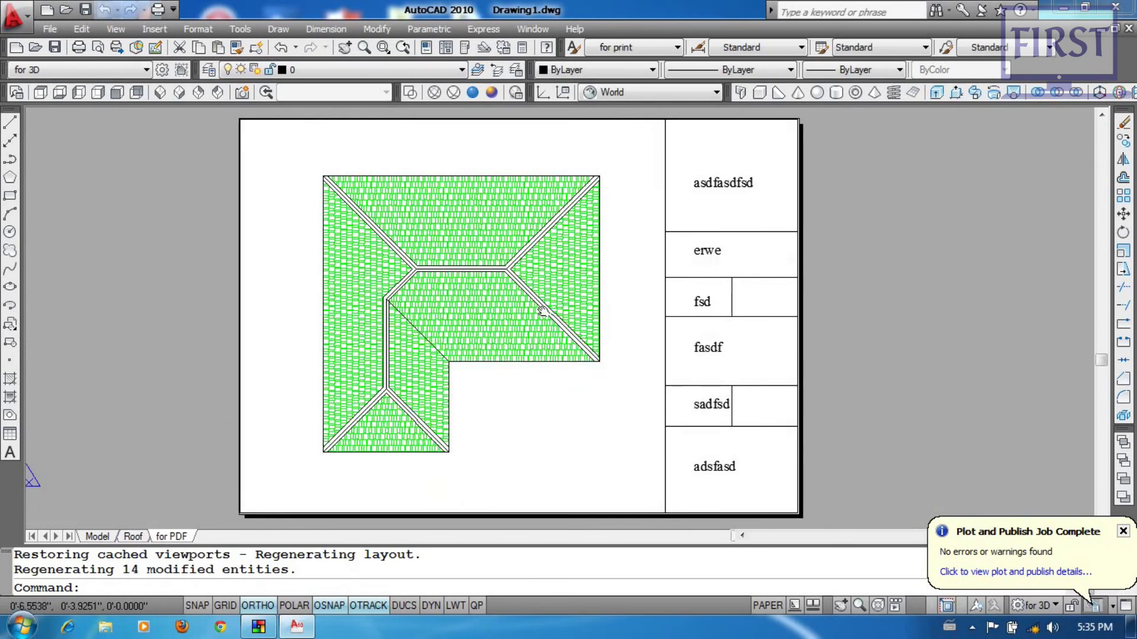
# Step: Pan the sheet's viewport from the roof over to the furnished floor plan
pyautogui.click(549, 421)
pyautogui.press('Escape')
pyautogui.doubleClick(482, 413)
pyautogui.scroll(-2, 434, 310)
pyautogui.moveTo(434, 310)
pyautogui.mouseDown(button='middle')
pyautogui.moveTo(381, 289)
pyautogui.moveTo(407, 293)
pyautogui.mouseUp(button='middle')
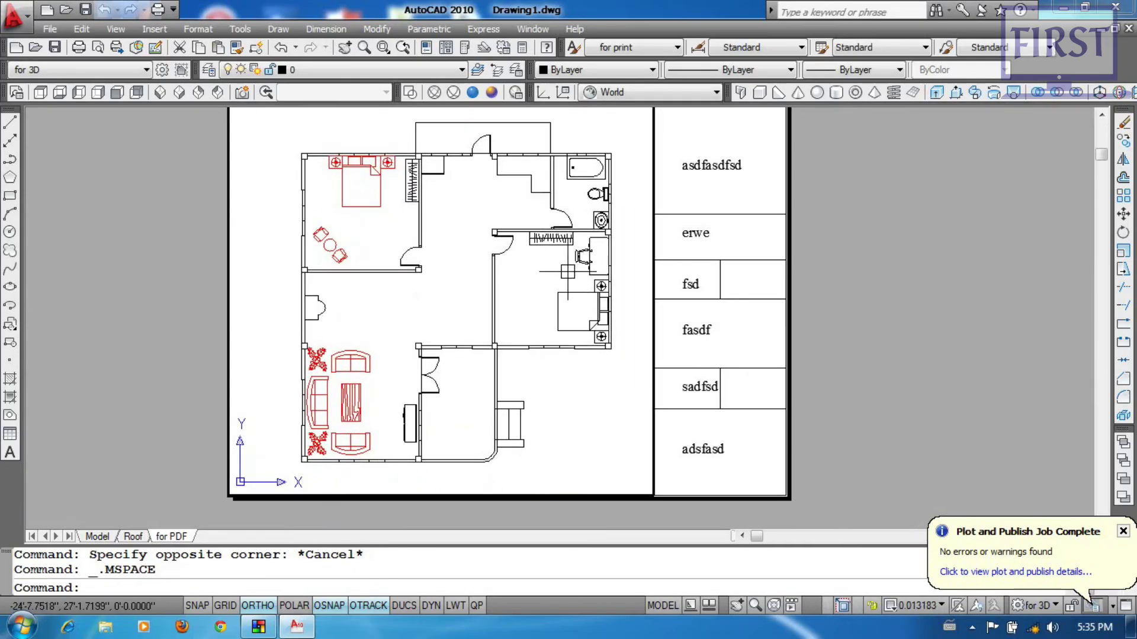
pyautogui.doubleClick(867, 261)
pyautogui.moveTo(562, 235); pyautogui.dragTo(576, 274, button='middle')
# Step: Preview the sheet's plot at full-sheet view, then exit the preview
pyautogui.write('pre')
pyautogui.press('Return')
pyautogui.scroll(4, 450, 259)
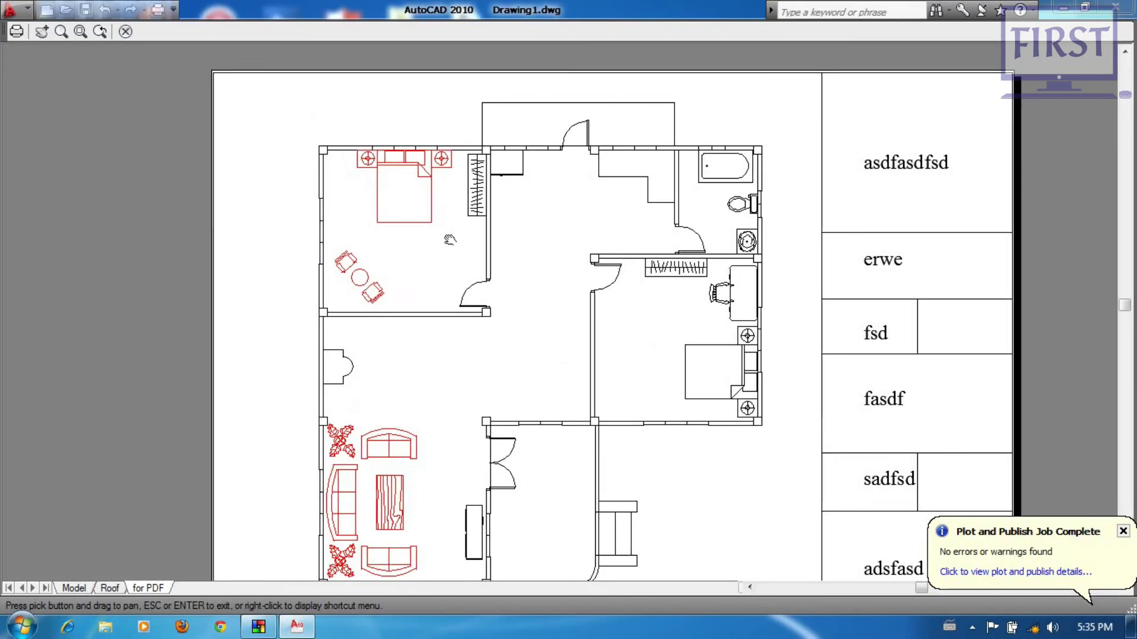
pyautogui.scroll(-1, 450, 259)
pyautogui.moveTo(355, 217)
pyautogui.mouseDown()
pyautogui.moveTo(361, 331)
pyautogui.moveTo(361, 313)
pyautogui.mouseUp()
pyautogui.rightClick(456, 184)
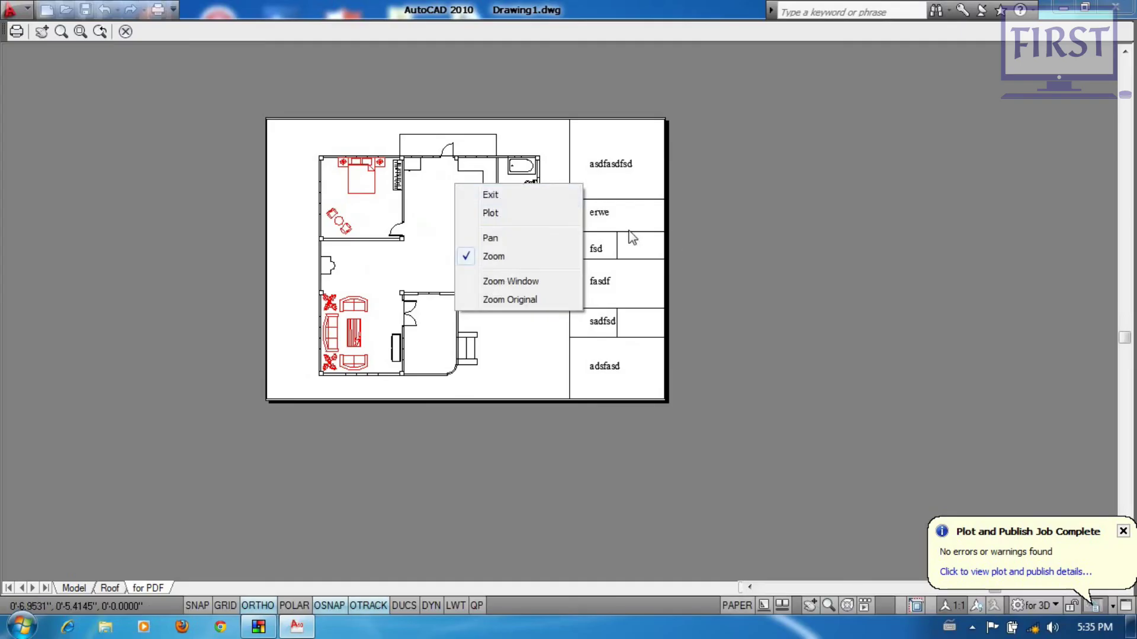
pyautogui.click(525, 195)
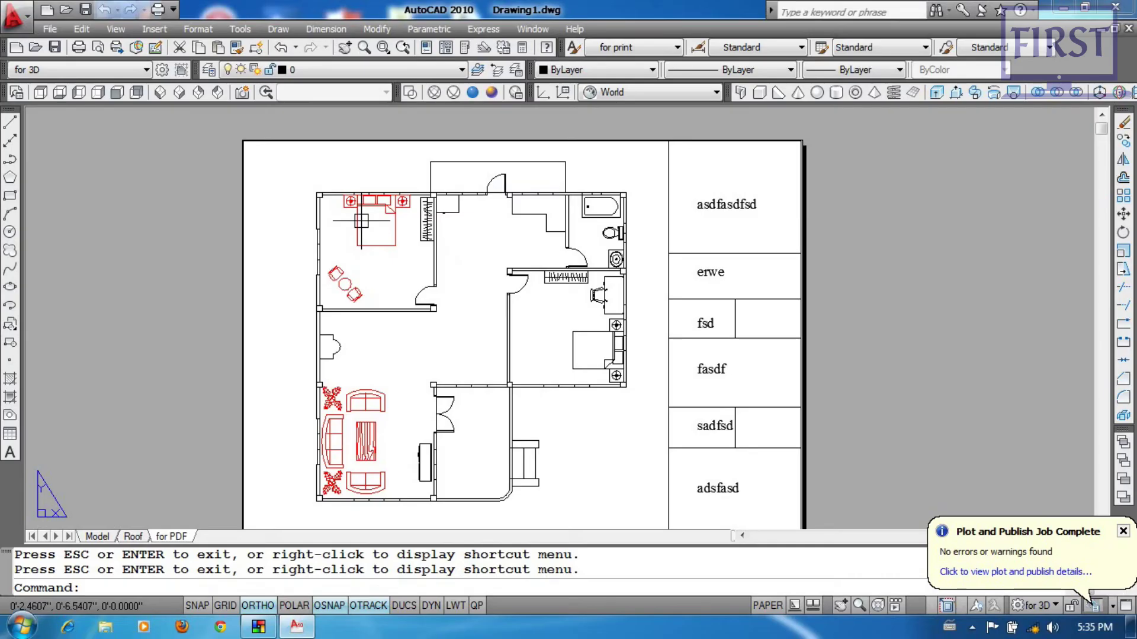
# Step: Add a new layer named 'don't plot' and switch off its Plot setting
pyautogui.click(208, 71)
pyautogui.click(453, 169)
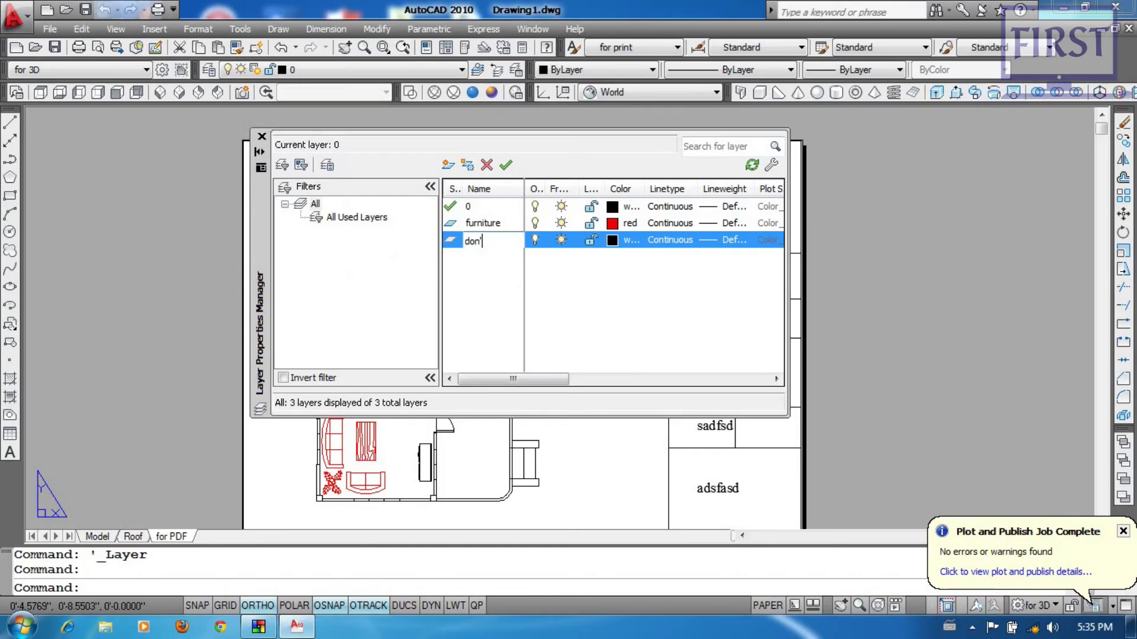
pyautogui.press('Return')
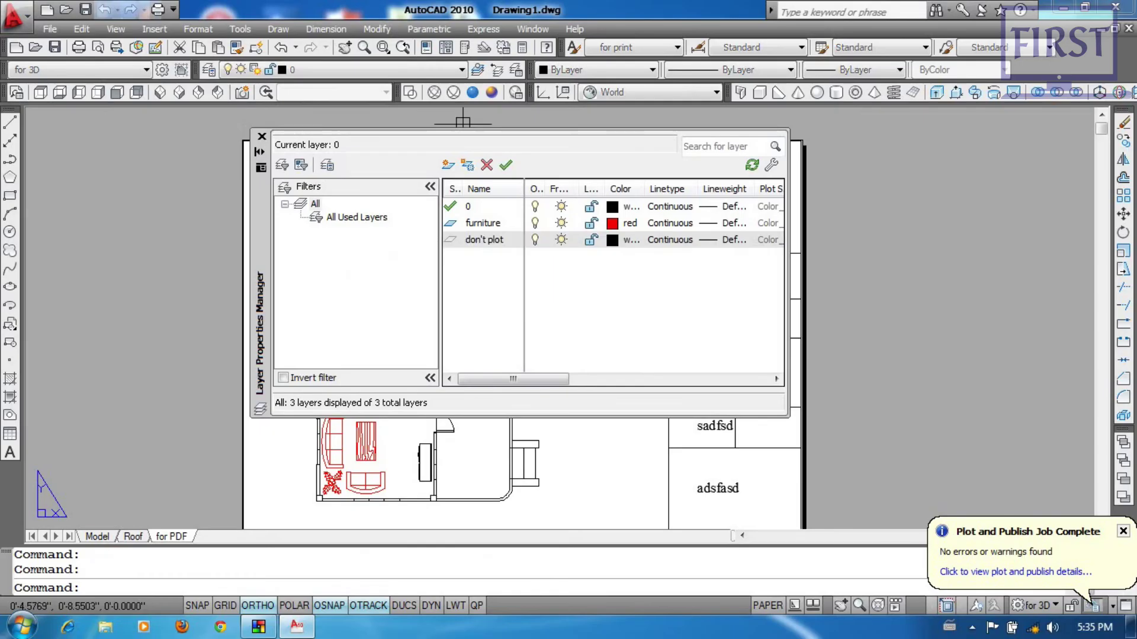
pyautogui.moveTo(550, 382); pyautogui.dragTo(661, 382)
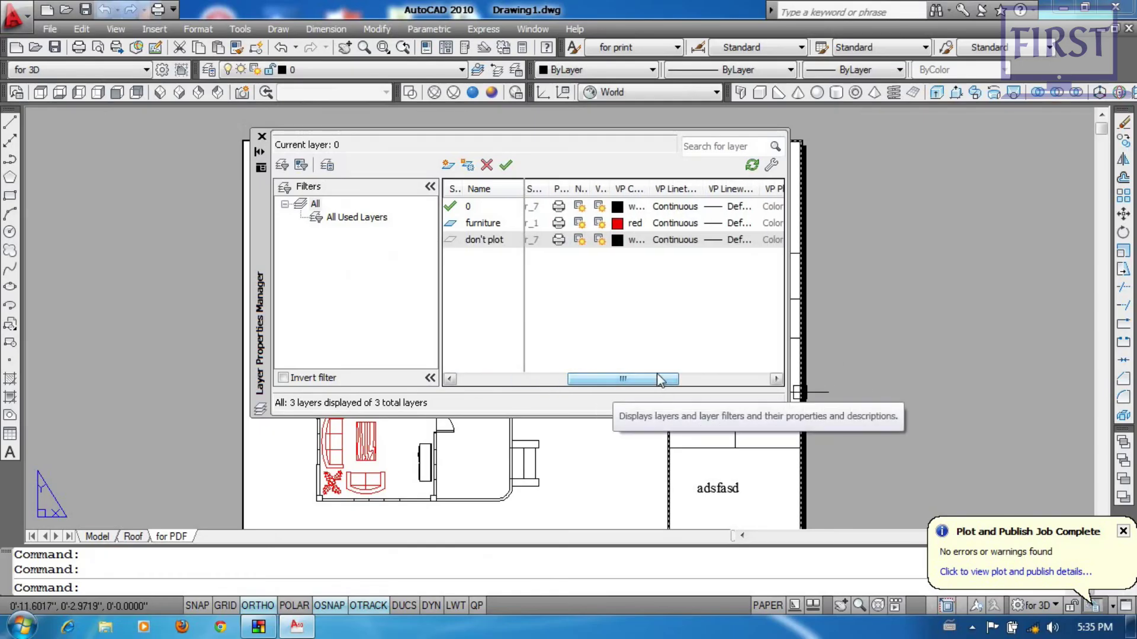
pyautogui.click(558, 239)
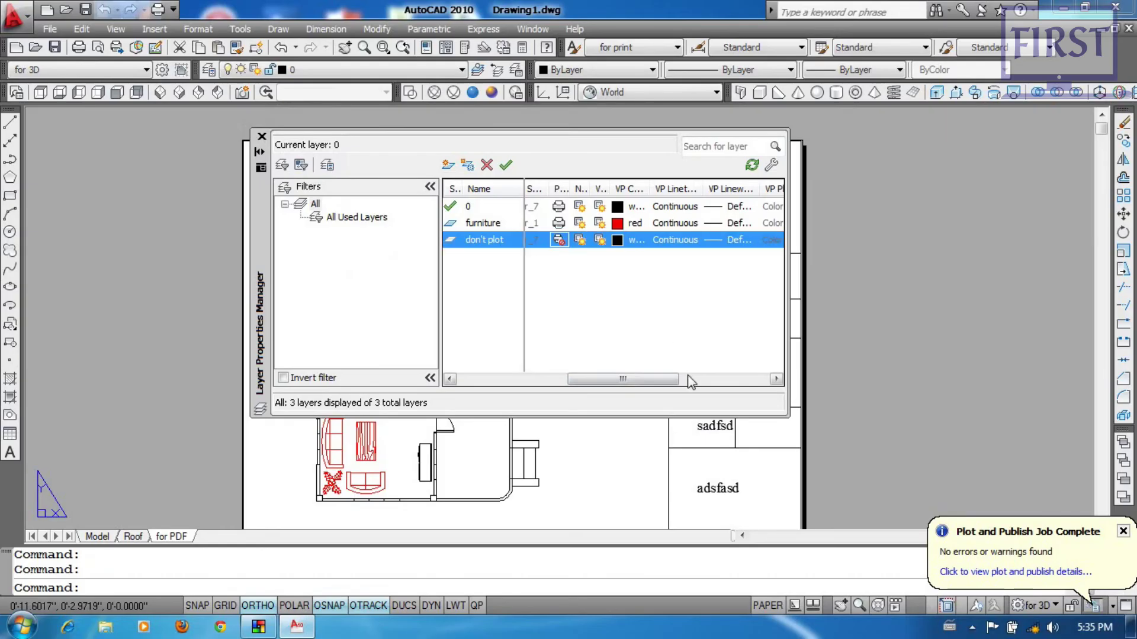
pyautogui.moveTo(631, 378); pyautogui.dragTo(540, 379)
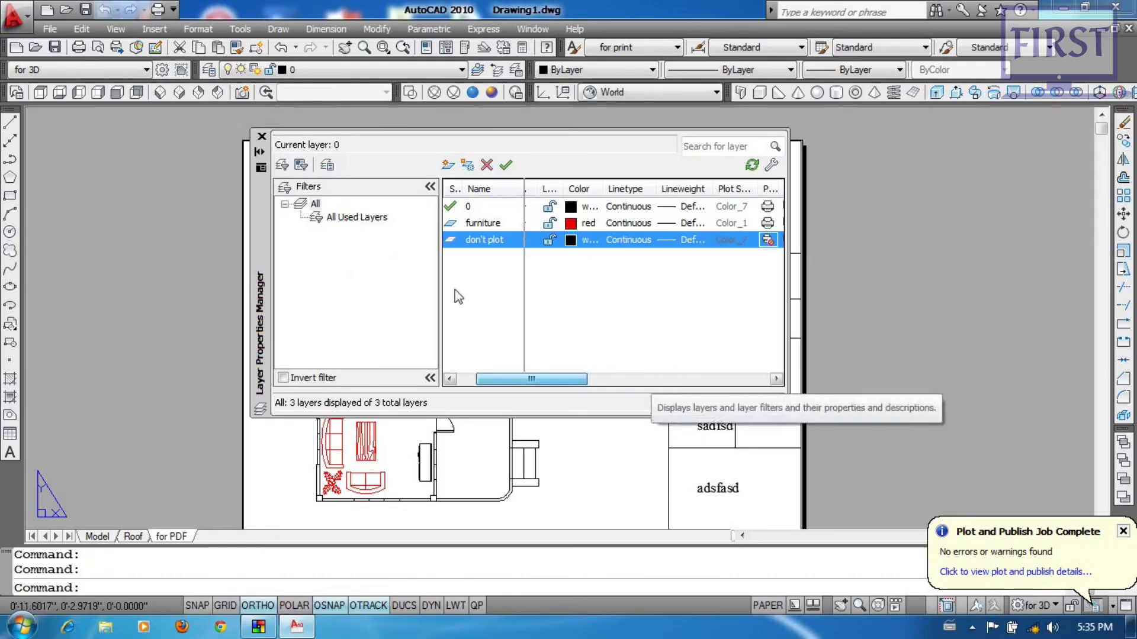
pyautogui.click(262, 137)
pyautogui.click(408, 296)
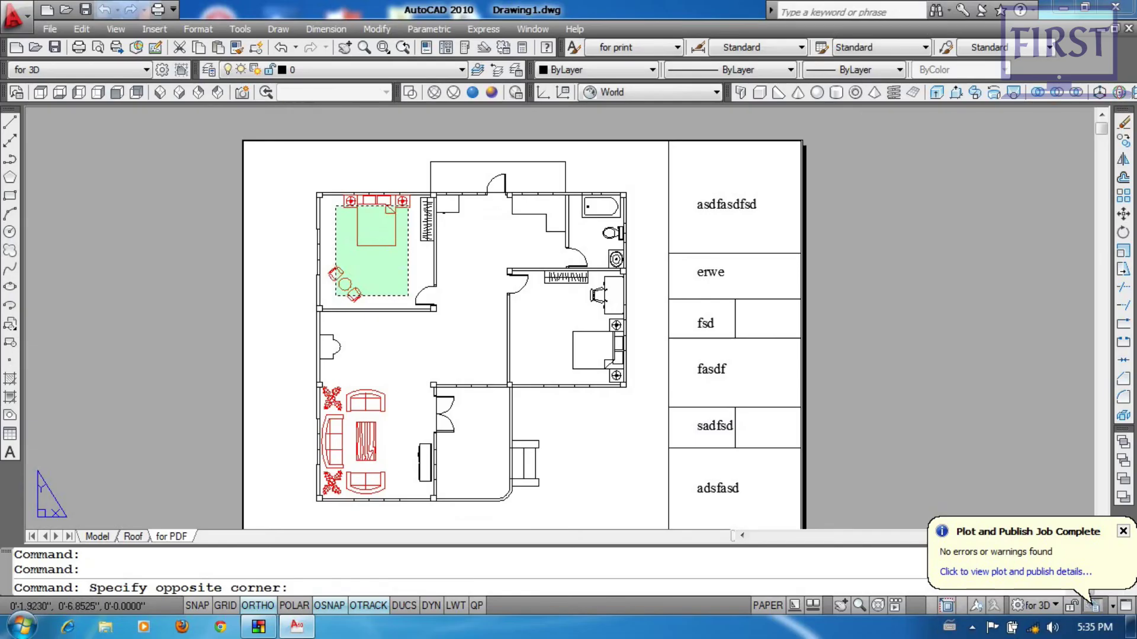
# Step: Select the bedroom furniture inside the floor-plan viewport, then clear the selection
pyautogui.click(306, 171)
pyautogui.doubleClick(407, 279)
pyautogui.click(397, 299)
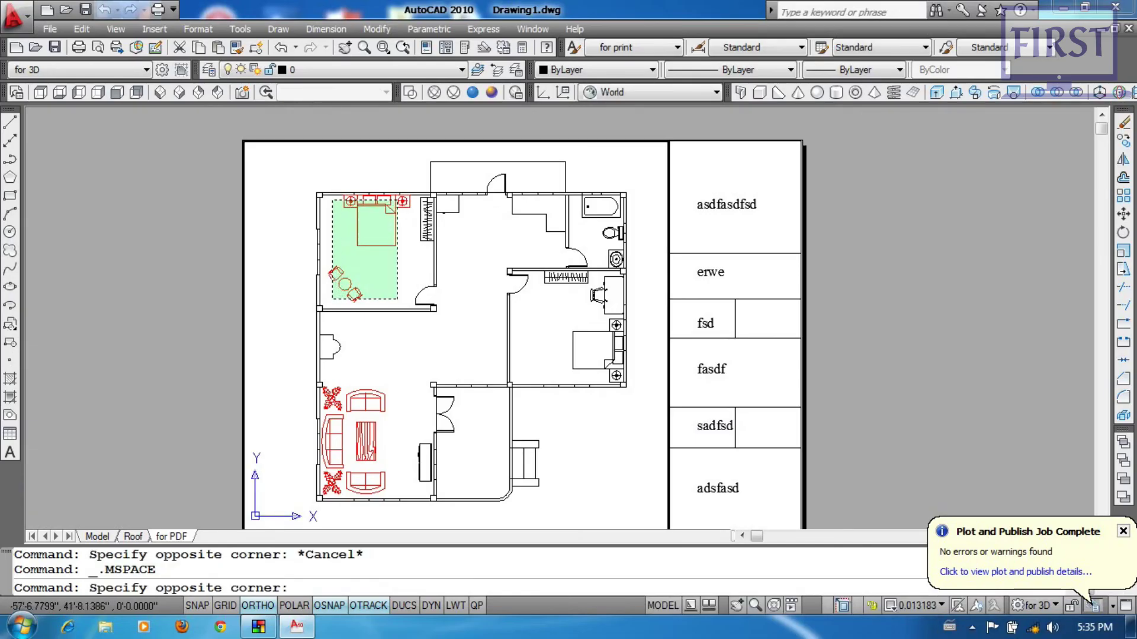
pyautogui.click(332, 200)
pyautogui.press('Escape')
pyautogui.press('Escape')
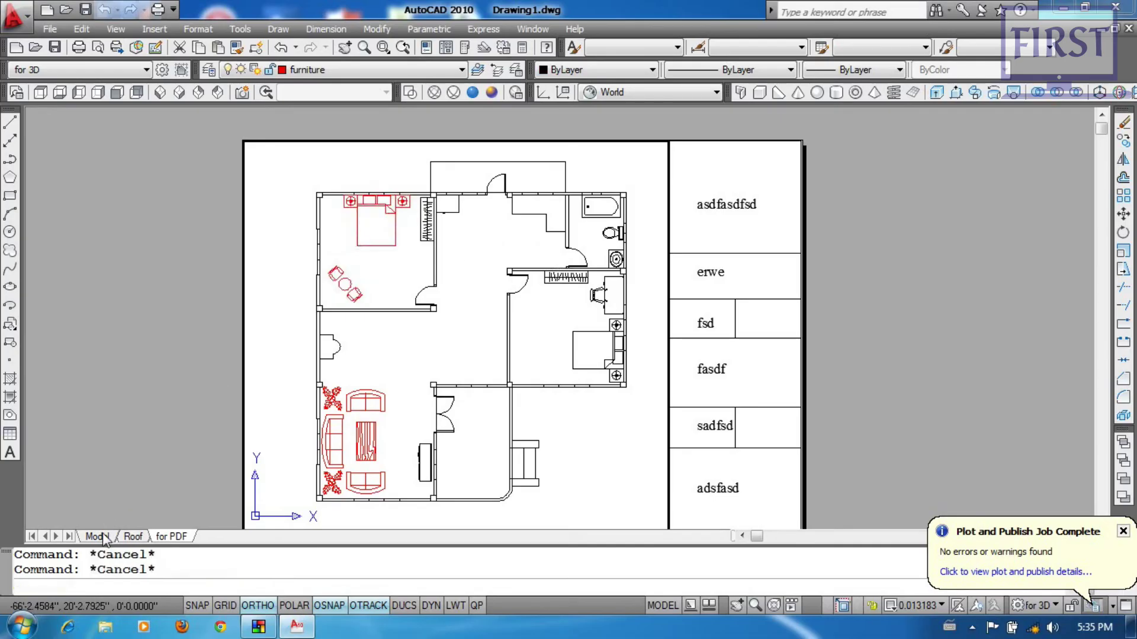
# Step: In Model space, select the bed and chair sets, then cancel without changing their layer
pyautogui.click(97, 536)
pyautogui.click(422, 350)
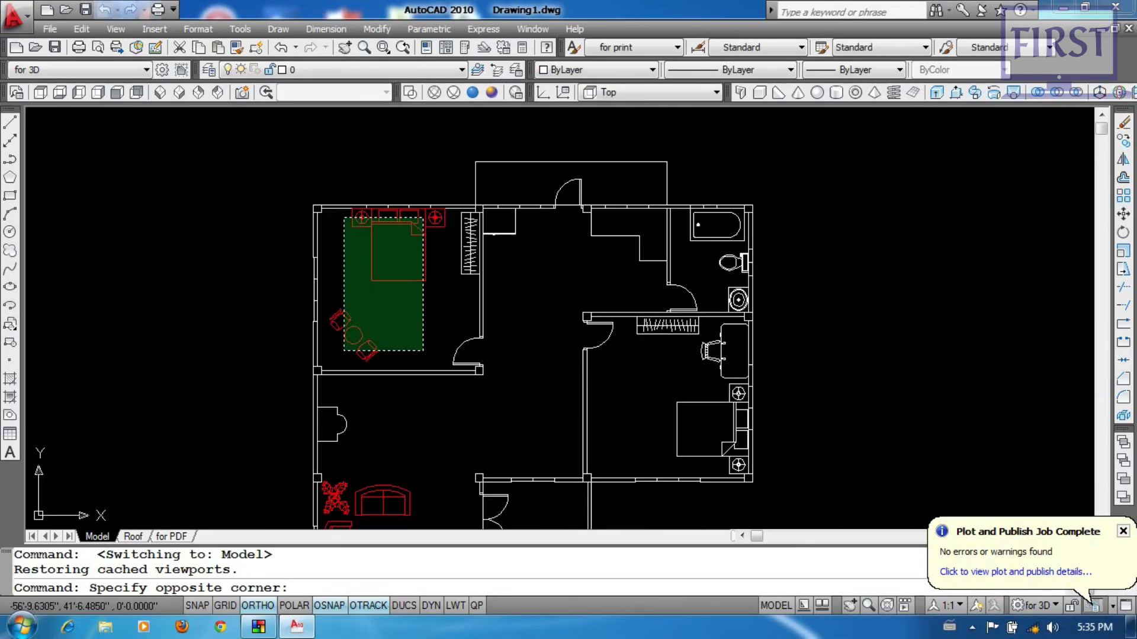
pyautogui.click(343, 217)
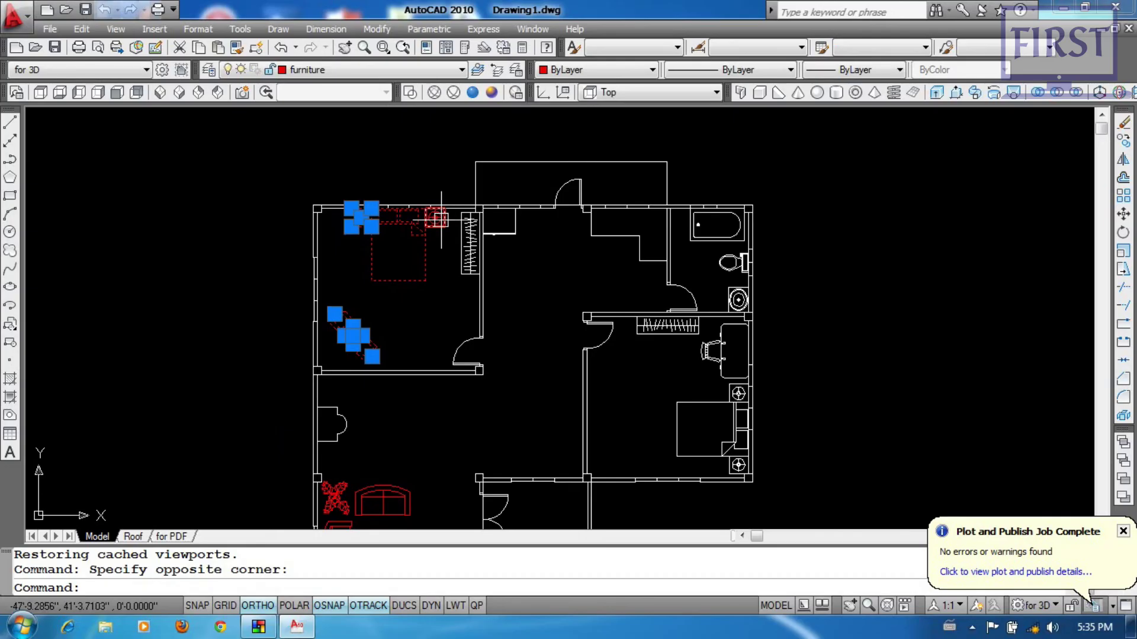
pyautogui.scroll(3, 440, 242)
pyautogui.click(470, 261)
pyautogui.click(364, 163)
pyautogui.click(335, 71)
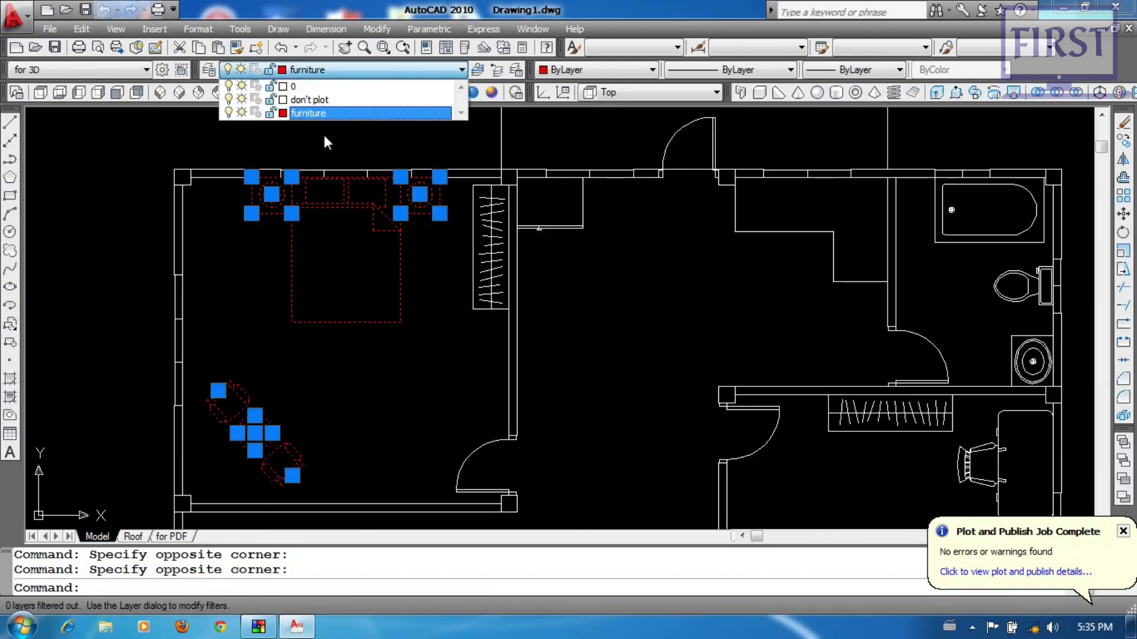
pyautogui.click(320, 113)
pyautogui.scroll(-3, 465, 272)
pyautogui.scroll(5, 436, 415)
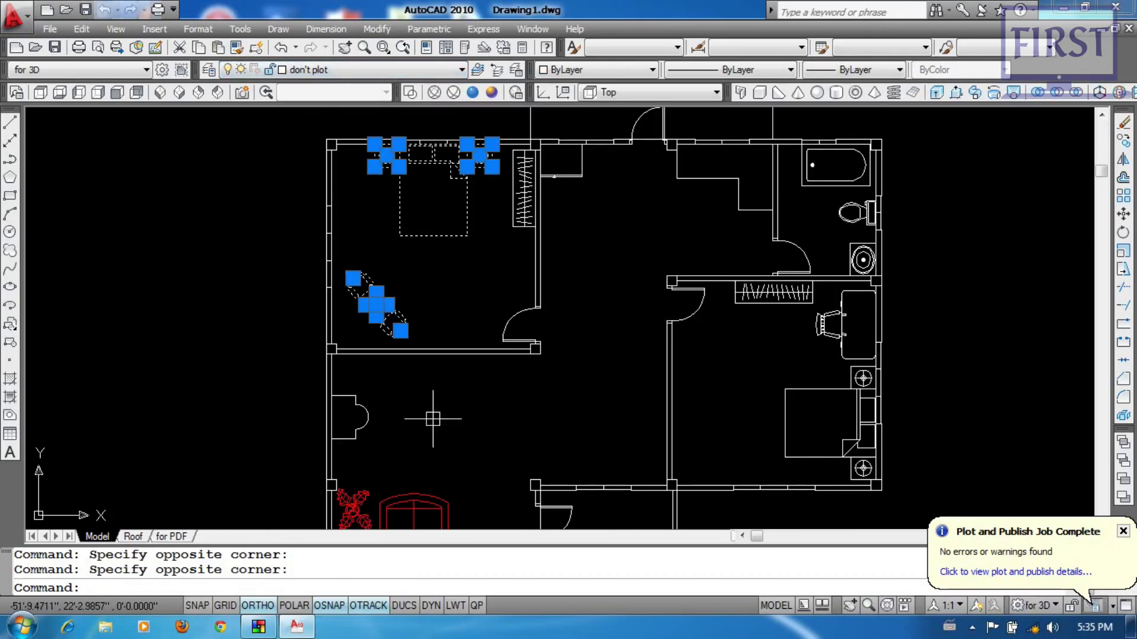
pyautogui.press('Escape')
# Step: Move the selected living-room furniture onto the don't plot layer
pyautogui.click(518, 328)
pyautogui.click(398, 515)
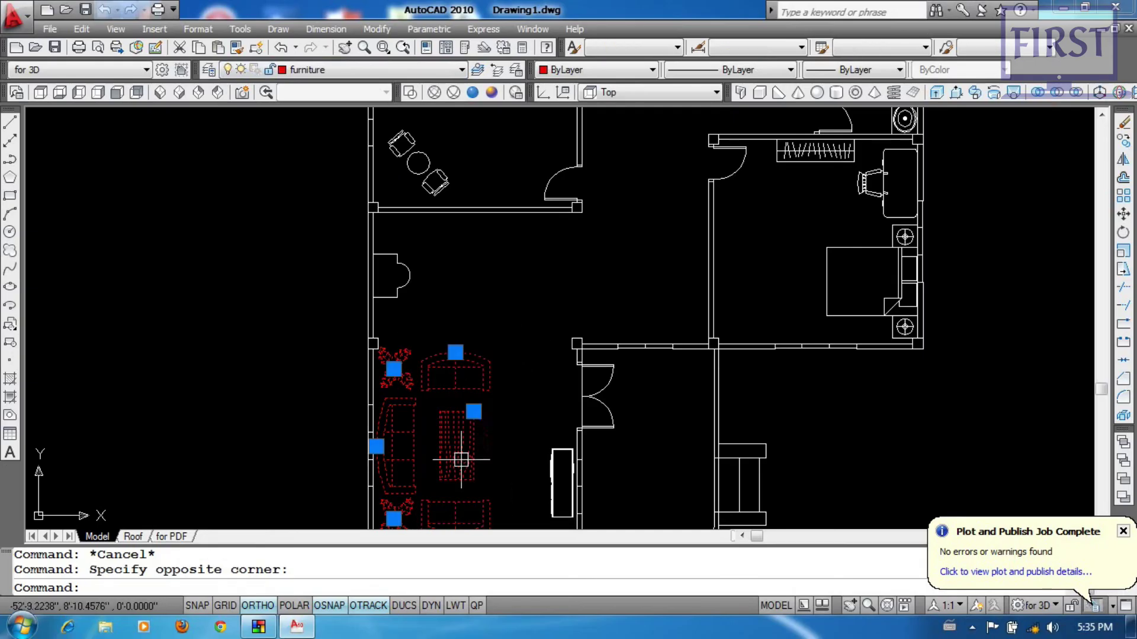
pyautogui.moveTo(462, 358); pyautogui.dragTo(467, 294, button='middle')
pyautogui.click(378, 69)
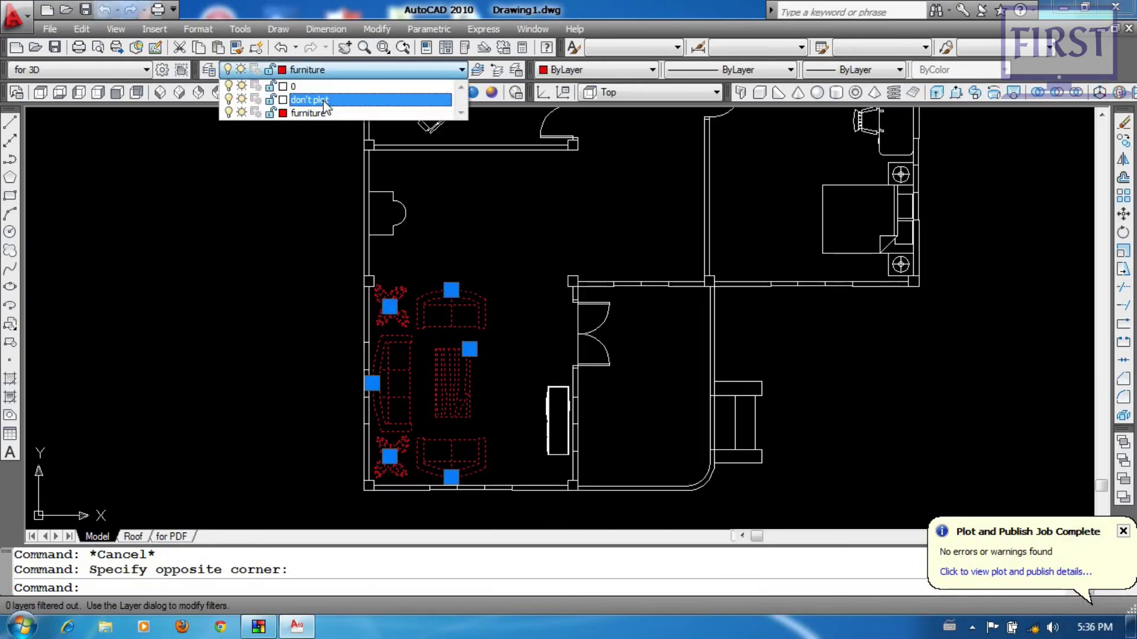
pyautogui.click(325, 100)
pyautogui.press('Escape')
# Step: Switch to the for PDF layout and run PRE for a plot preview
pyautogui.click(172, 536)
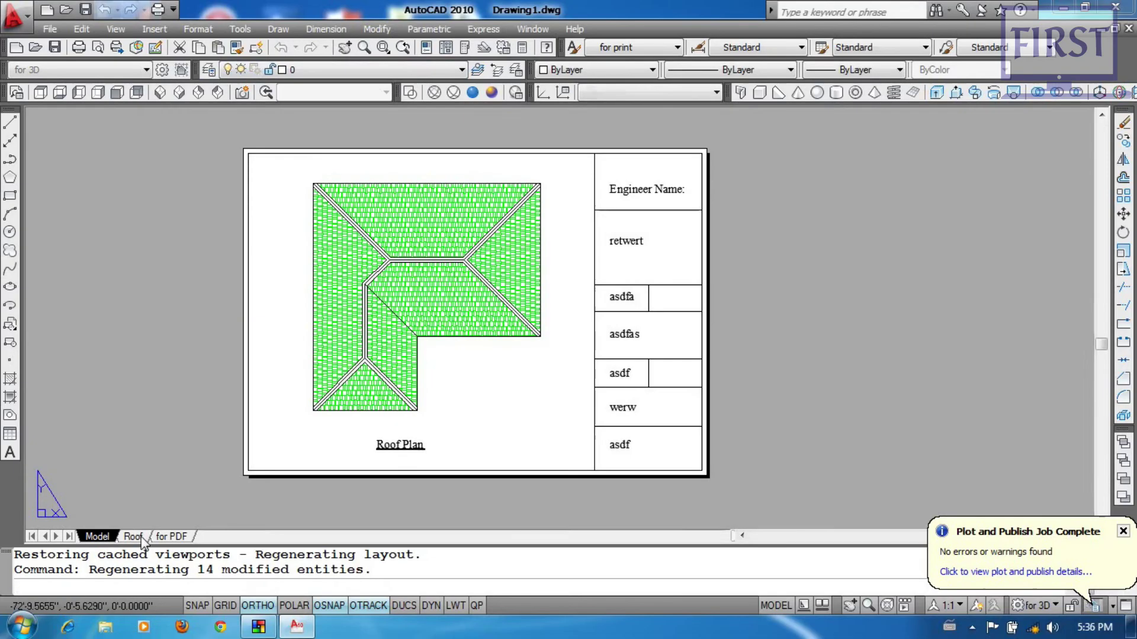
pyautogui.click(172, 536)
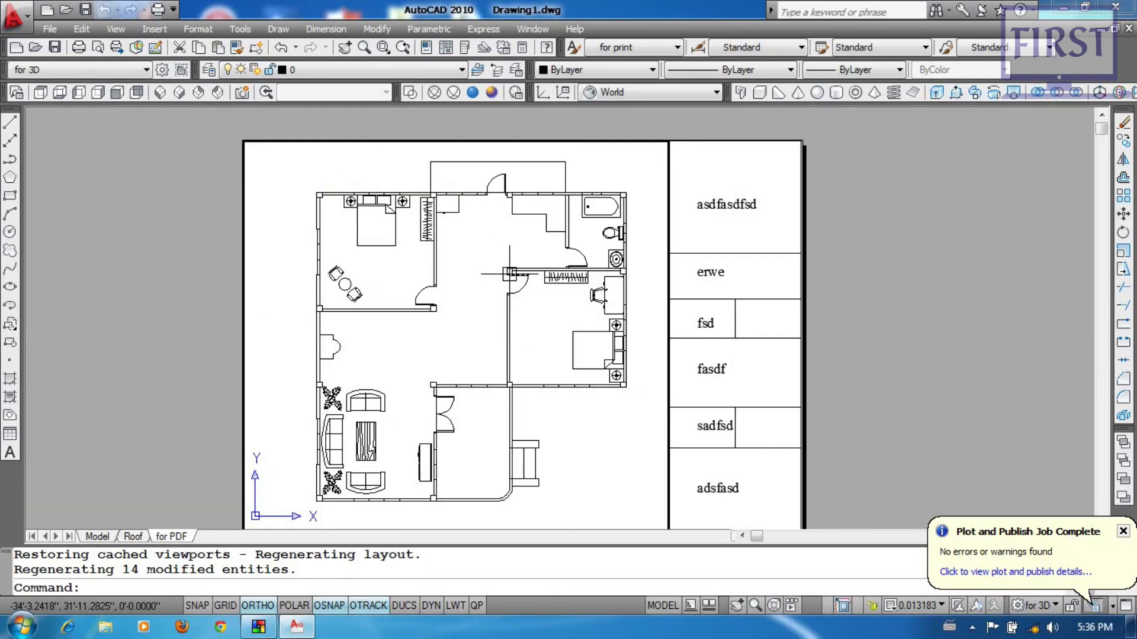
pyautogui.write('pre')
pyautogui.press('Return')
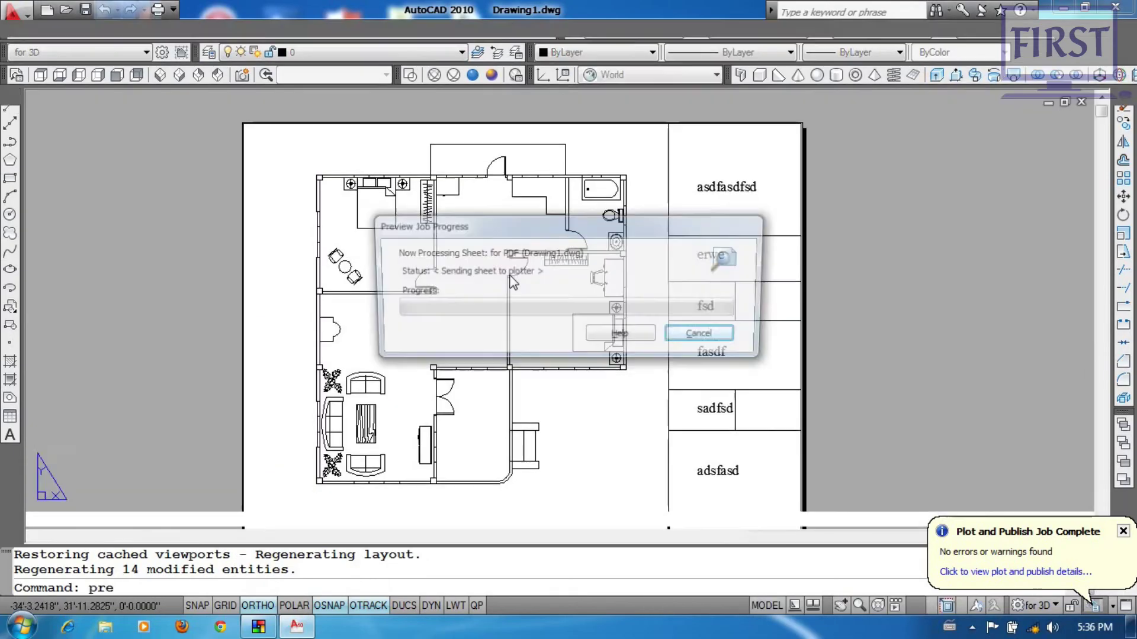
# Step: Plot the previewed for PDF sheet over sample print.pdf, then close the resulting PDF
pyautogui.scroll(2, 438, 238)
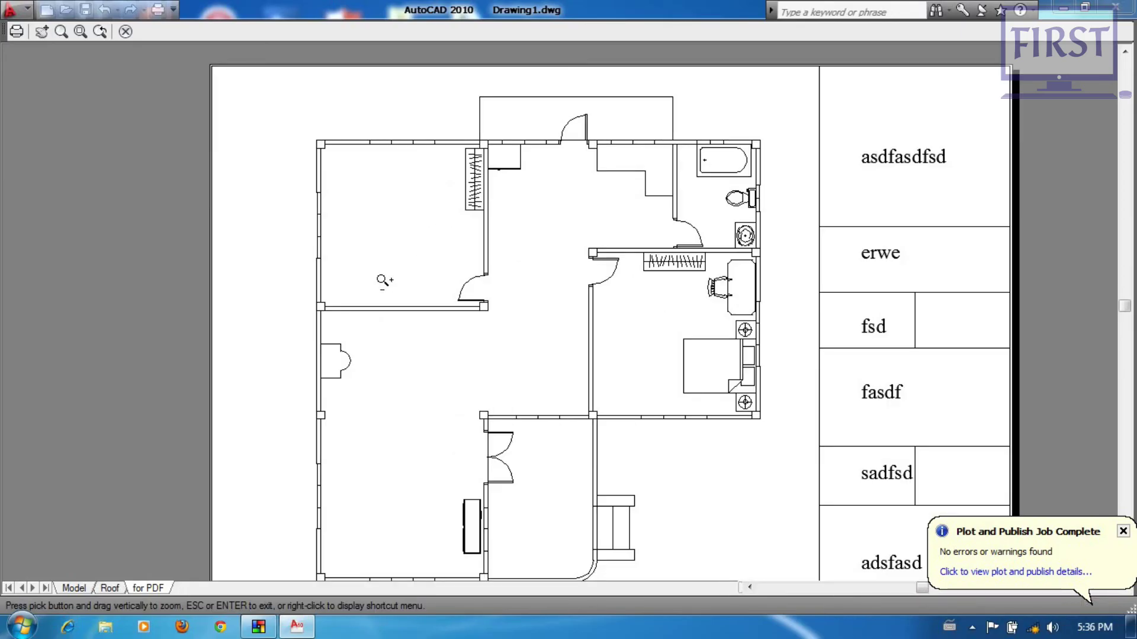
pyautogui.scroll(-4, 438, 244)
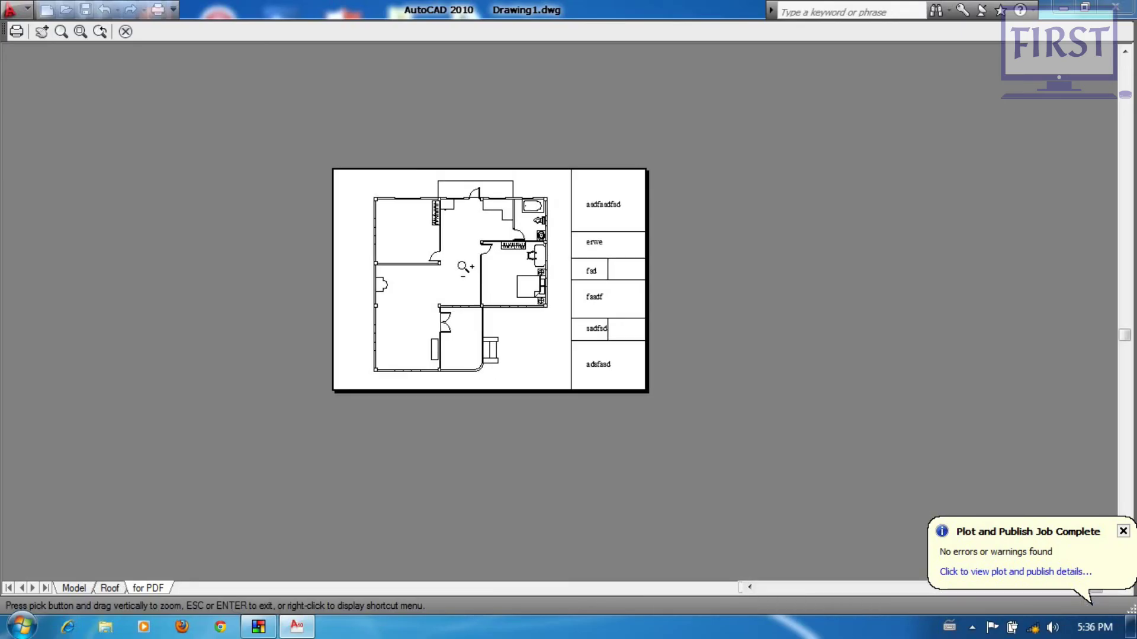
pyautogui.rightClick(474, 203)
pyautogui.click(503, 231)
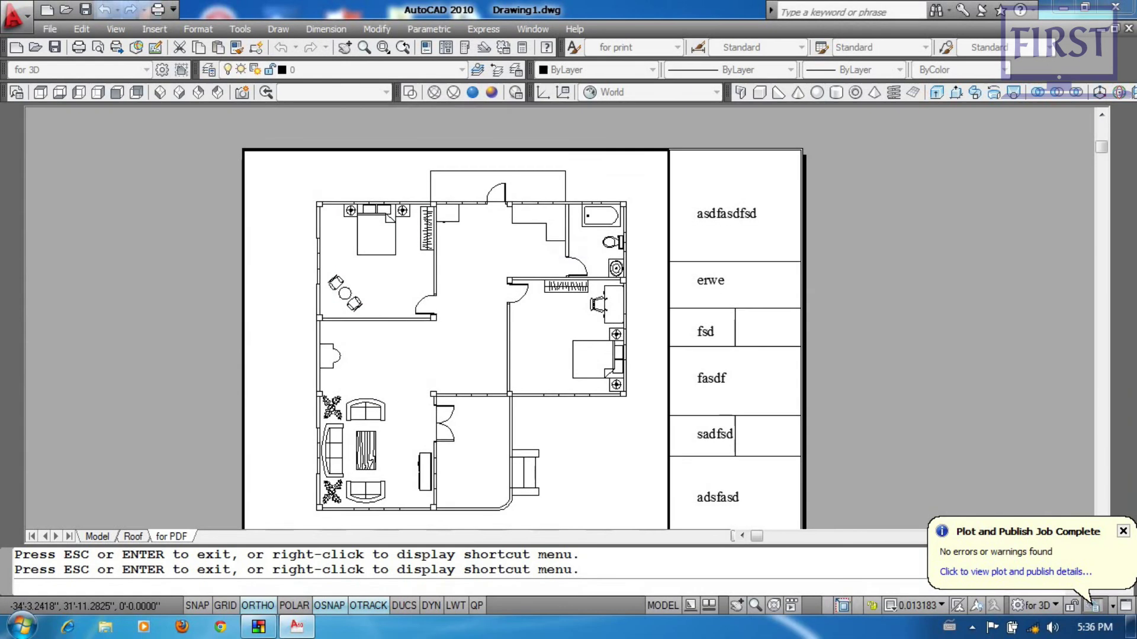
pyautogui.doubleClick(477, 335)
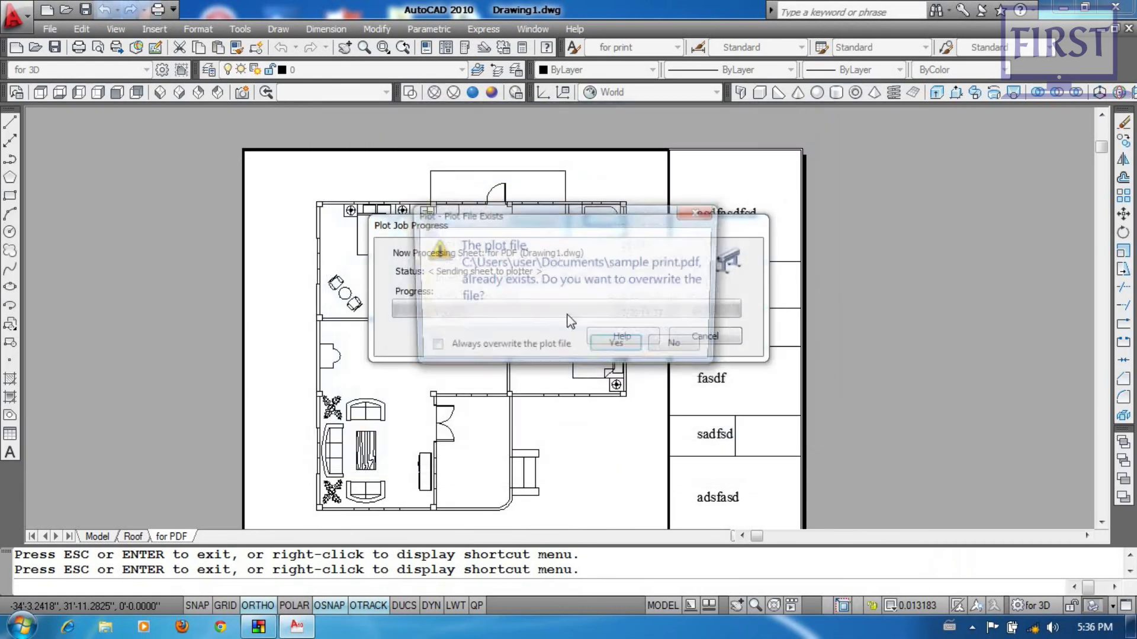
pyautogui.click(619, 350)
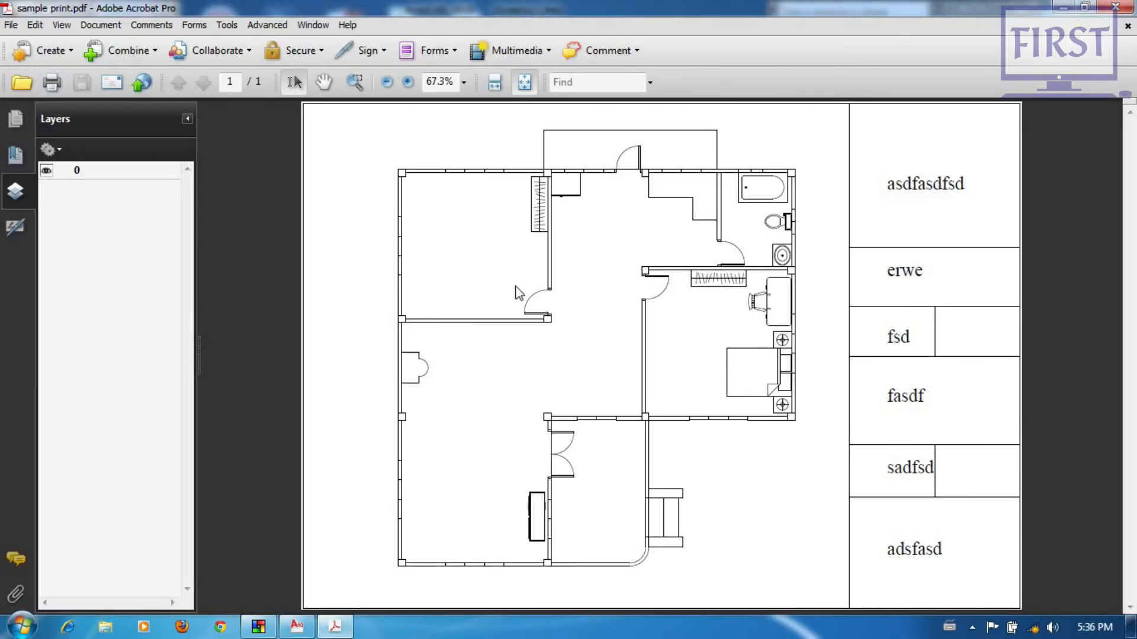
pyautogui.click(1125, 8)
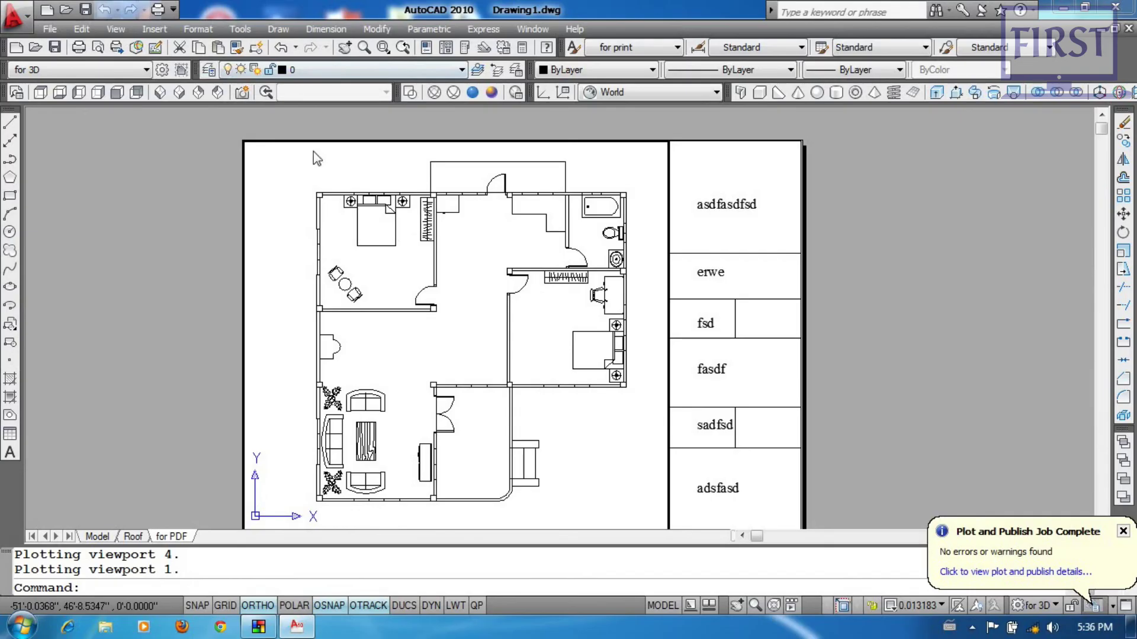
# Step: Turn plotting on for the don't plot layer in the Layer Properties Manager
pyautogui.click(322, 72)
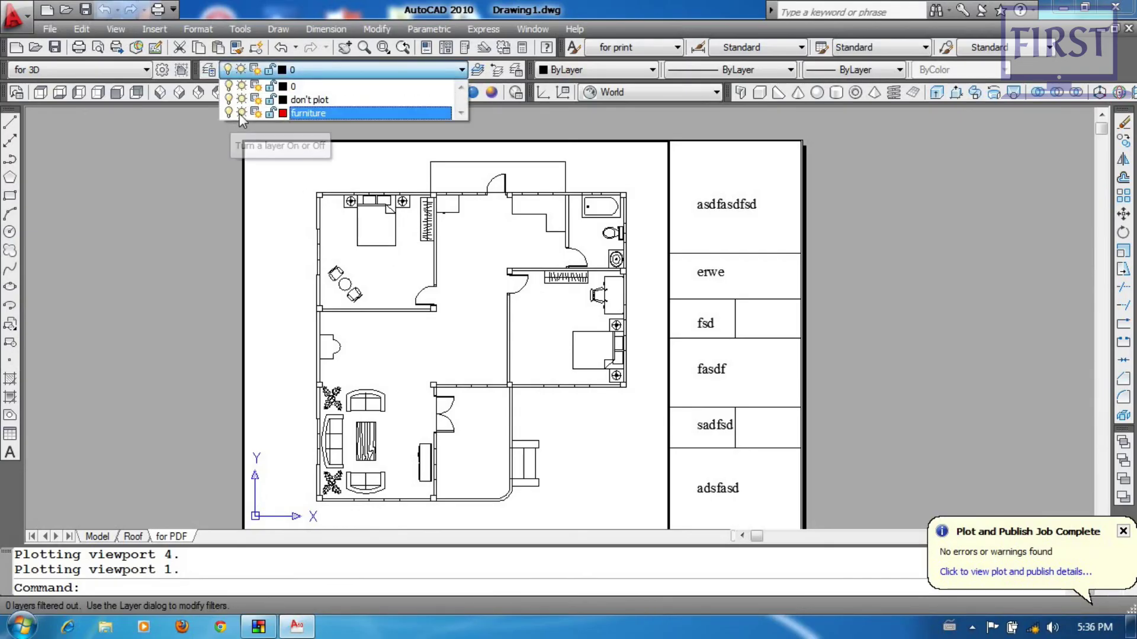
pyautogui.click(208, 72)
pyautogui.click(208, 72)
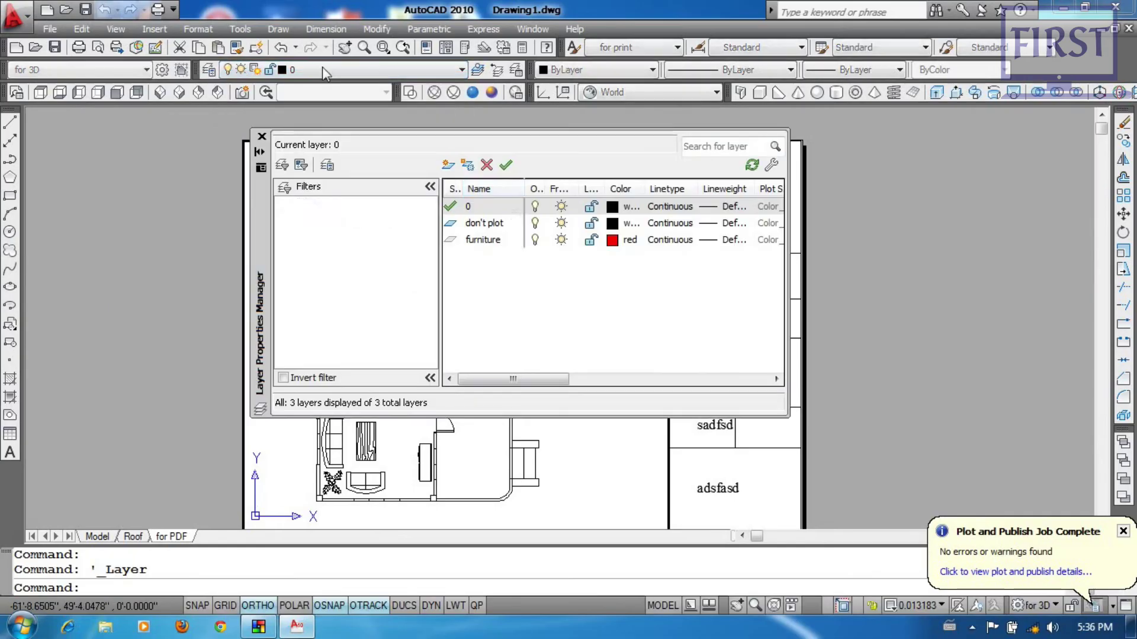
pyautogui.moveTo(518, 378); pyautogui.dragTo(595, 379)
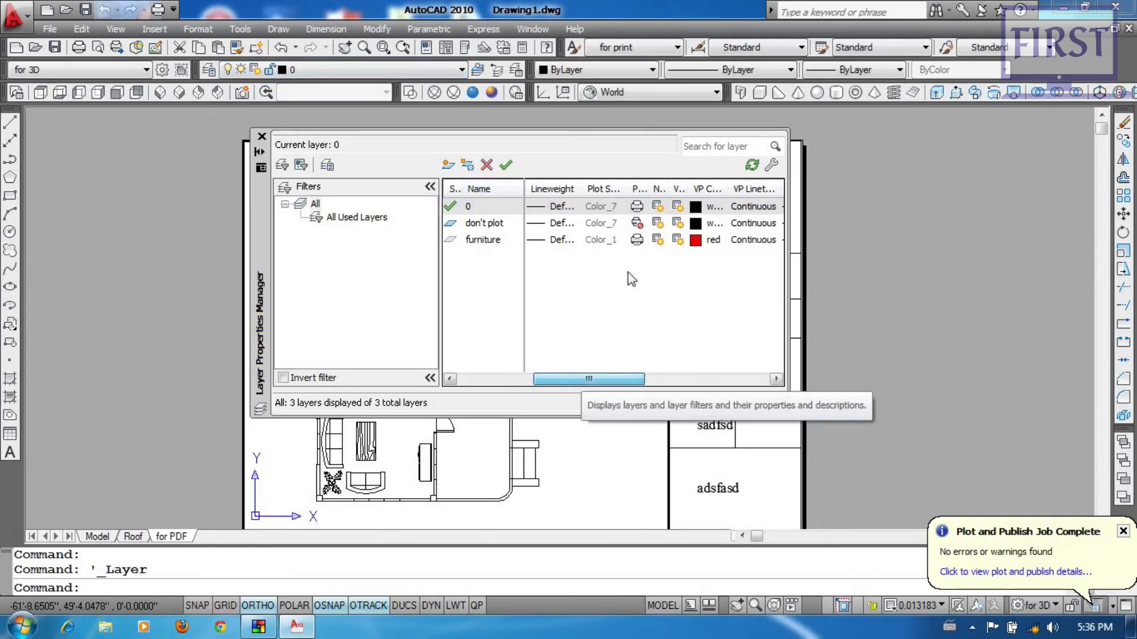
pyautogui.click(637, 224)
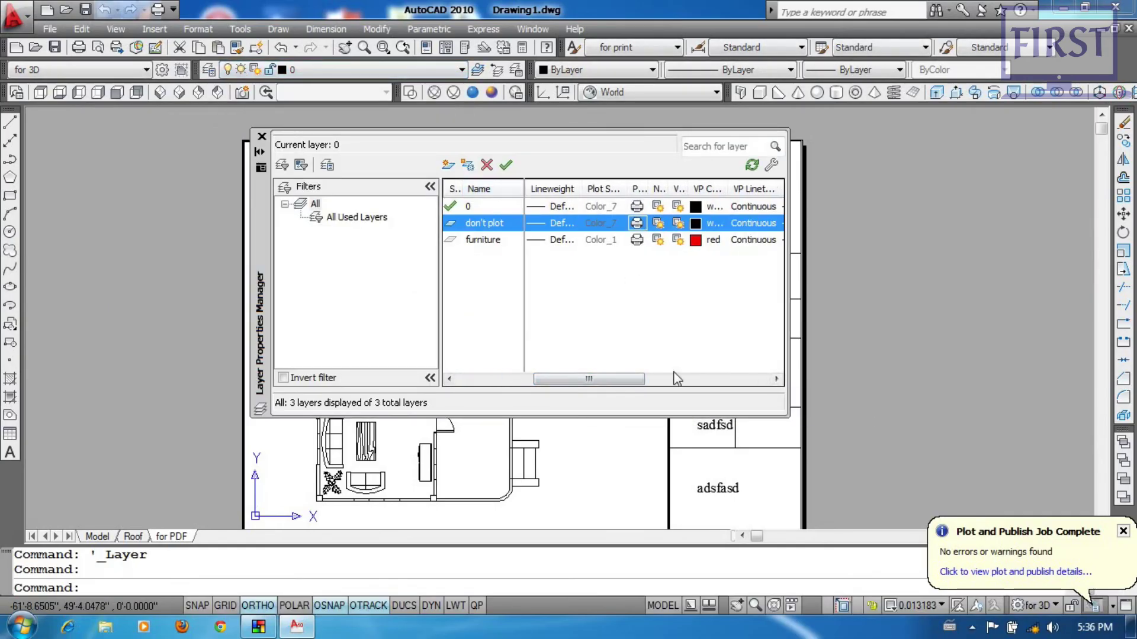
pyautogui.click(262, 137)
# Step: Preview with PRE and plot the for PDF layout again, overwriting sample print.pdf
pyautogui.write('pre')
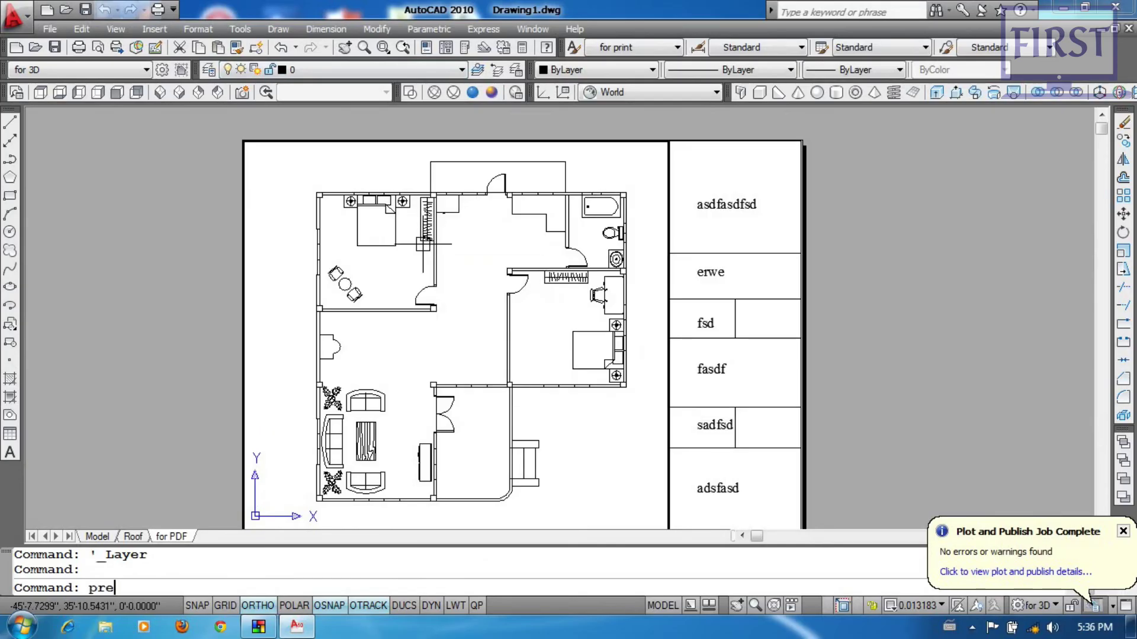
pyautogui.press('Return')
pyautogui.rightClick(414, 252)
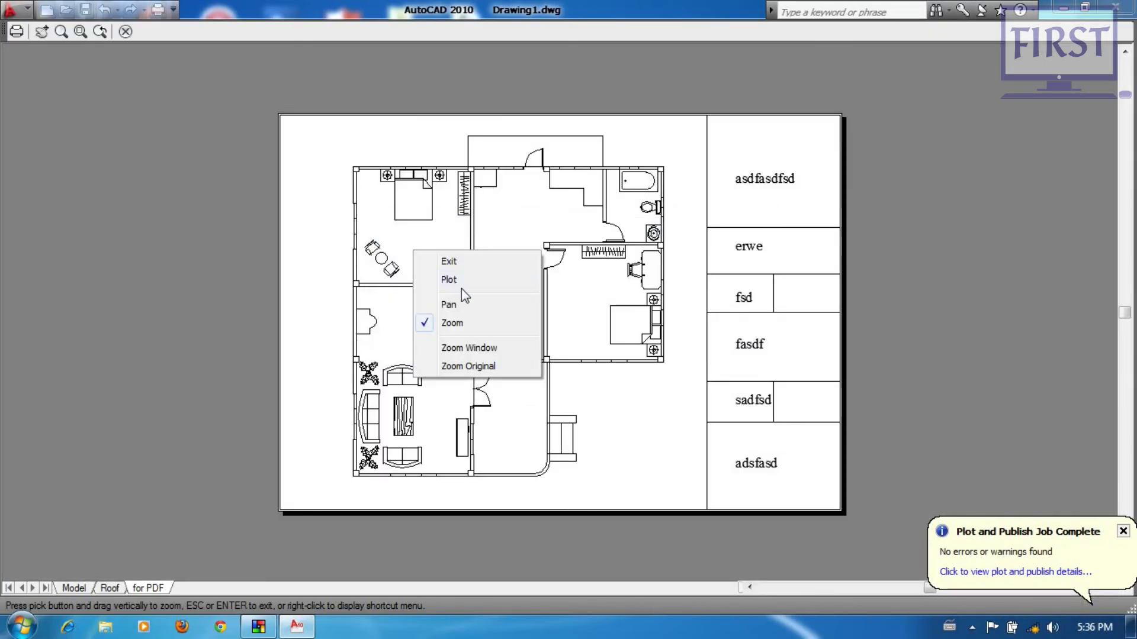
pyautogui.click(462, 283)
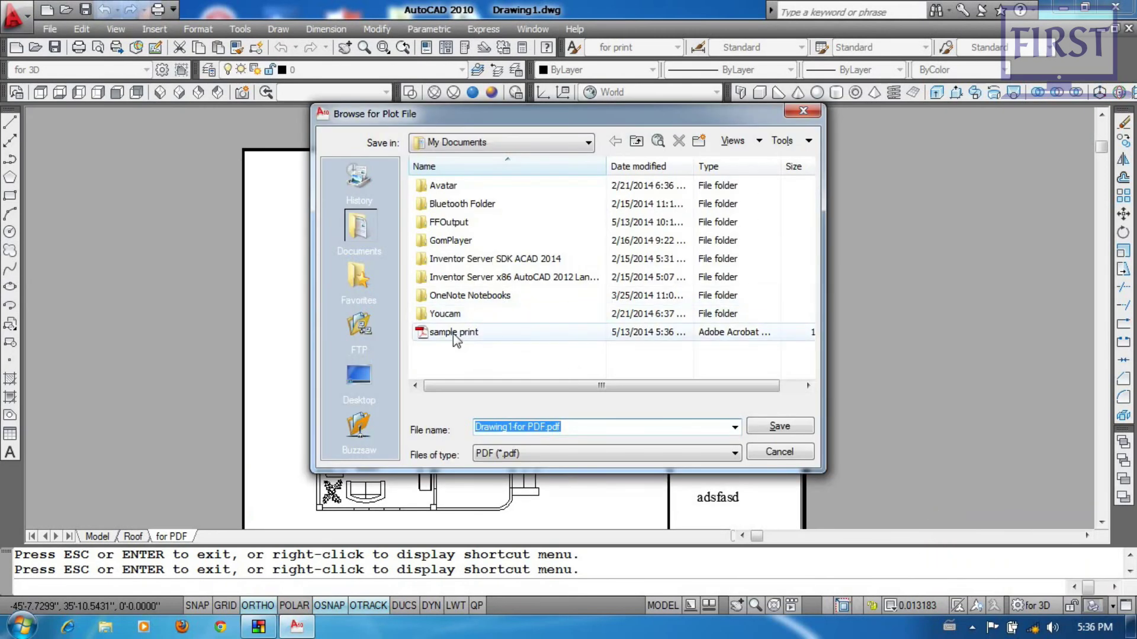
pyautogui.press('Return')
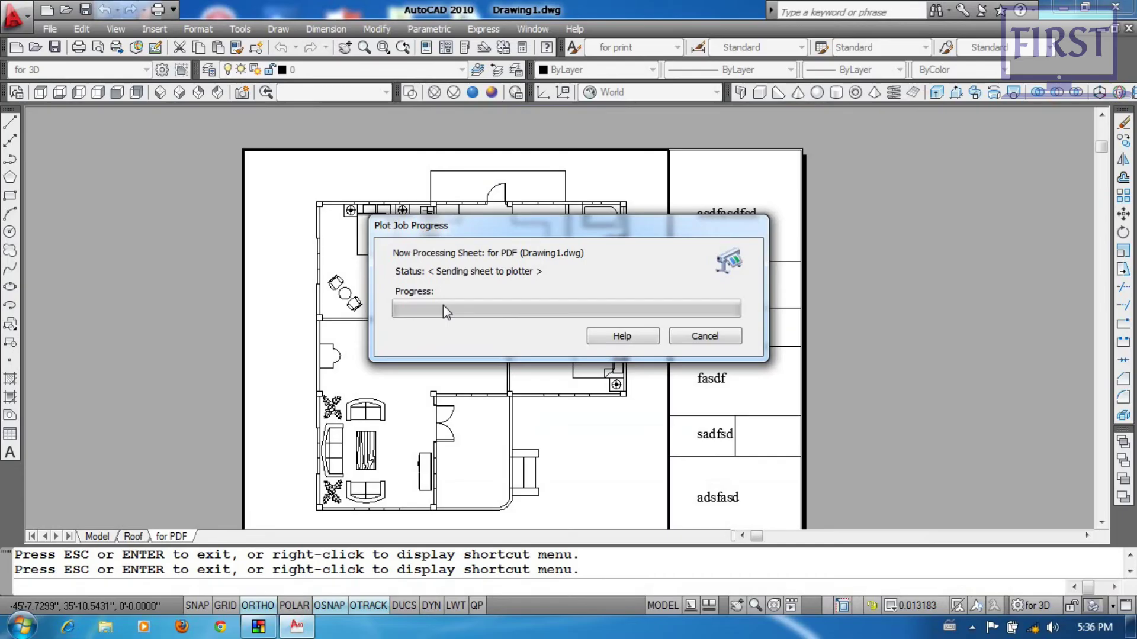
pyautogui.click(608, 352)
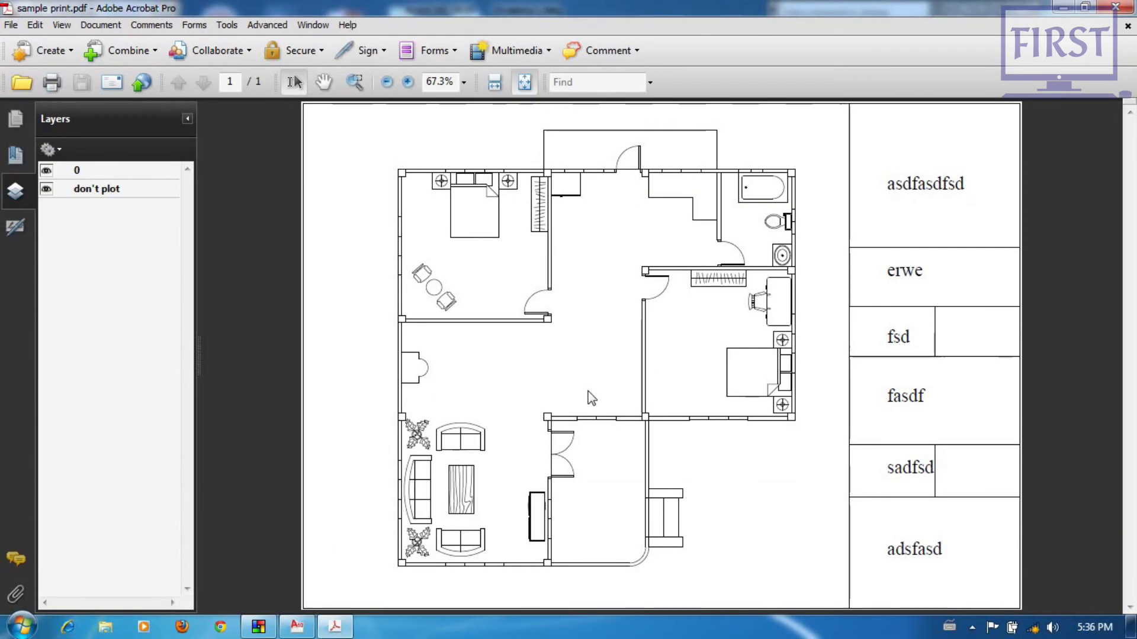
# Step: Toggle the don't plot layer's visibility in Acrobat to show the furniture isolated
pyautogui.click(46, 189)
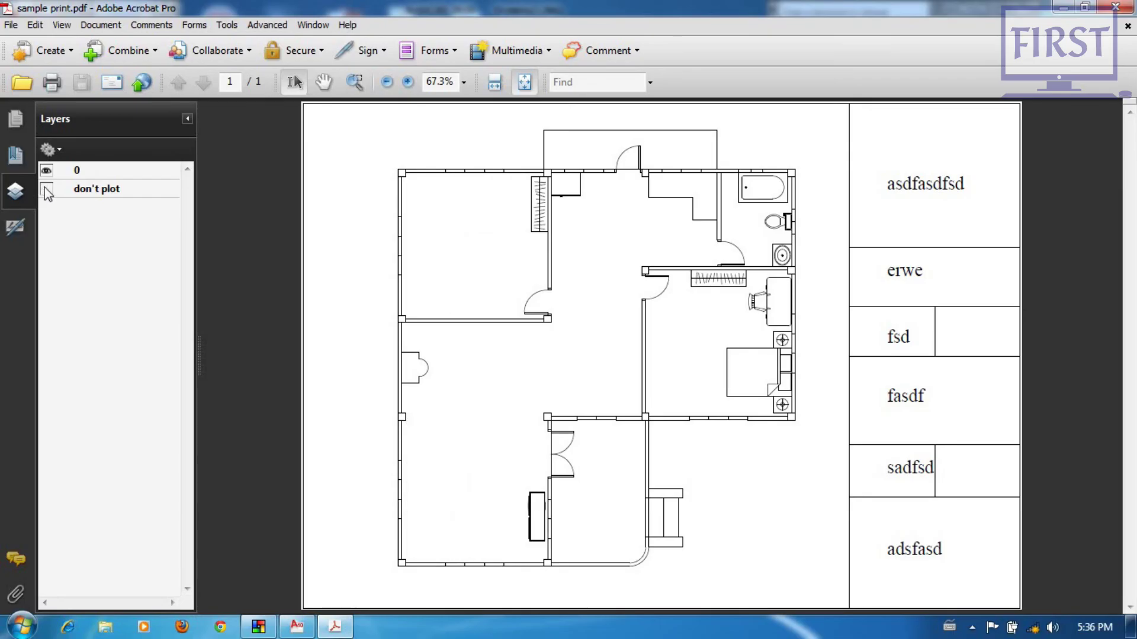
pyautogui.click(46, 188)
pyautogui.click(47, 189)
pyautogui.click(46, 188)
pyautogui.click(46, 189)
pyautogui.click(46, 189)
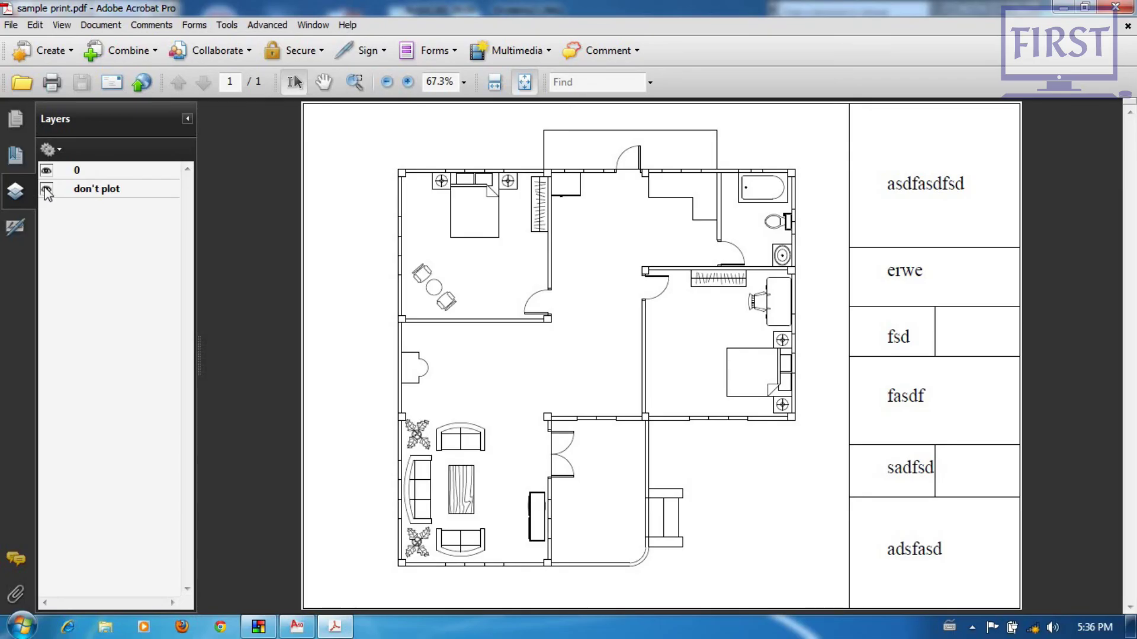
# Step: Toggle the layer 0 walls on and off, then quit Acrobat back to Model space
pyautogui.click(47, 171)
pyautogui.click(47, 171)
pyautogui.click(47, 171)
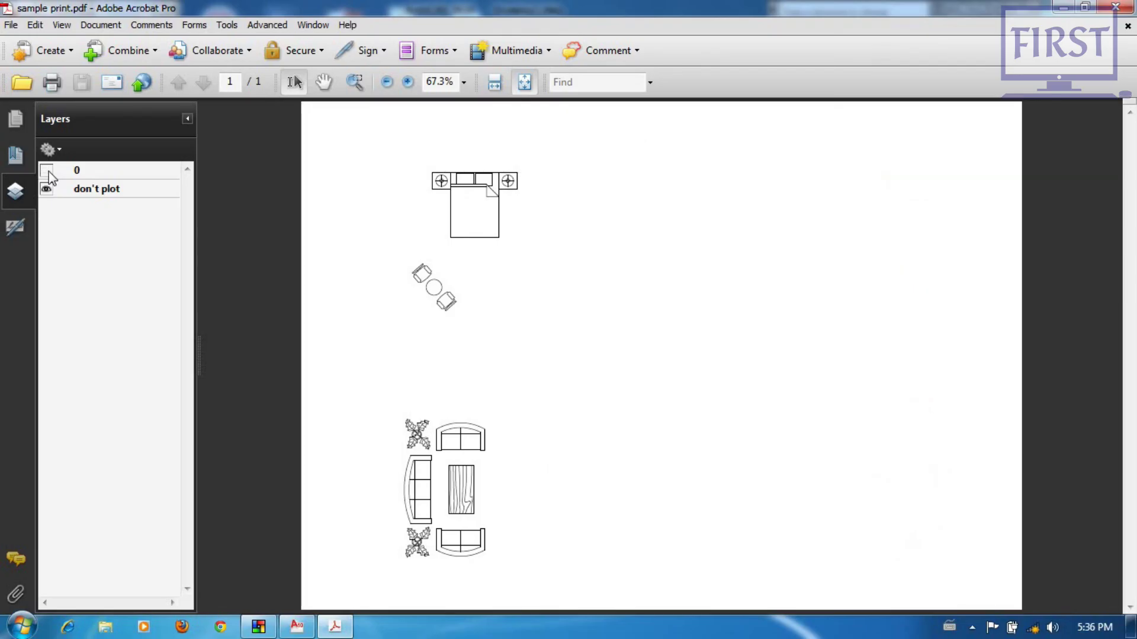
pyautogui.click(47, 172)
pyautogui.hotkey('ctrl', 'q')
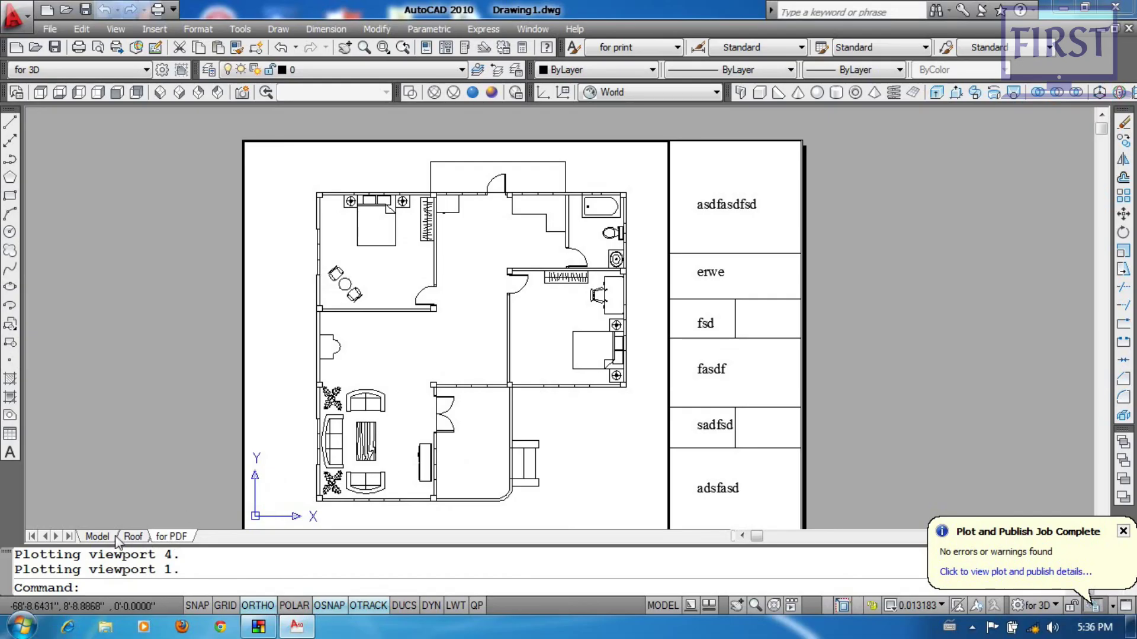
pyautogui.click(96, 537)
# Step: Open the Plot dialog from the application menu and move it aside
pyautogui.scroll(-5, 634, 444)
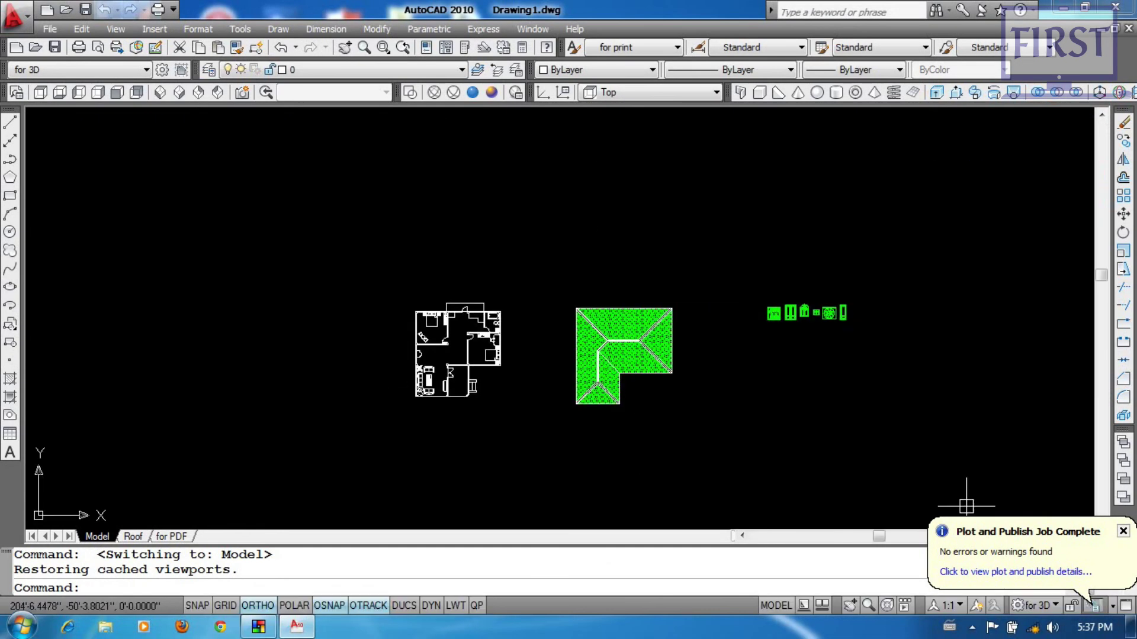
pyautogui.click(1123, 531)
pyautogui.moveTo(735, 371); pyautogui.dragTo(697, 369, button='middle')
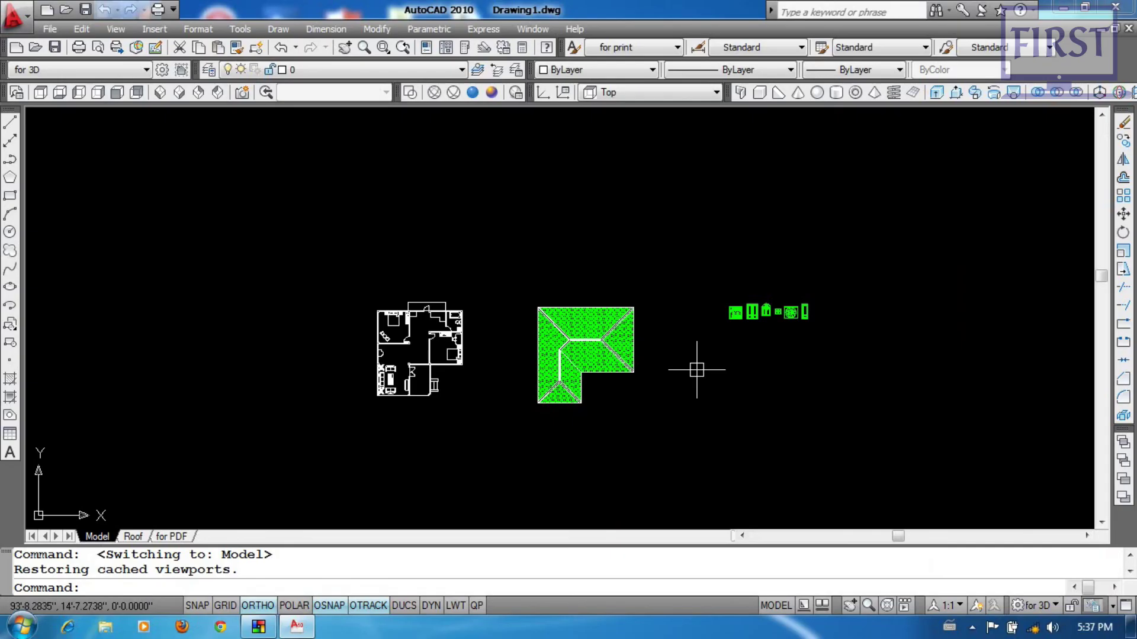
pyautogui.hotkey('ctrl', 'p')
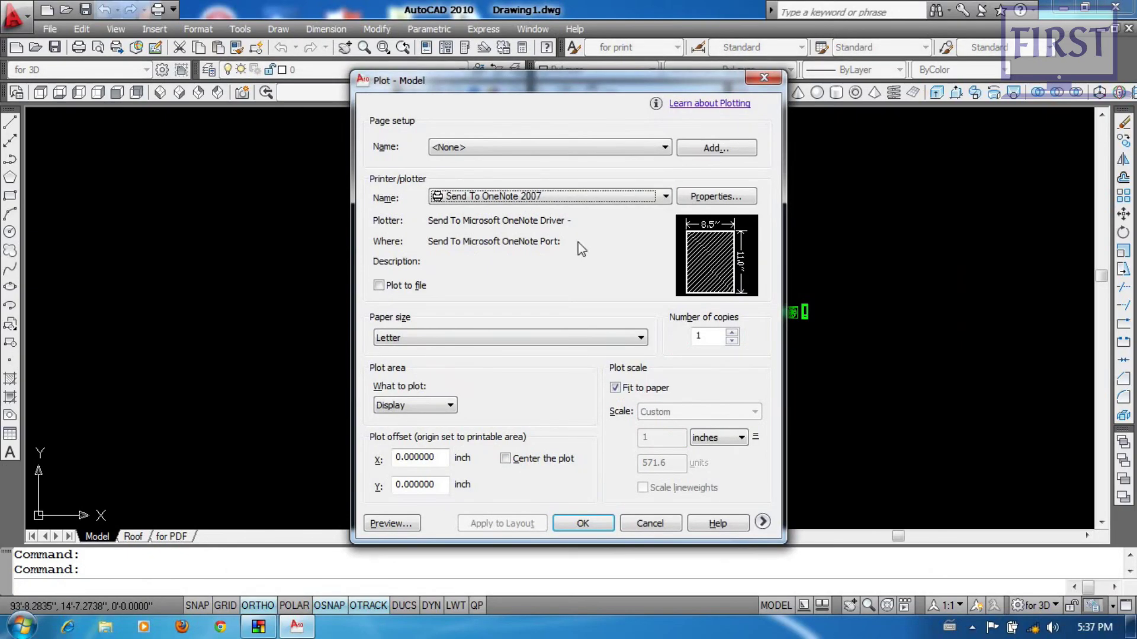
pyautogui.click(764, 77)
pyautogui.click(13, 16)
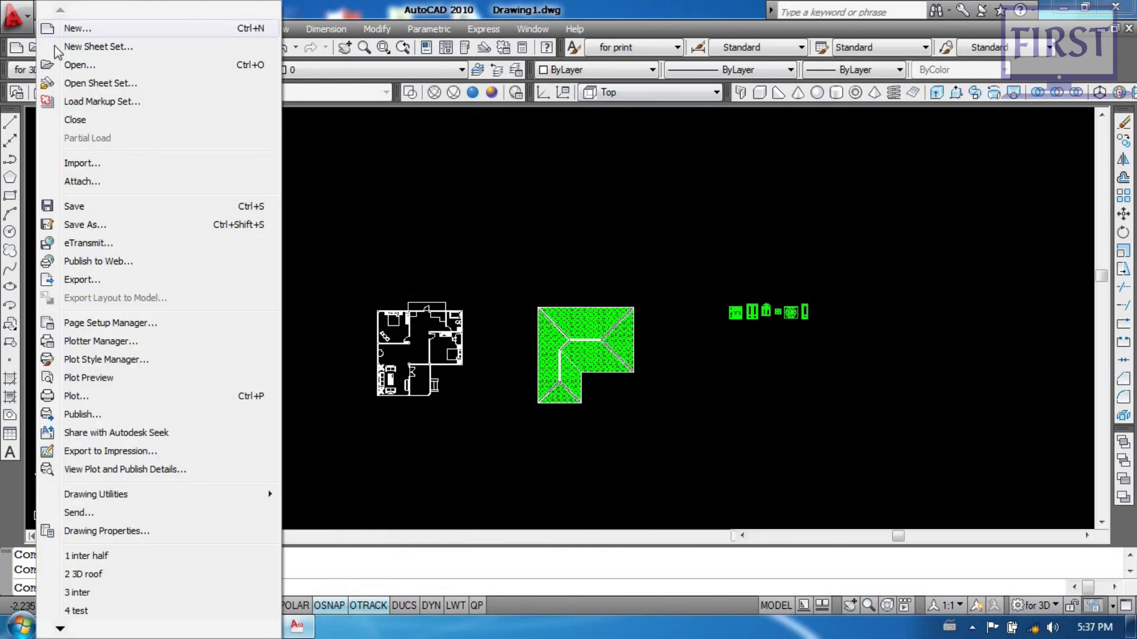
pyautogui.click(248, 397)
pyautogui.moveTo(572, 96); pyautogui.dragTo(420, 41)
# Step: Choose the Adobe PDF plotter on A4 paper and set What to plot to Window
pyautogui.click(357, 155)
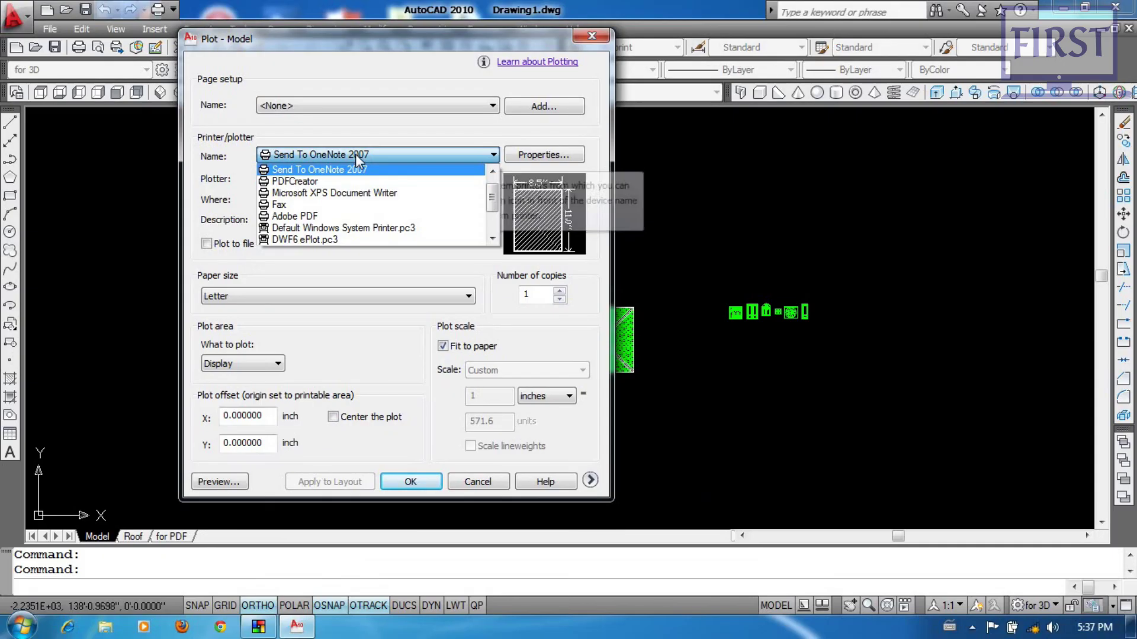
pyautogui.scroll(1, 370, 231)
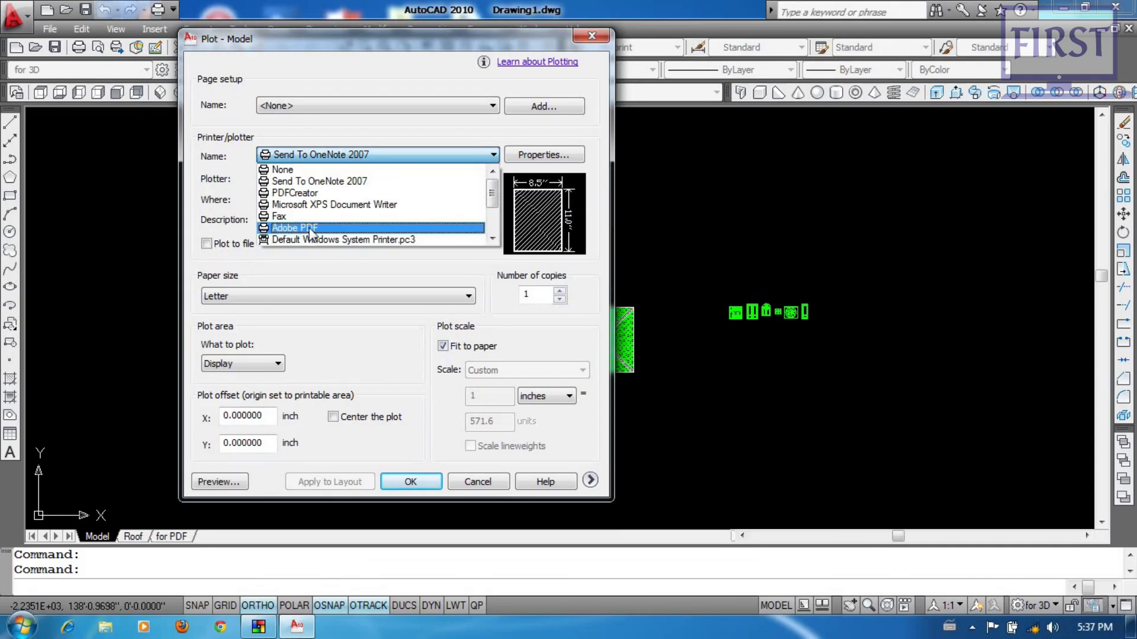
pyautogui.click(309, 229)
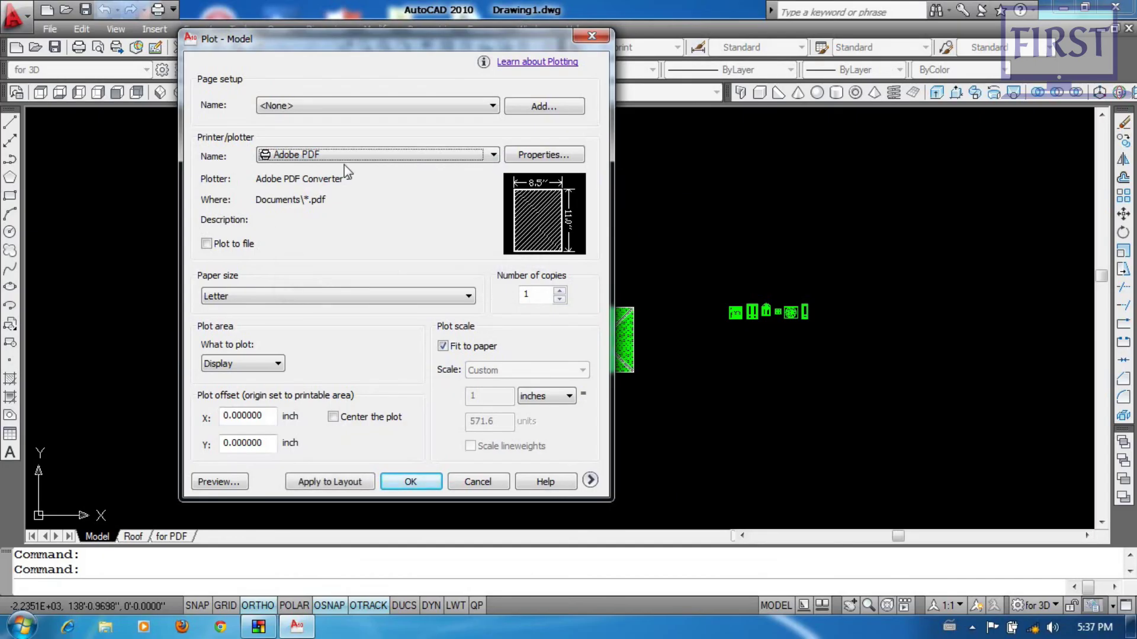
pyautogui.click(277, 299)
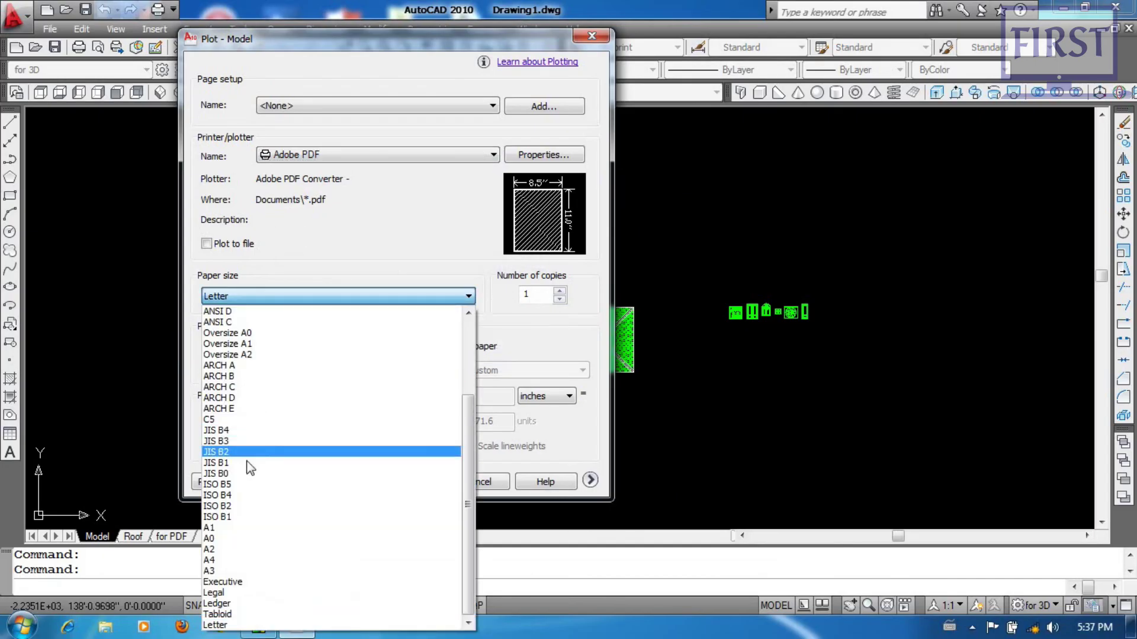
pyautogui.click(249, 563)
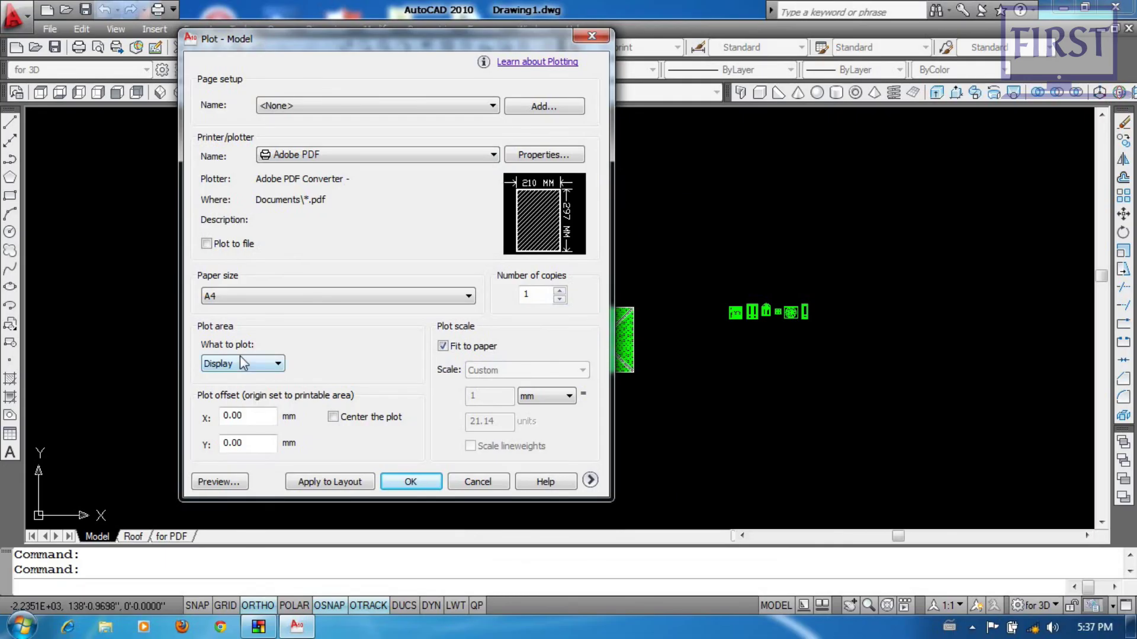
pyautogui.click(276, 363)
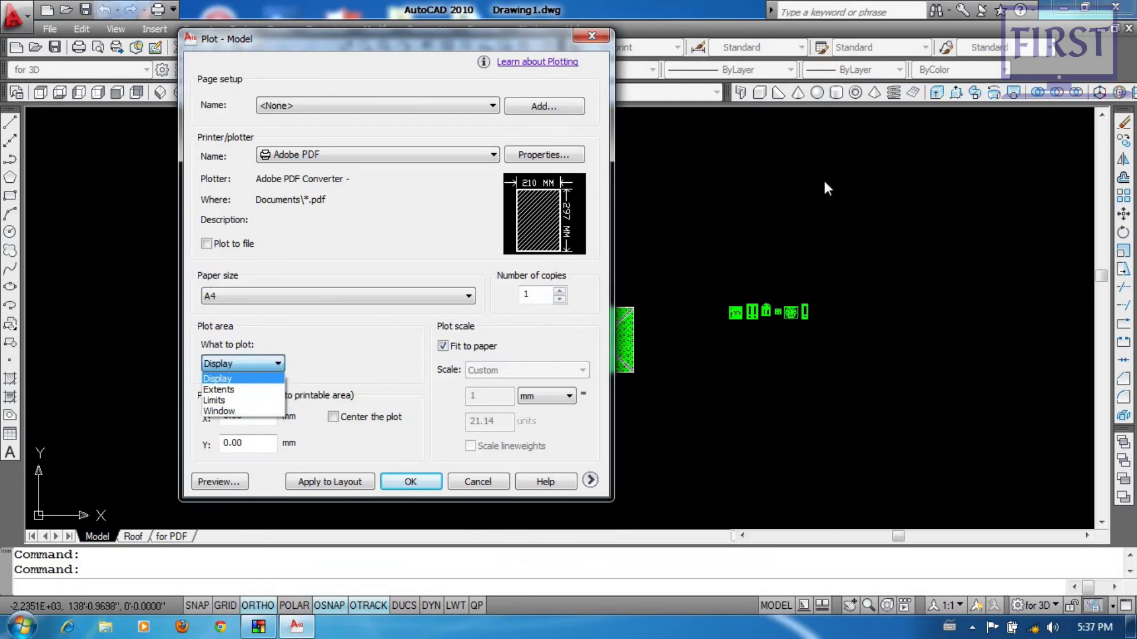
pyautogui.click(244, 412)
pyautogui.scroll(5, 651, 430)
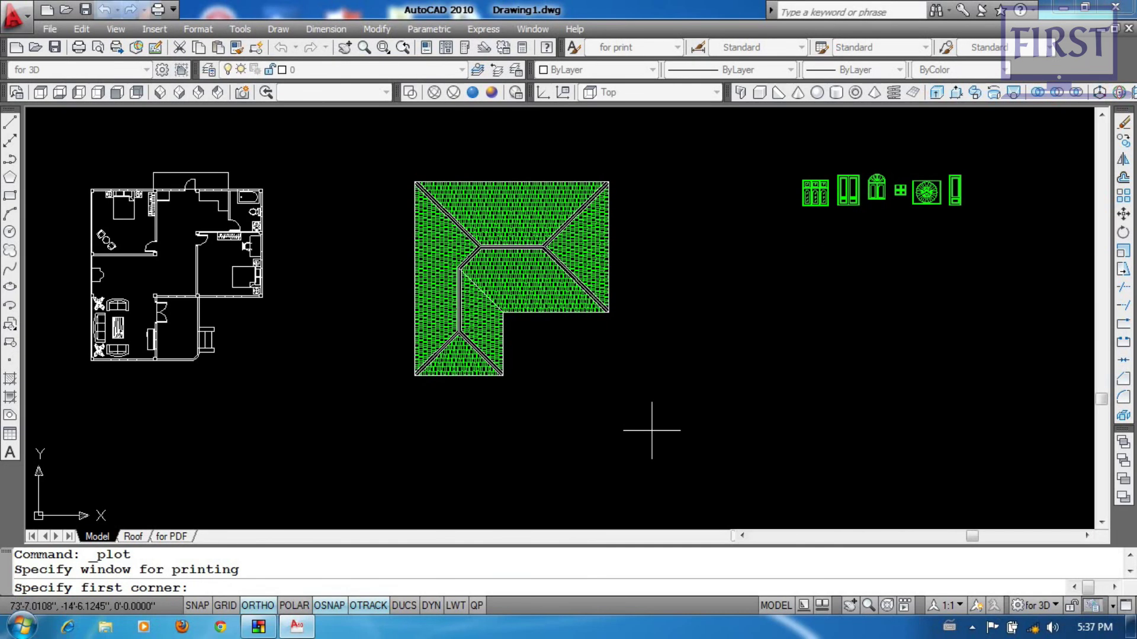
# Step: Pick a plot window around the floor plan and roof and turn off Fit to paper
pyautogui.scroll(-2, 652, 430)
pyautogui.click(314, 235)
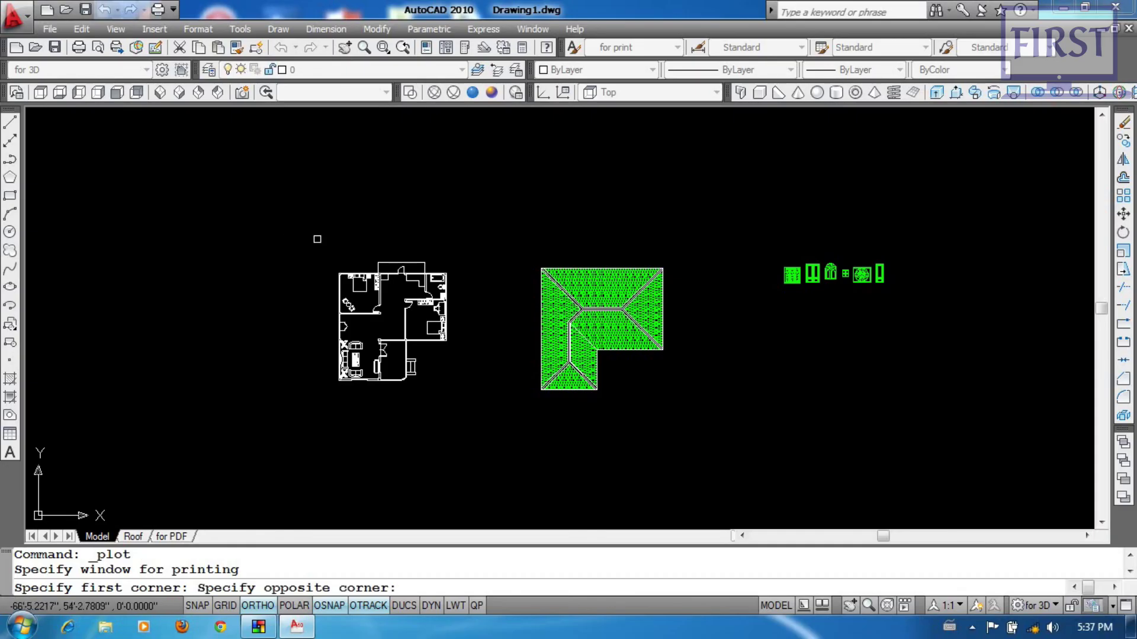
pyautogui.click(705, 437)
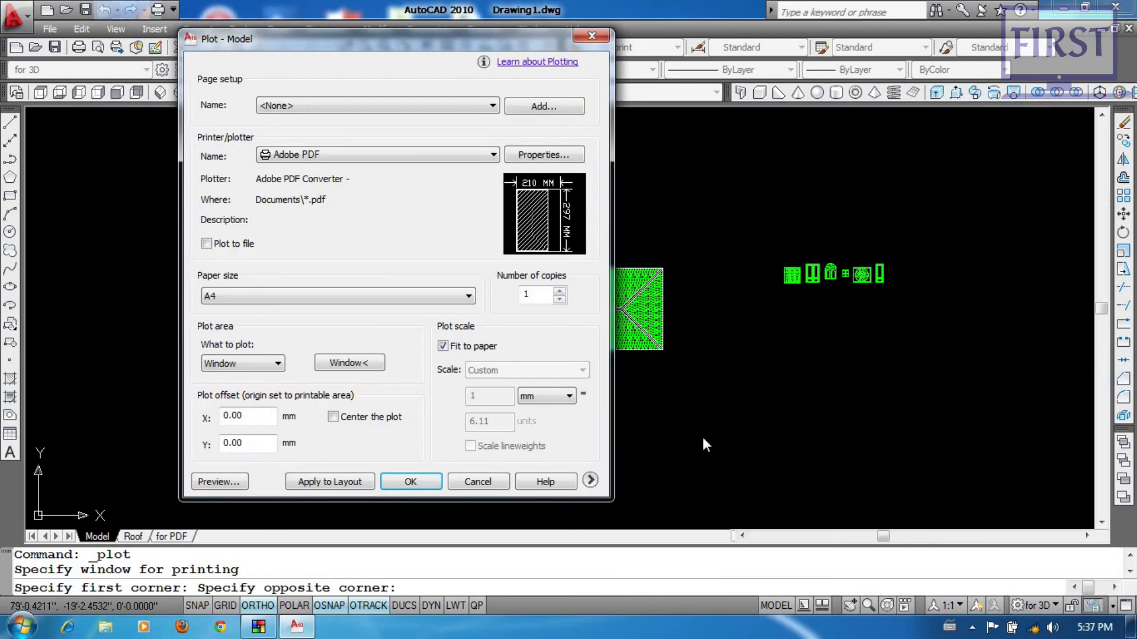
pyautogui.click(442, 347)
pyautogui.click(442, 346)
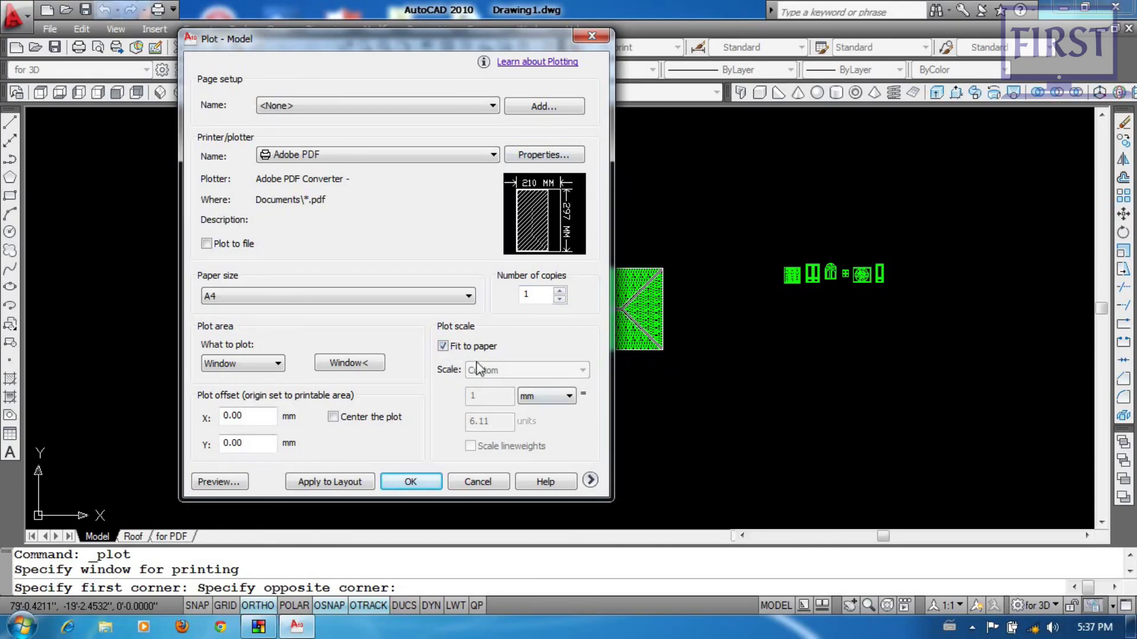
pyautogui.click(442, 346)
# Step: Try inches at 1/8" = 1'-0", repick the plot window, and fit it to paper again
pyautogui.click(569, 396)
pyautogui.click(558, 413)
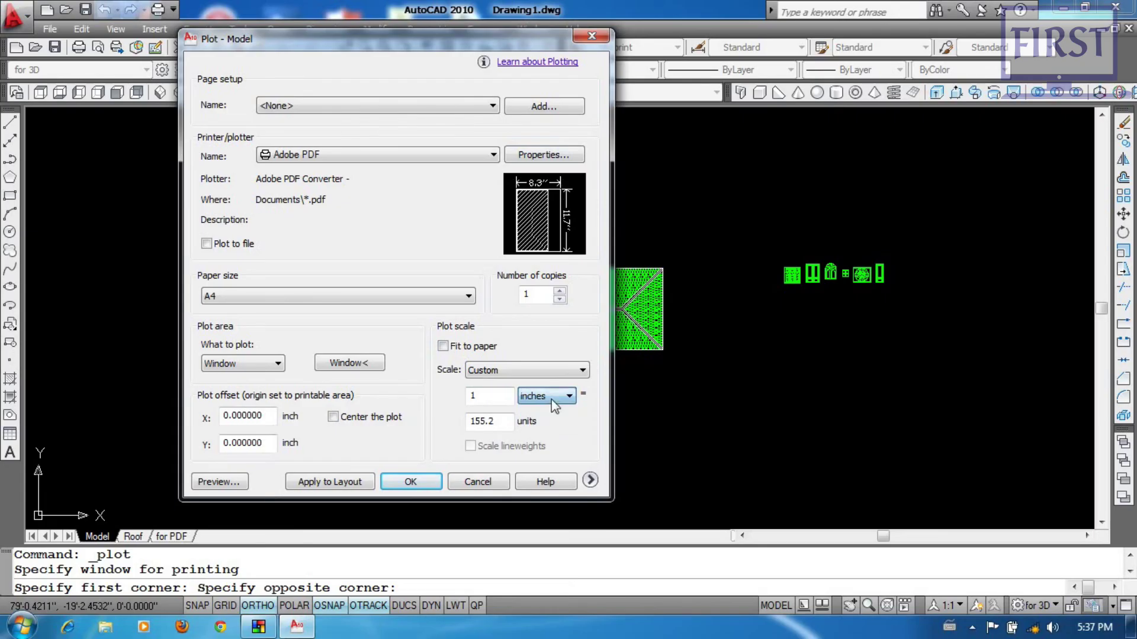
pyautogui.click(577, 370)
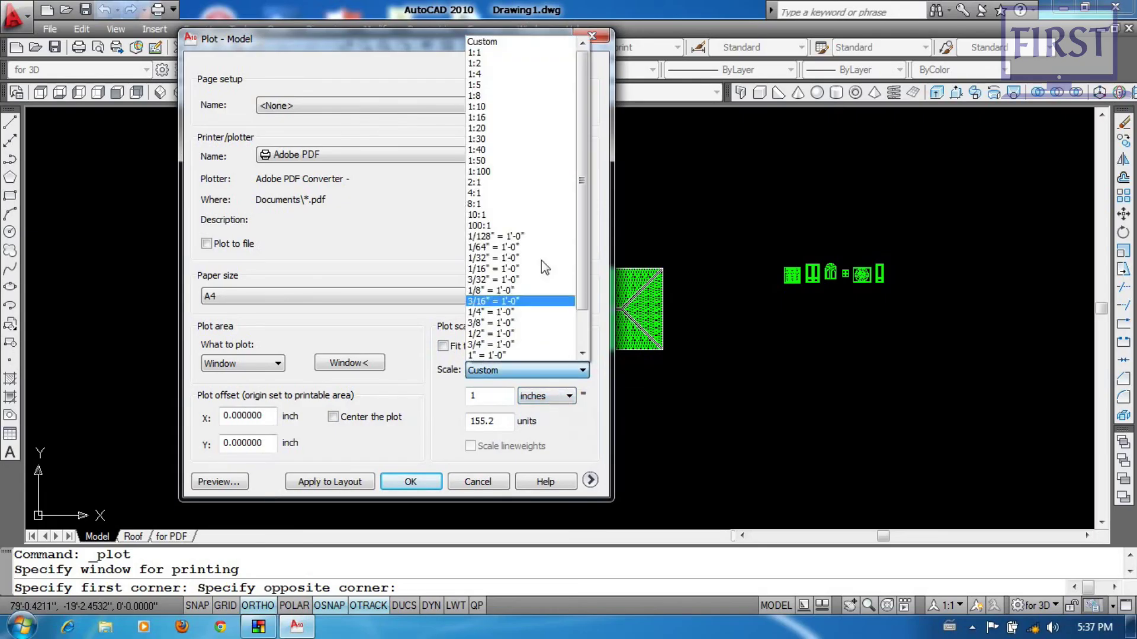
pyautogui.click(509, 292)
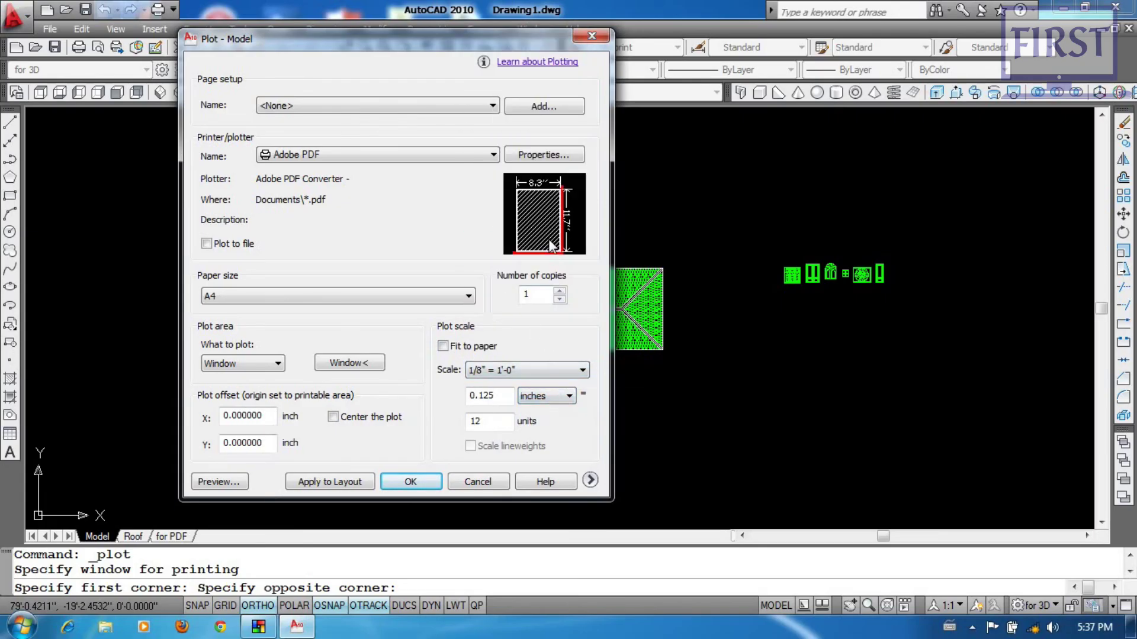
pyautogui.click(354, 366)
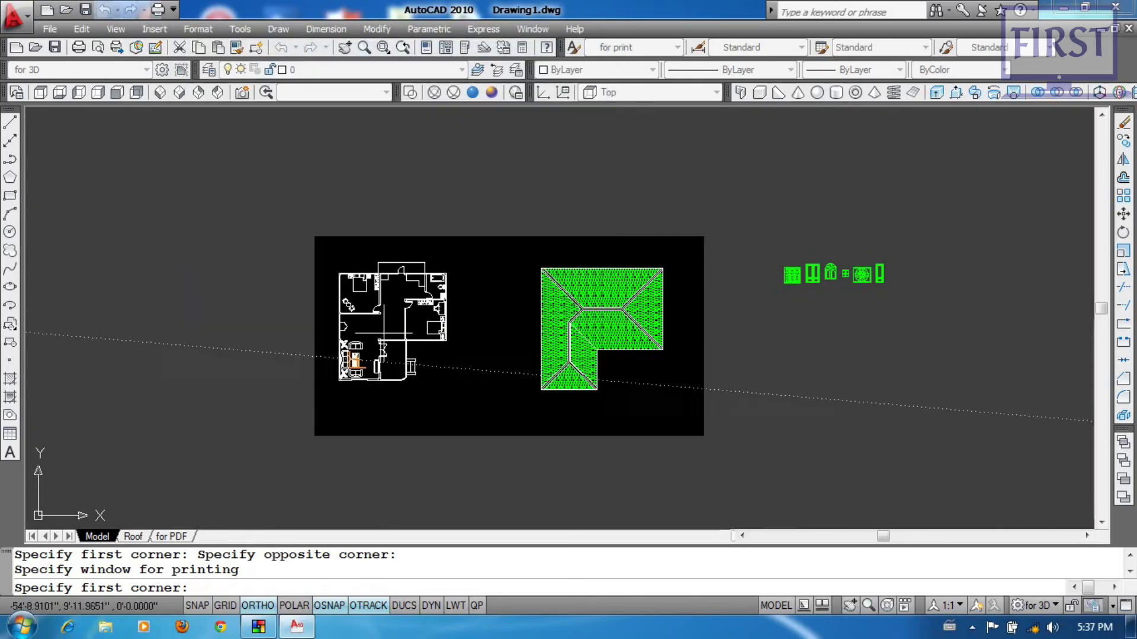
pyautogui.click(325, 244)
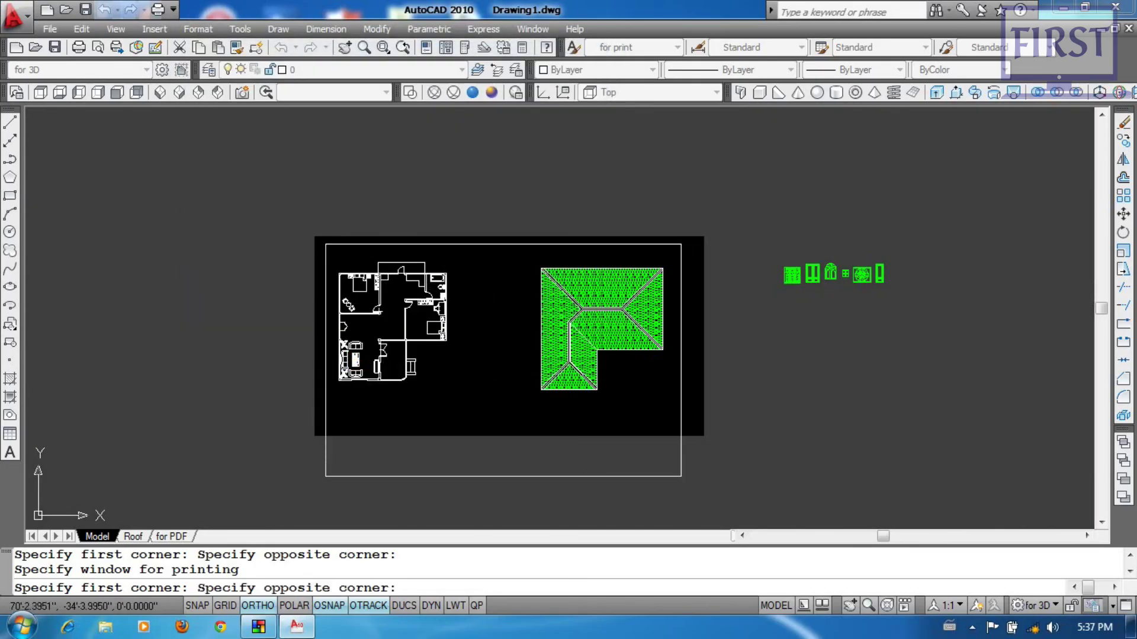
pyautogui.click(701, 482)
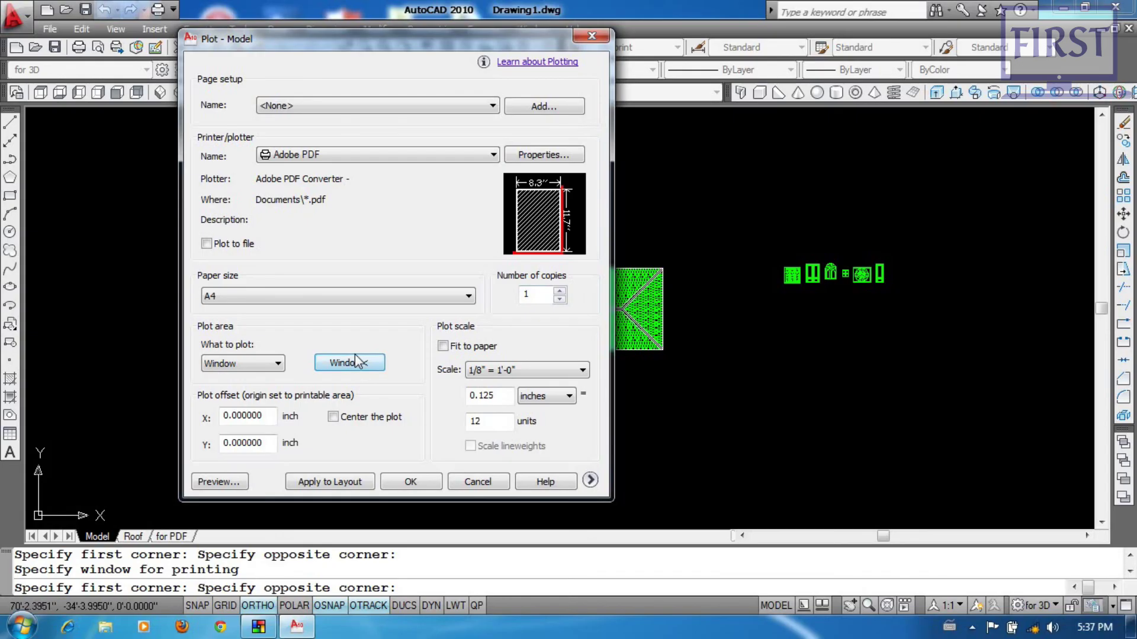
pyautogui.click(443, 346)
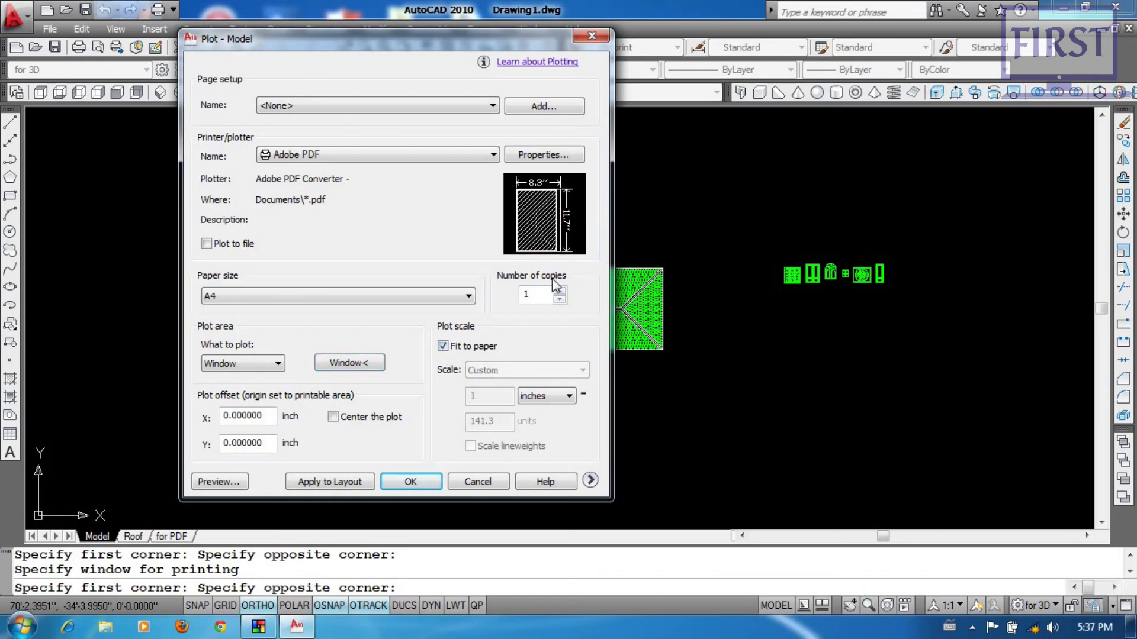
# Step: Apply the monochrome.ctb plot style to all layouts at Maximum quality
pyautogui.click(590, 481)
pyautogui.click(742, 106)
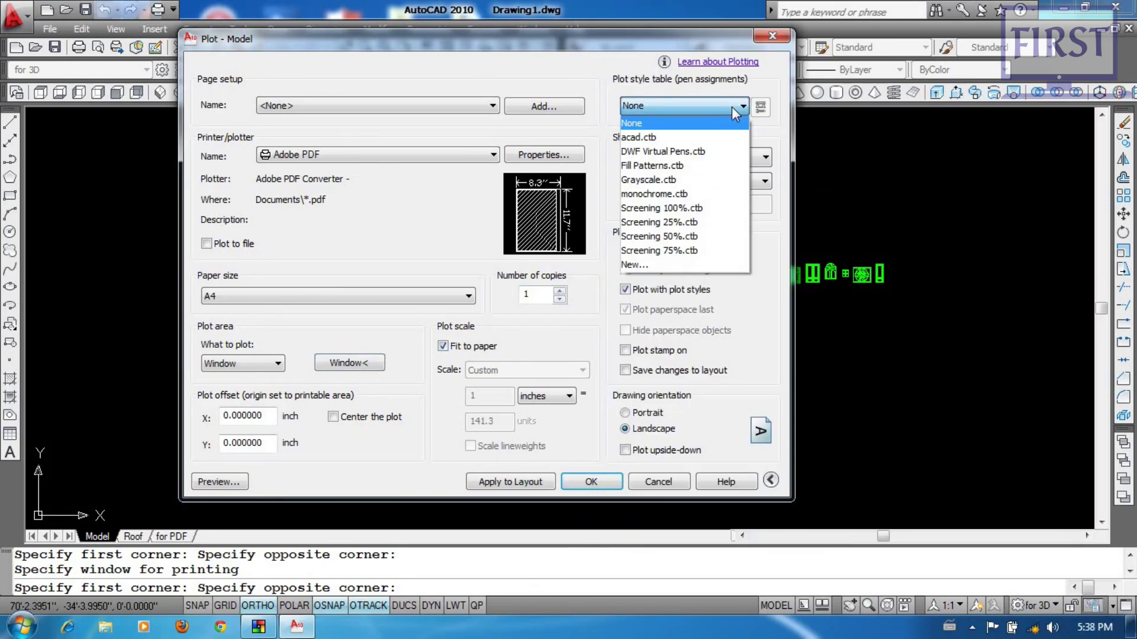
pyautogui.click(683, 194)
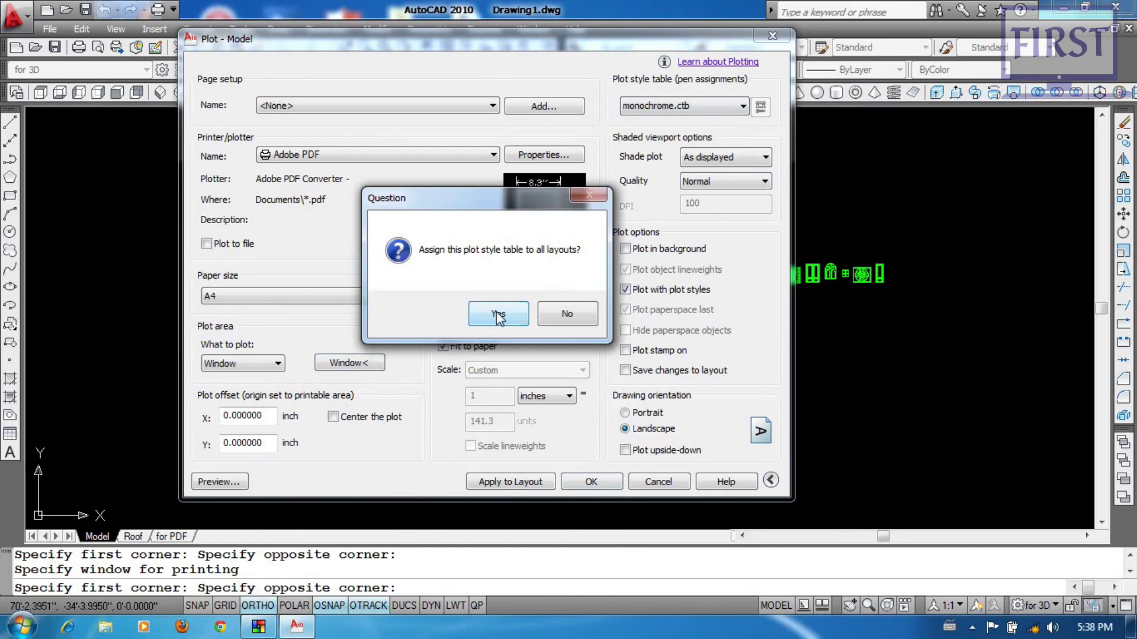
pyautogui.click(520, 315)
pyautogui.click(750, 185)
pyautogui.click(737, 241)
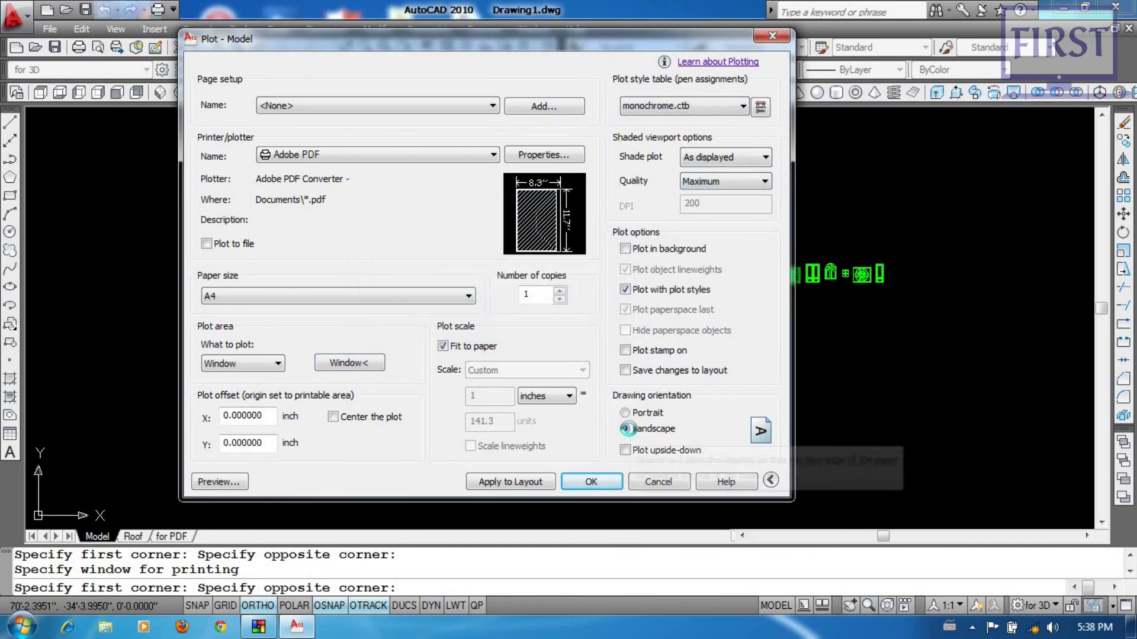
# Step: Preview the Model-space plot and send it to plot from the preview
pyautogui.click(219, 482)
pyautogui.scroll(3, 582, 314)
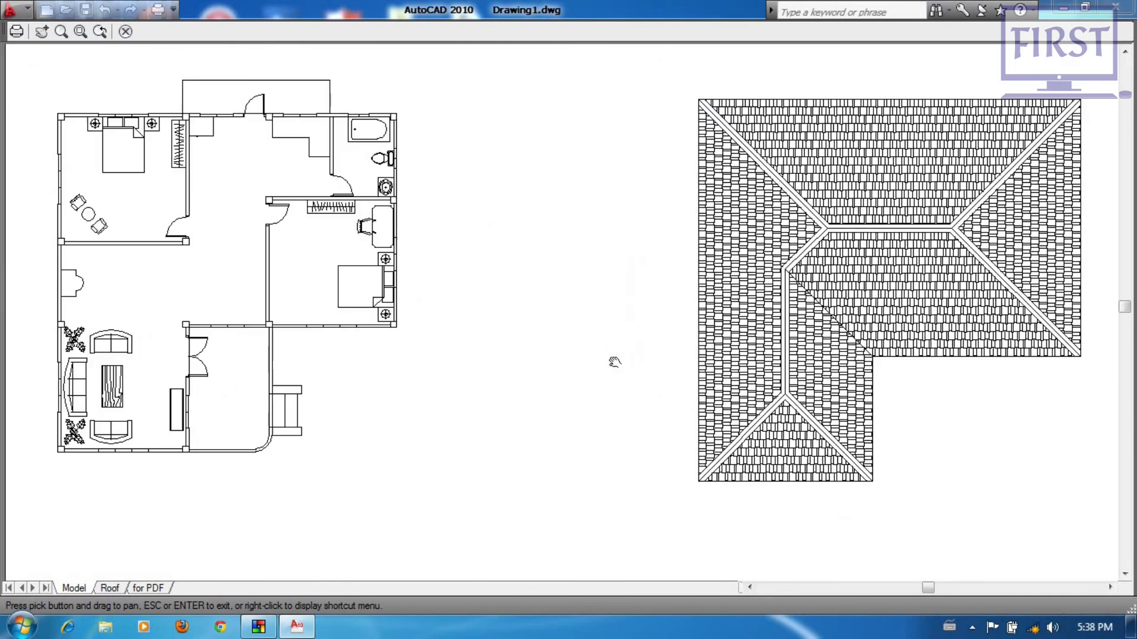
pyautogui.rightClick(538, 255)
pyautogui.click(571, 282)
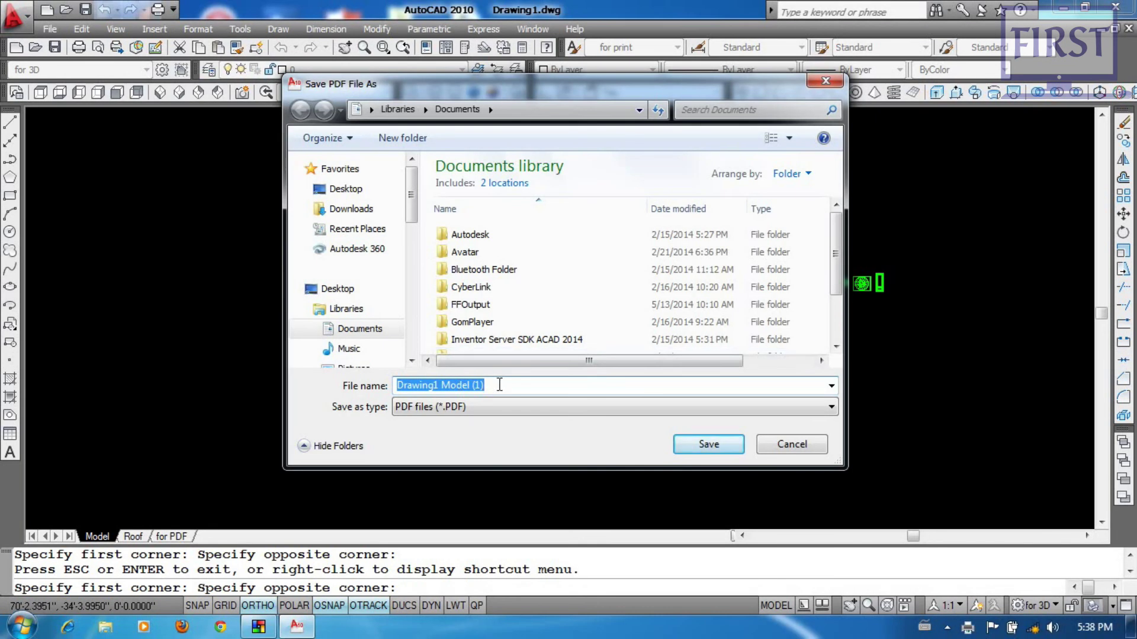
# Step: Save the plot as test.pdf and dismiss the PDF-created notification
pyautogui.write('test')
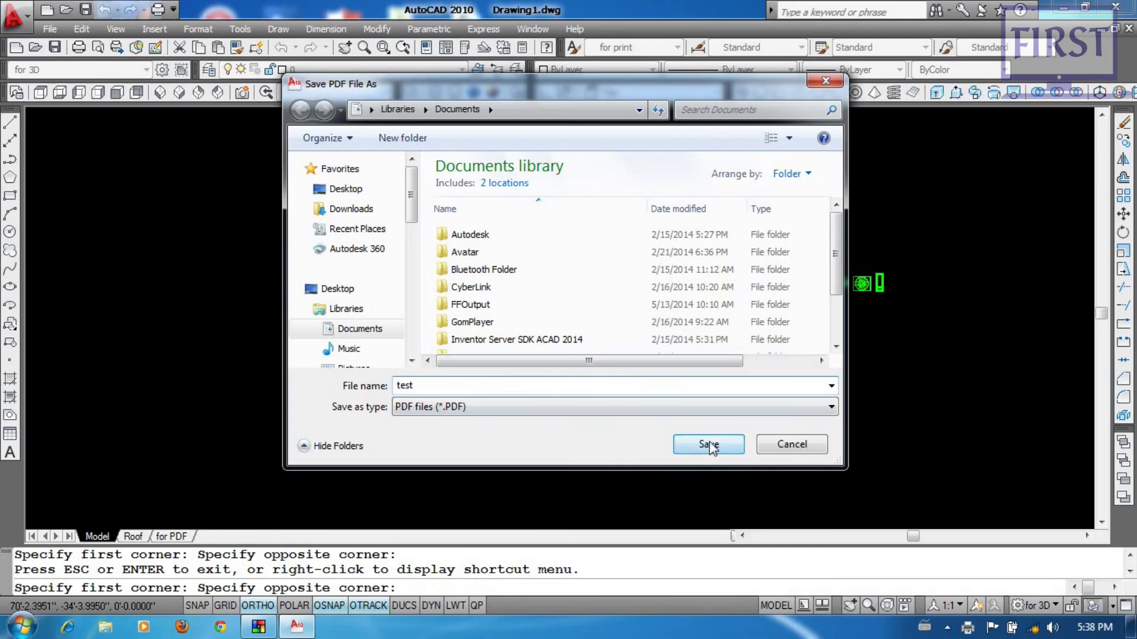
pyautogui.click(709, 445)
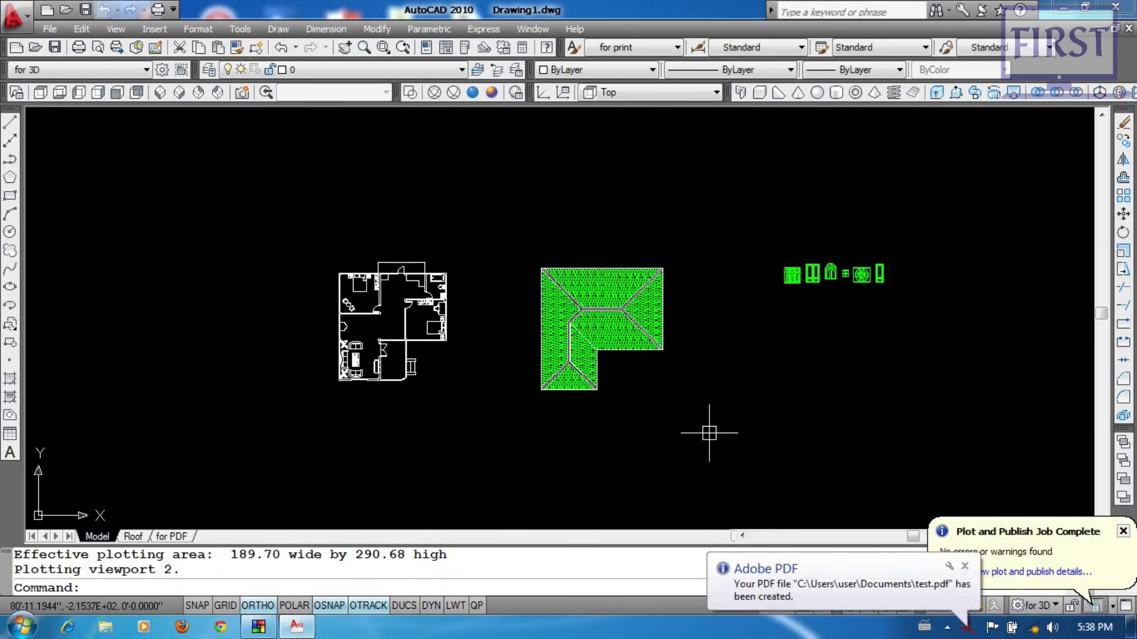
pyautogui.click(848, 562)
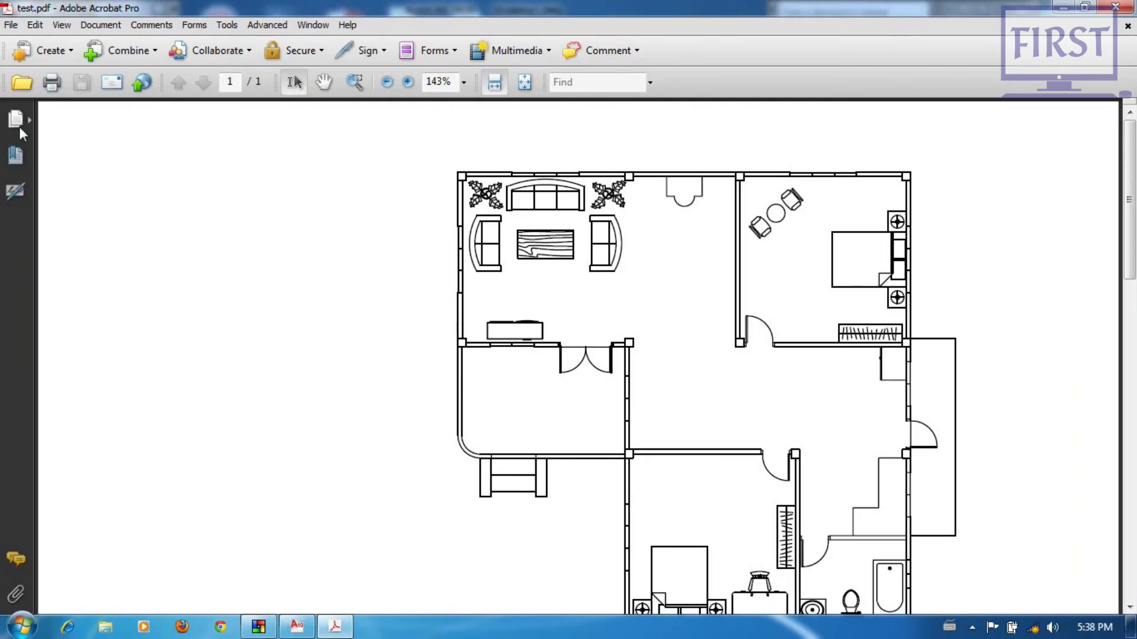
# Step: Browse test.pdf's Pages and Signatures panels, scroll down to the black-and-white roof, then close Acrobat
pyautogui.click(12, 157)
pyautogui.click(14, 122)
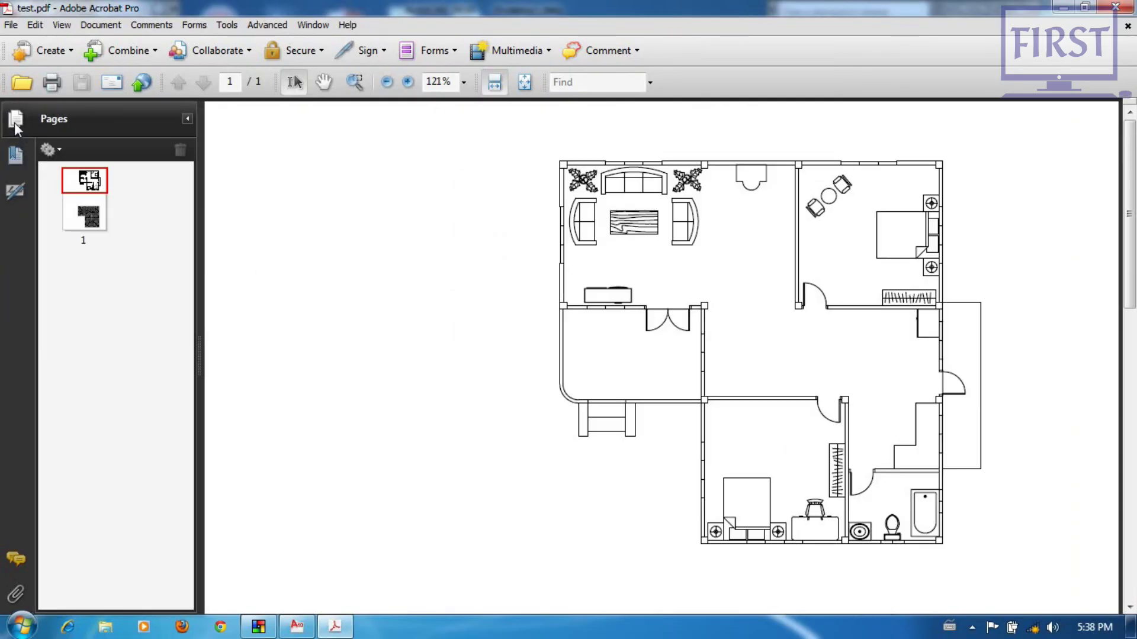
pyautogui.click(15, 191)
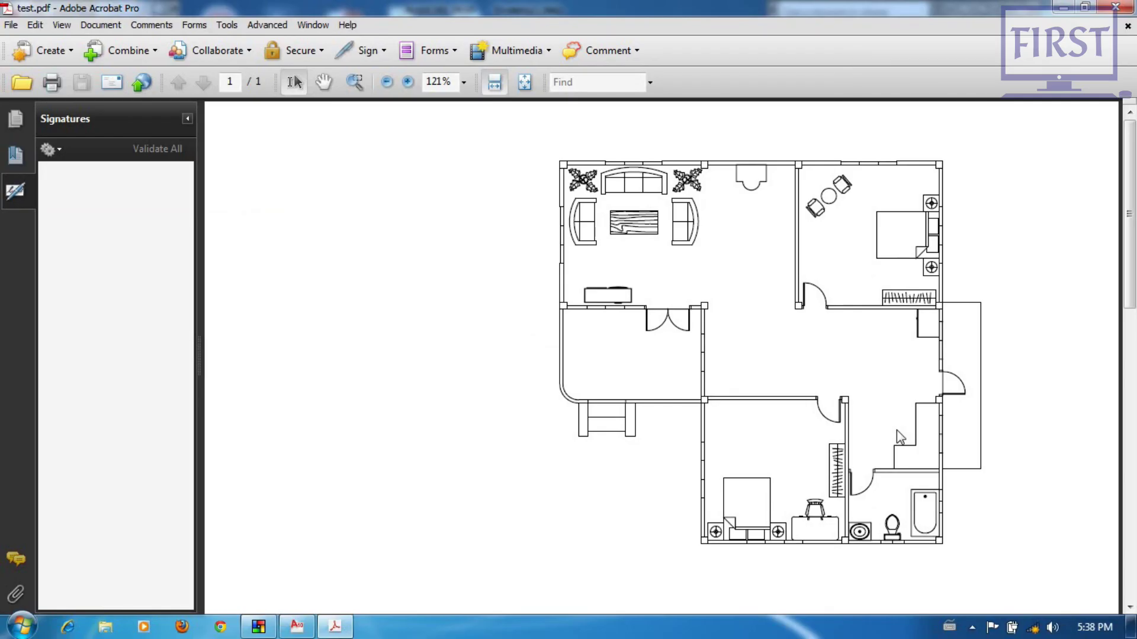
pyautogui.click(188, 118)
pyautogui.scroll(-3, 775, 342)
pyautogui.scroll(-10, 780, 341)
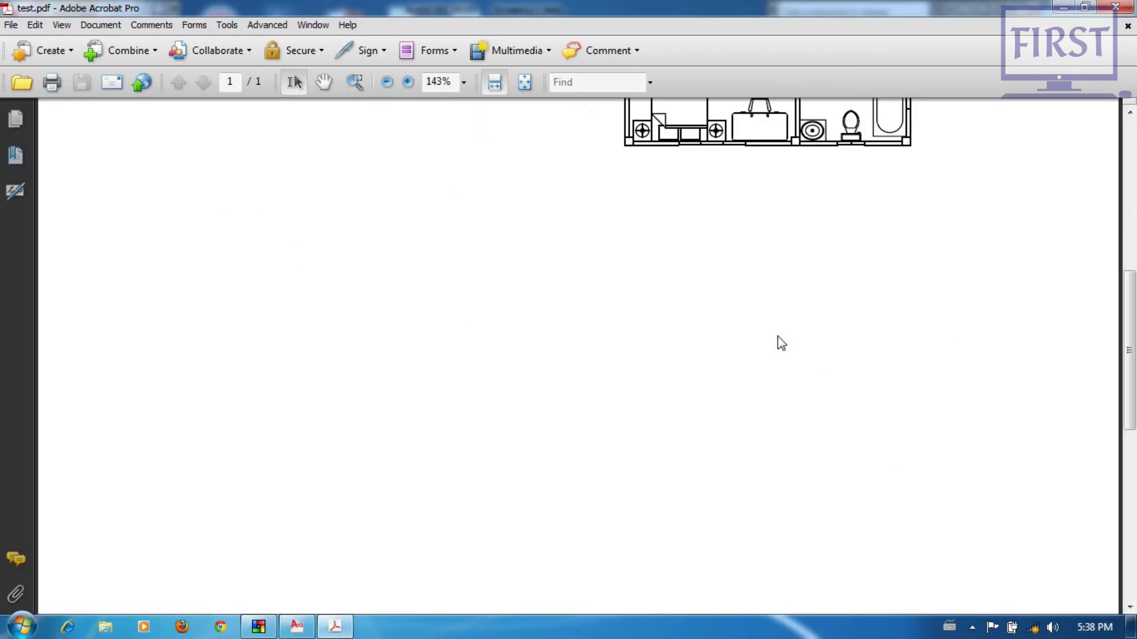
pyautogui.scroll(4, 780, 342)
pyautogui.scroll(6, 780, 338)
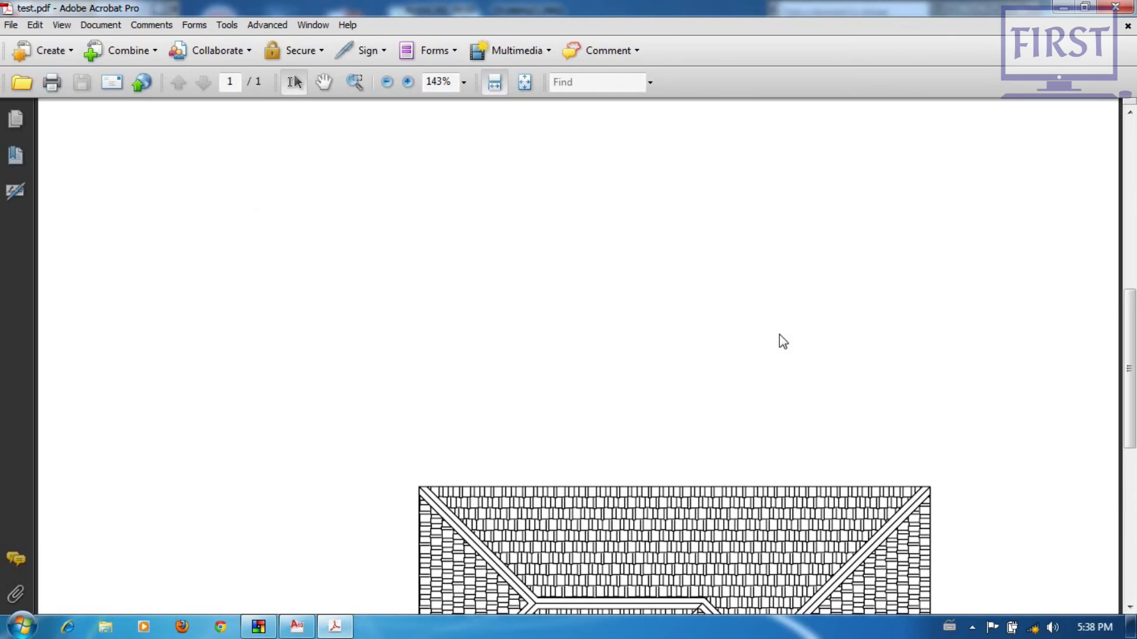
pyautogui.click(1113, 8)
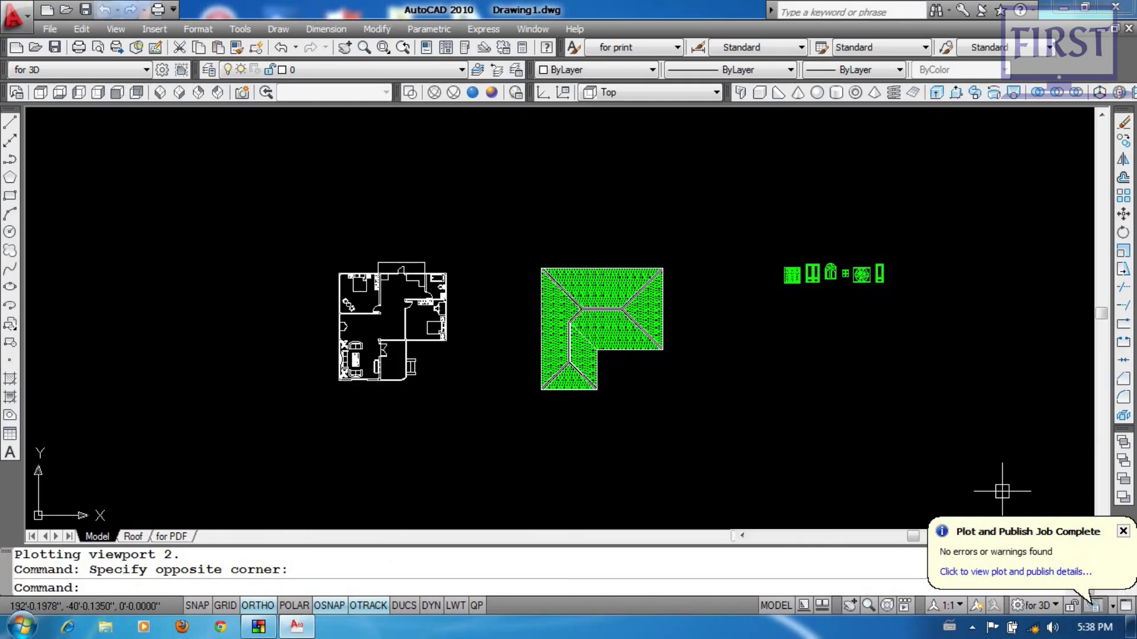
pyautogui.click(1124, 532)
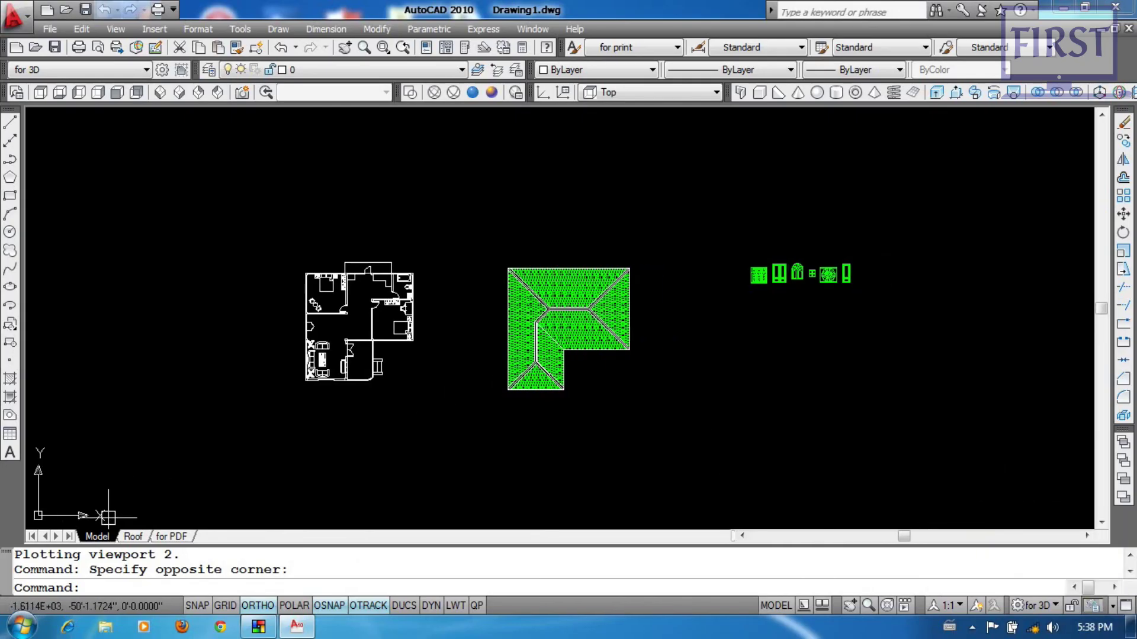
pyautogui.scroll(2, 495, 322)
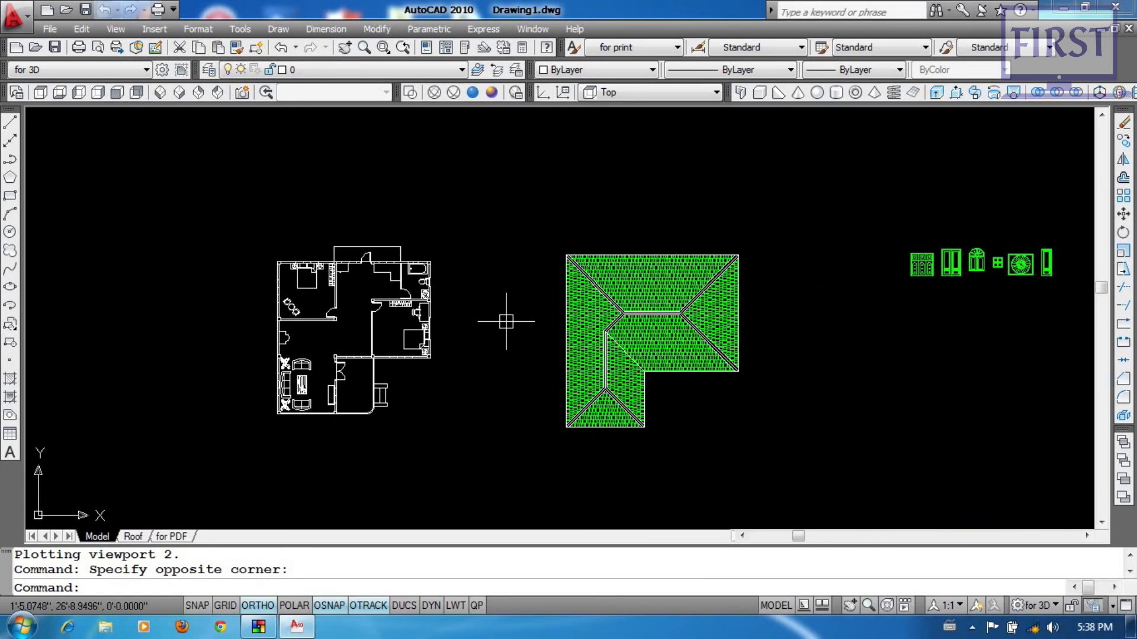
pyautogui.hotkey('ctrl', 'p')
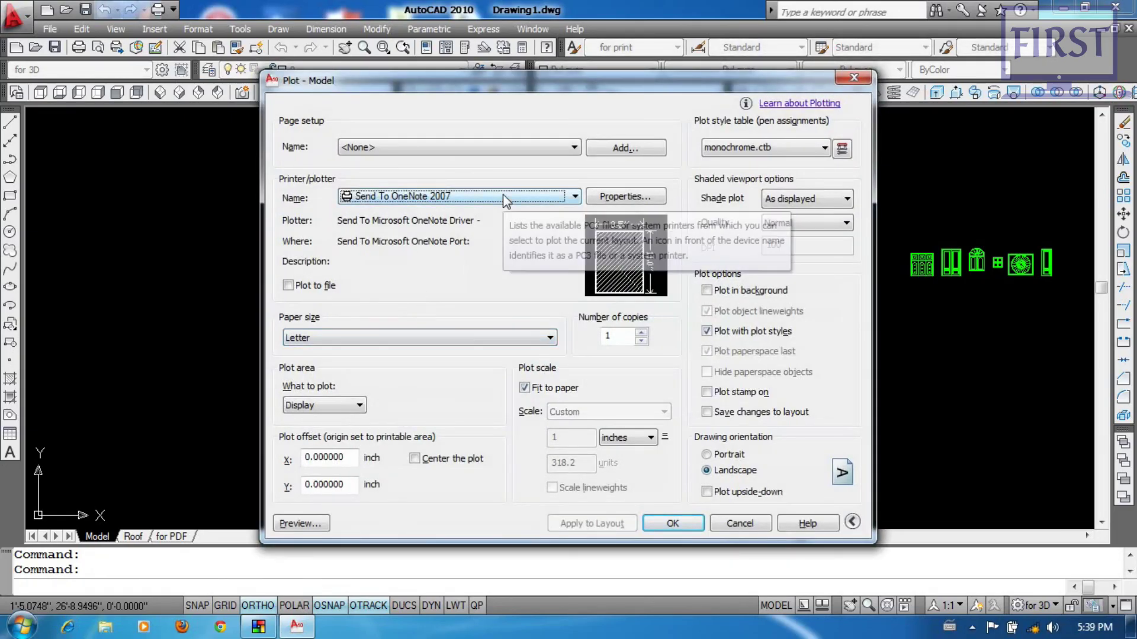
pyautogui.click(358, 405)
pyautogui.click(302, 420)
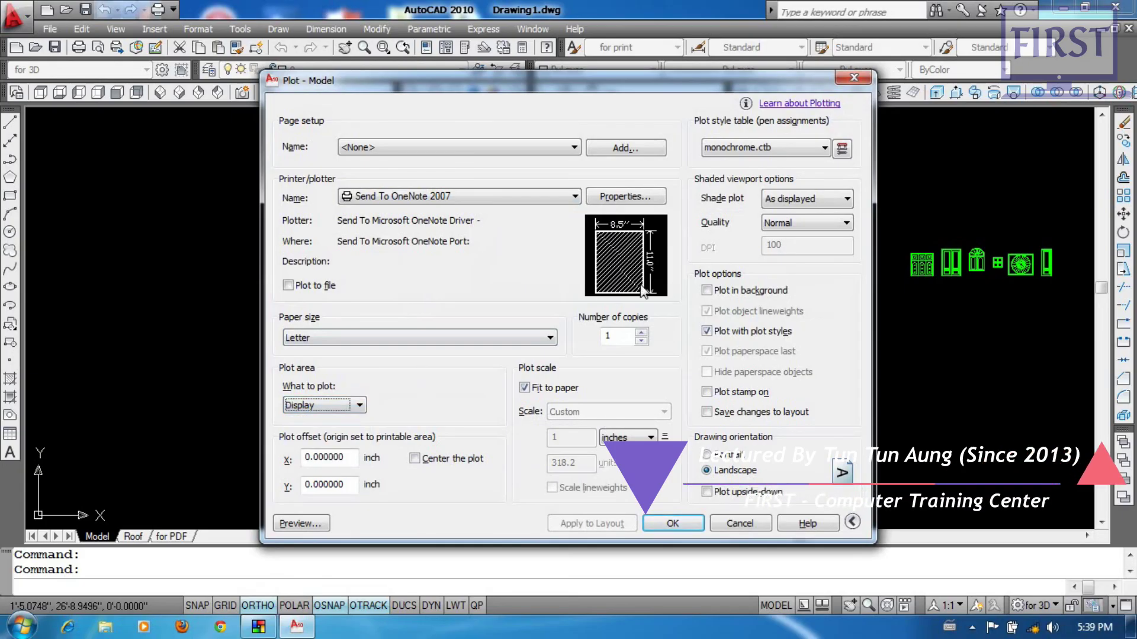
pyautogui.click(740, 524)
pyautogui.click(844, 371)
pyautogui.click(780, 417)
pyautogui.moveTo(794, 400)
pyautogui.mouseDown(button='middle')
pyautogui.moveTo(667, 399)
pyautogui.moveTo(643, 351)
pyautogui.moveTo(732, 357)
pyautogui.mouseUp(button='middle')
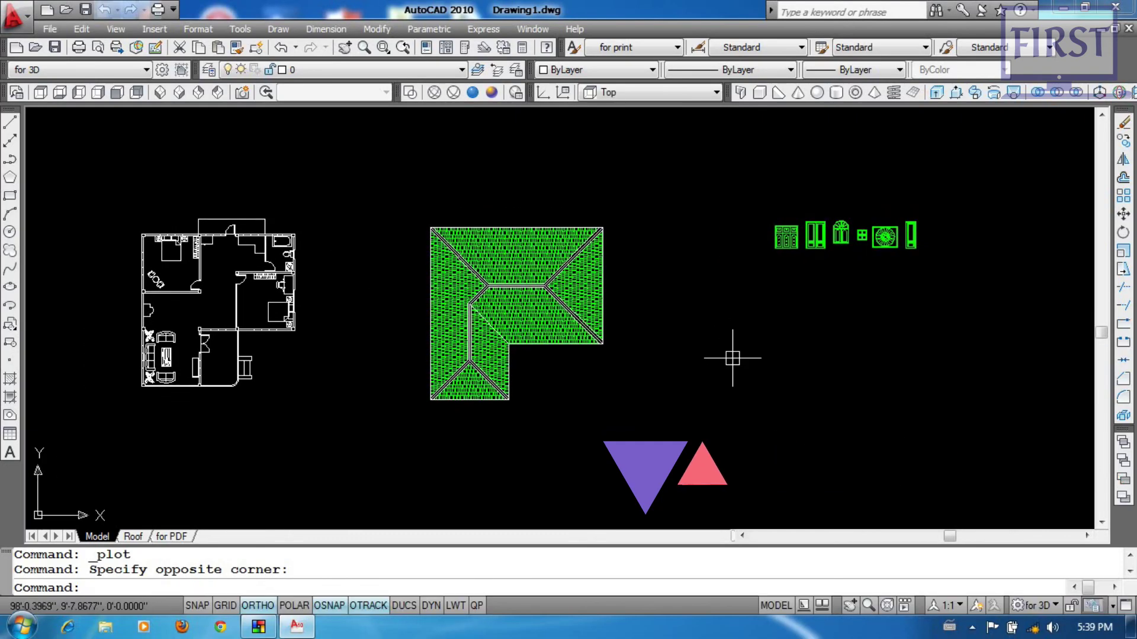